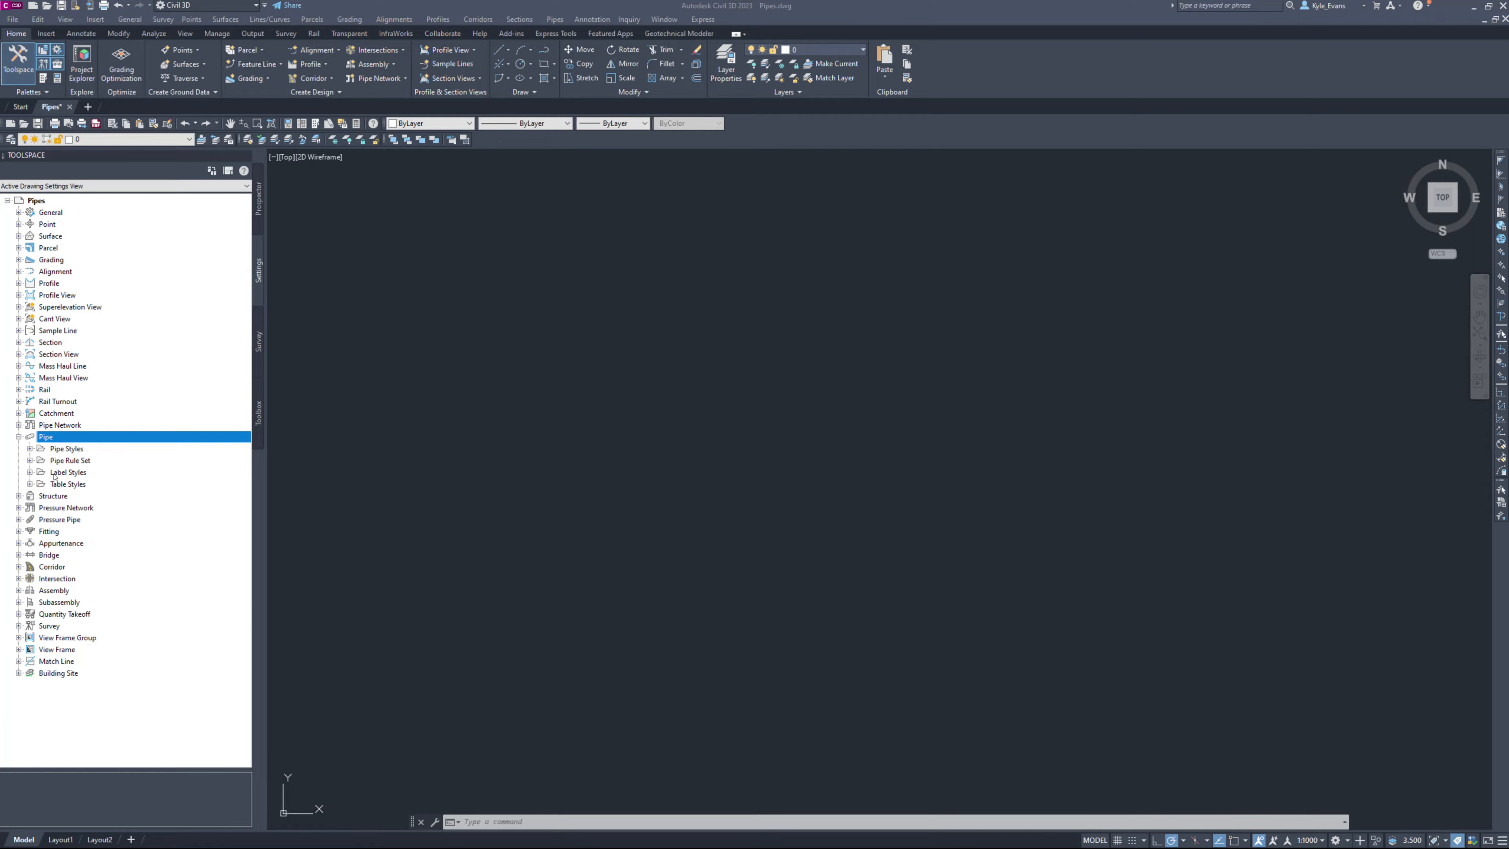
Examine the pipe rule sets listed by diameter for sanitary and storm pipes in the drawing settings.
click(30, 461)
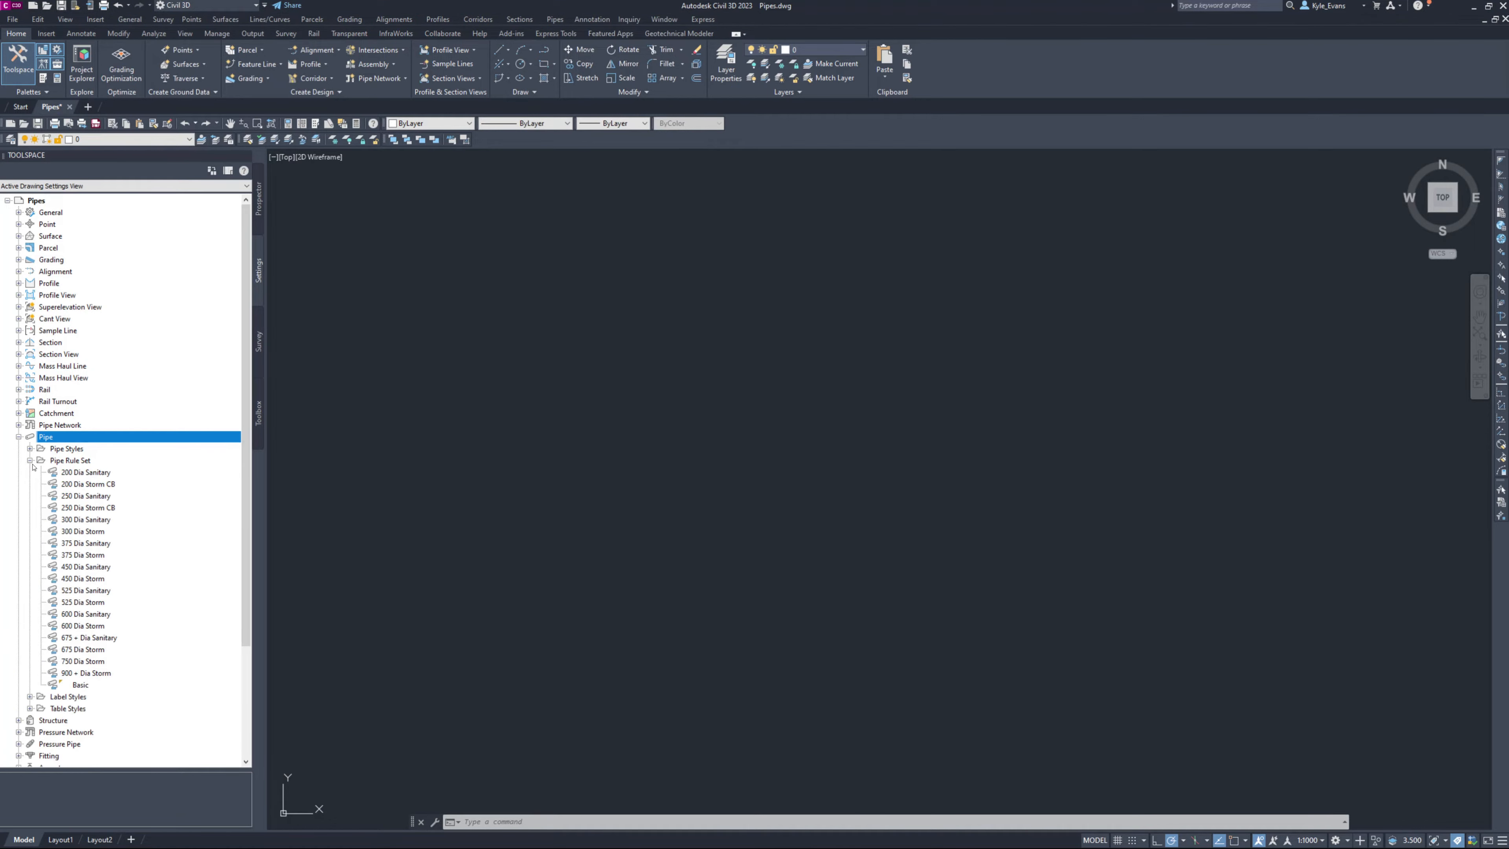
mouse_move(164, 552)
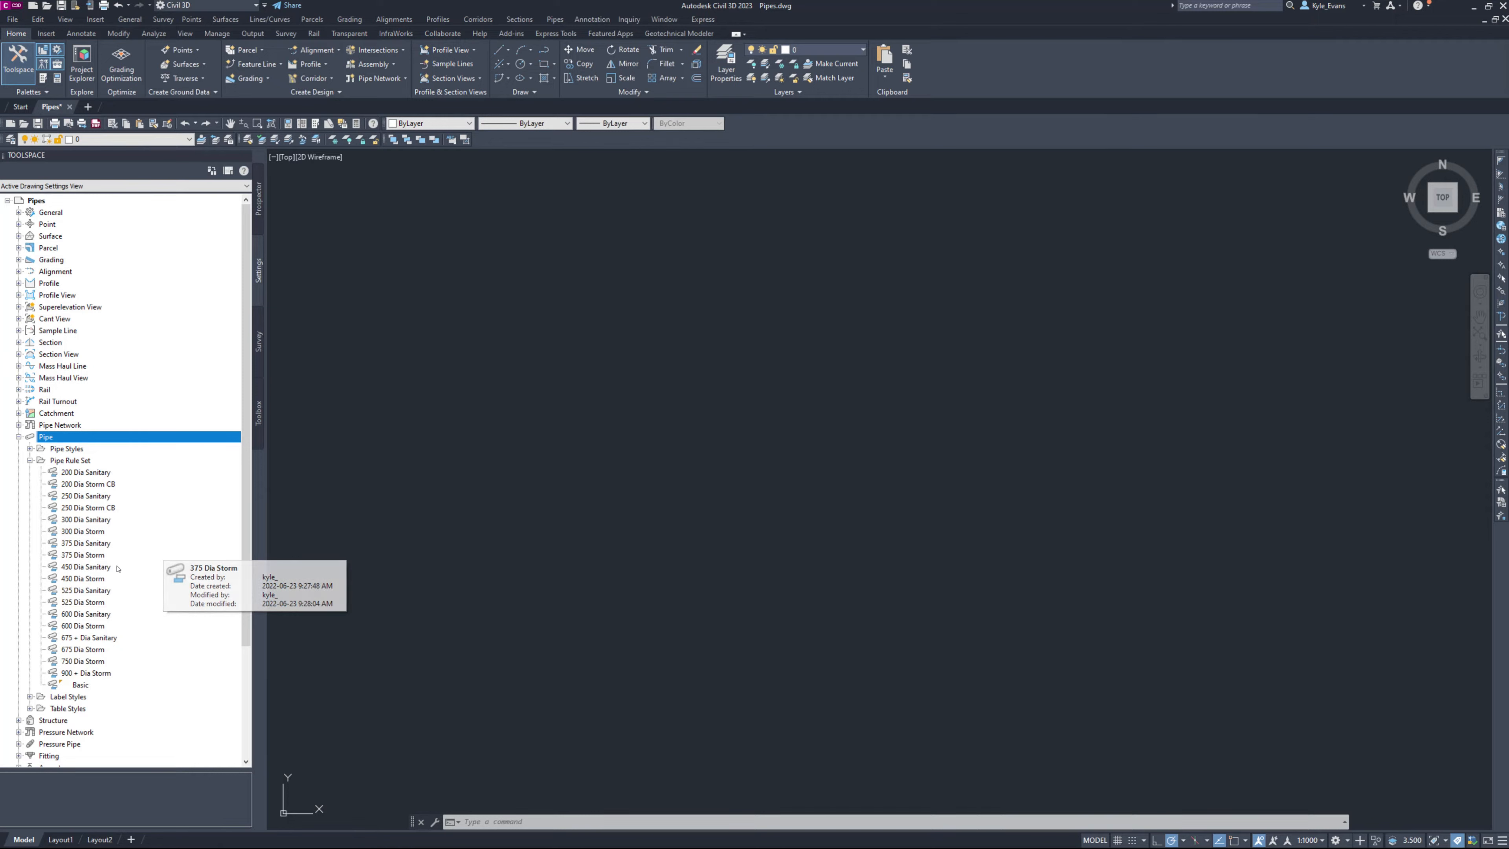
click(104, 476)
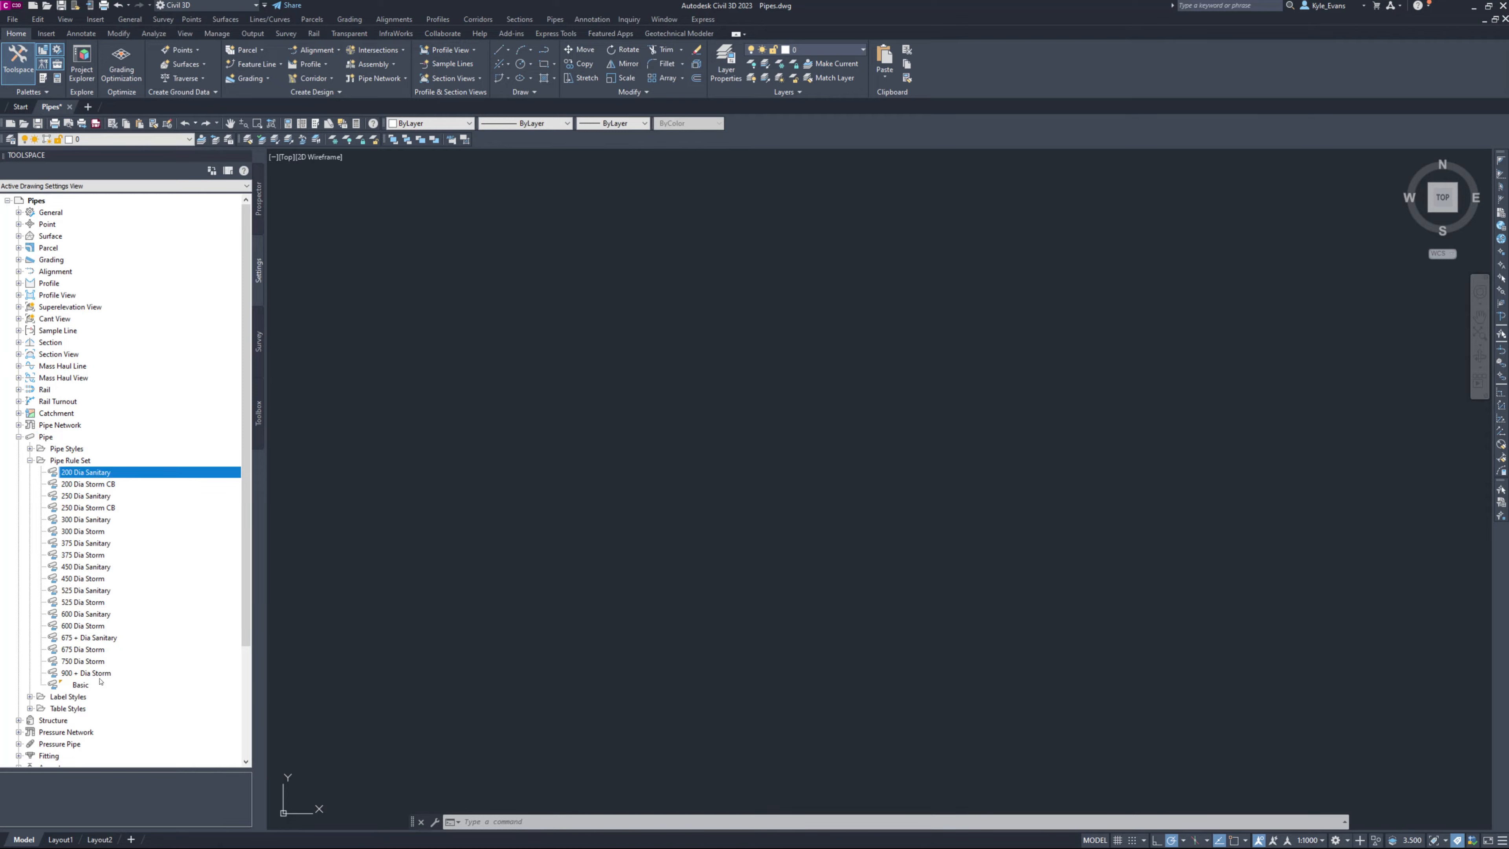
click(86, 674)
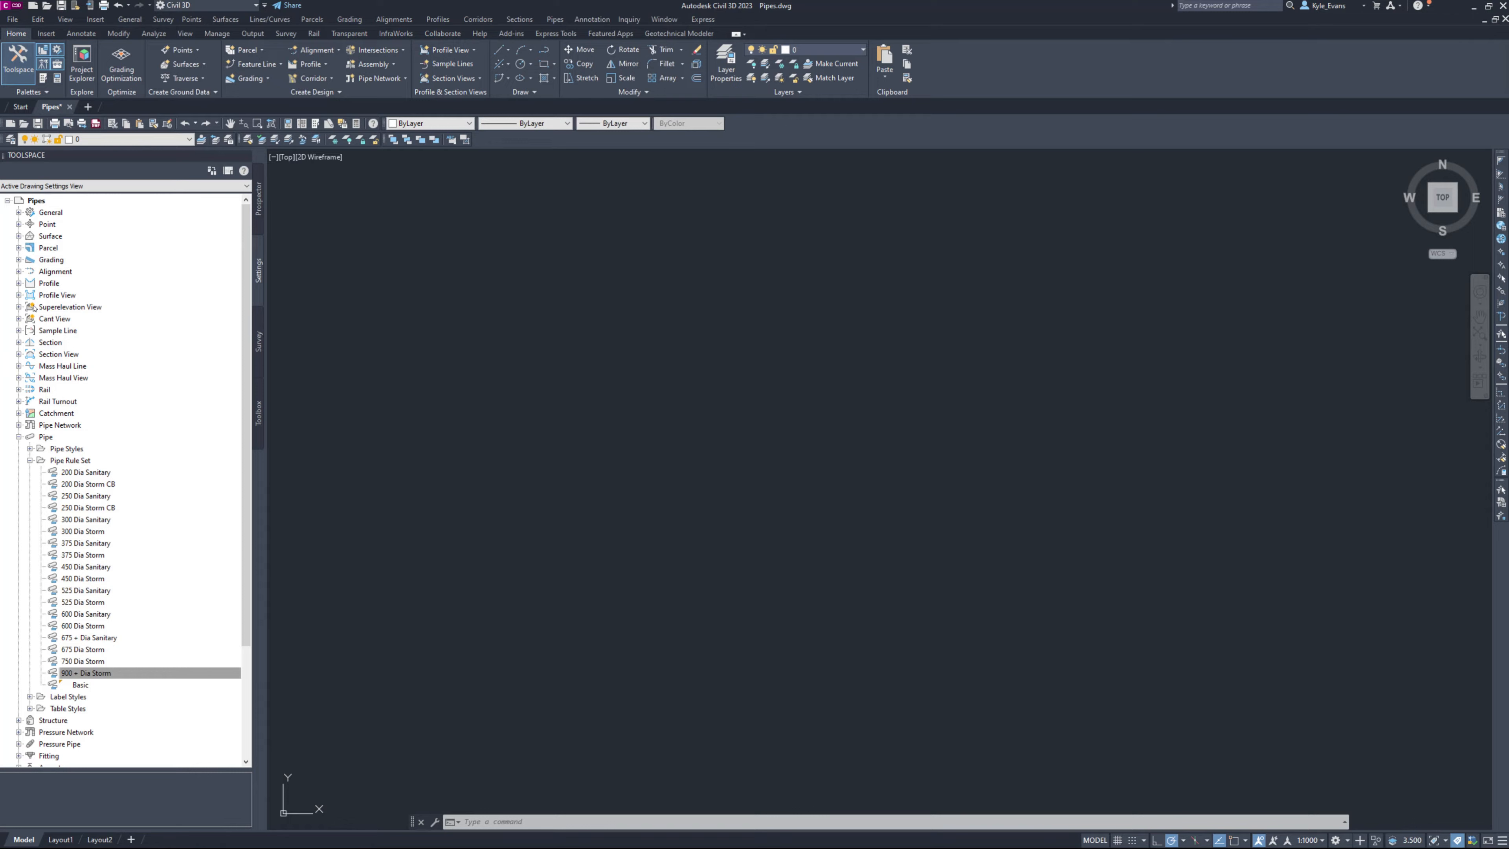
scroll(25, 304, down, 4)
click(30, 319)
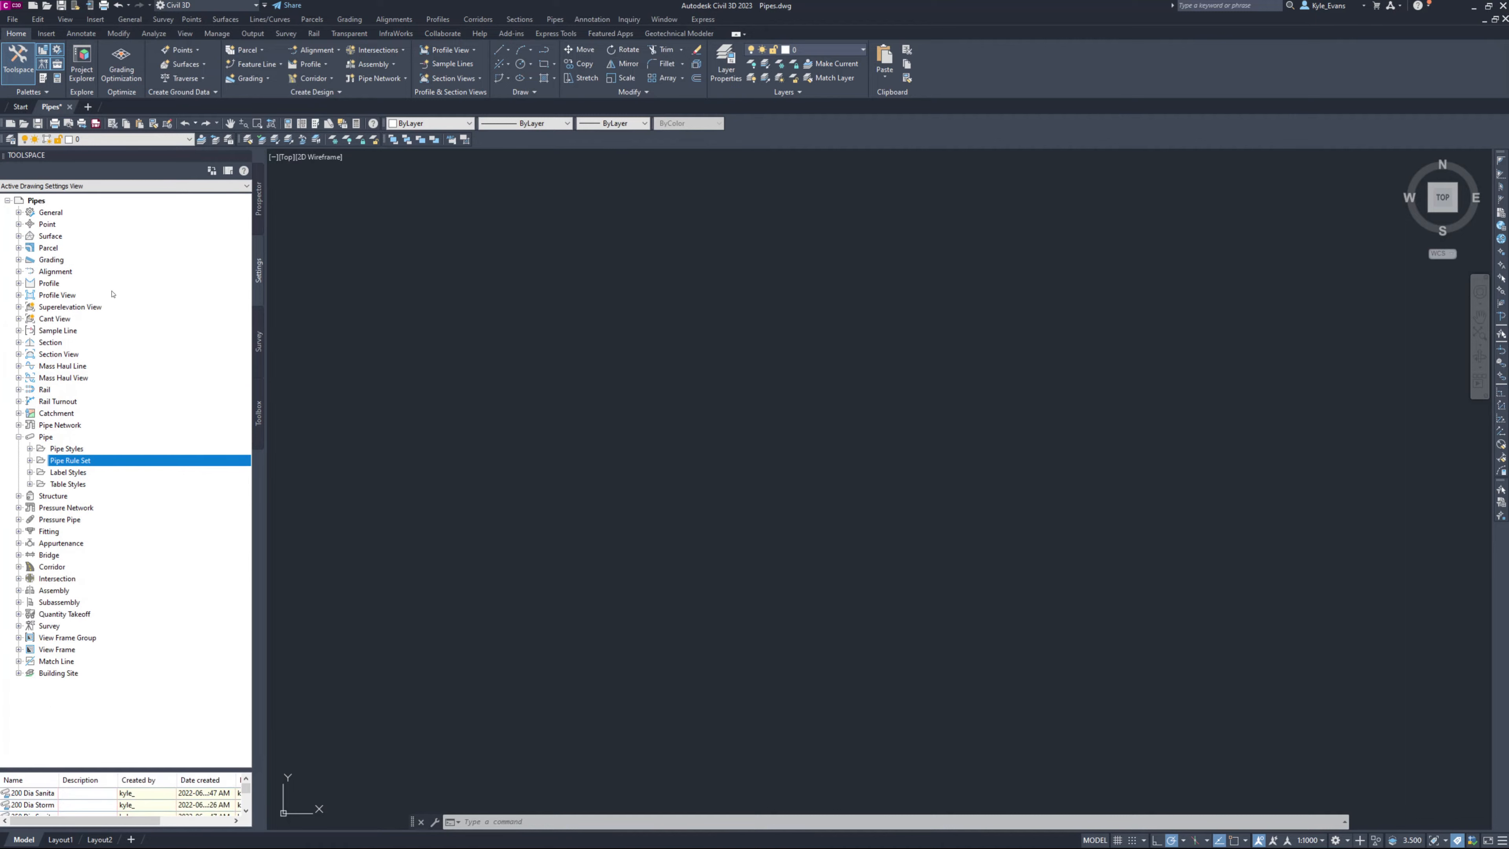
Create a new structure rule set named Manhole Drop 0.03.
double_click(47, 497)
double_click(78, 520)
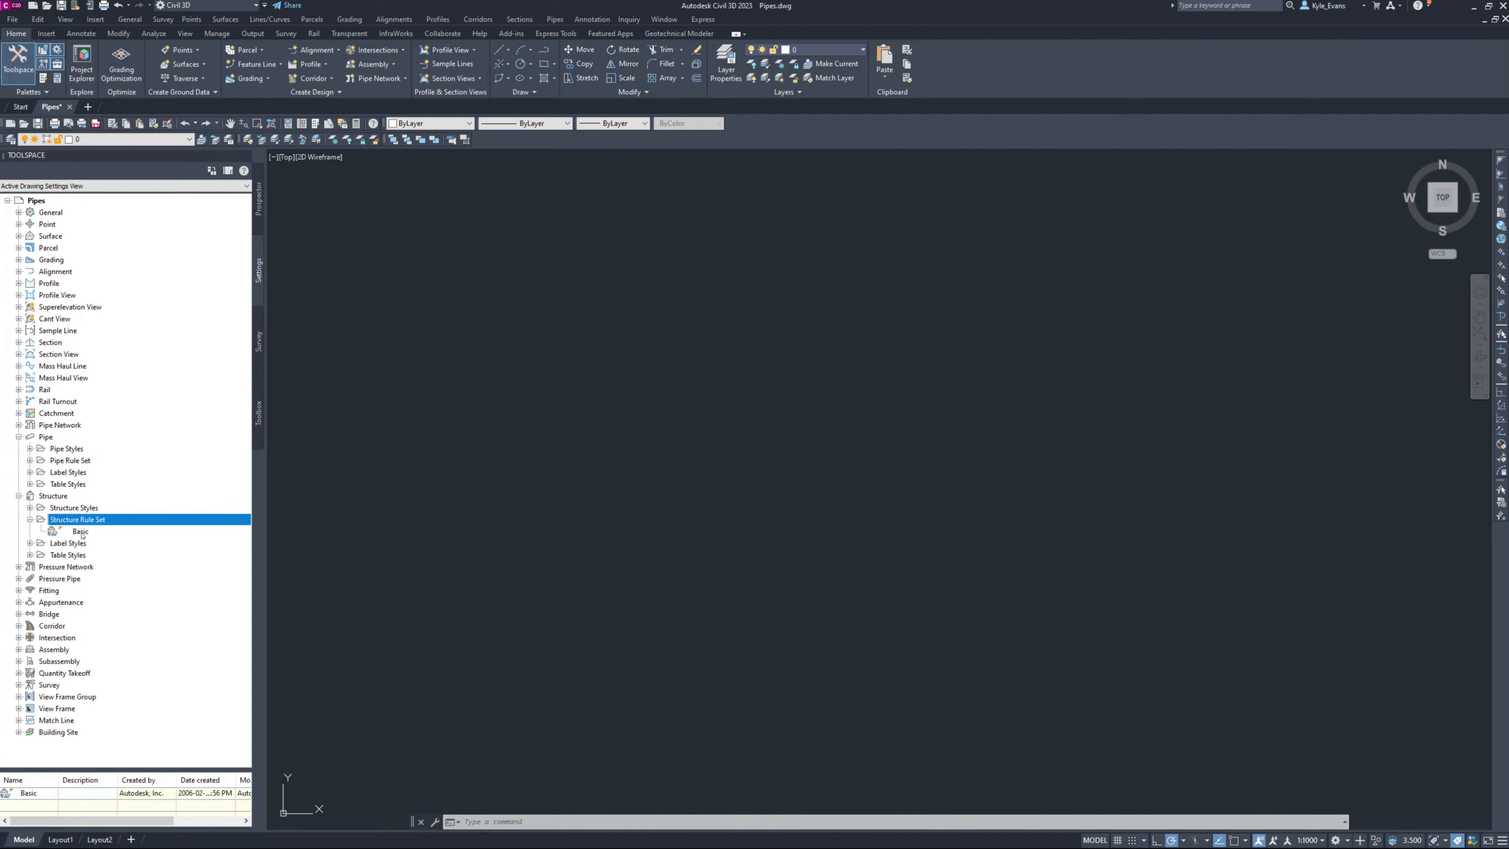
right_click(84, 518)
click(112, 526)
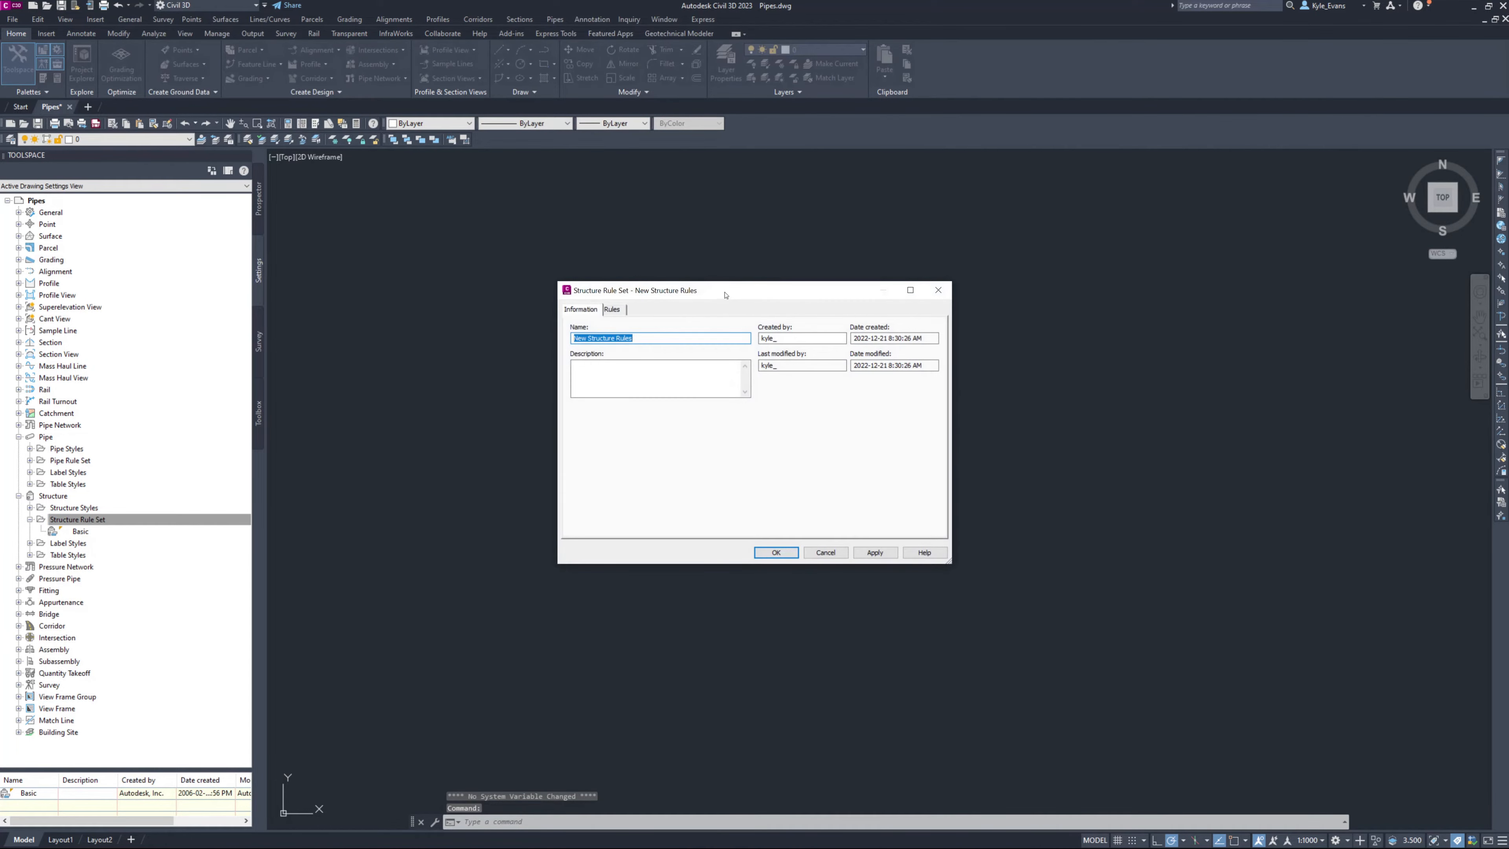
drag(725, 295, 438, 252)
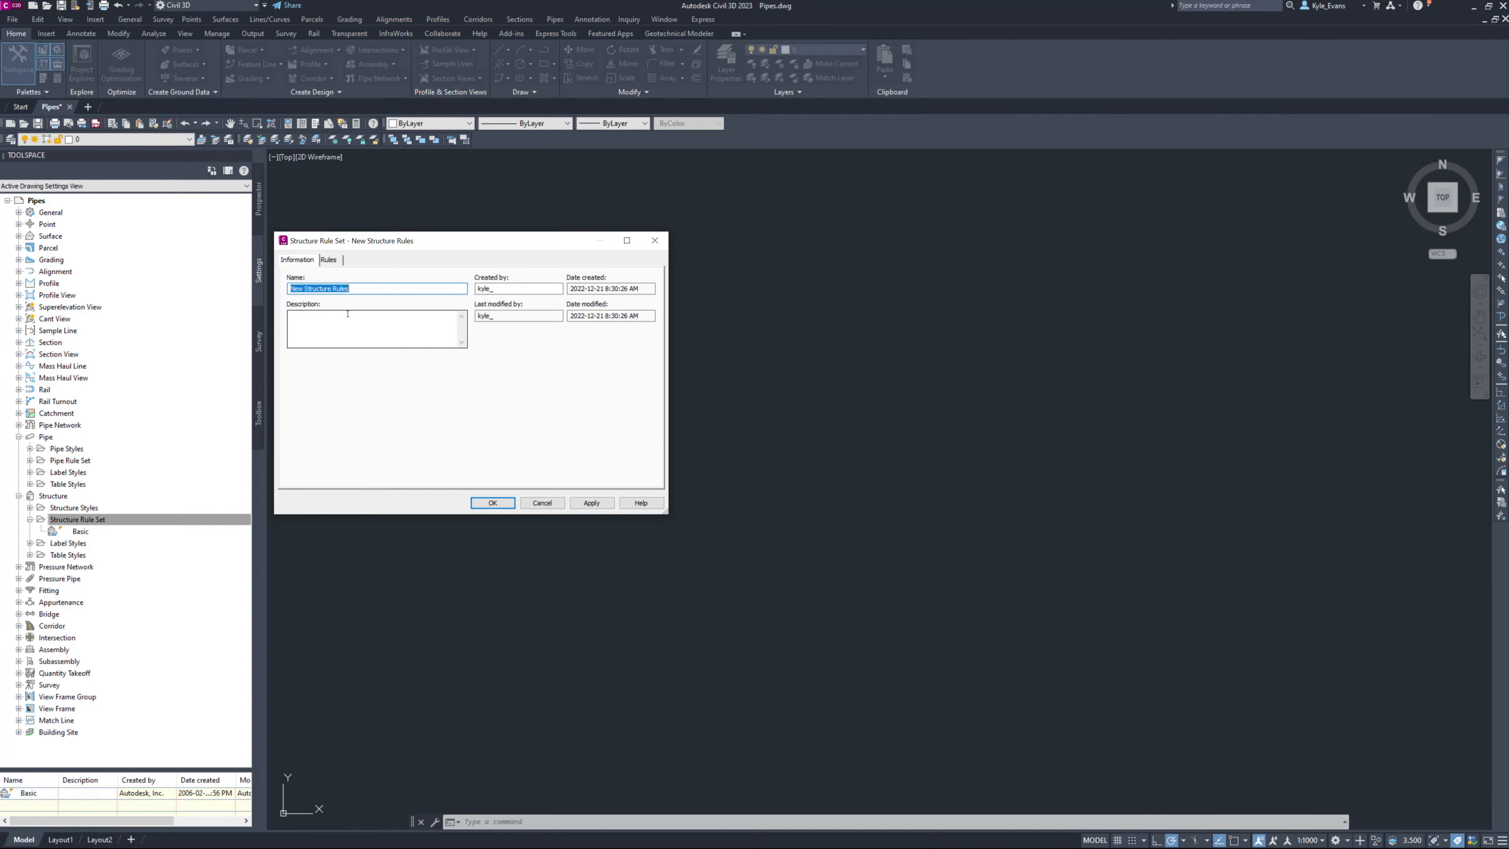
text(Manhole Drop 0.03)
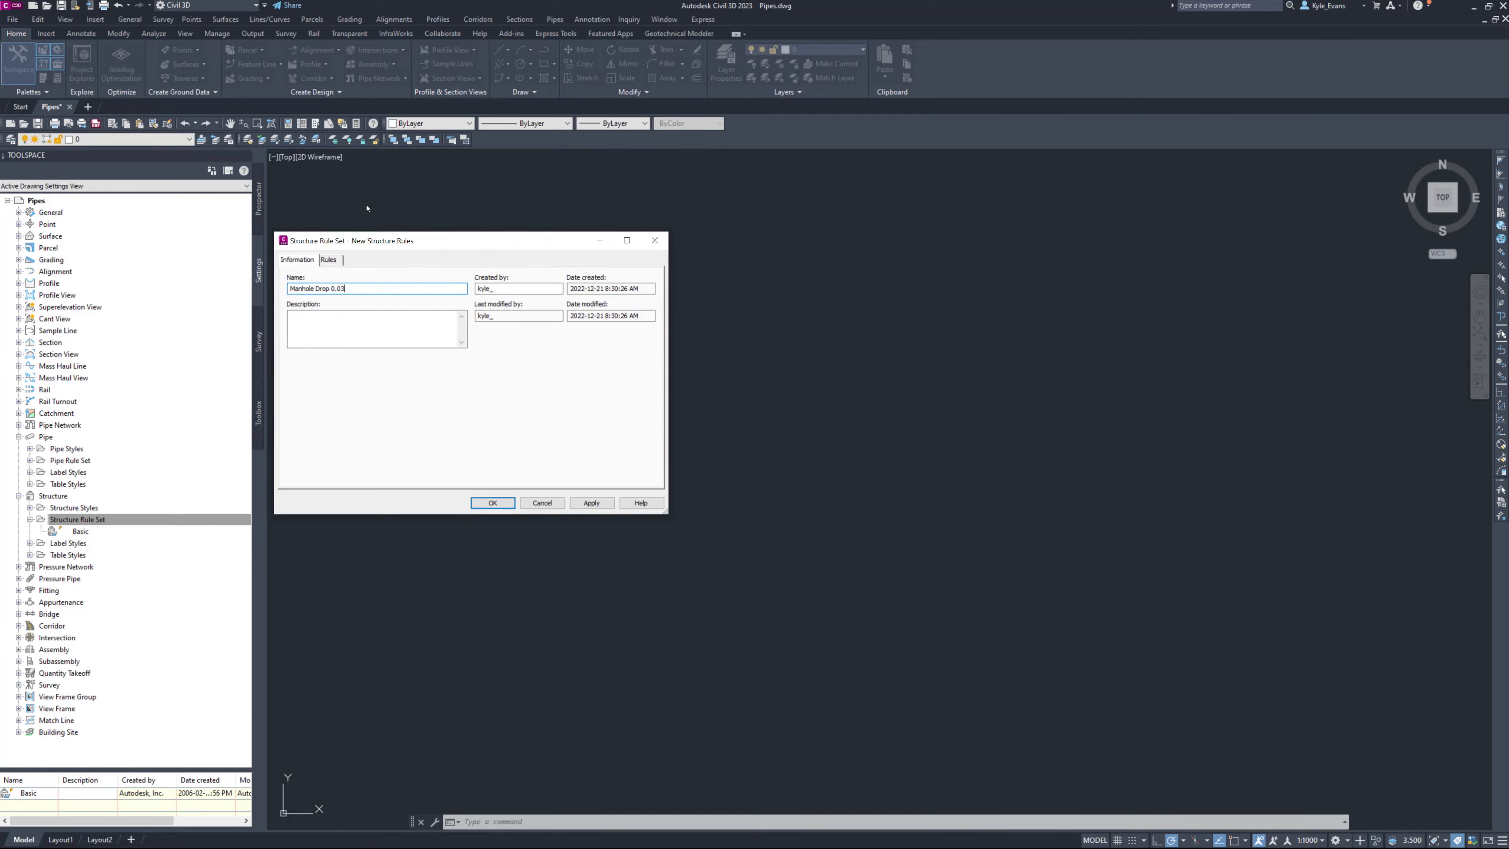
Add the Pipe Drop Across Structure rule from the Storm Sewer category to the Manhole Drop 0.03 rule set.
click(332, 262)
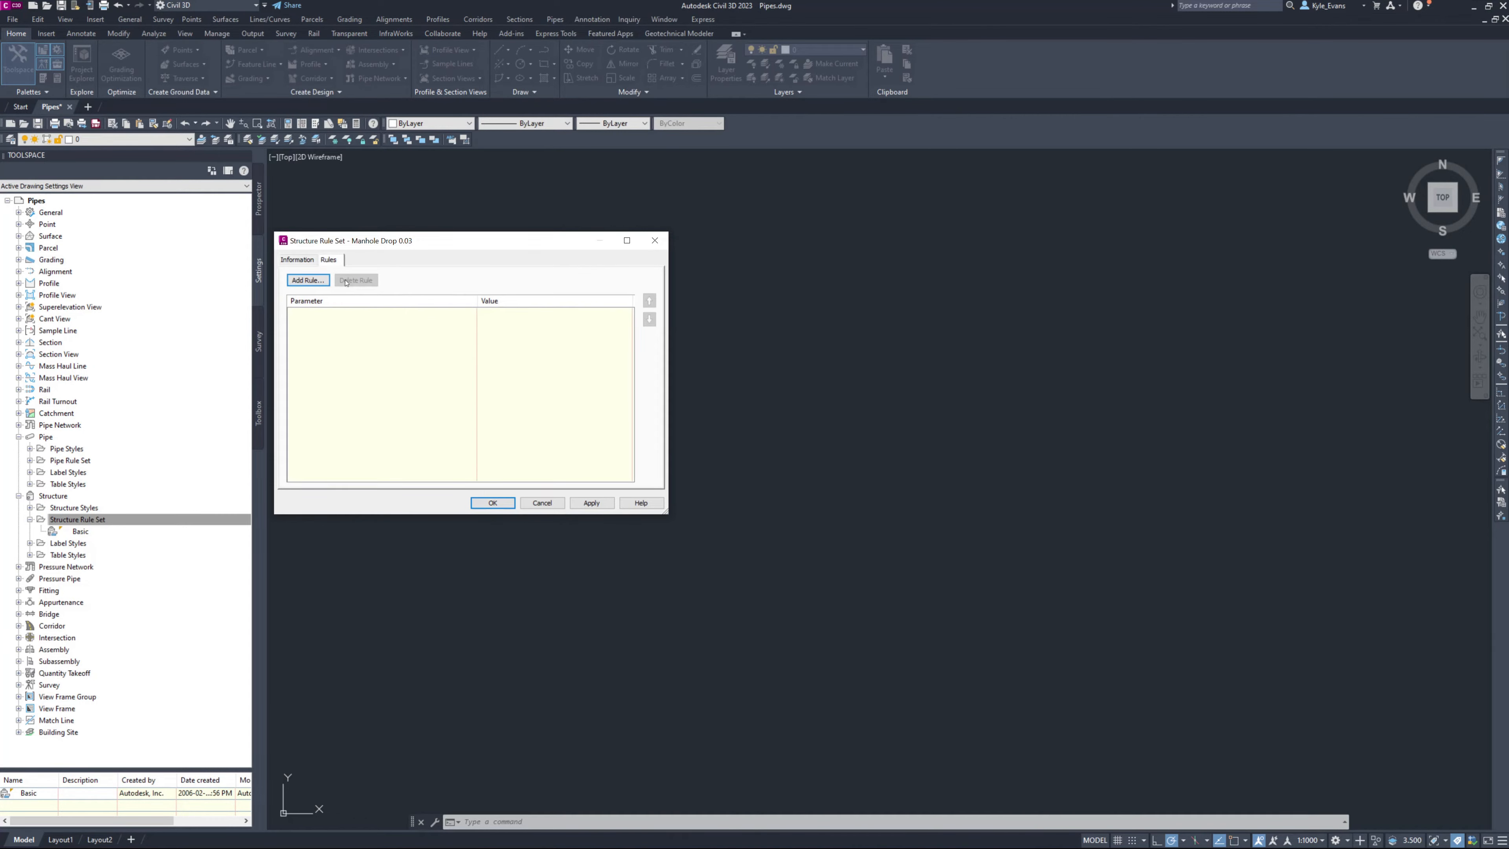
click(309, 279)
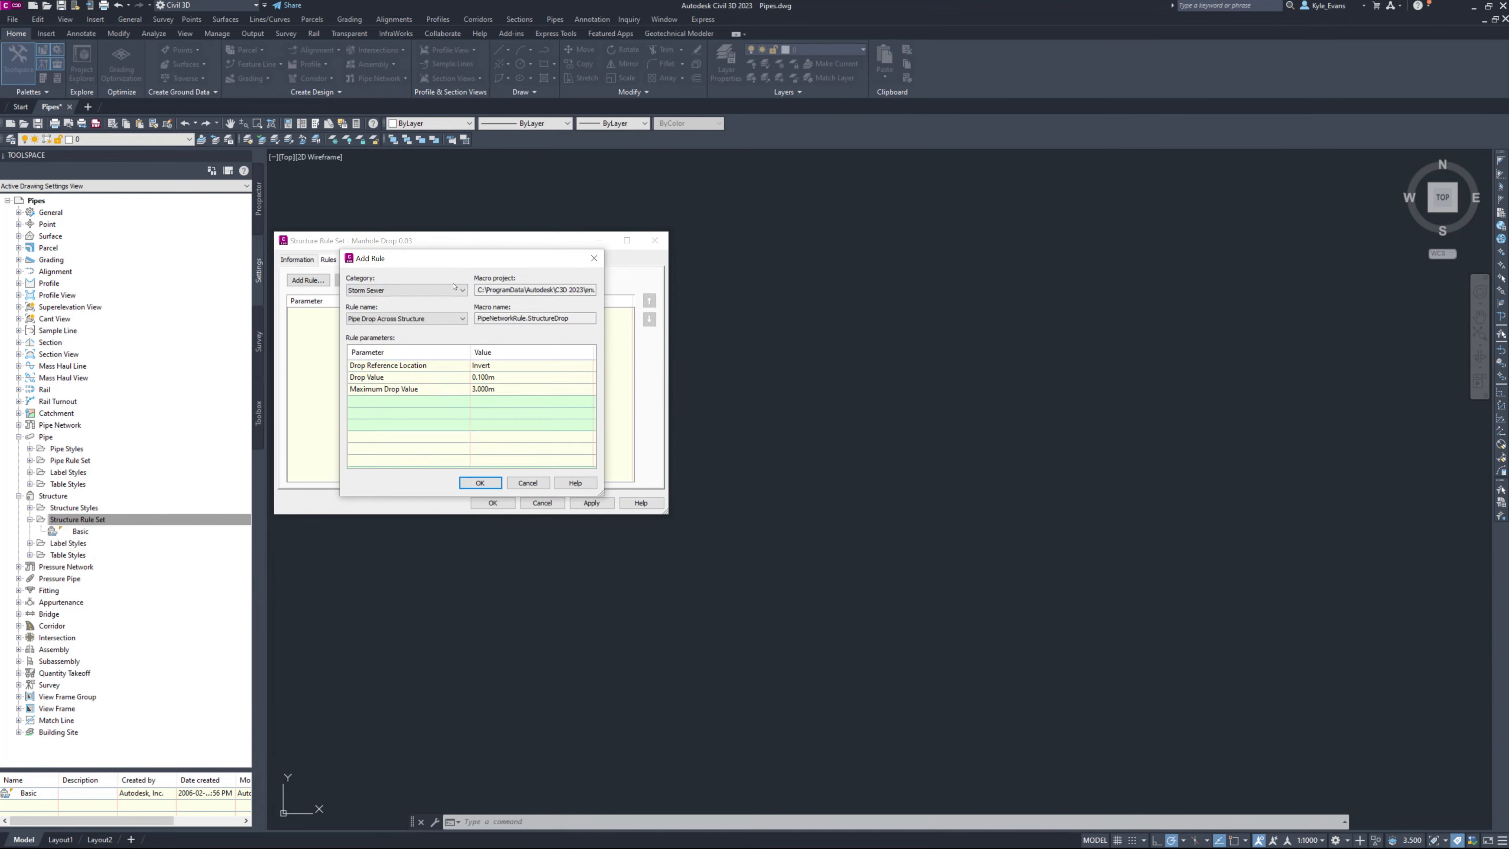
click(306, 225)
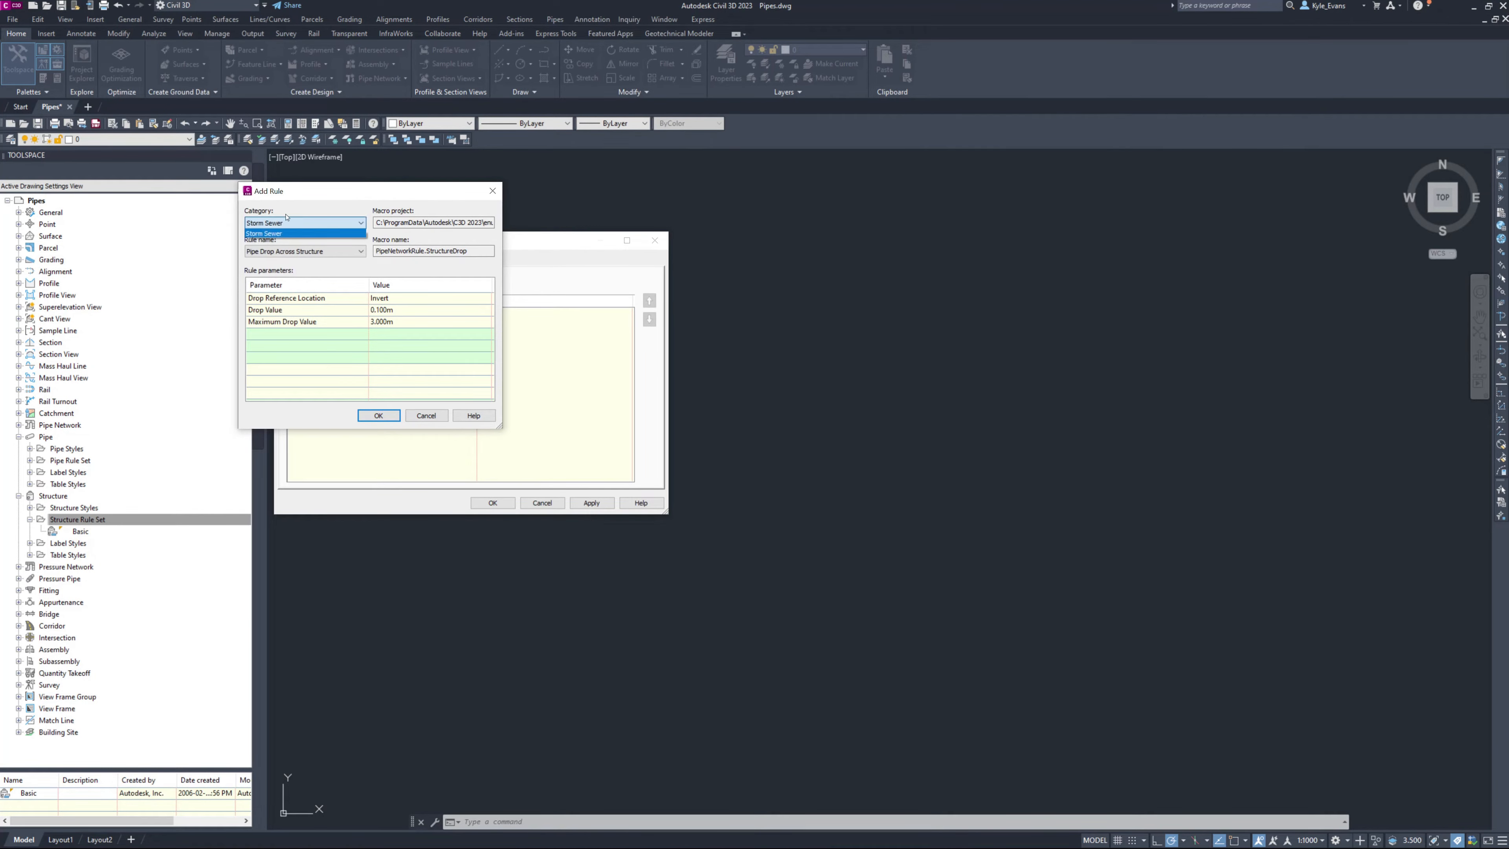
click(274, 234)
click(305, 251)
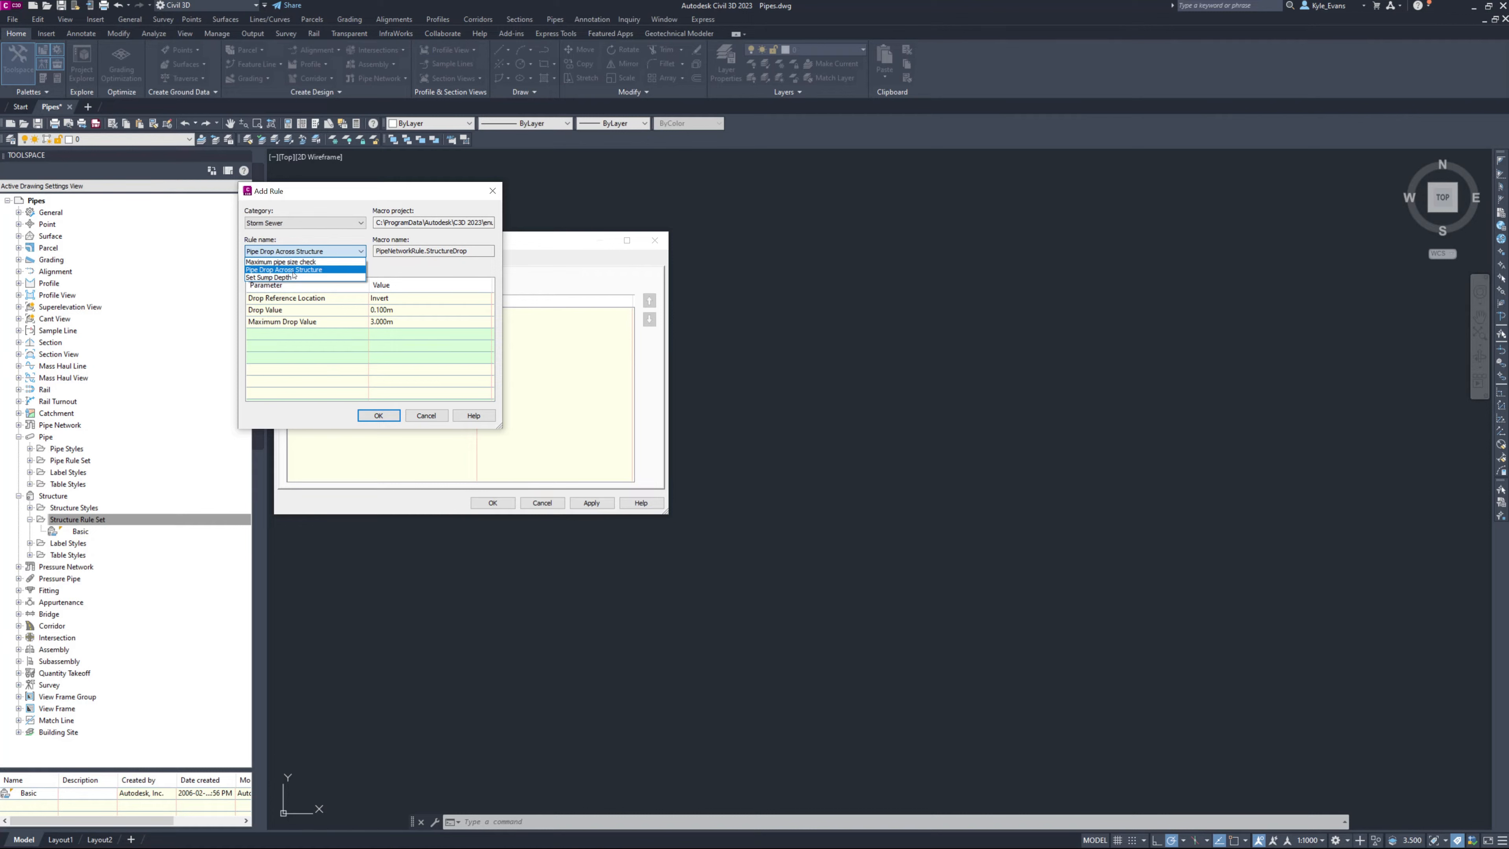
click(292, 272)
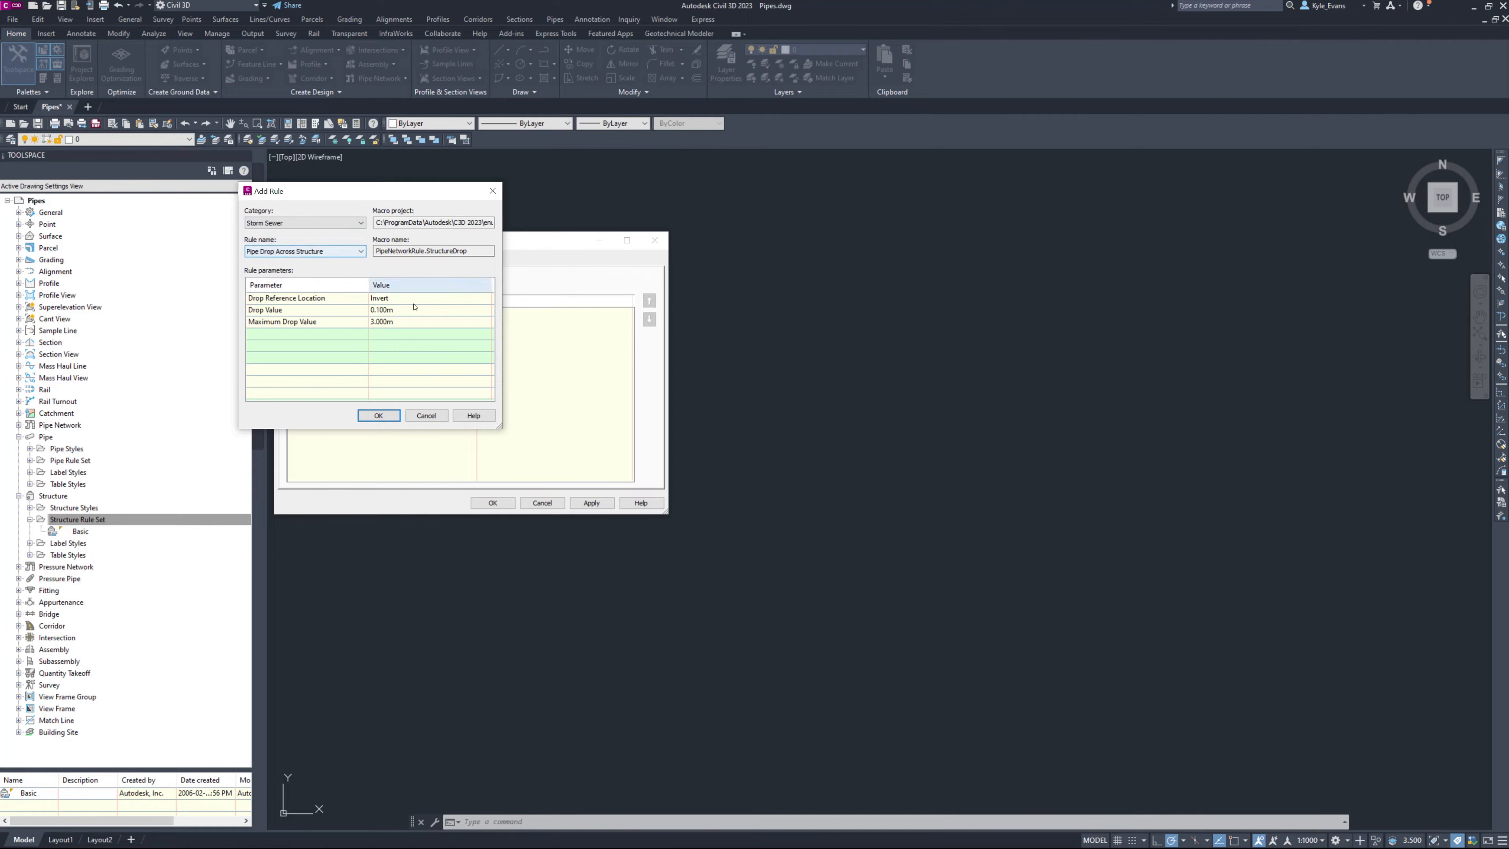
click(314, 310)
click(378, 415)
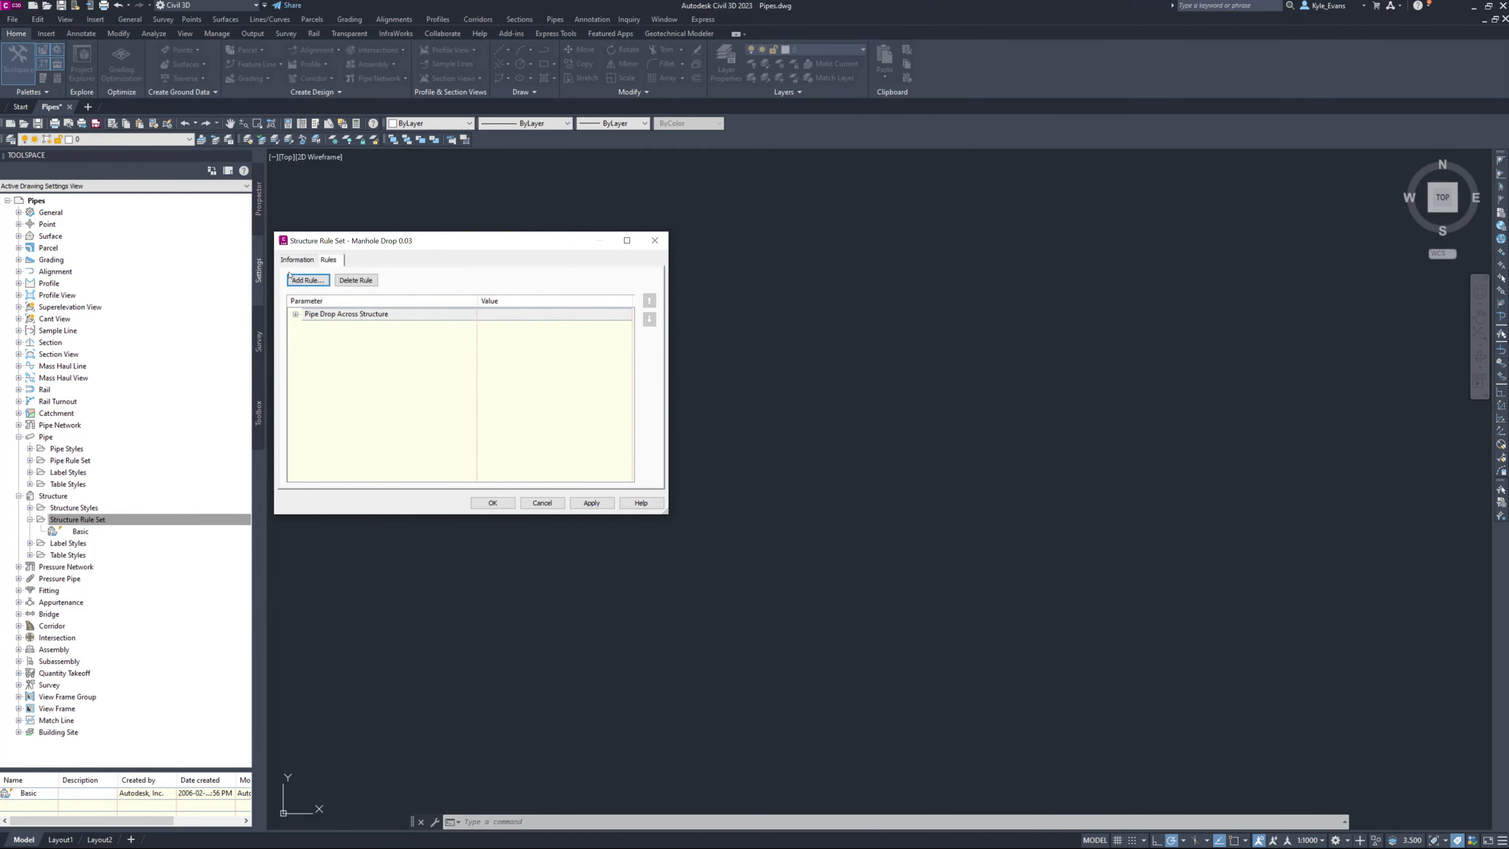
Add the Set Sump Depth rule to the Manhole Drop 0.03 rule set.
click(307, 280)
click(297, 252)
click(277, 278)
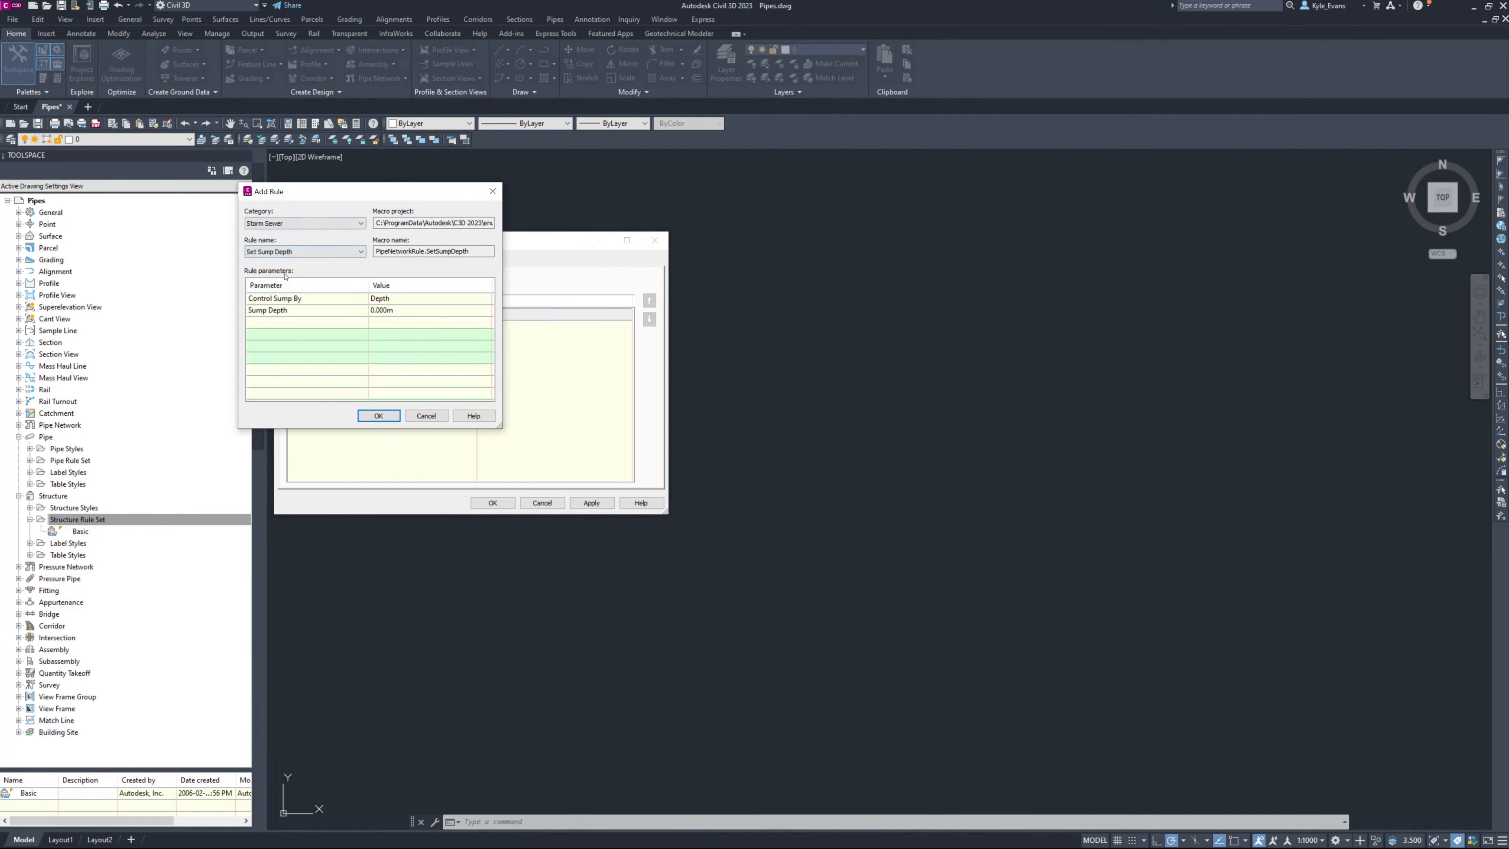
click(379, 416)
Set both the Drop Value and Maximum Drop Value of the pipe drop rule to 0.03 m and save the rule set.
click(295, 325)
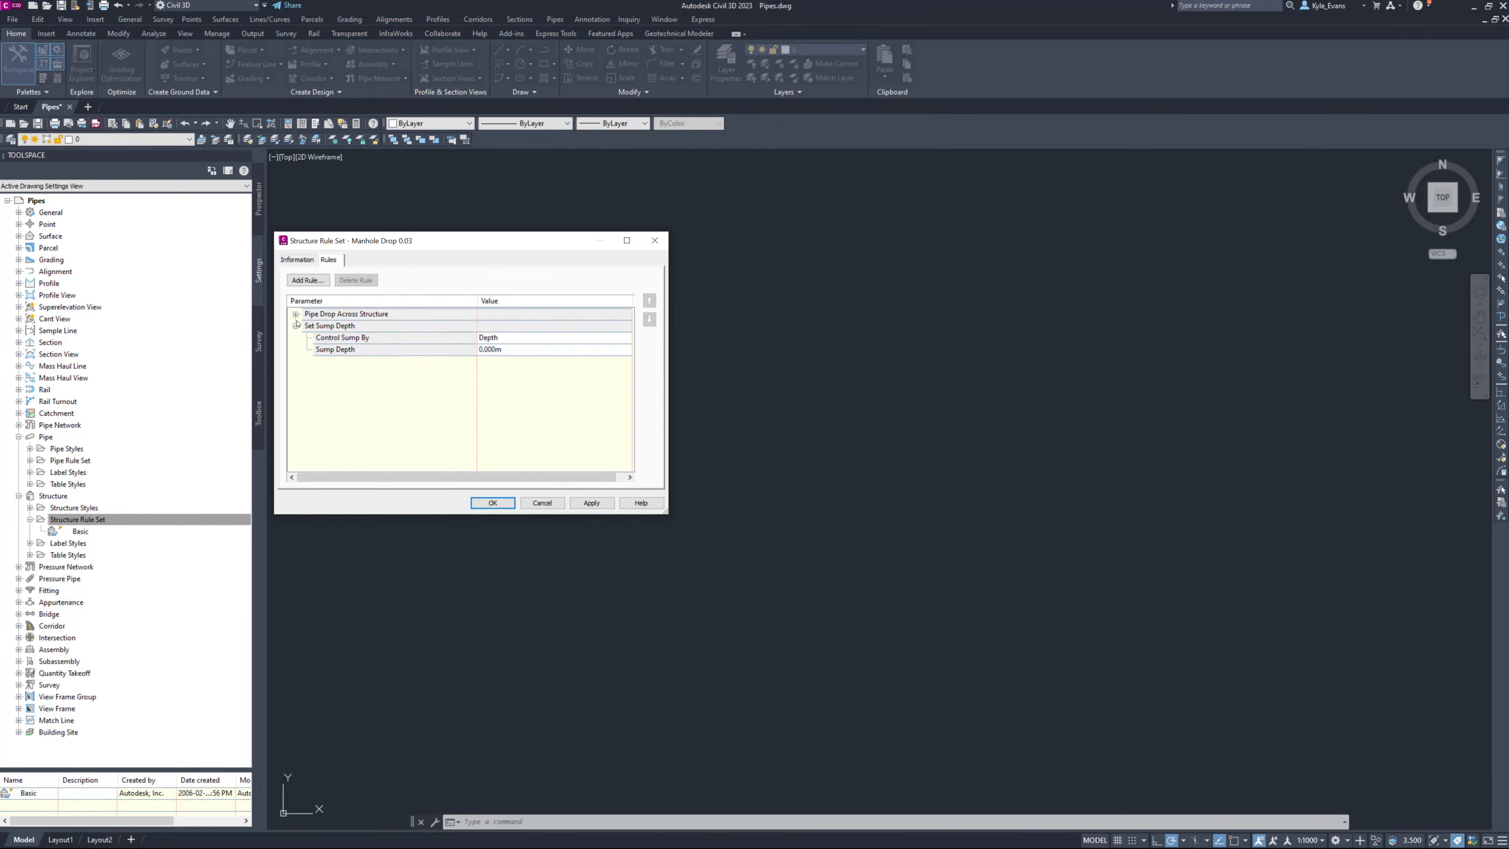
click(295, 314)
click(491, 385)
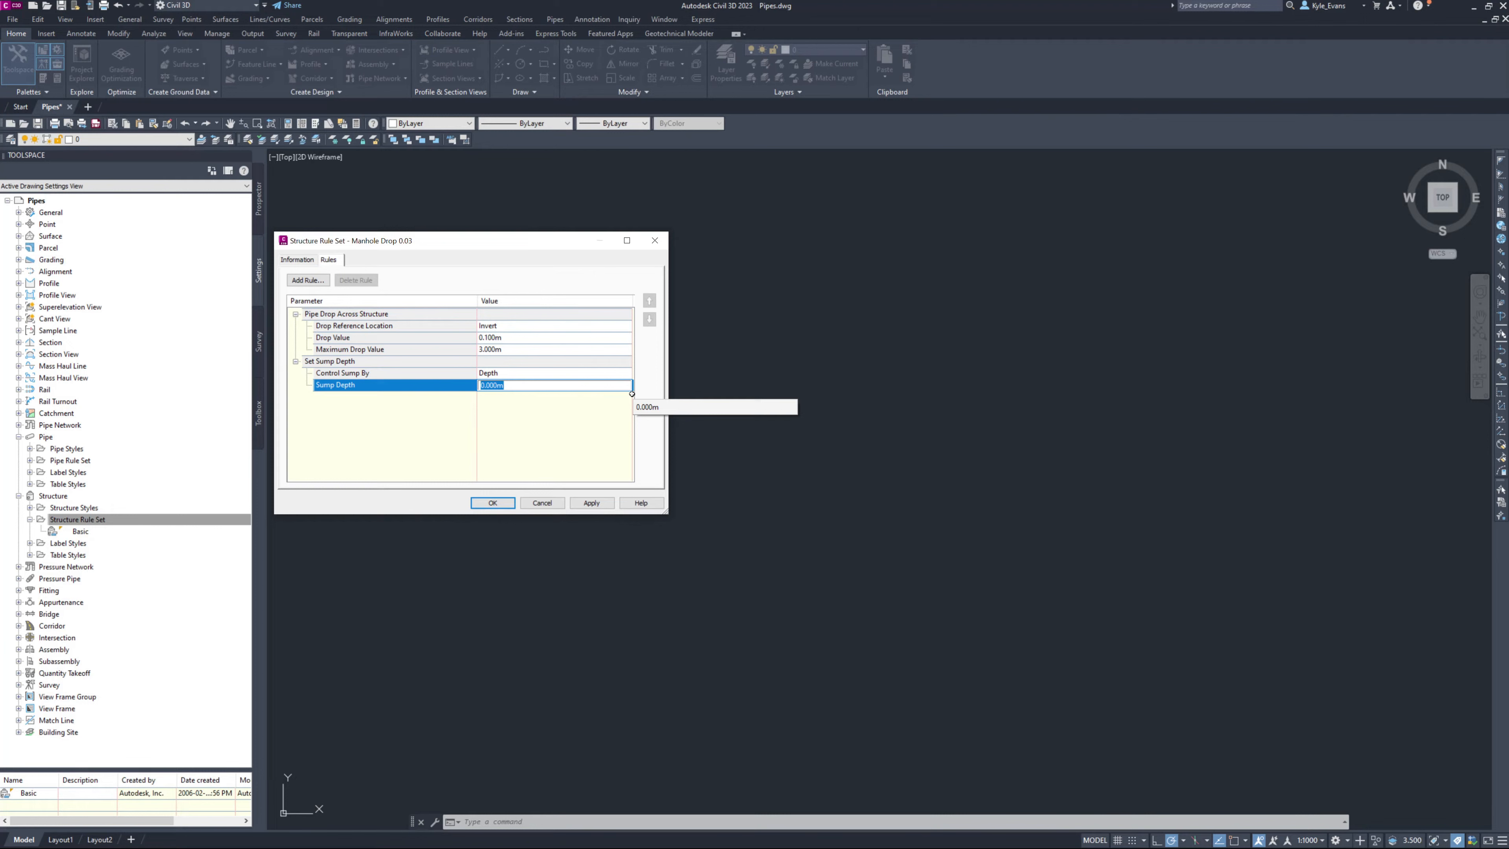
click(373, 216)
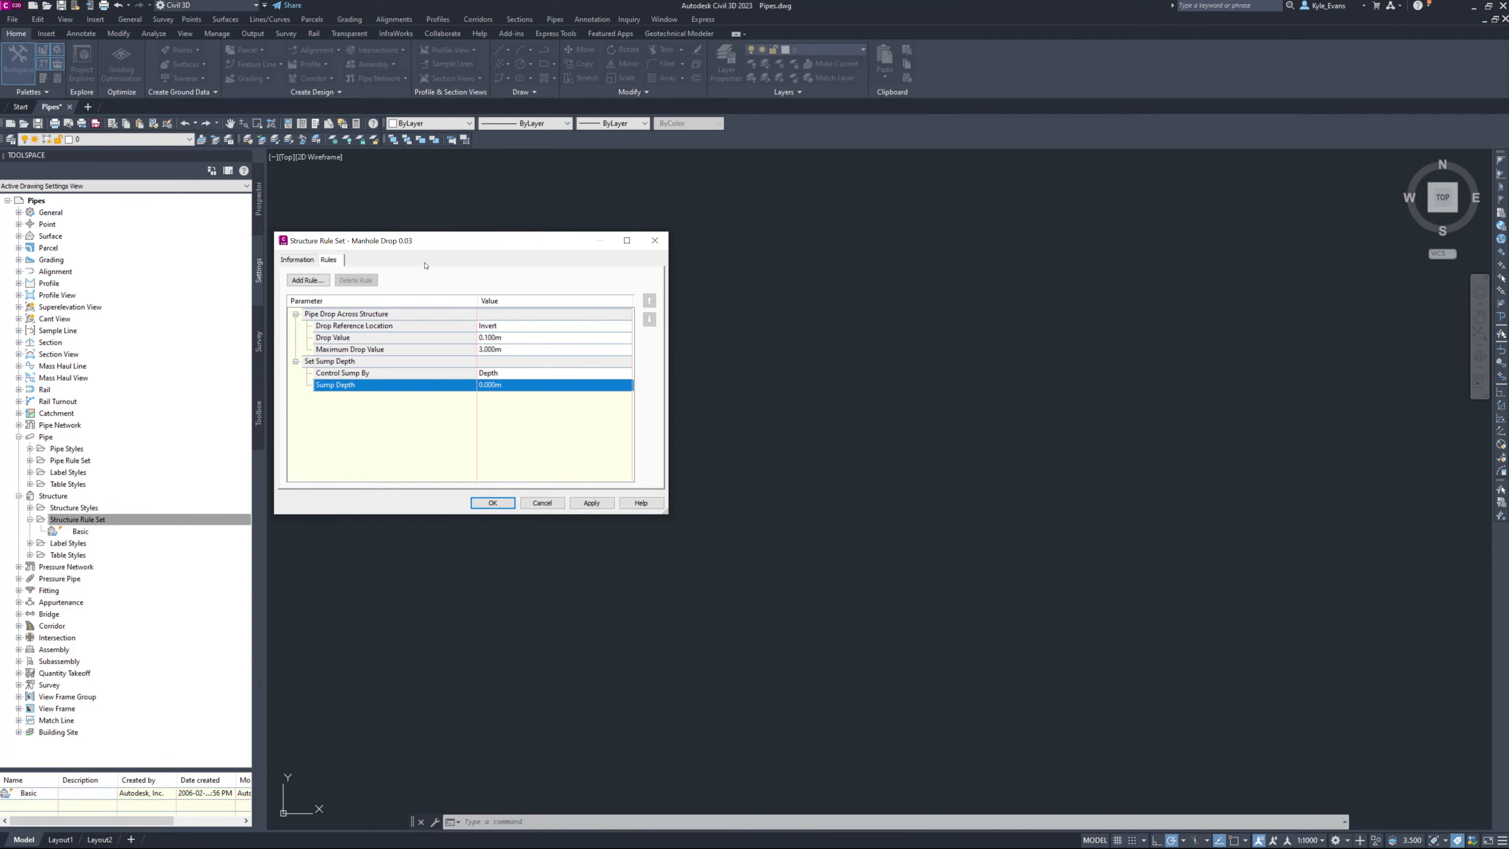
click(504, 337)
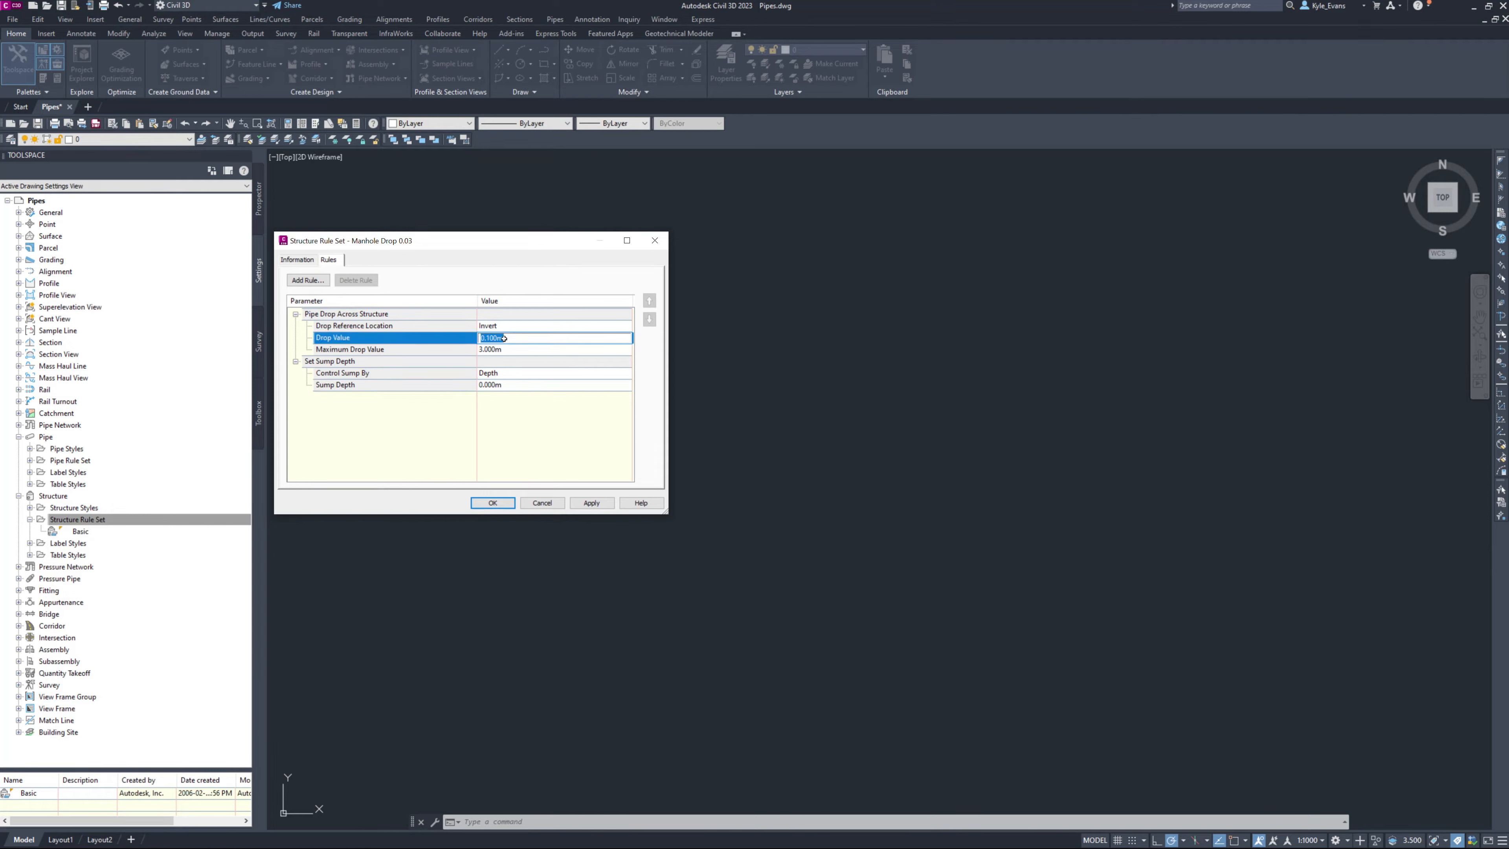
text(0.03)
click(515, 349)
text(0.03)
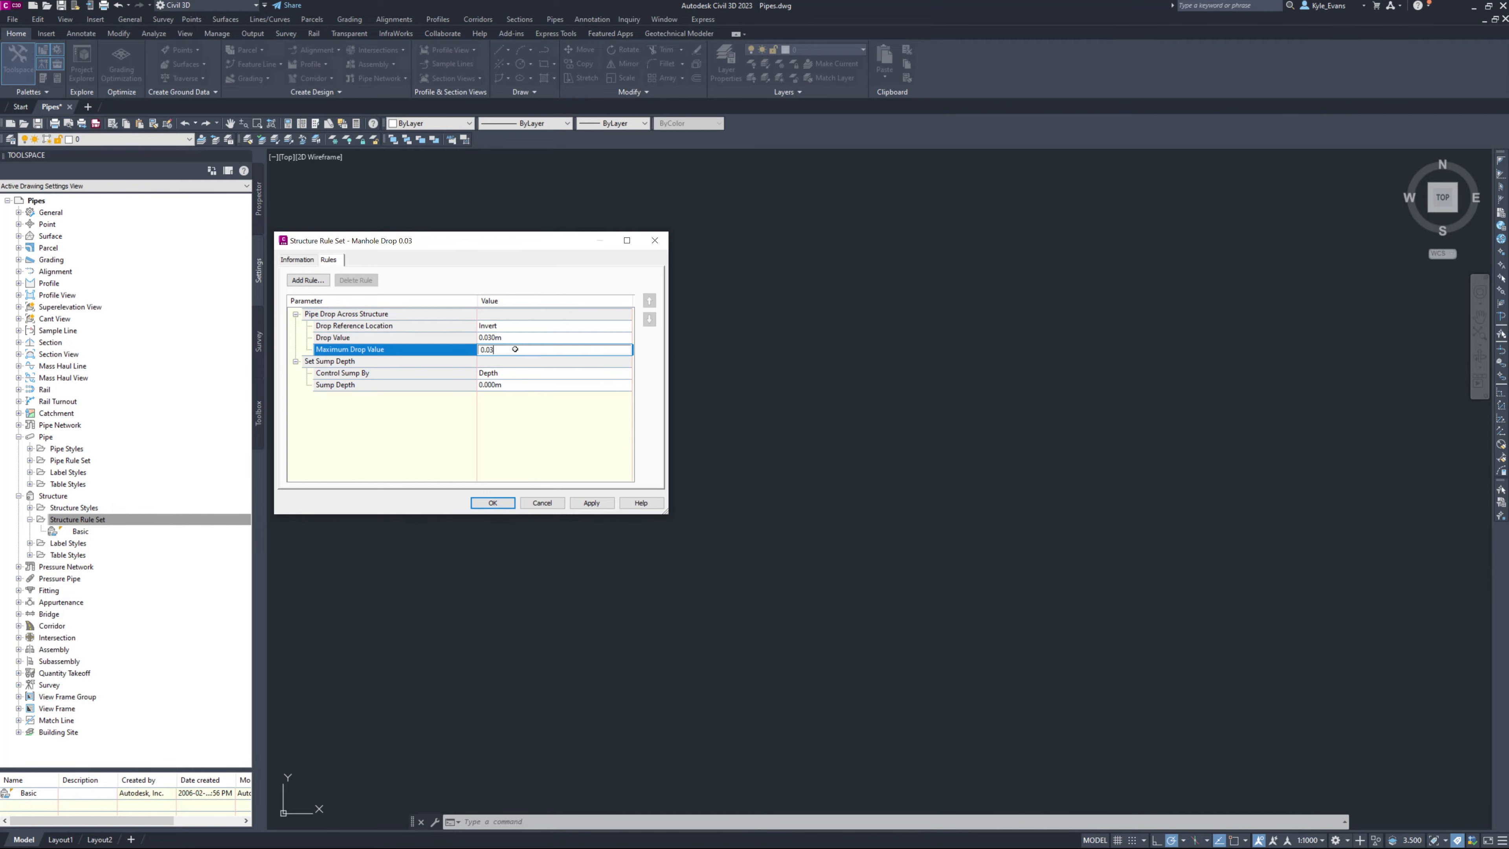
key(Return)
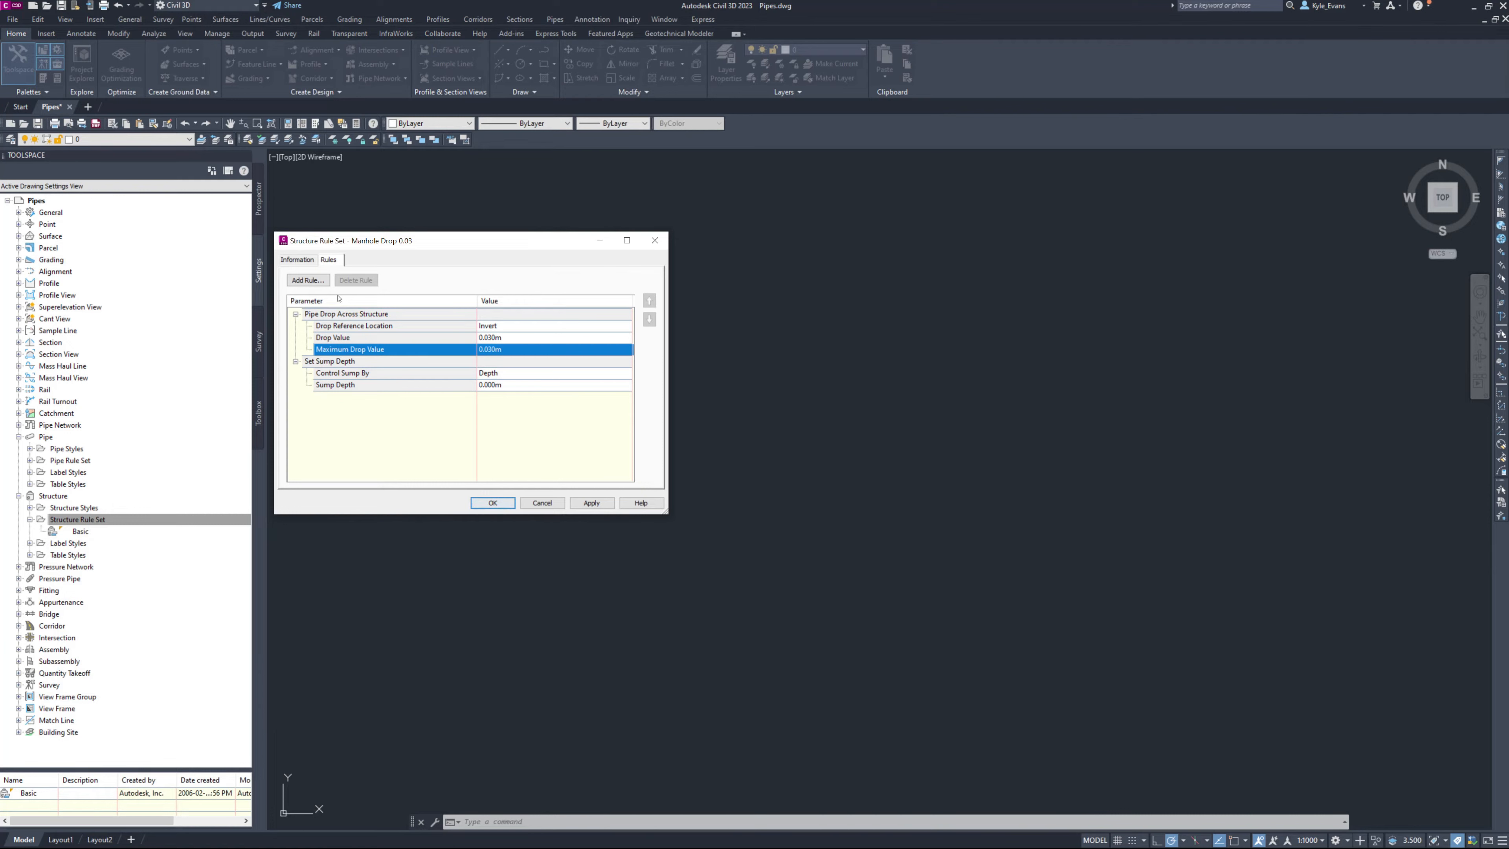
click(492, 502)
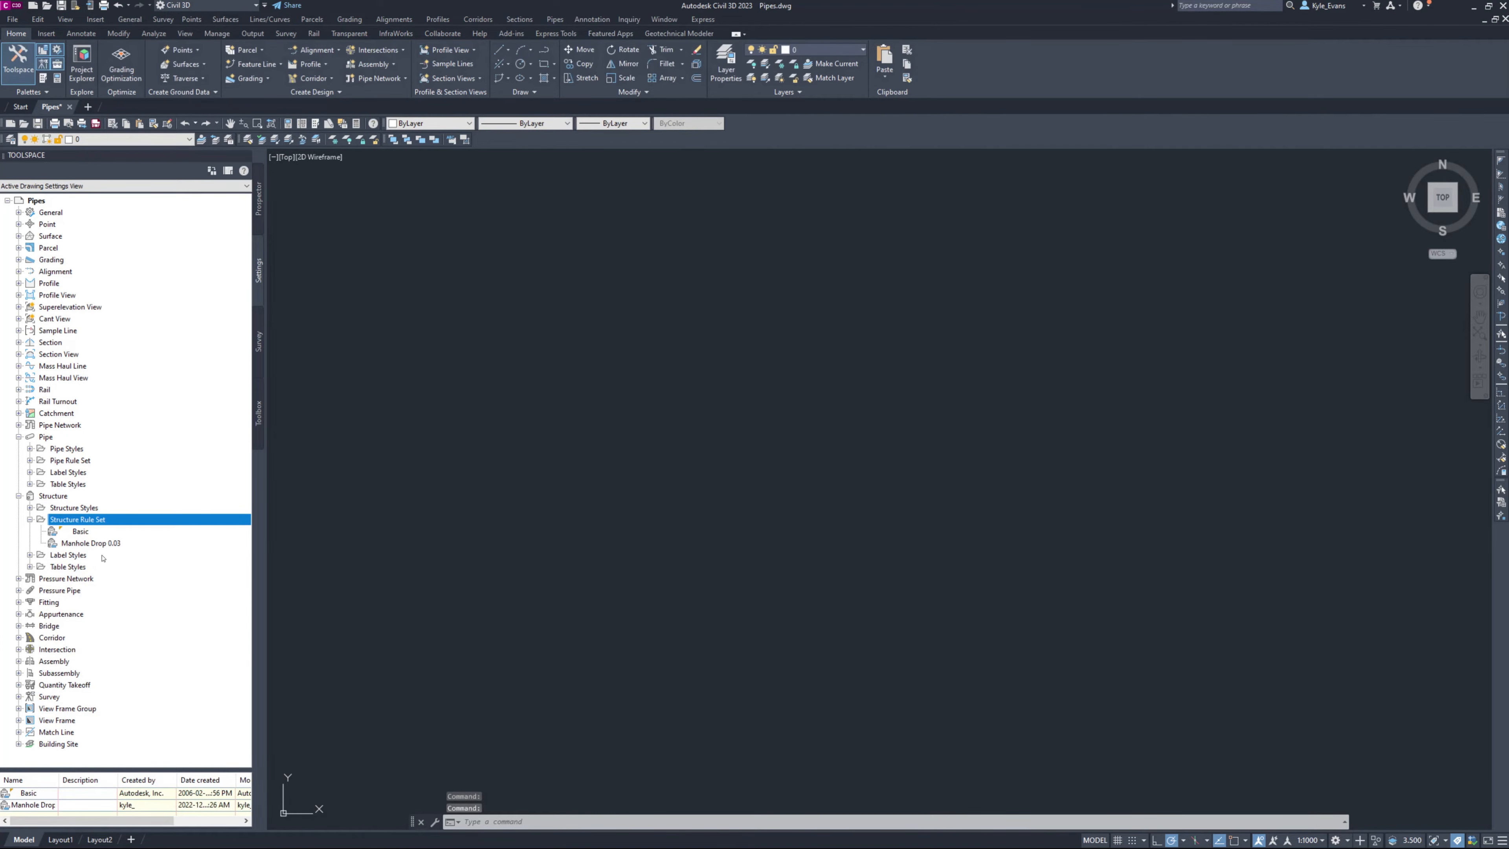
Copy the Manhole Drop 0.03 structure rule set and name the copy Manhole Drop 0.06.
right_click(105, 543)
click(140, 570)
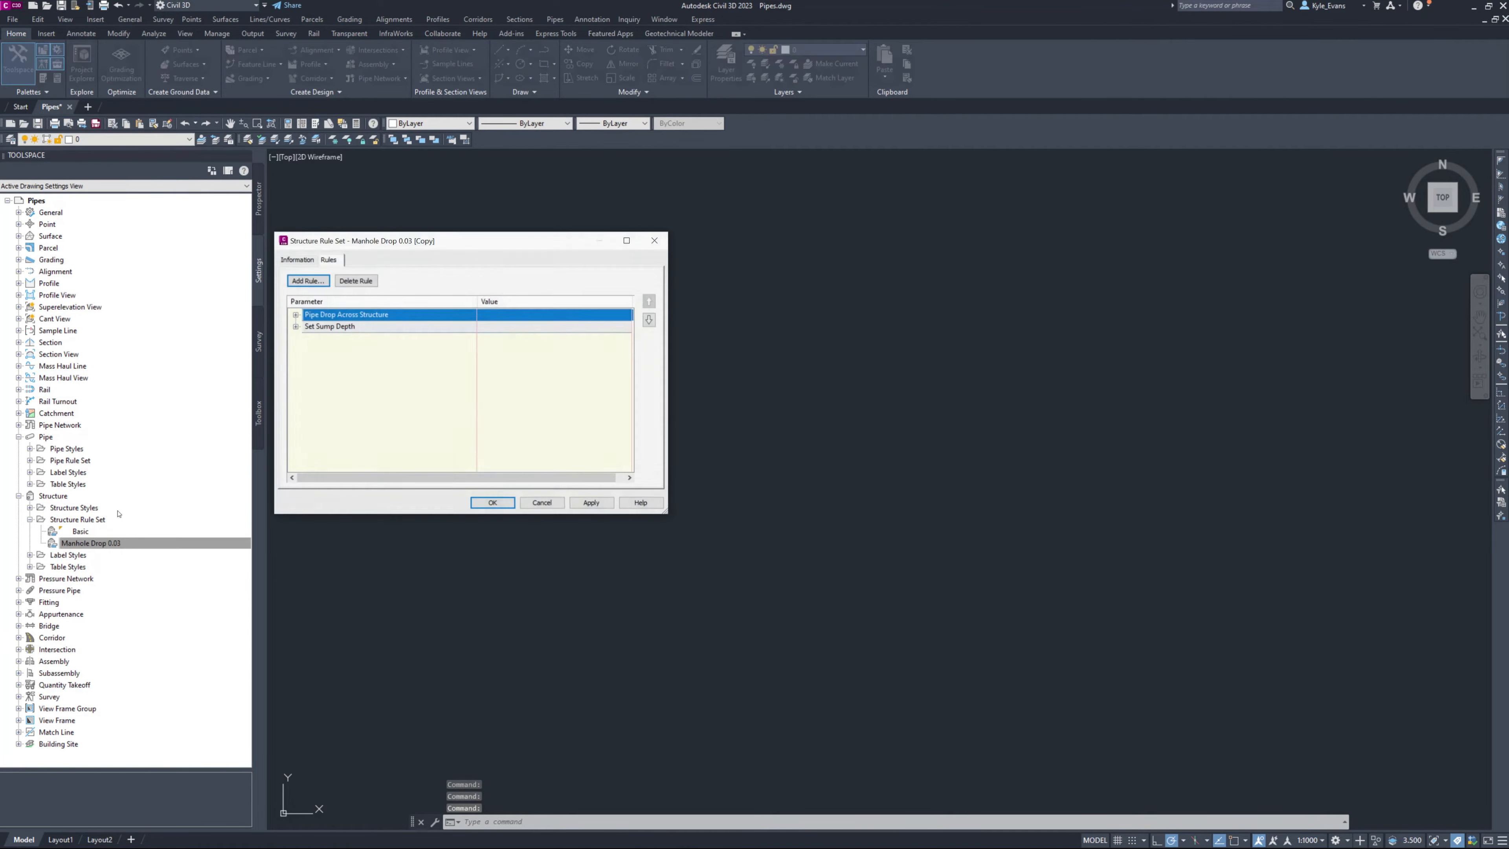
click(296, 259)
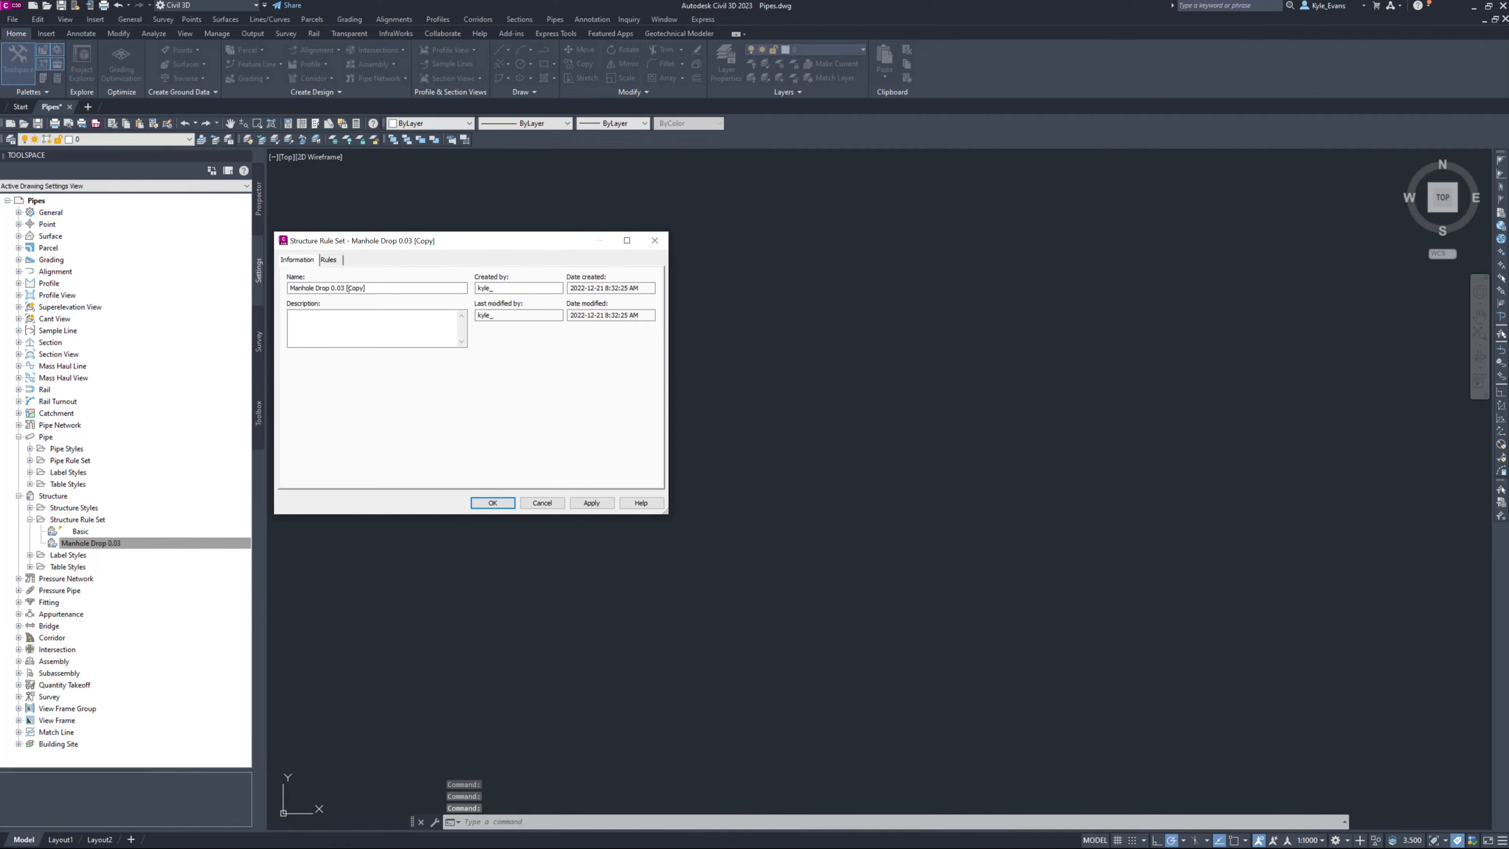
drag(342, 288, 407, 295)
text(6)
Set the Maximum Drop Value and Drop Value in Manhole Drop 0.06 to 0.06 m and save the rule set.
click(328, 259)
click(295, 314)
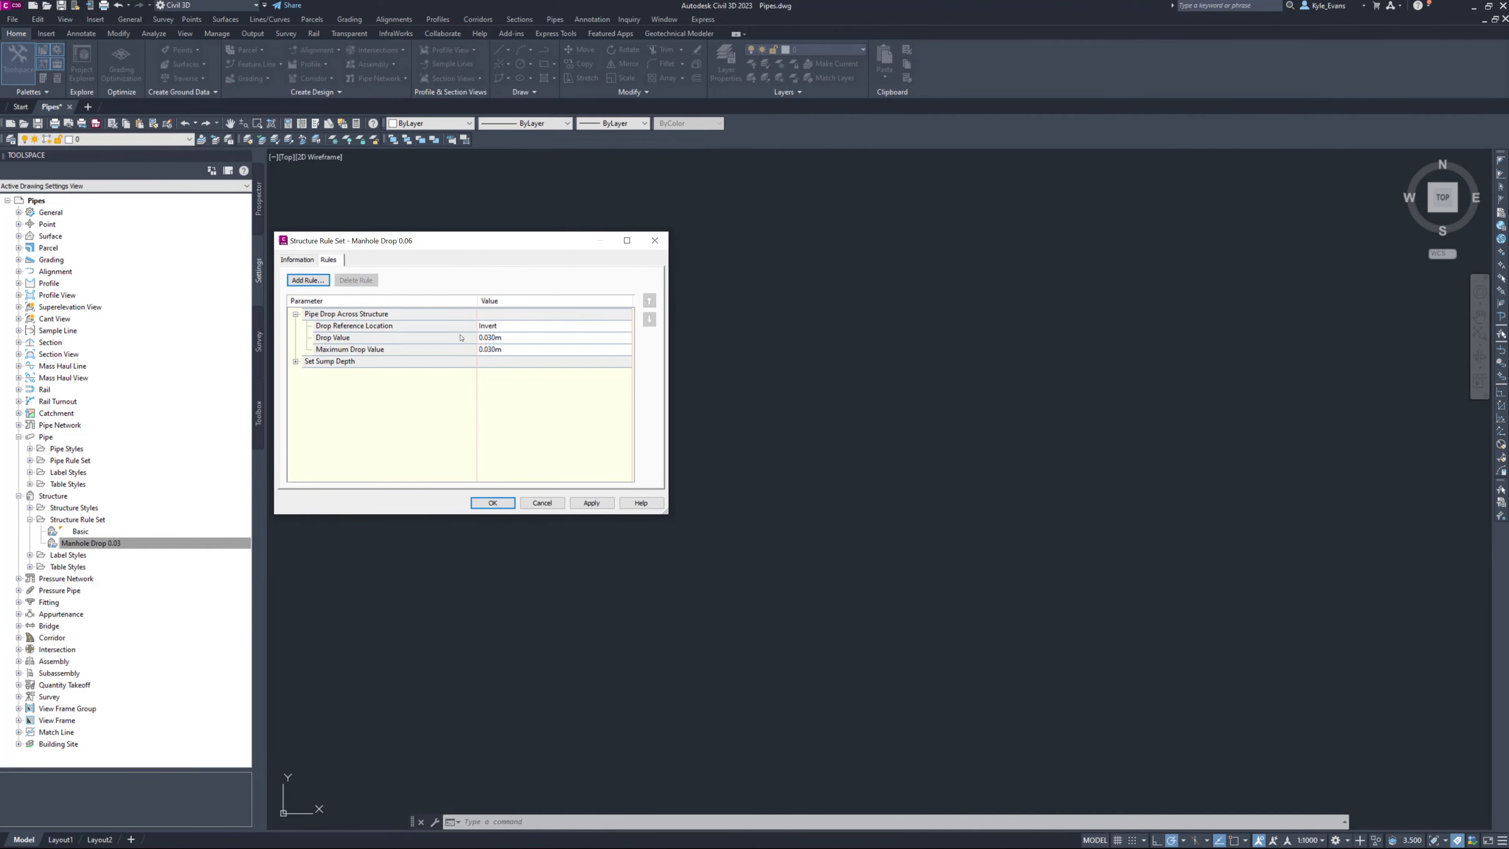
click(521, 351)
text(0.06)
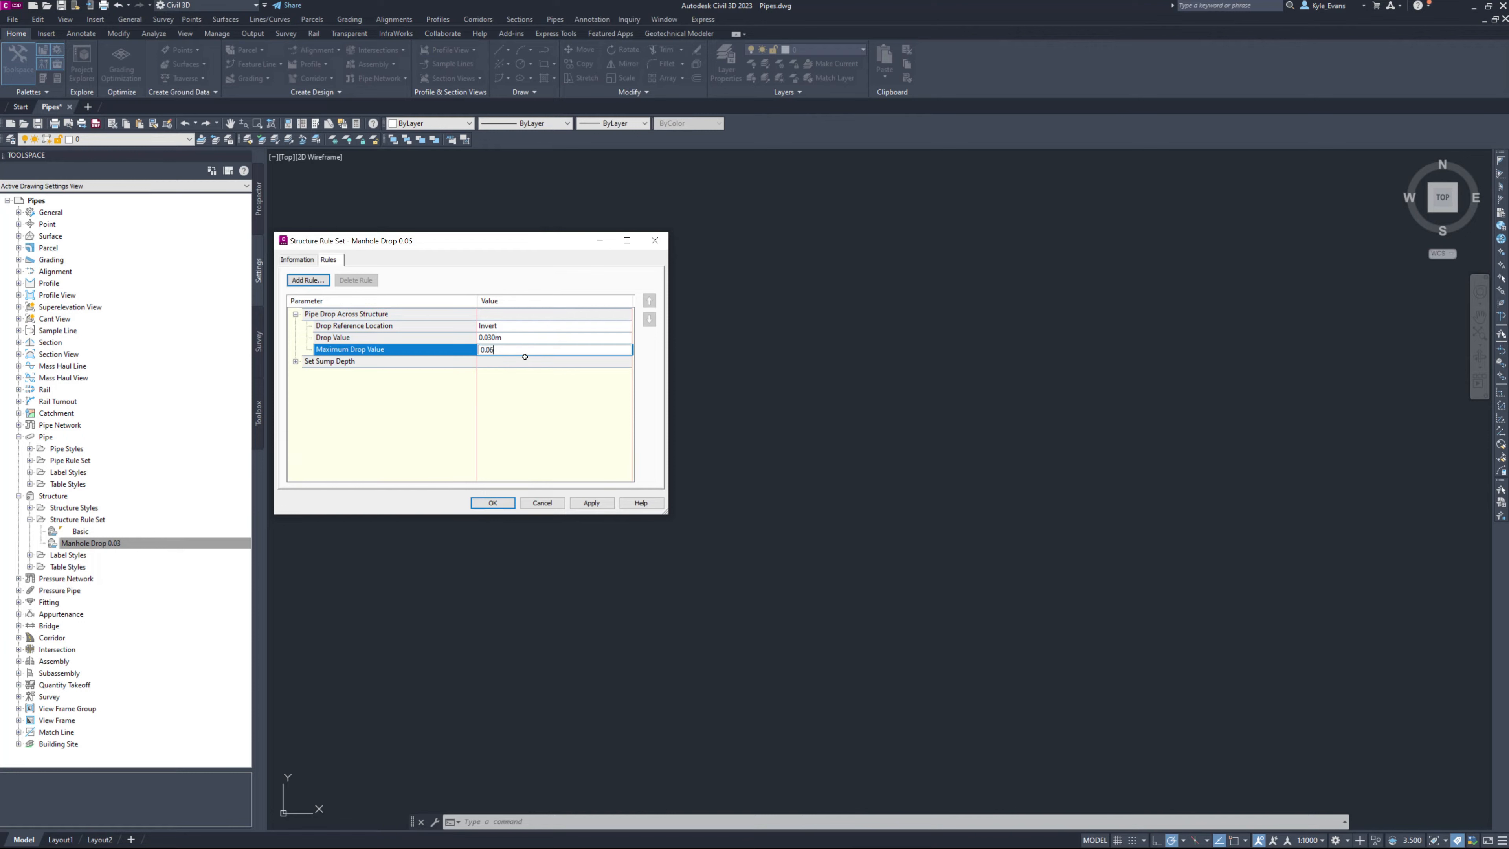
click(519, 335)
text(0.06)
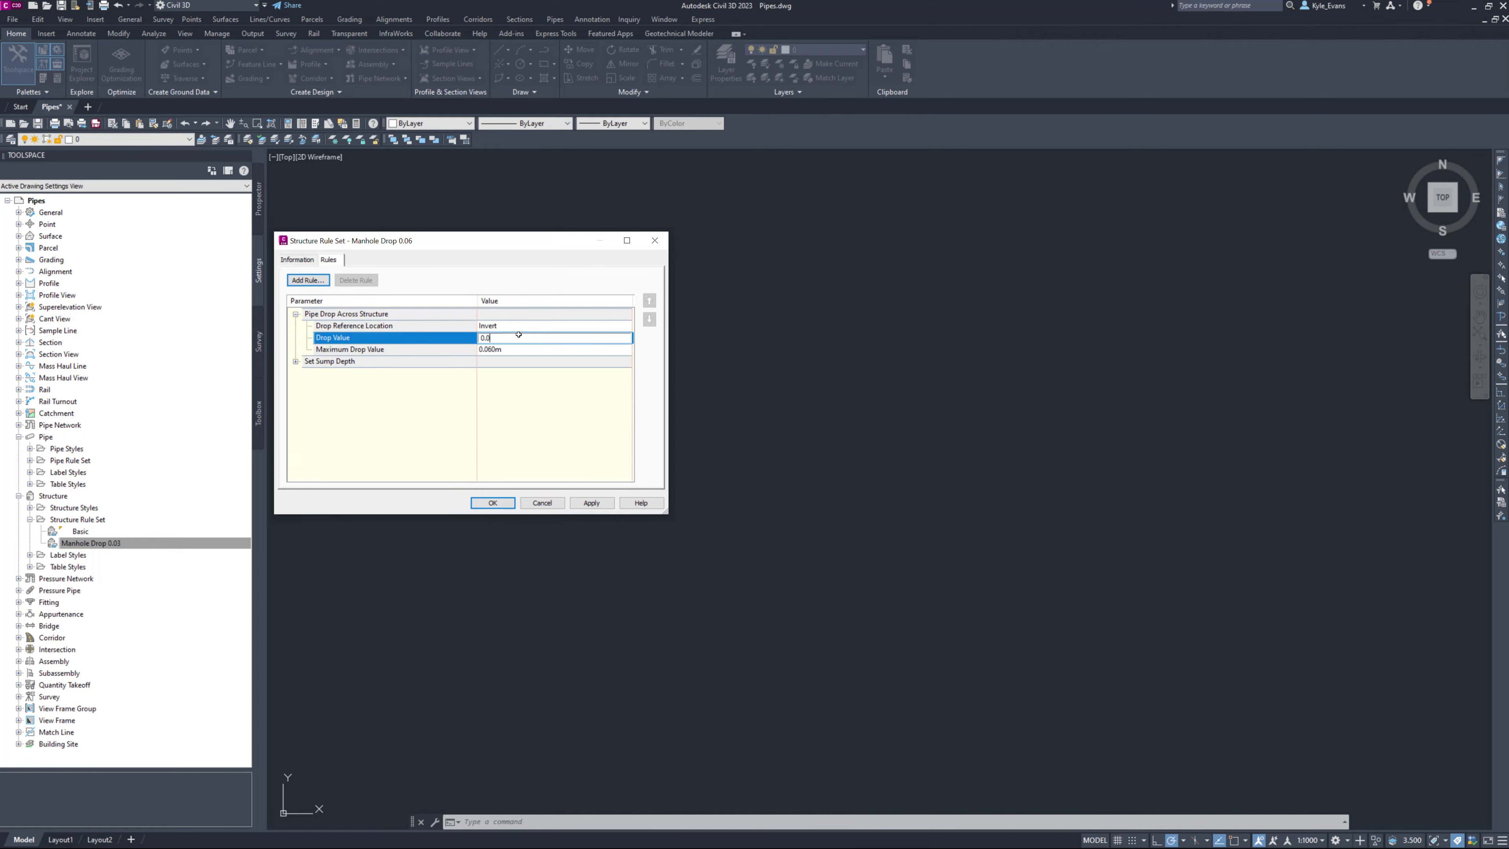
key(Return)
click(492, 503)
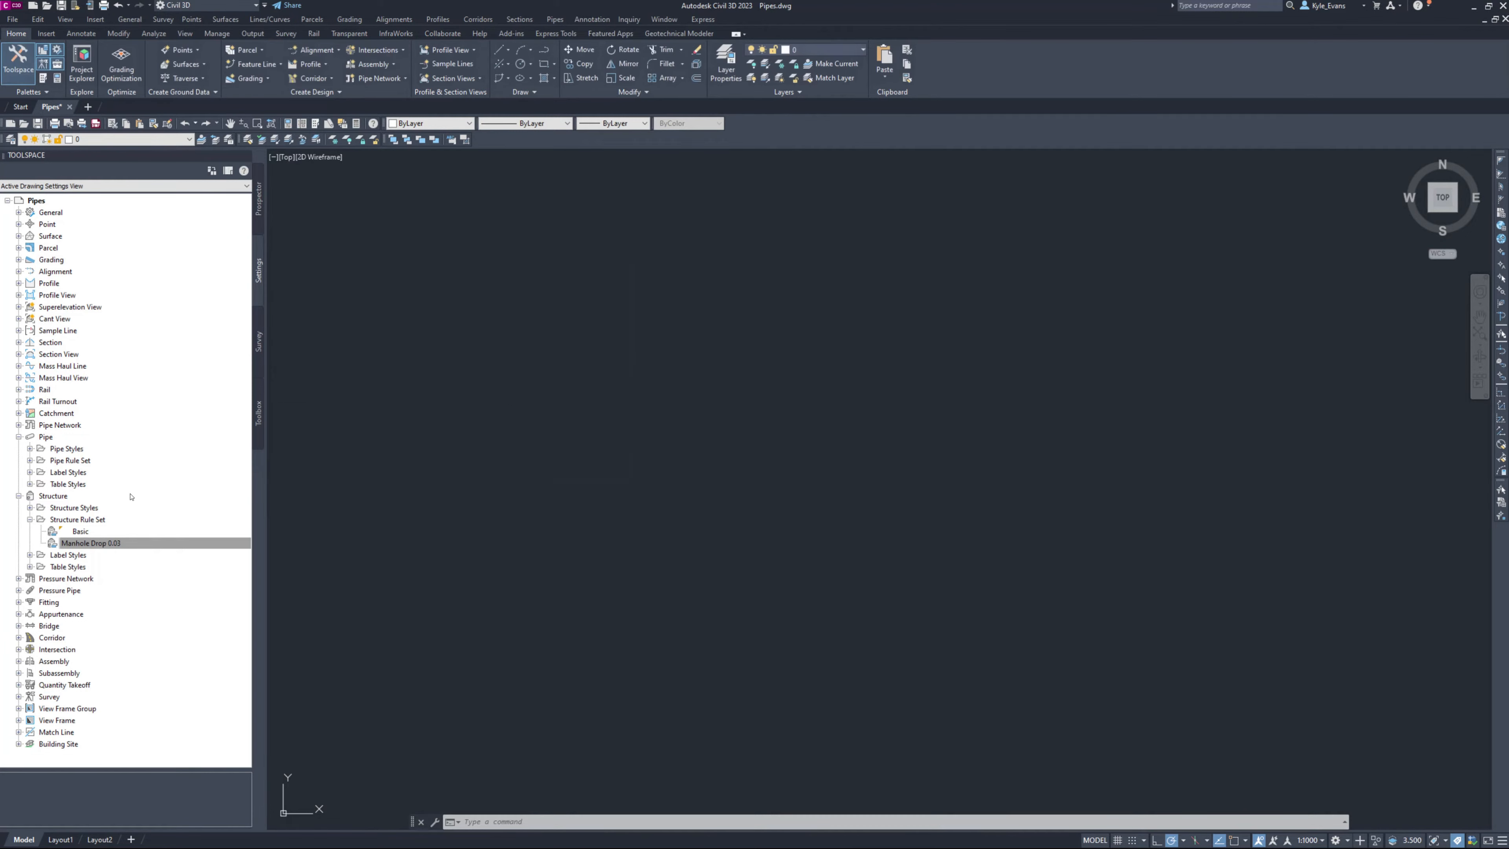
Copy the Manhole Drop 0.03 structure rule set again and name the copy Manhole Drop 0.15.
click(79, 544)
right_click(79, 543)
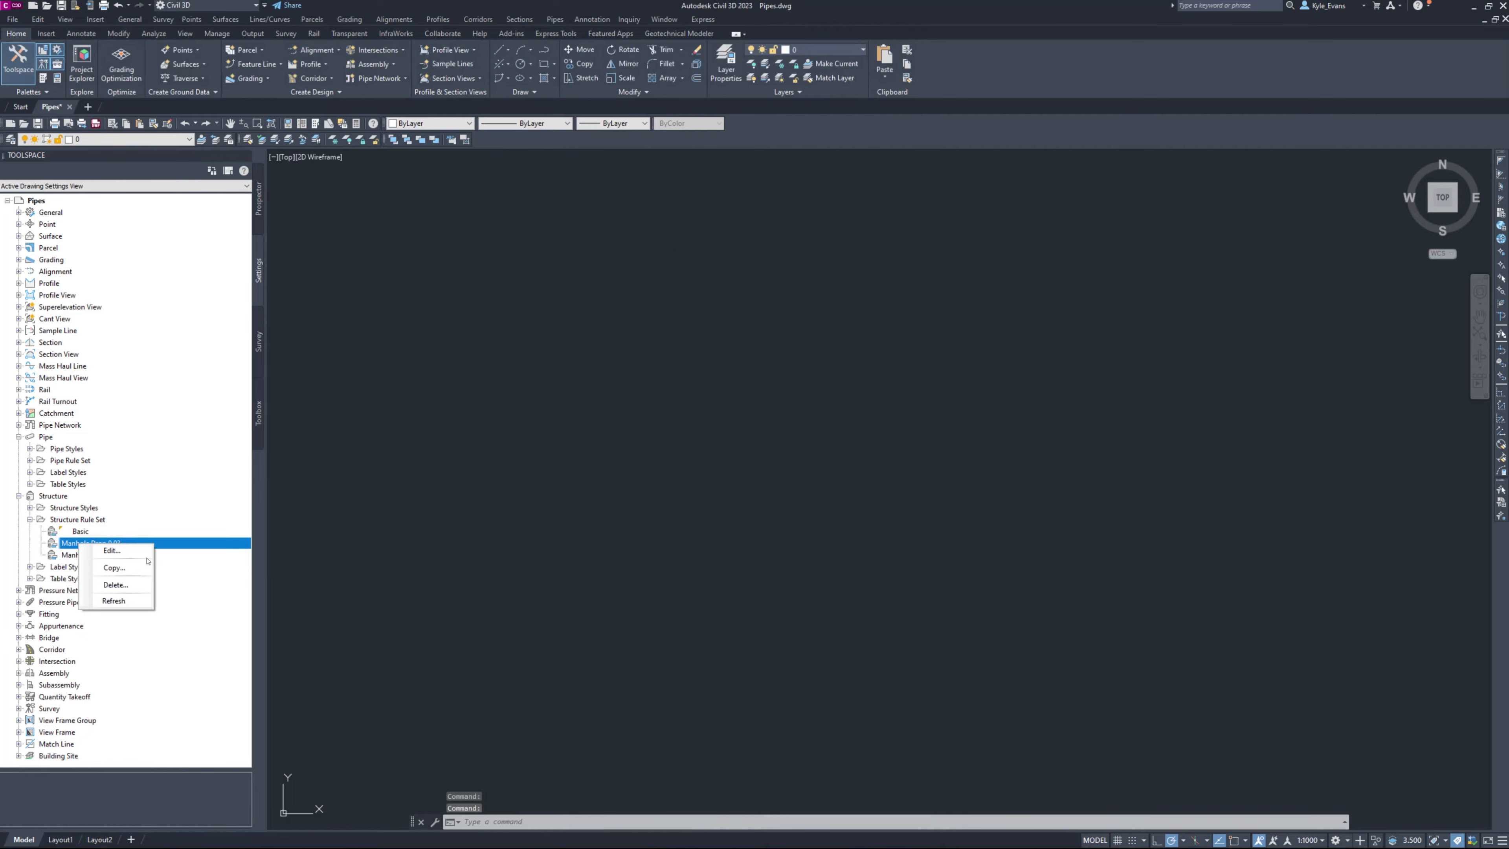
click(105, 572)
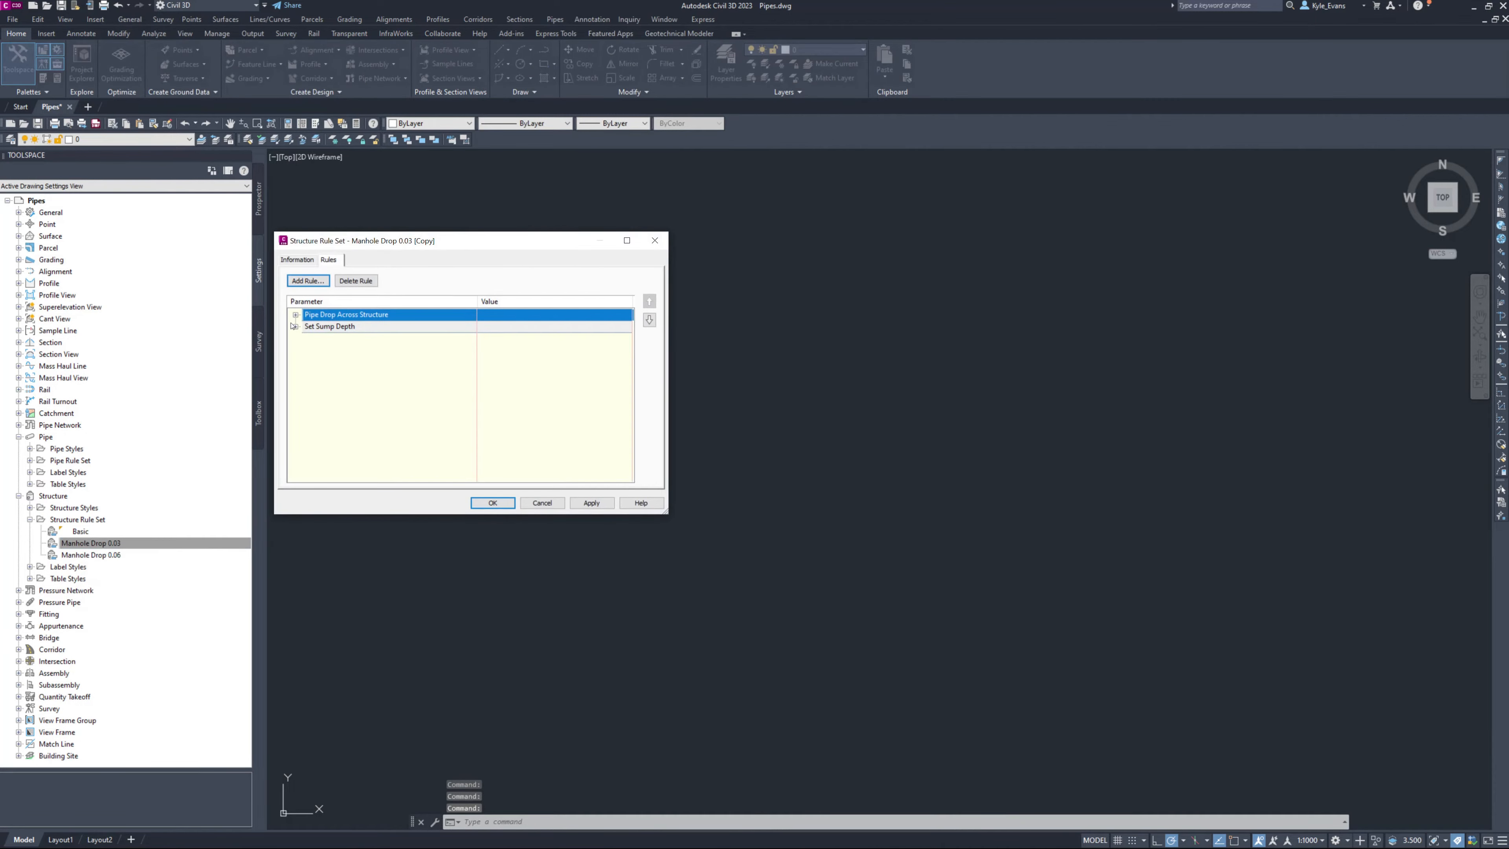
click(294, 326)
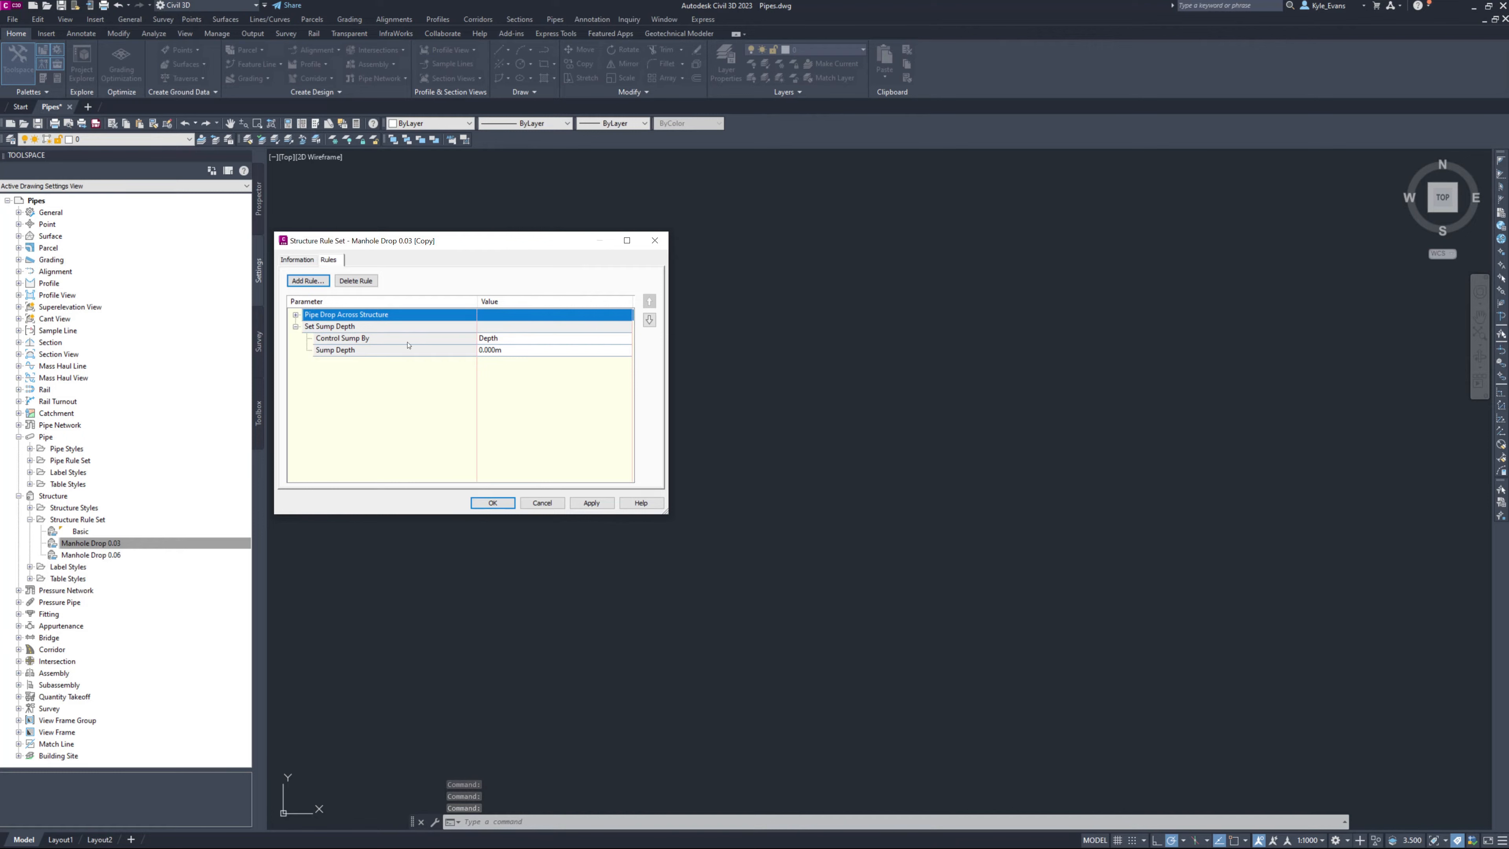
click(295, 314)
click(297, 260)
drag(341, 289, 373, 290)
key(BackSpace)
key(BackSpace)
text(15)
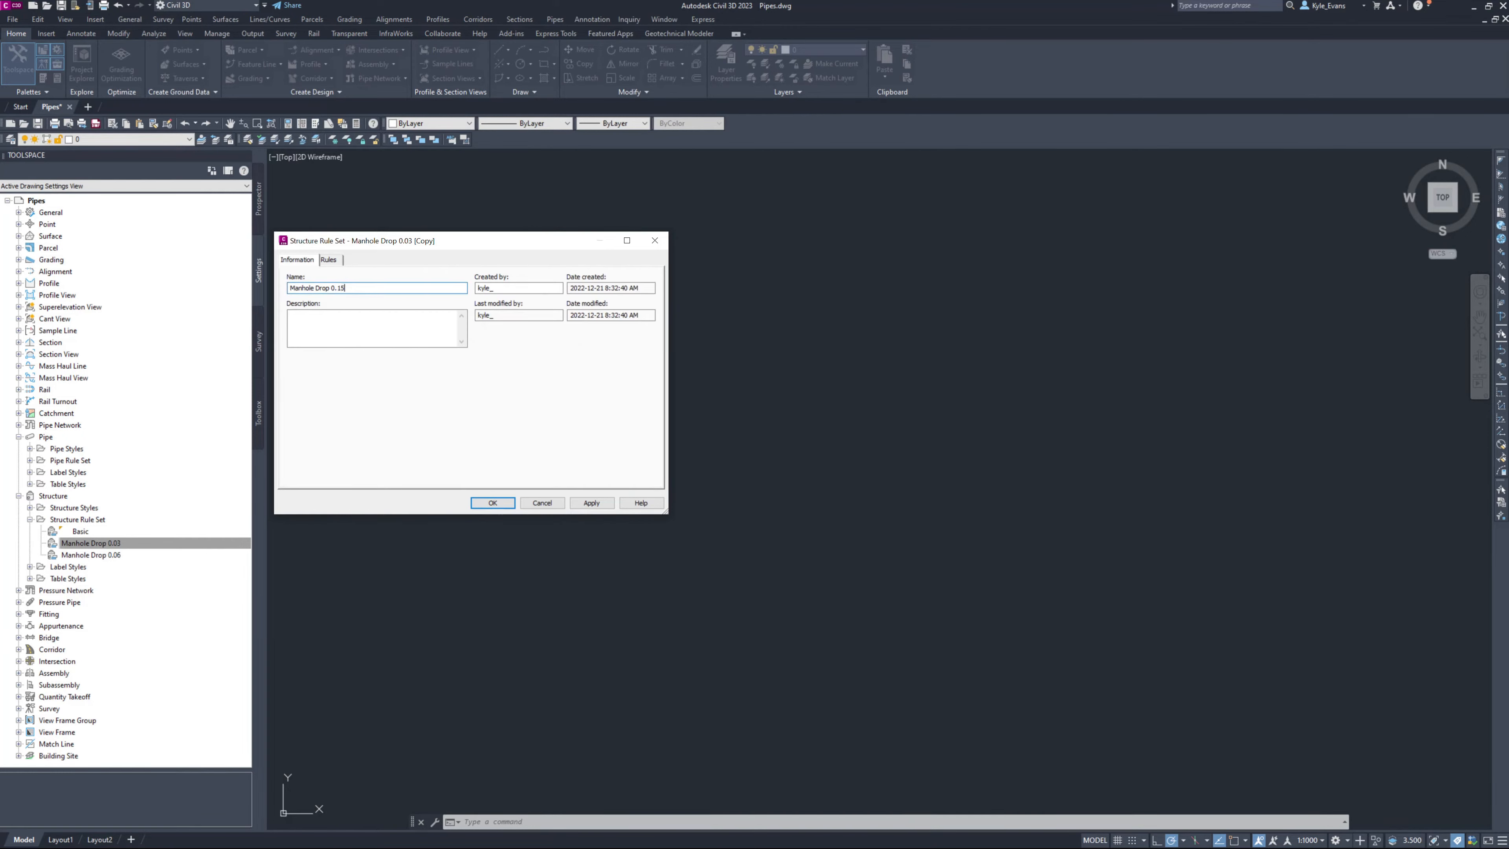
Set the Drop Value and Maximum Drop Value in Manhole Drop 0.15 to 0.15 m and save the rule set.
click(328, 260)
click(295, 315)
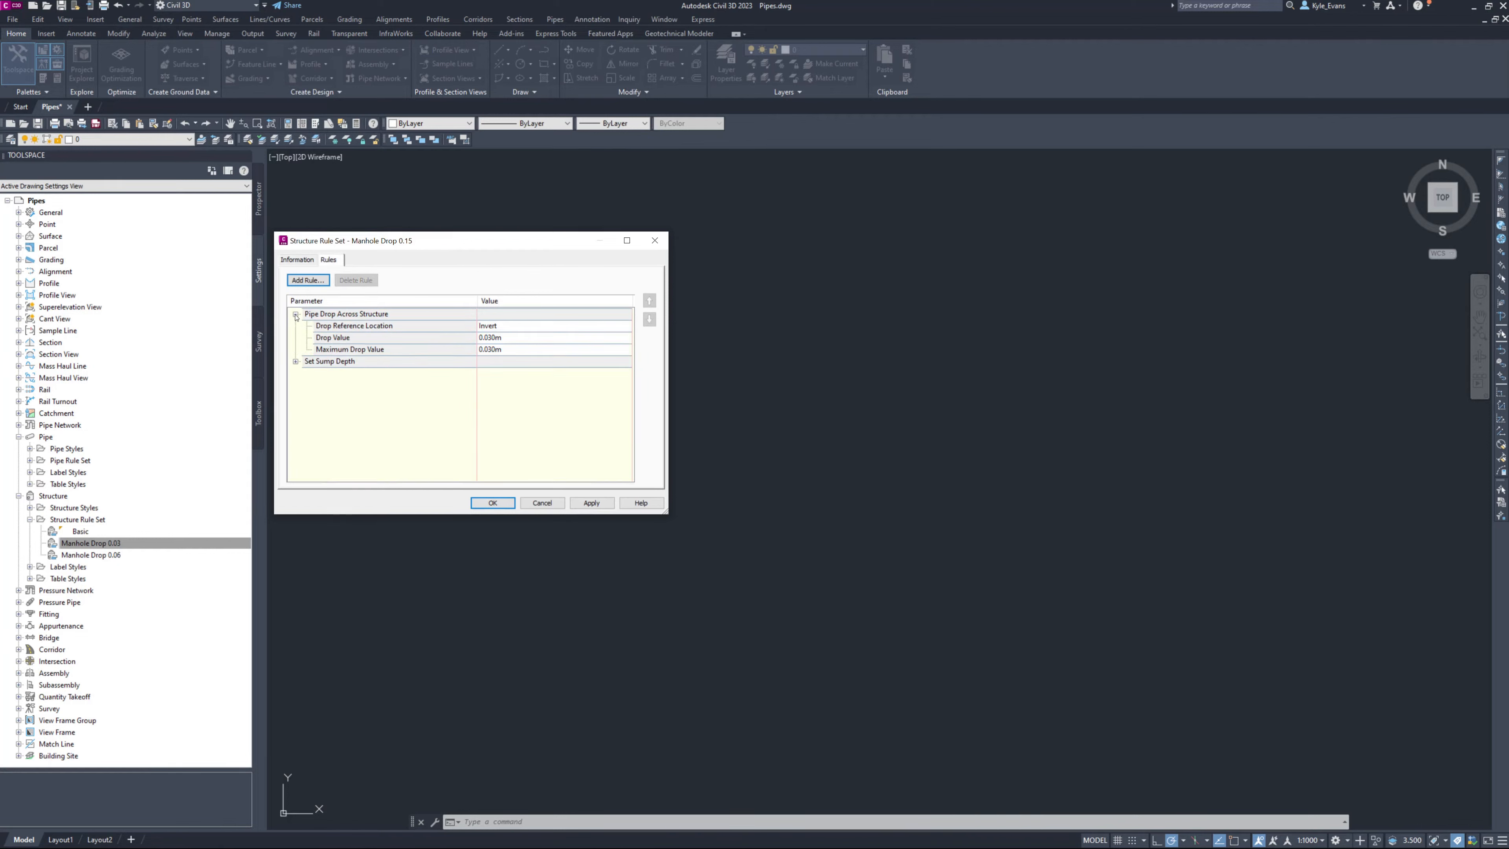
click(522, 337)
text(0.15)
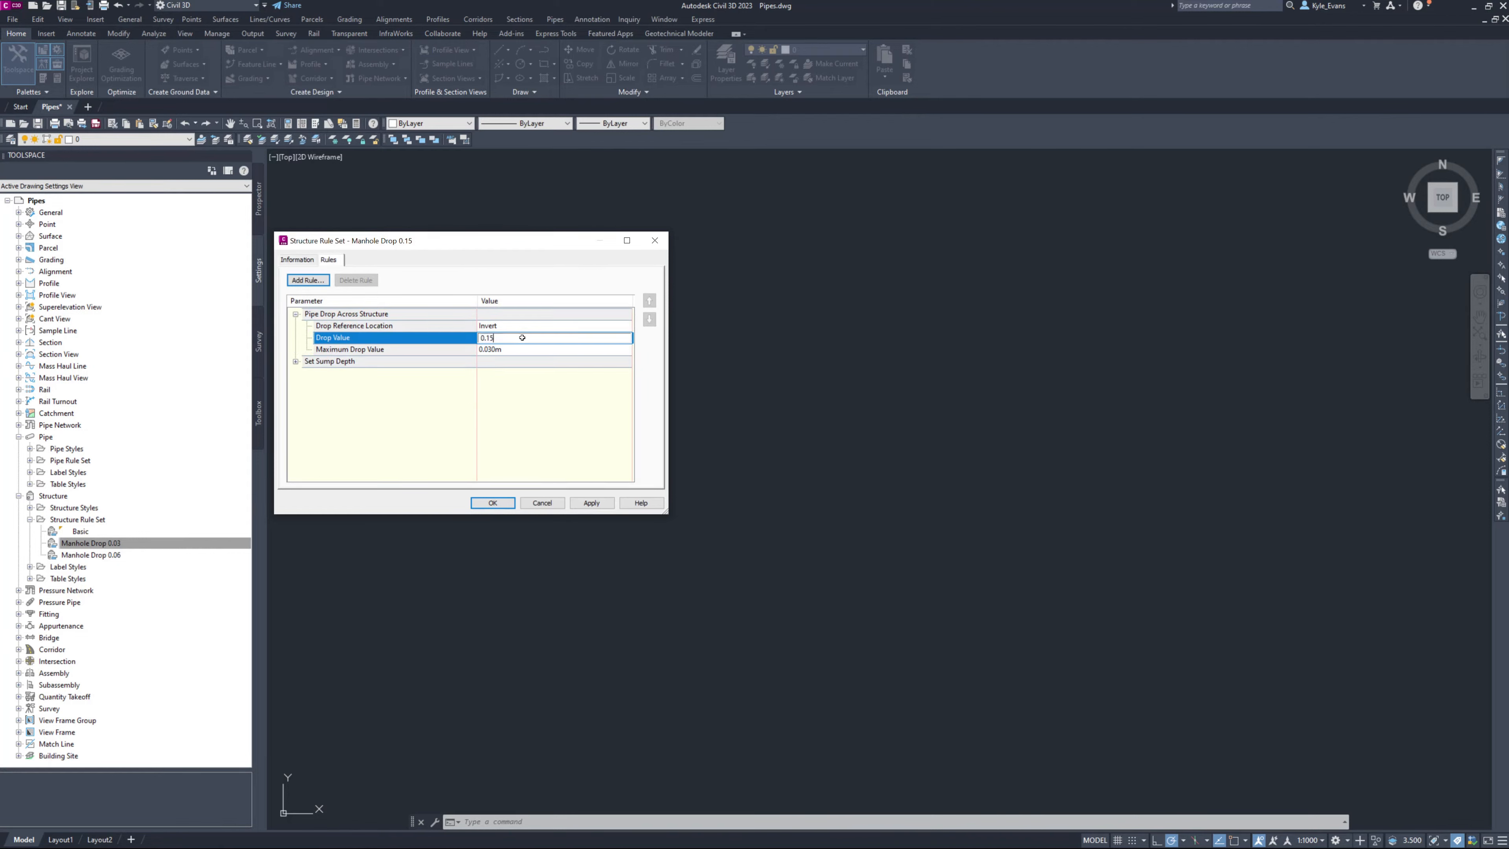
click(549, 350)
text(0.15)
key(Return)
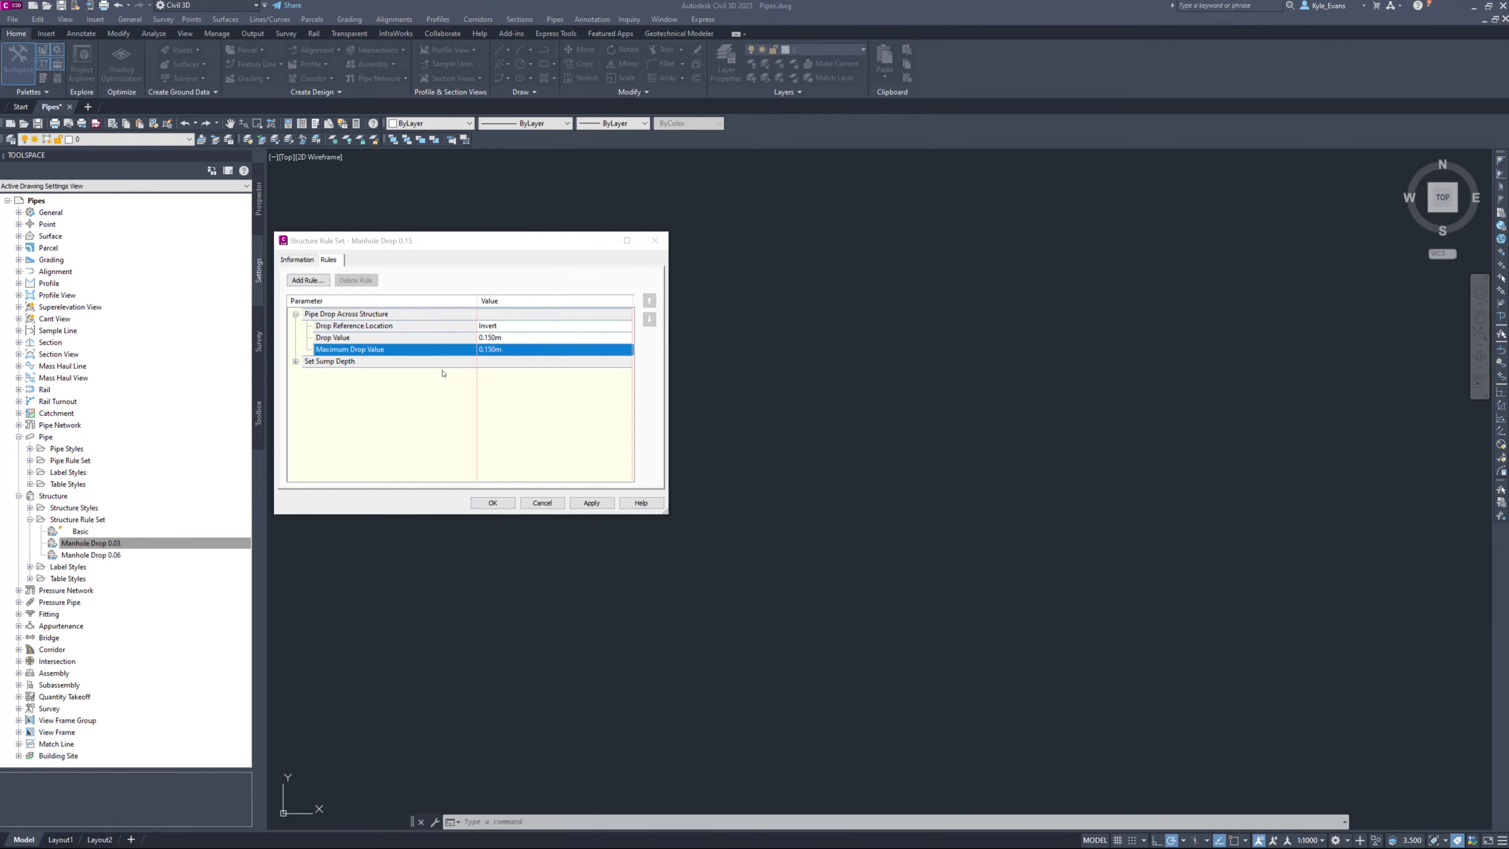
click(492, 503)
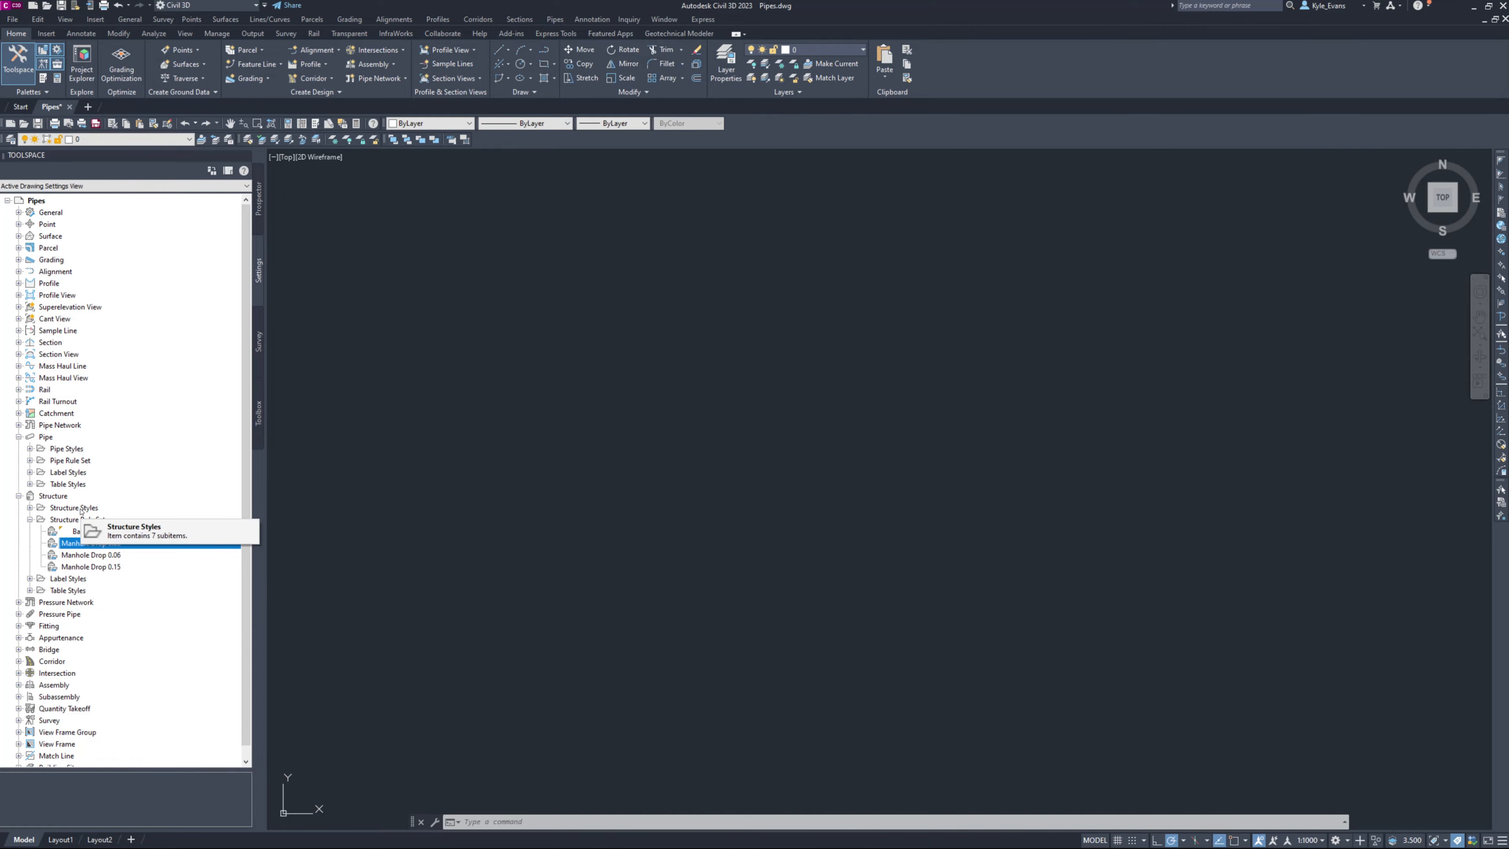
Create a new structure rule set and name it Catchbasin Rule.
right_click(93, 520)
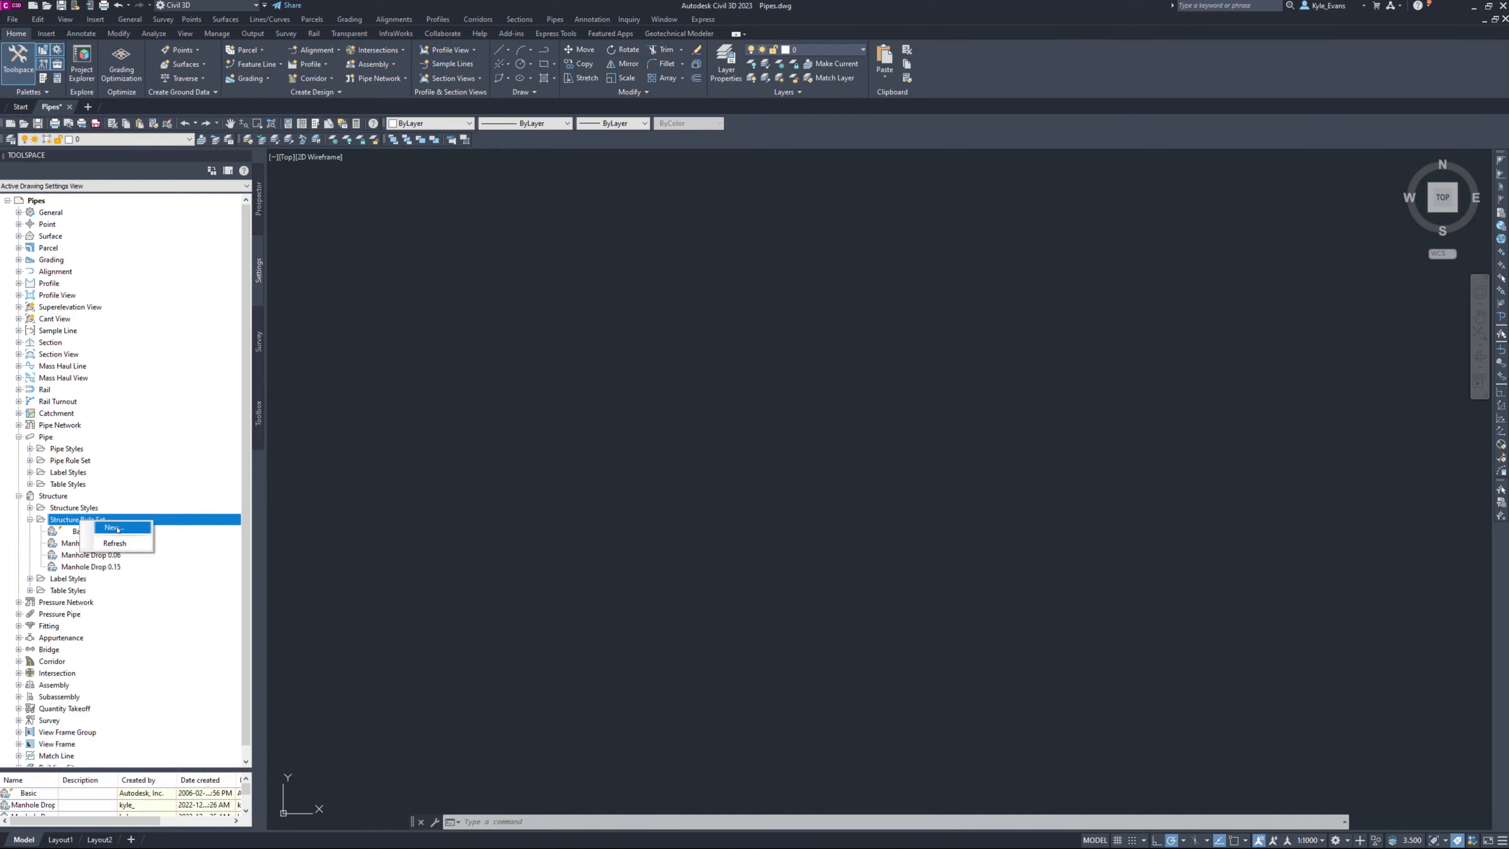
click(117, 527)
click(305, 261)
drag(357, 288, 287, 286)
text(Catchbasin Rule)
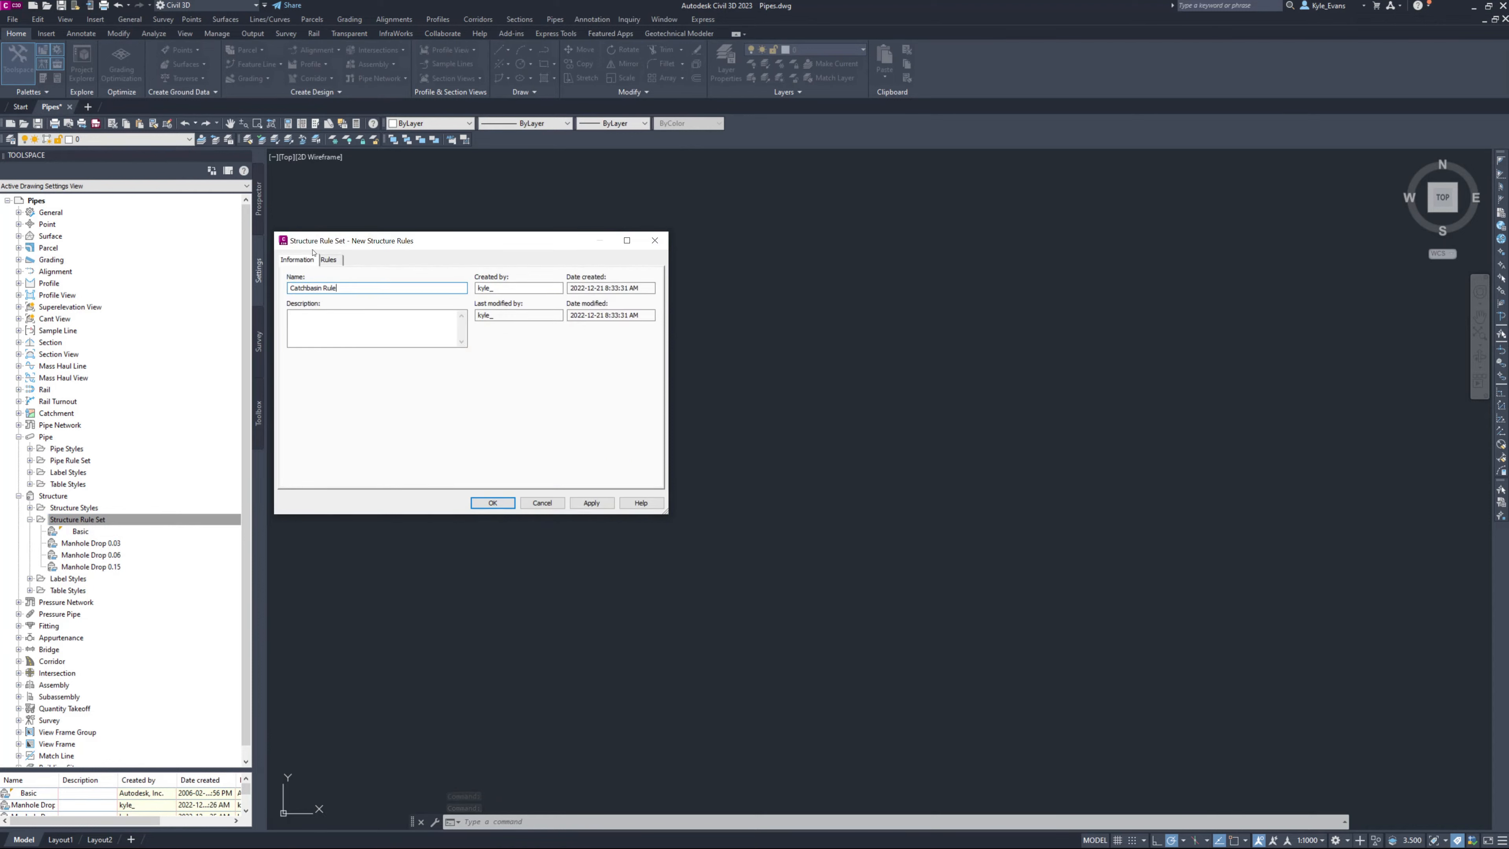
Add the Storm Sewer rule Maximum pipe size check to the Catchbasin Rule set.
click(334, 262)
click(319, 285)
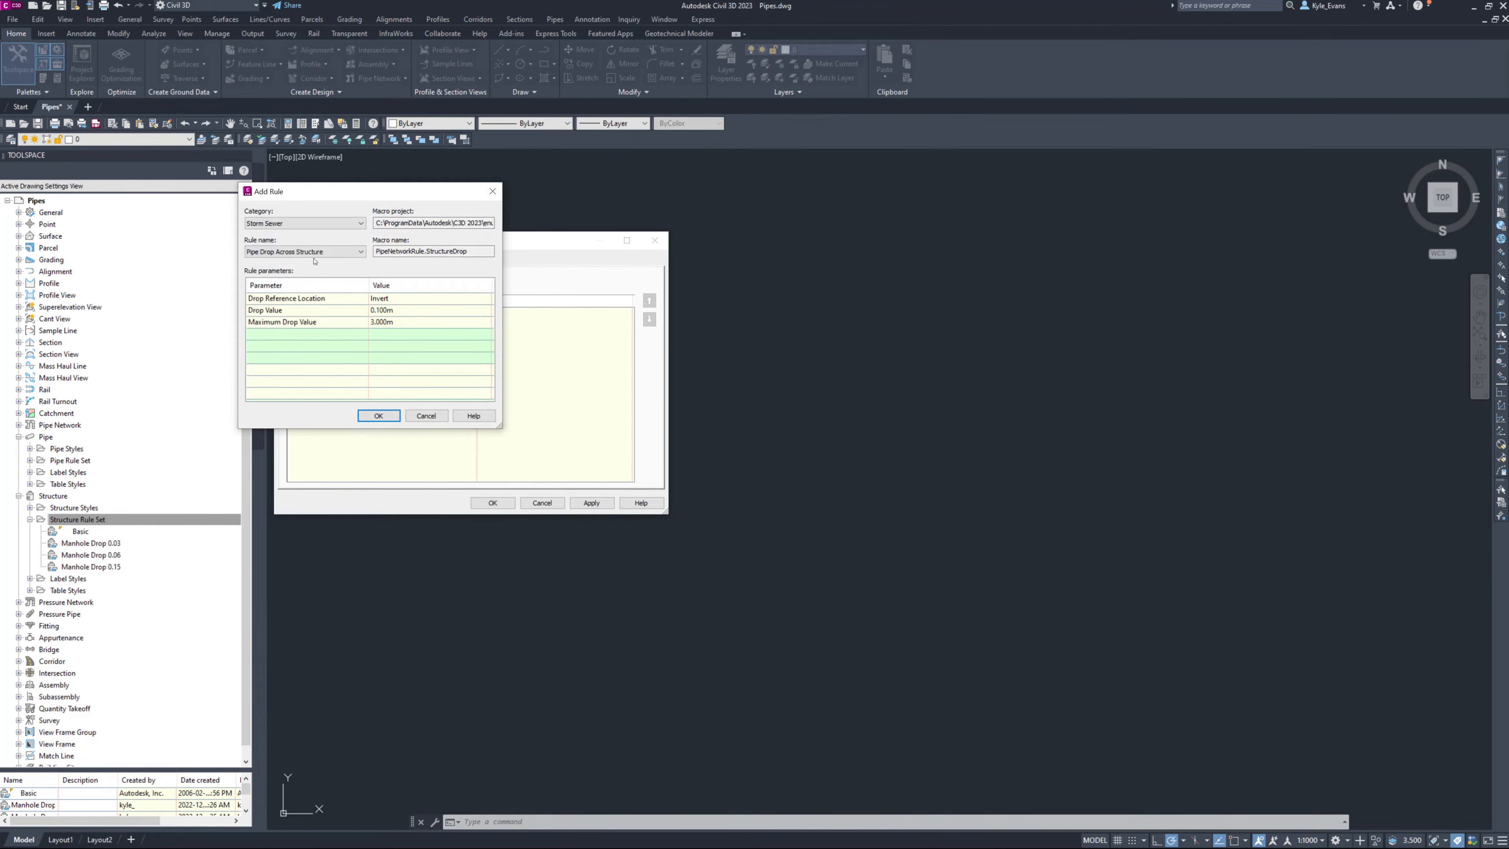
click(309, 252)
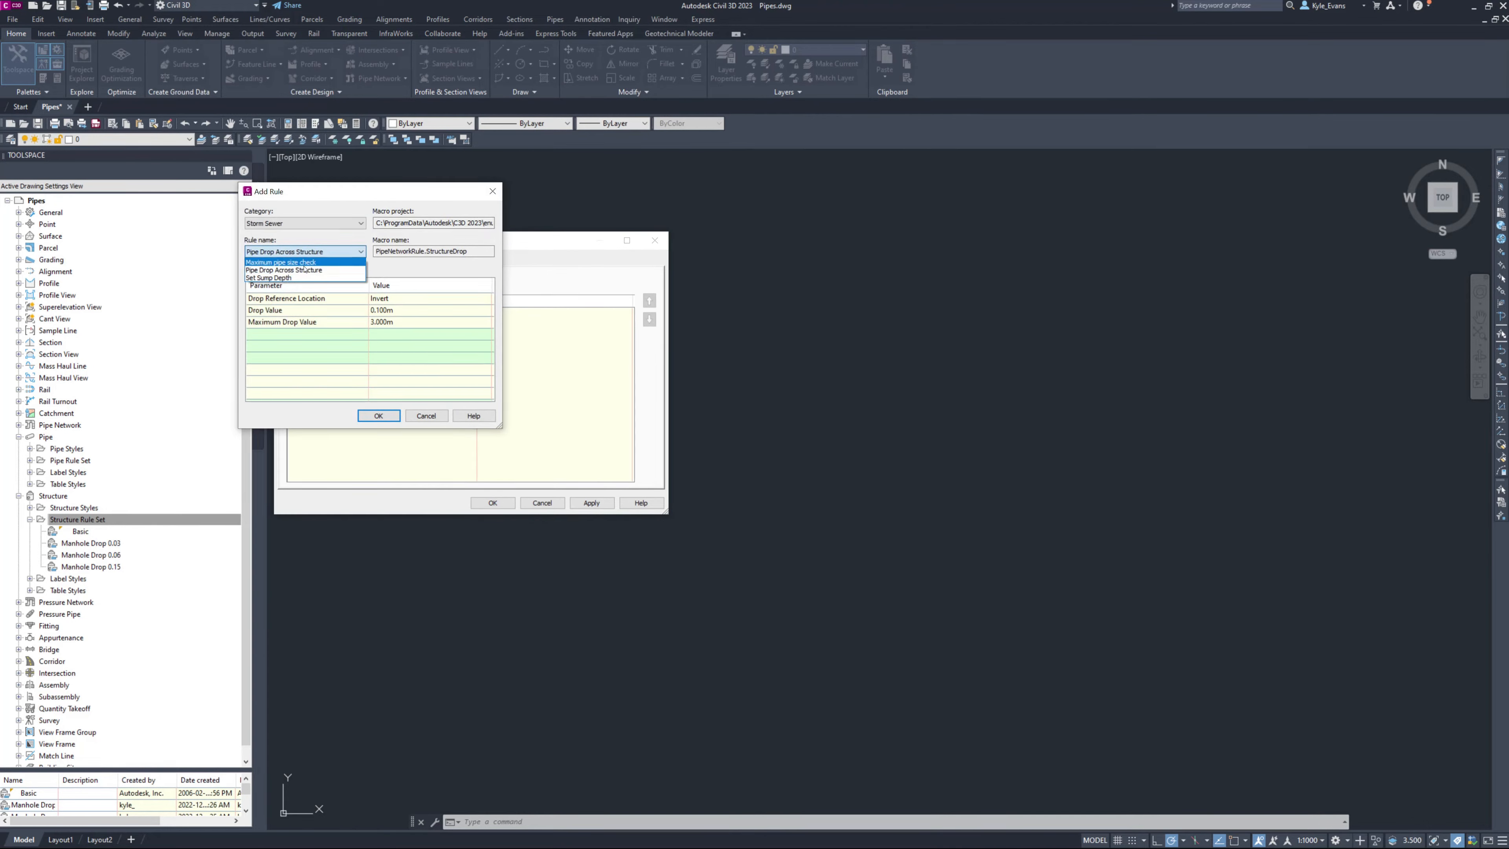
click(302, 262)
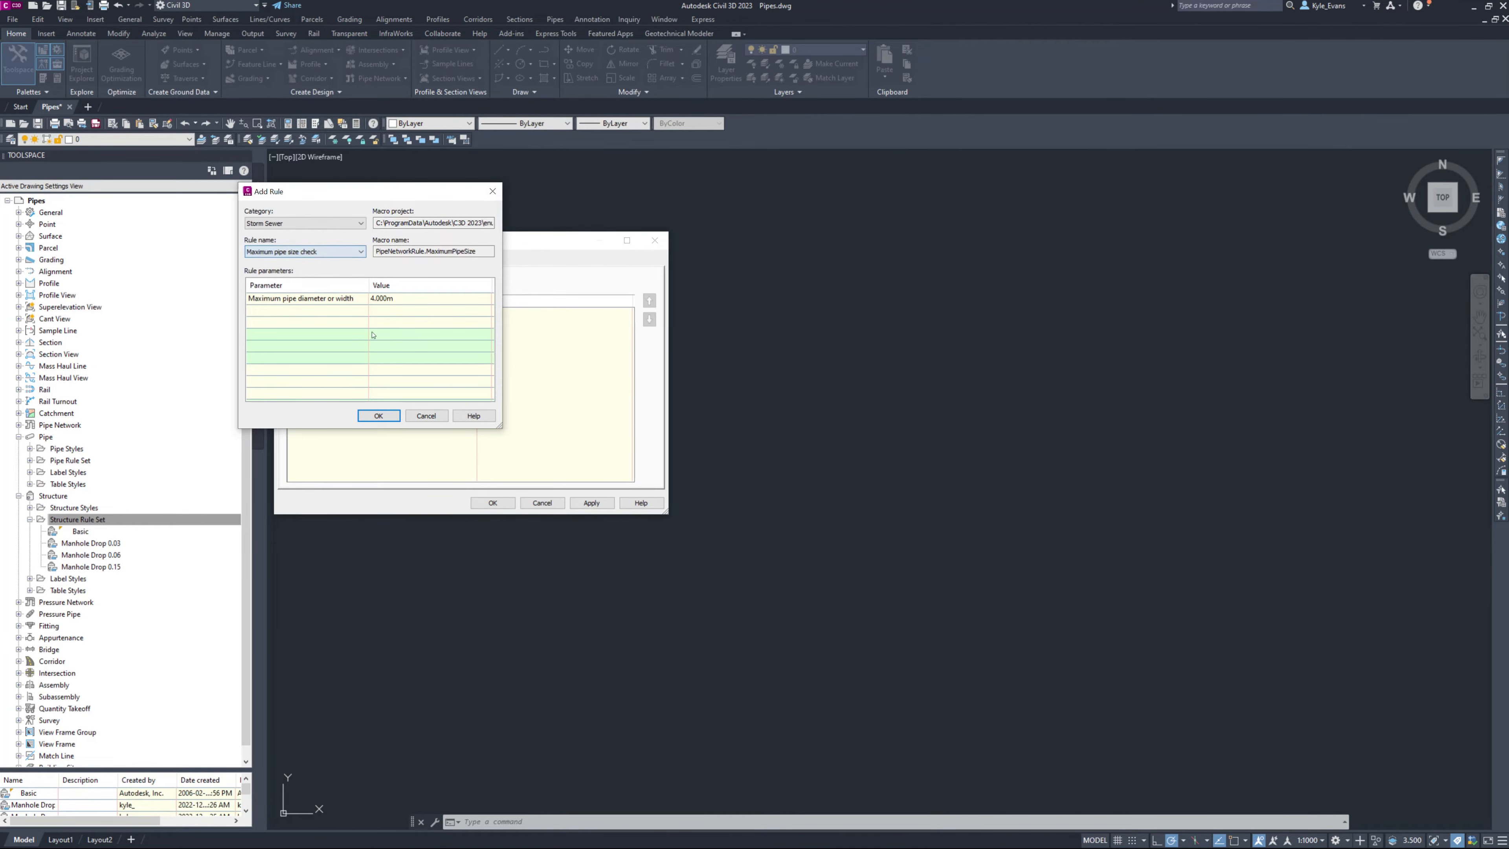
click(379, 416)
Add the Set Sump Depth rule to the Catchbasin Rule set.
click(309, 280)
click(285, 322)
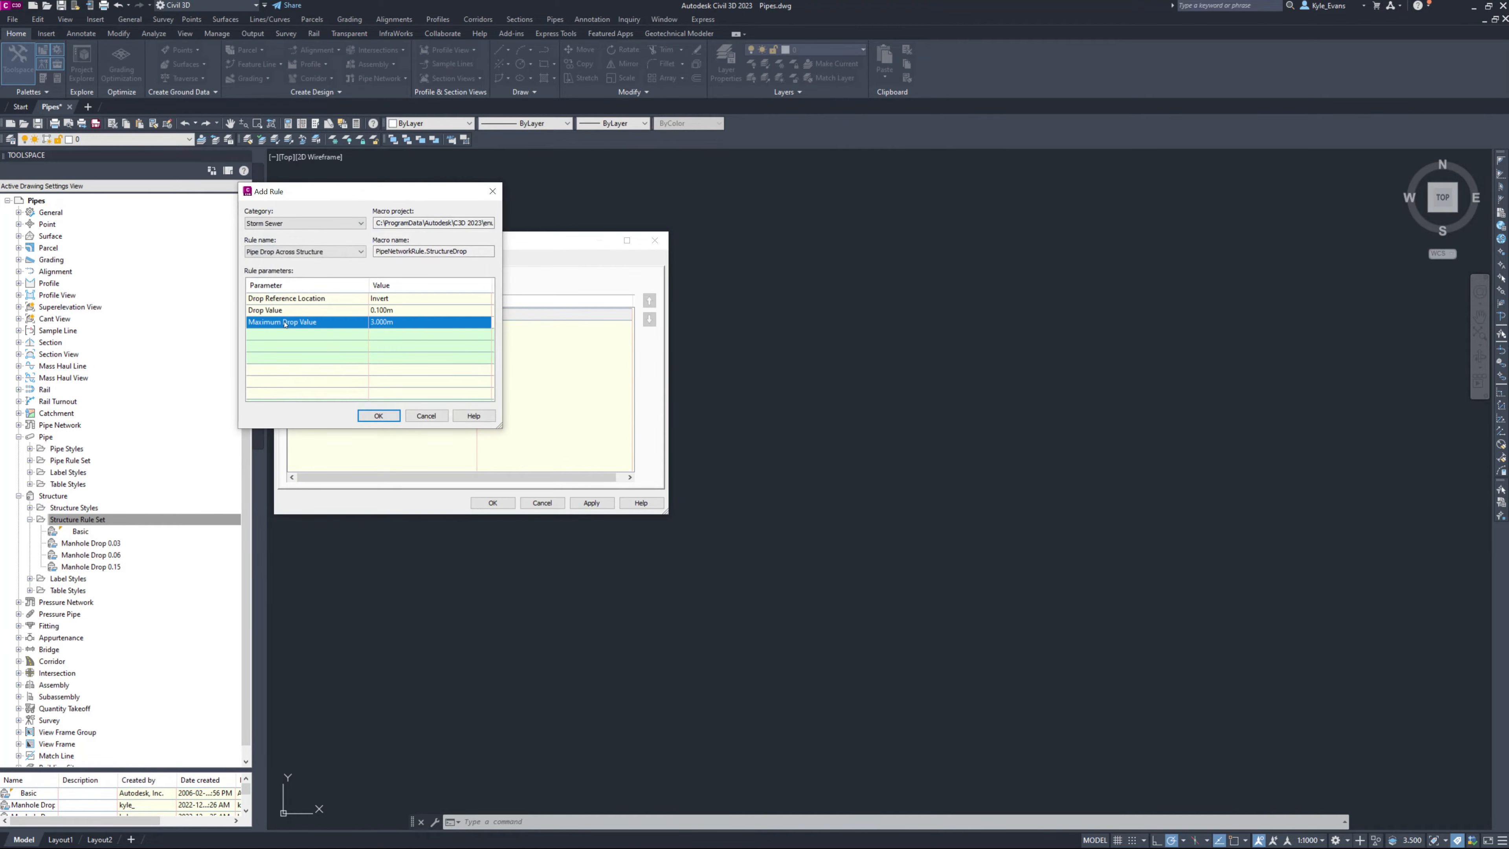
click(279, 253)
click(302, 281)
click(379, 415)
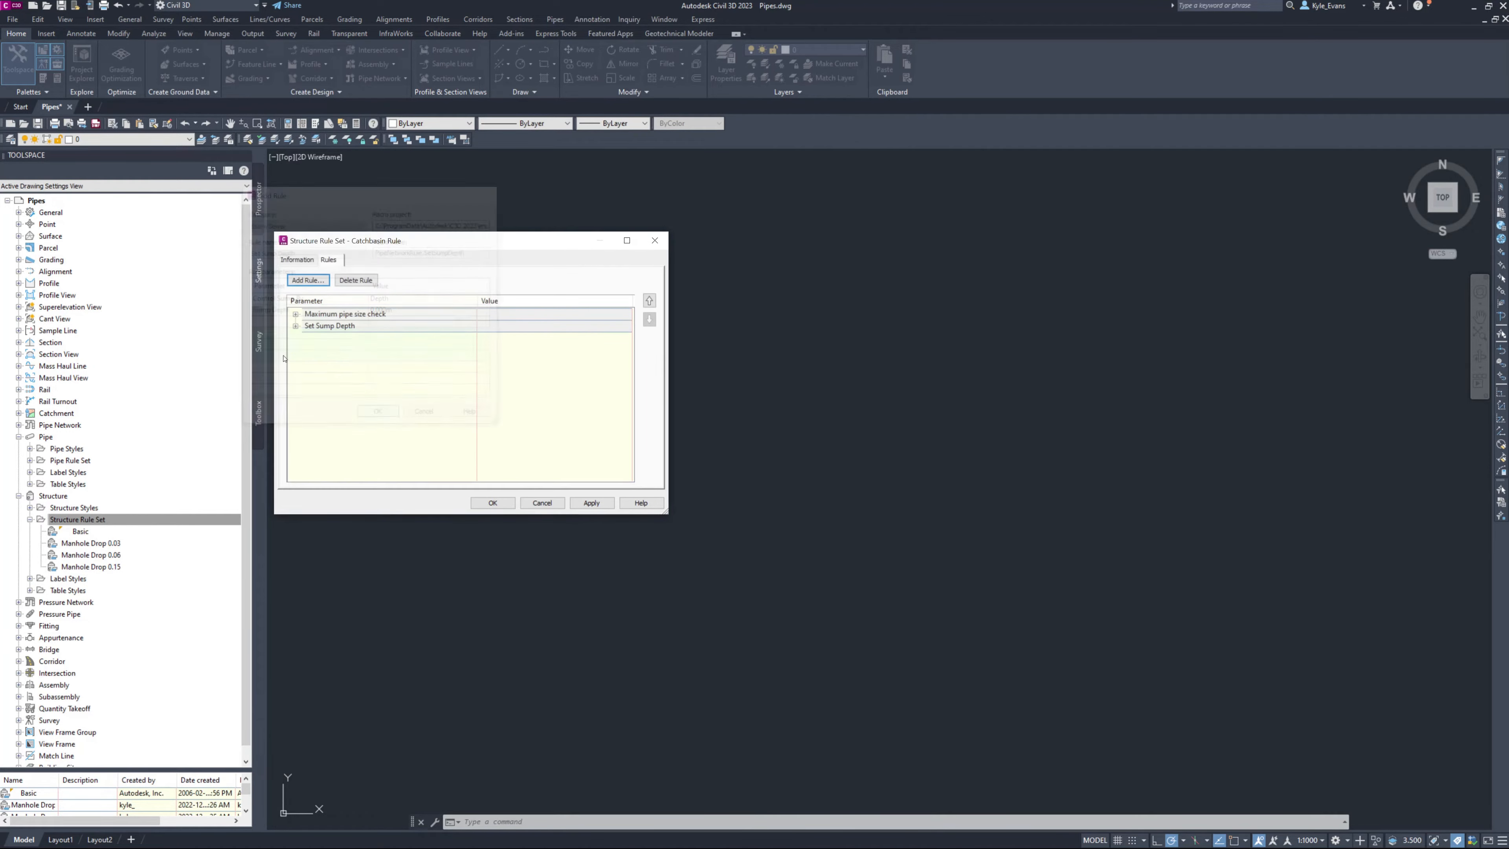
Expand both catchbasin rules and set the maximum pipe diameter or width to 0.300 m.
click(294, 326)
click(295, 314)
click(528, 326)
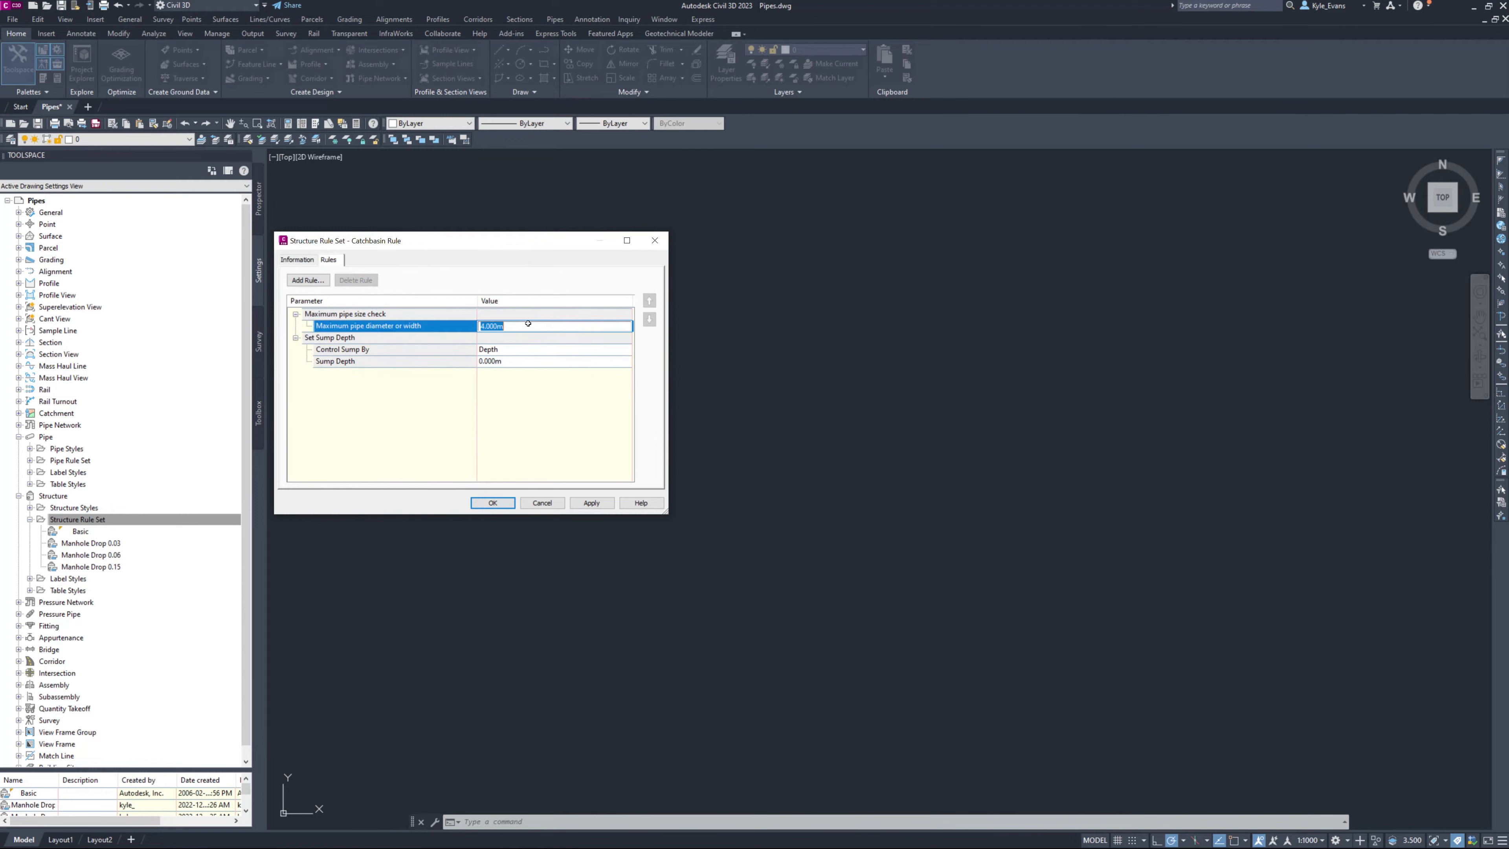
text(.300)
key(Return)
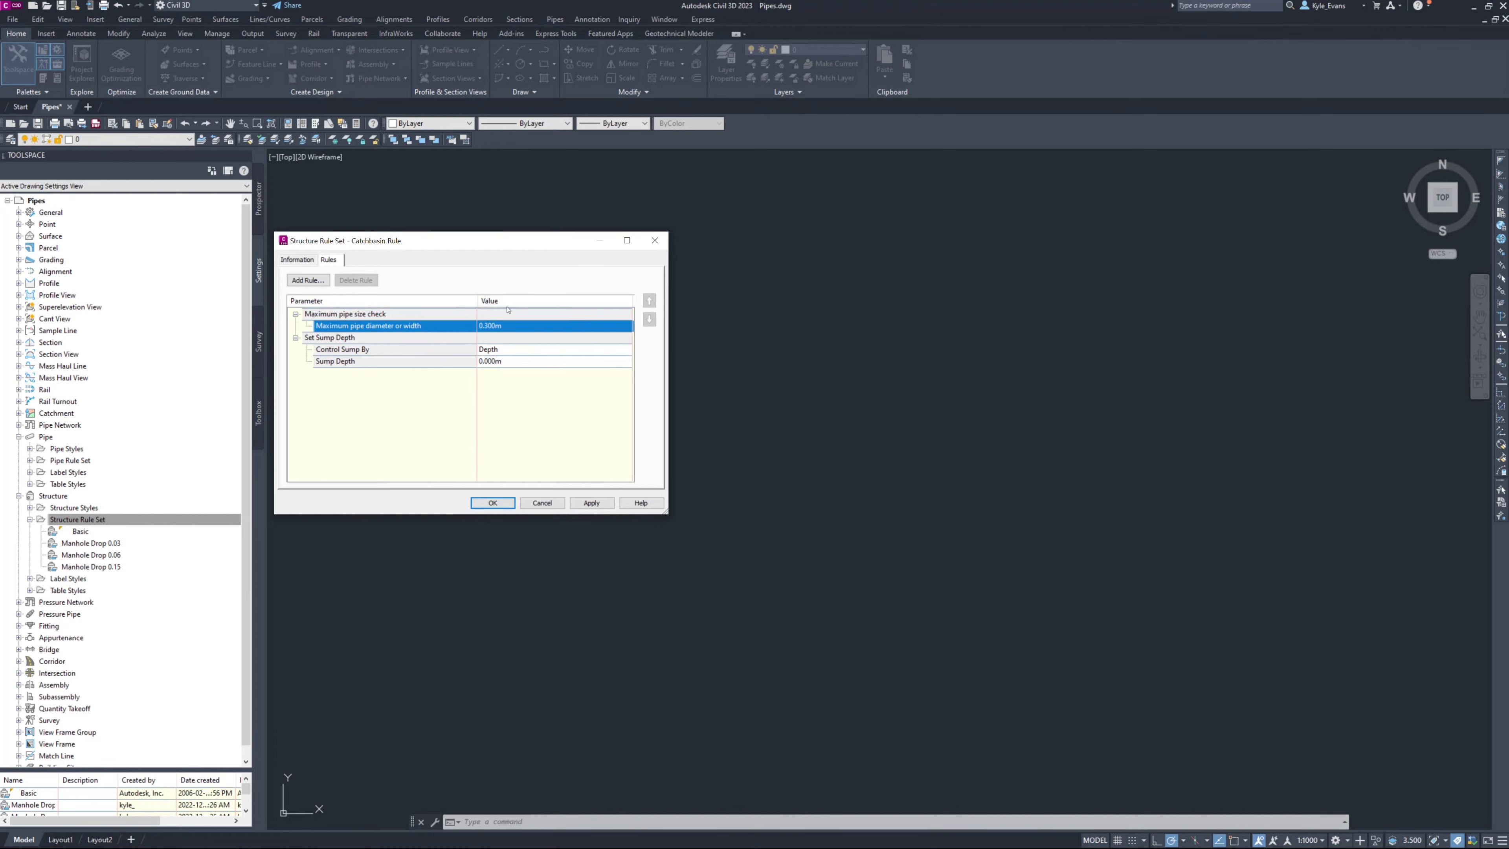
Set the Sump Depth to 1 m in the Catchbasin Rule set and save it.
click(412, 359)
click(511, 360)
text(1)
key(Return)
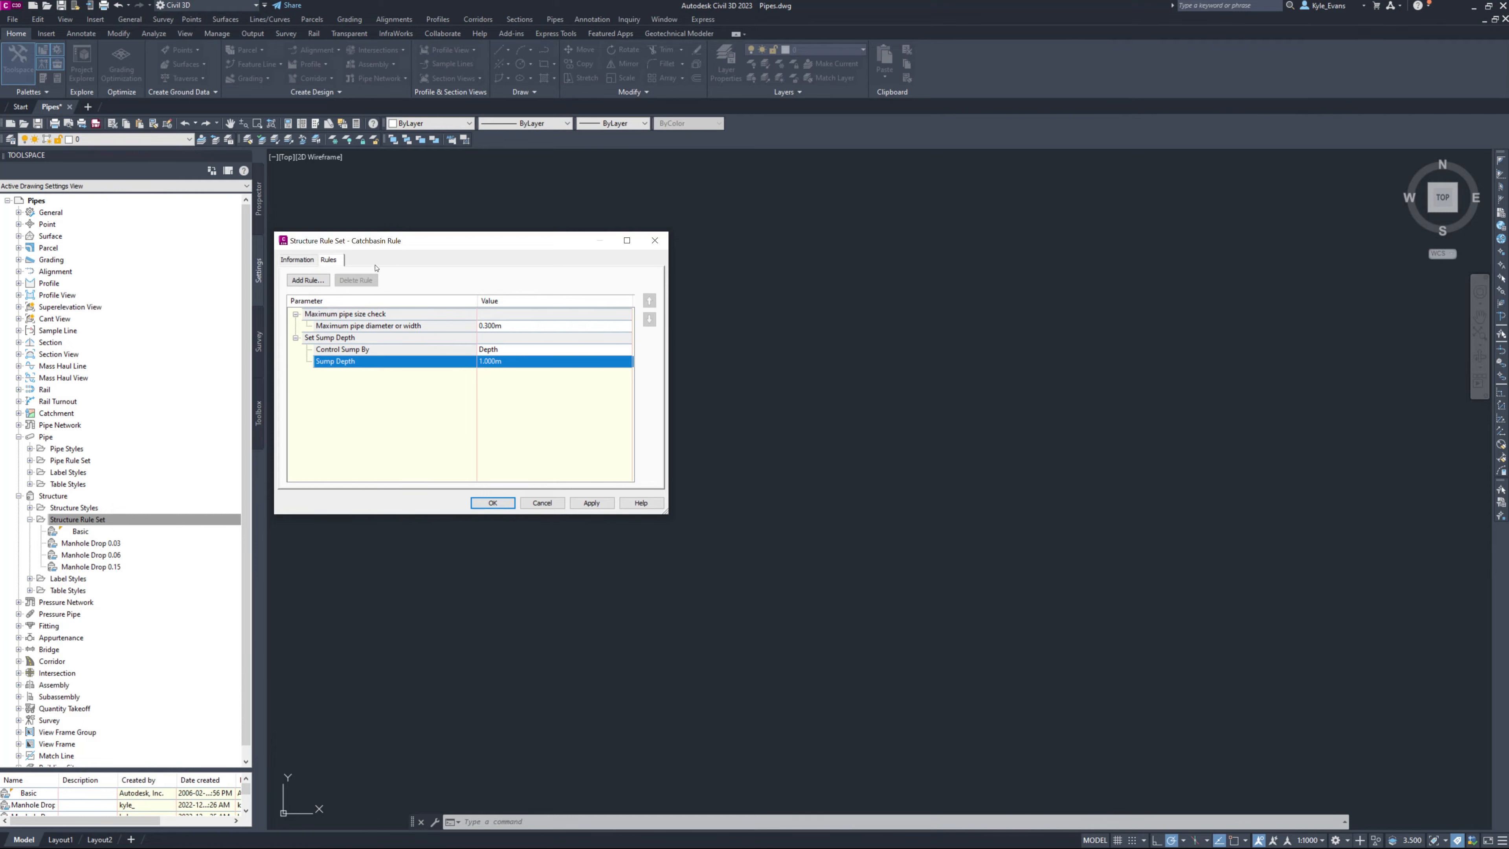
click(347, 314)
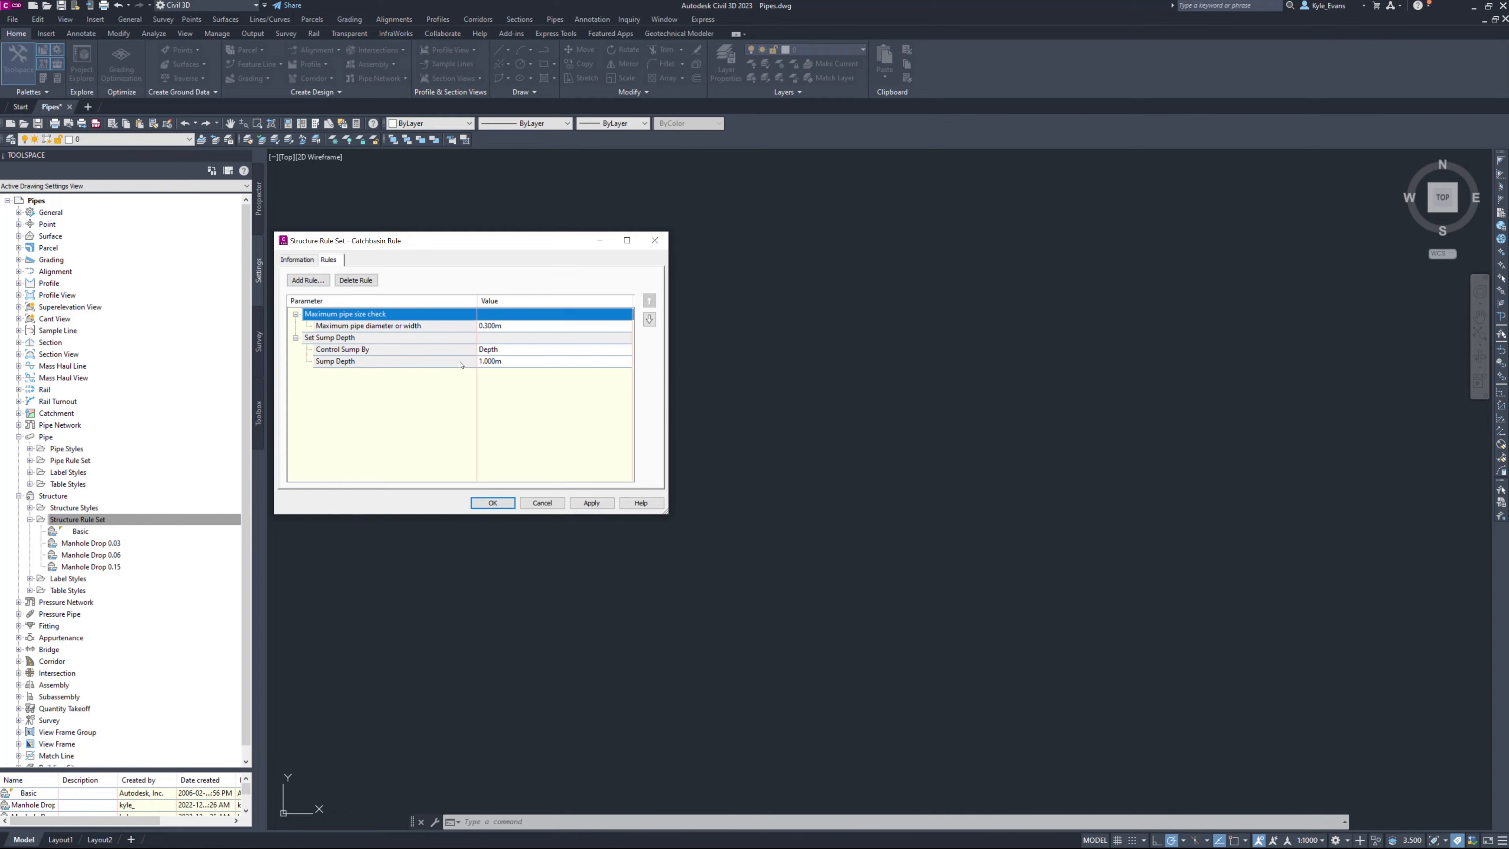
click(492, 503)
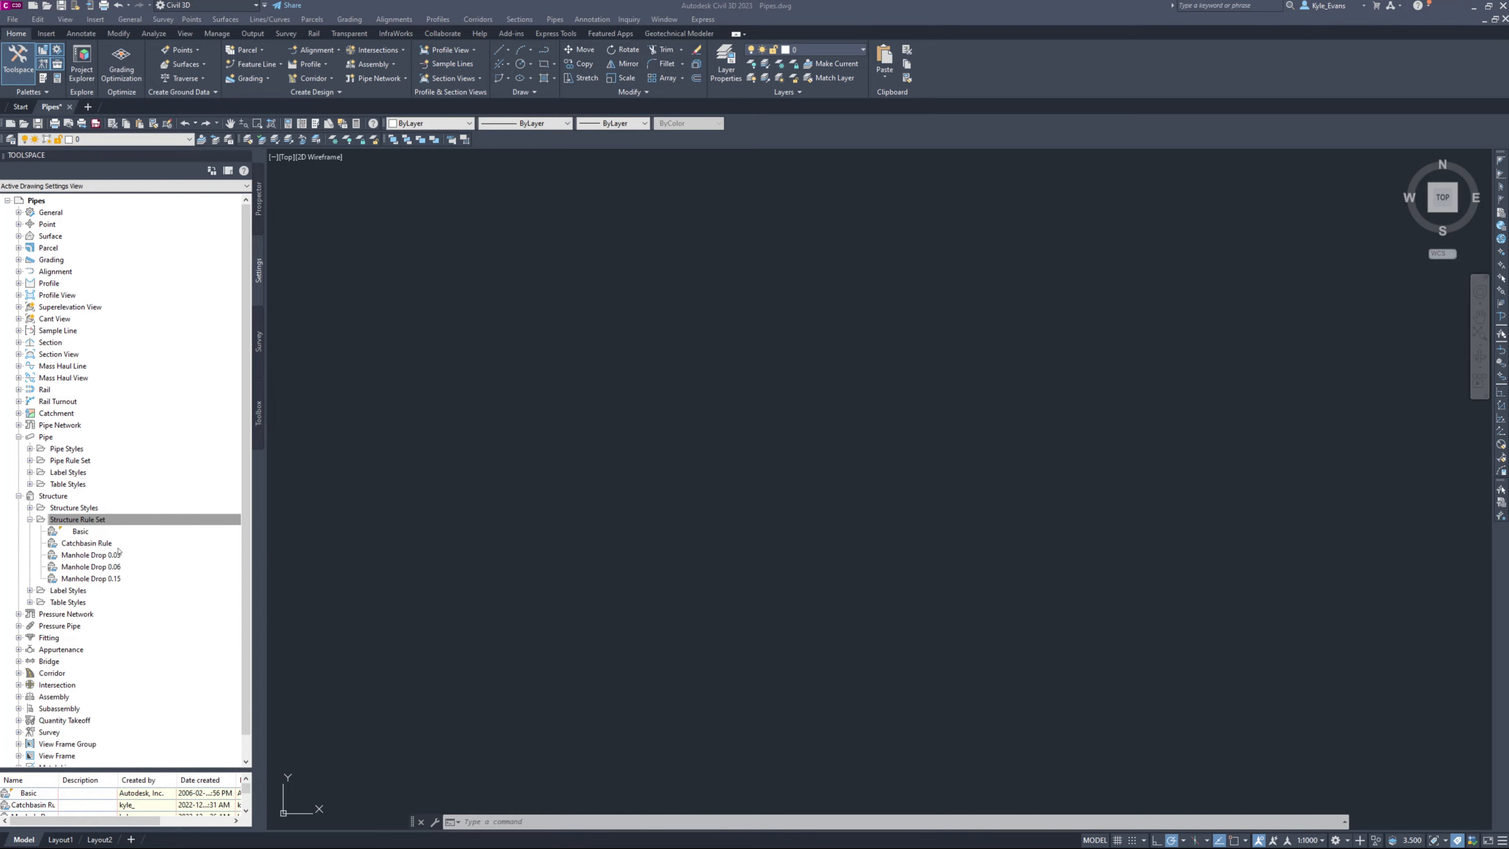
Examine the existing plan profile label styles for pipes, the structure label styles, and the pipe and structure style collections.
mouse_move(113, 580)
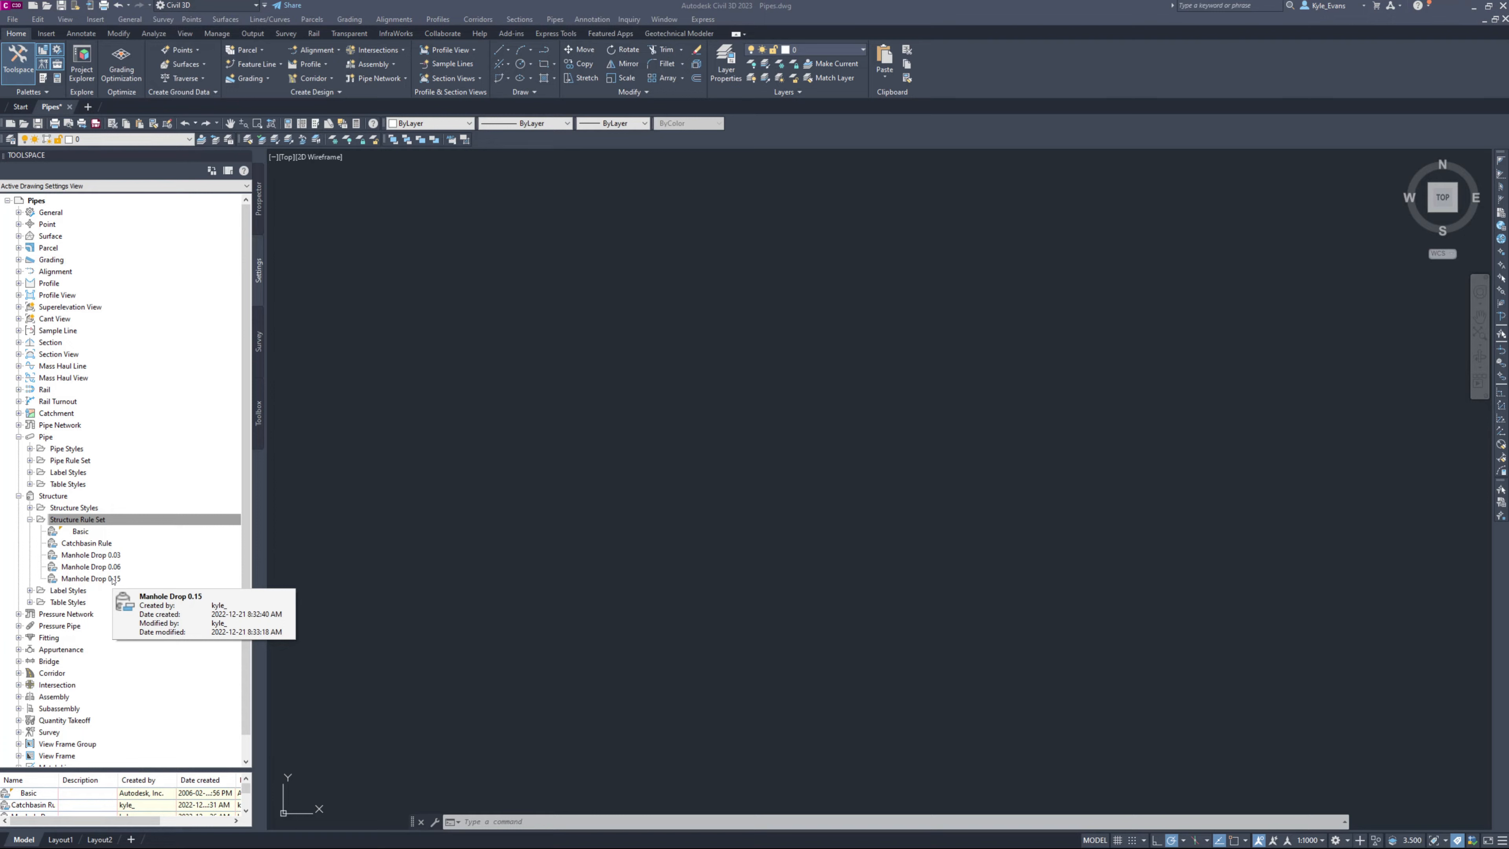
click(30, 473)
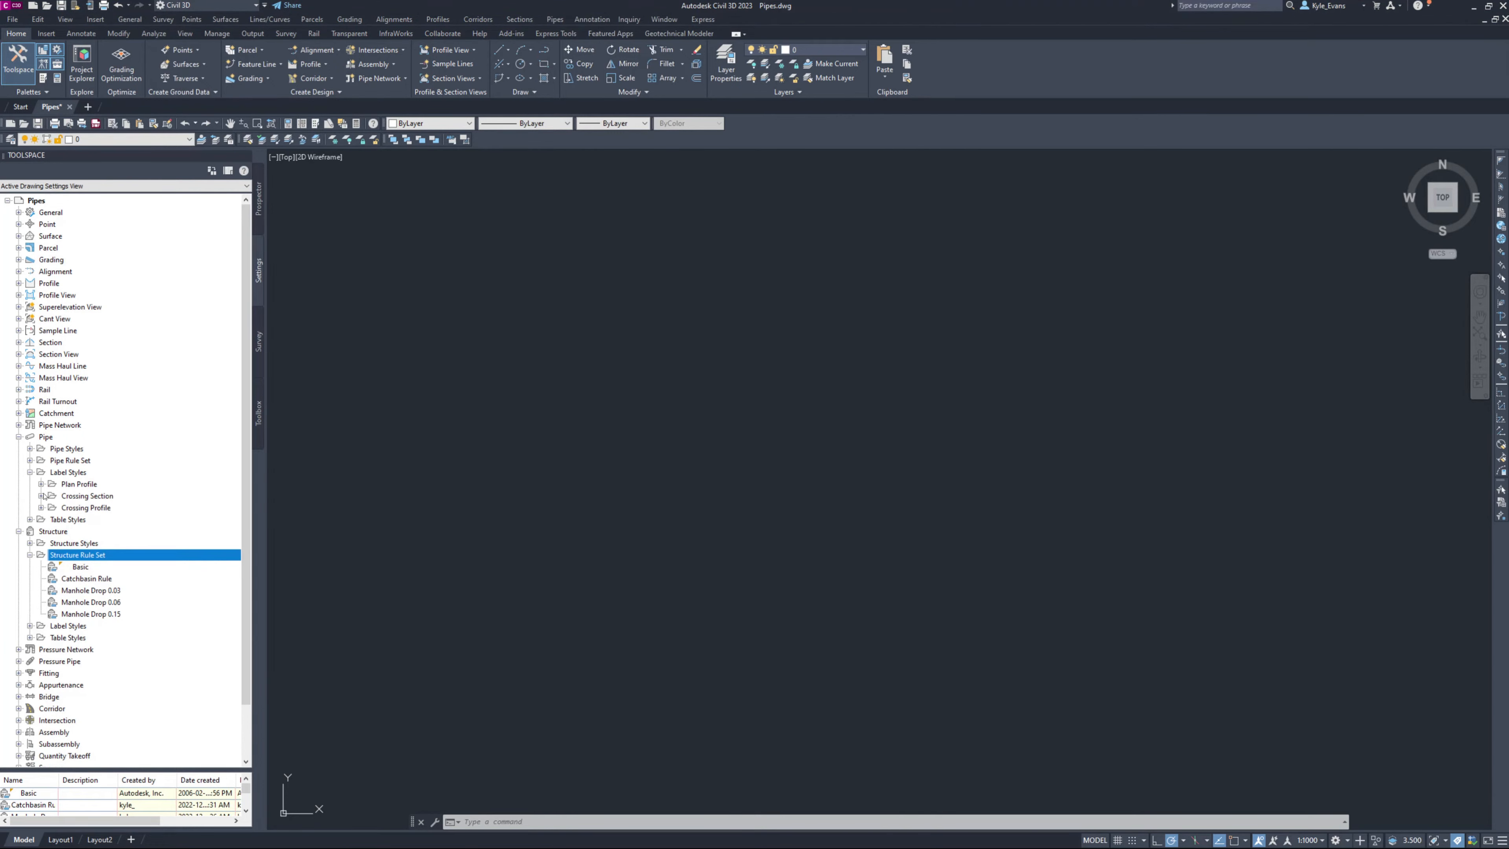
click(41, 485)
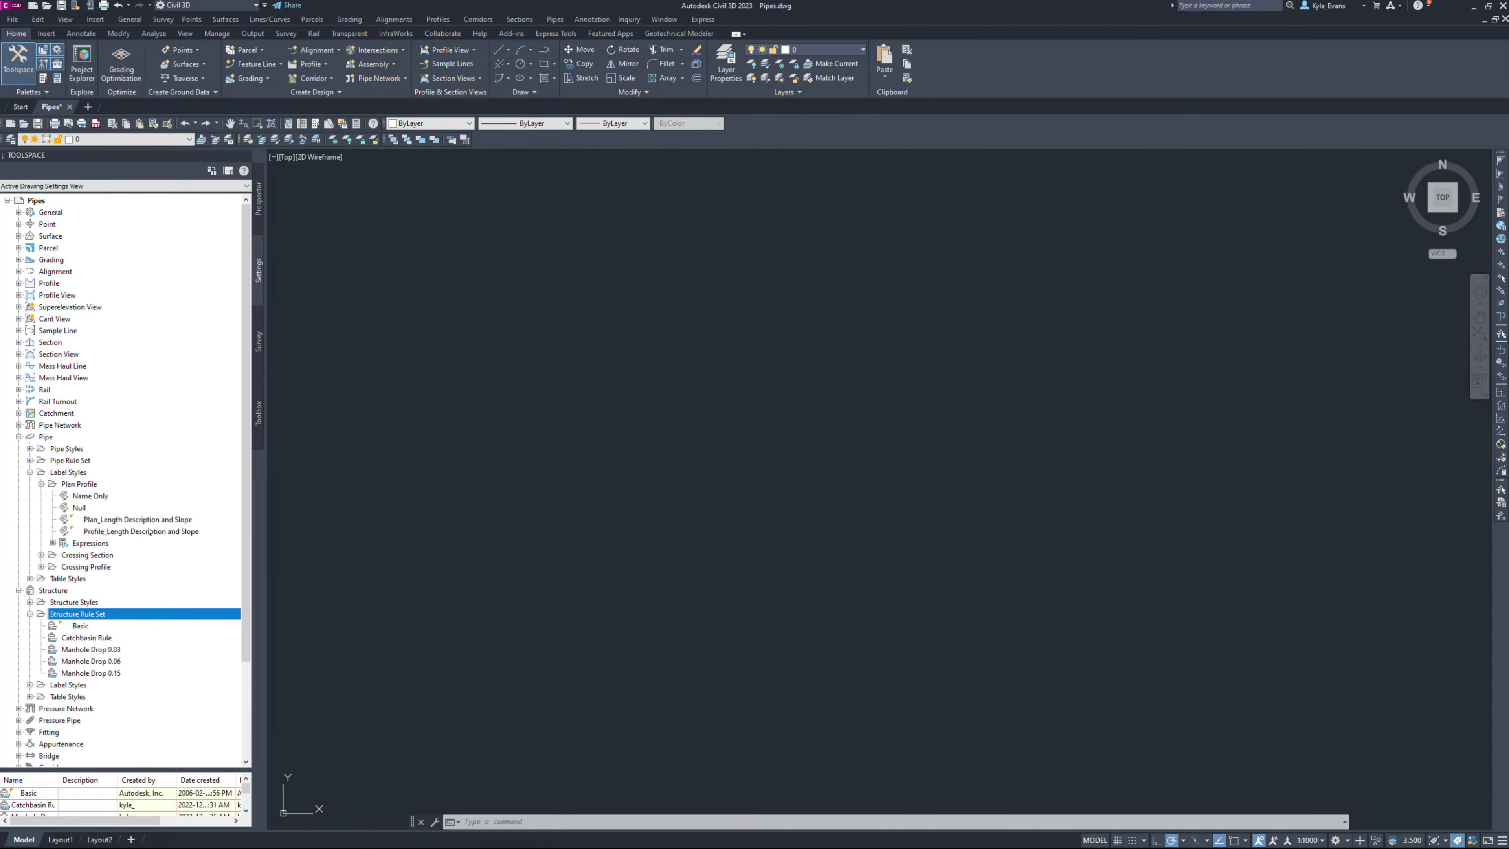
mouse_move(149, 531)
click(77, 580)
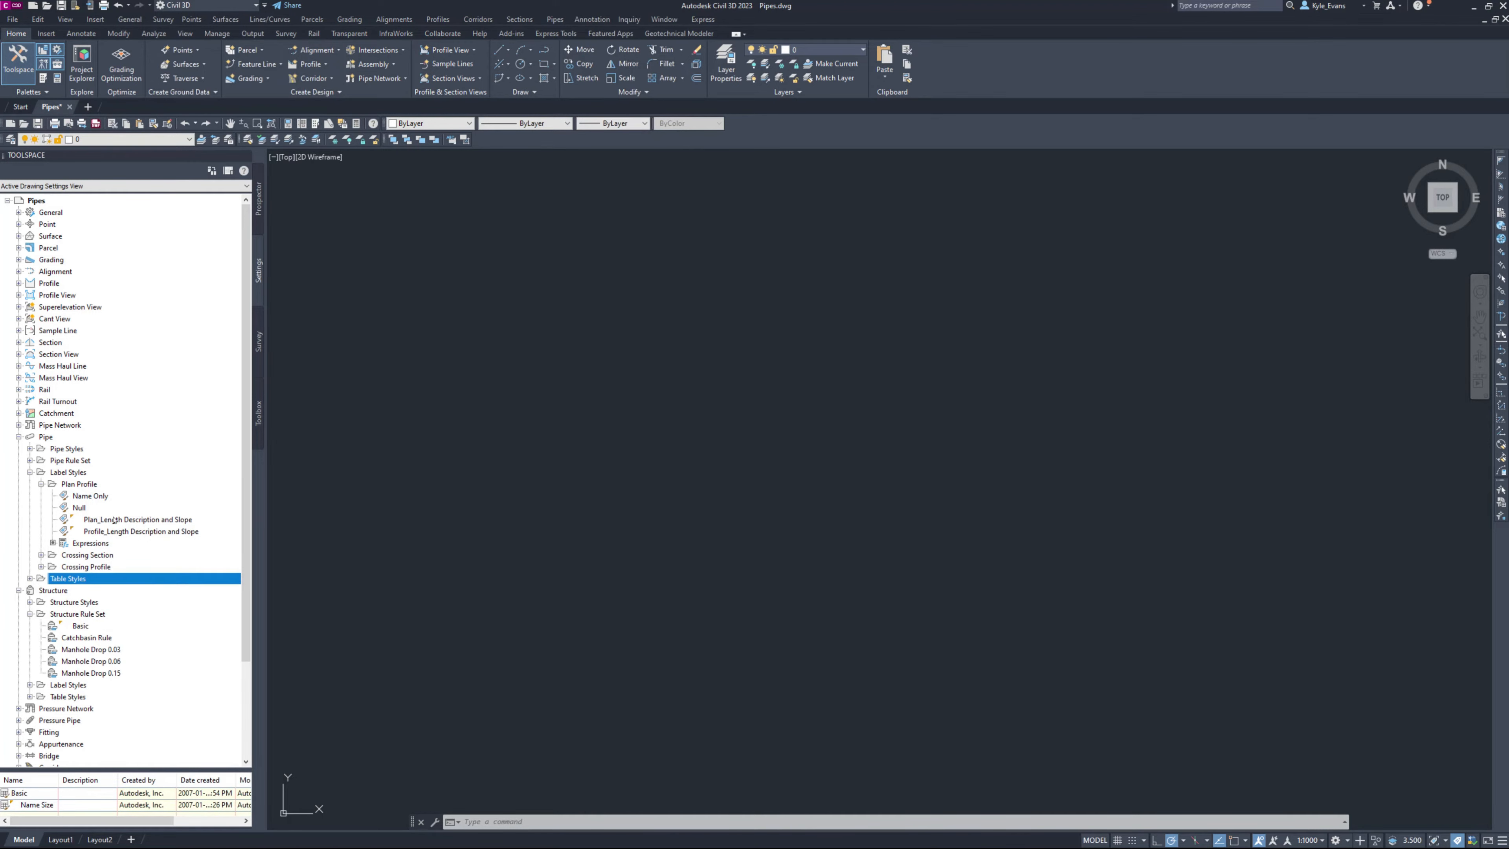
scroll(66, 587, down, 2)
double_click(67, 613)
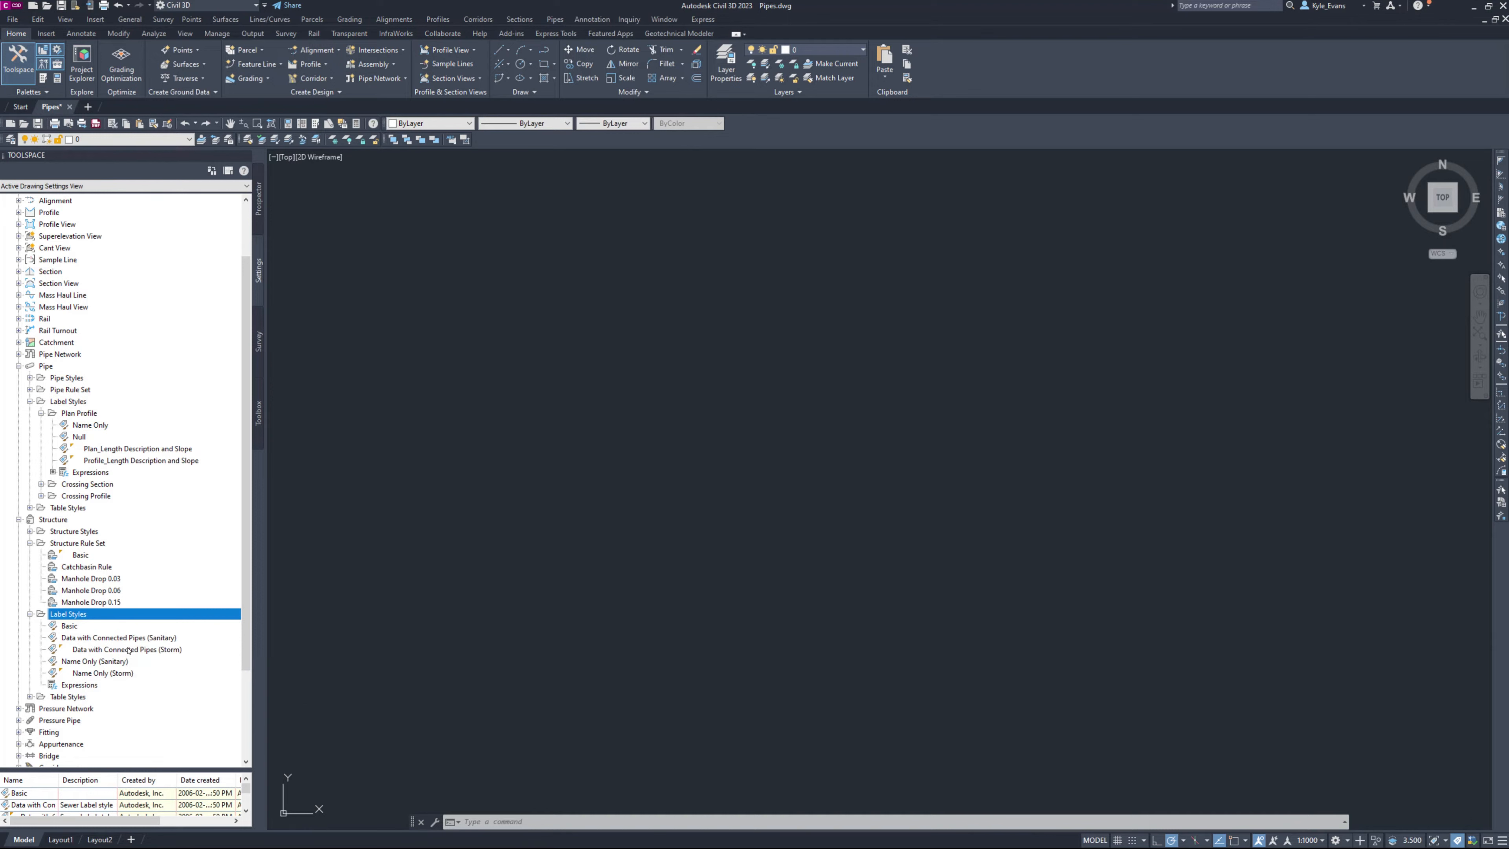
mouse_move(129, 650)
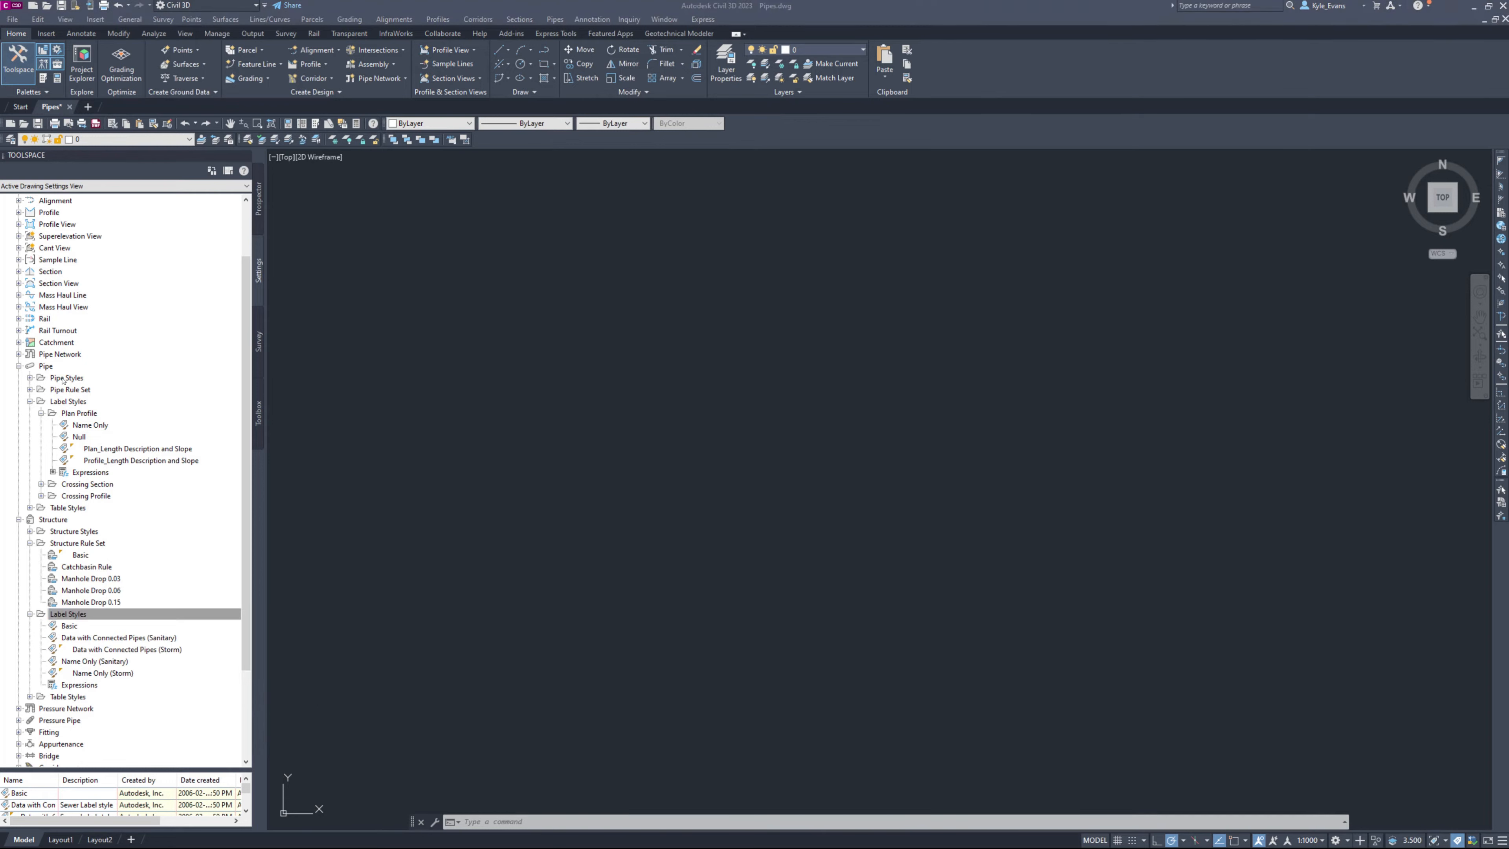
click(63, 380)
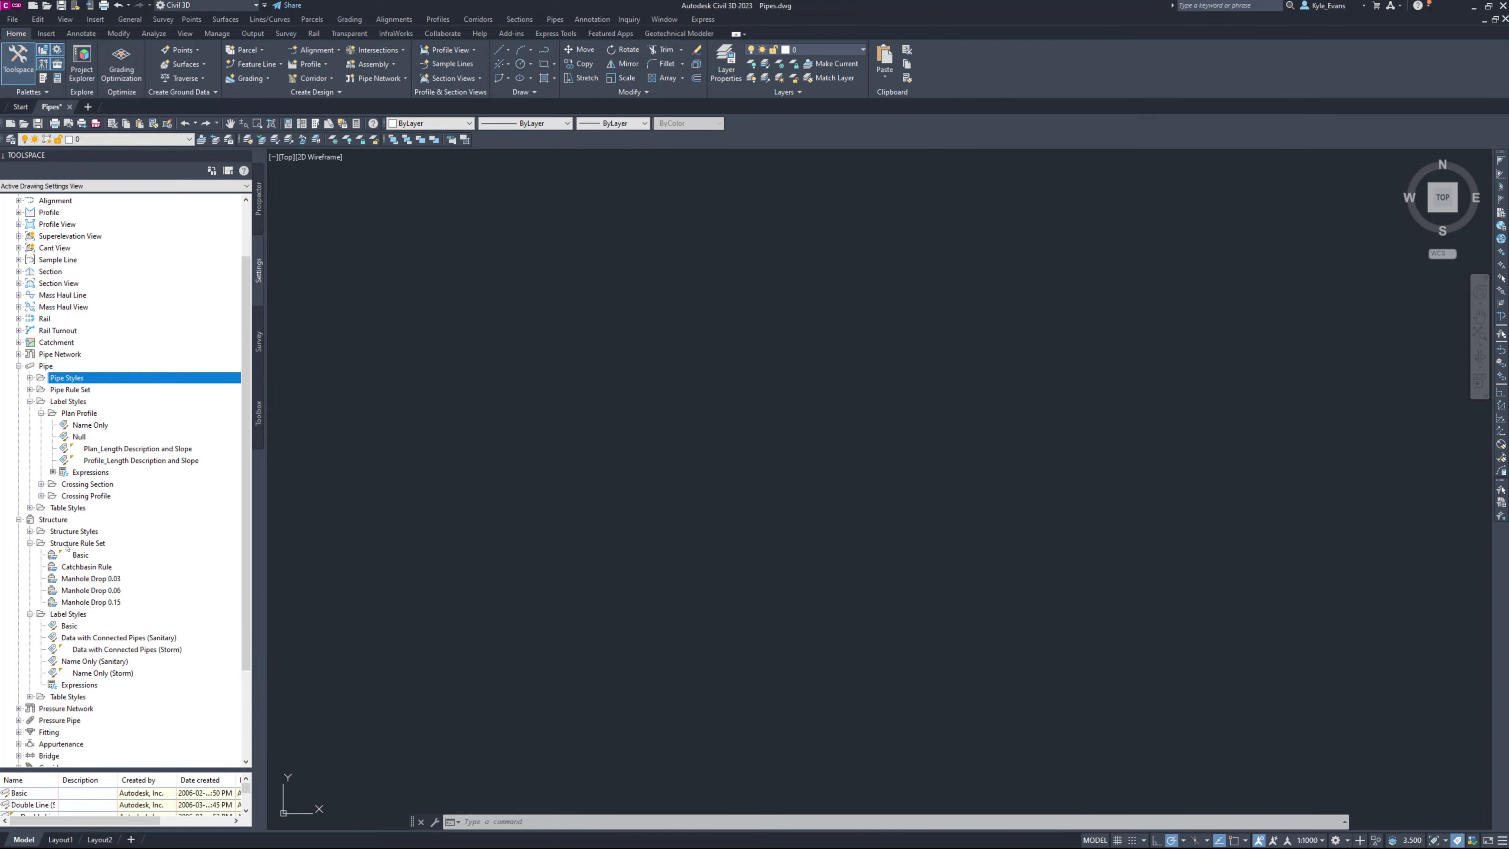
click(71, 533)
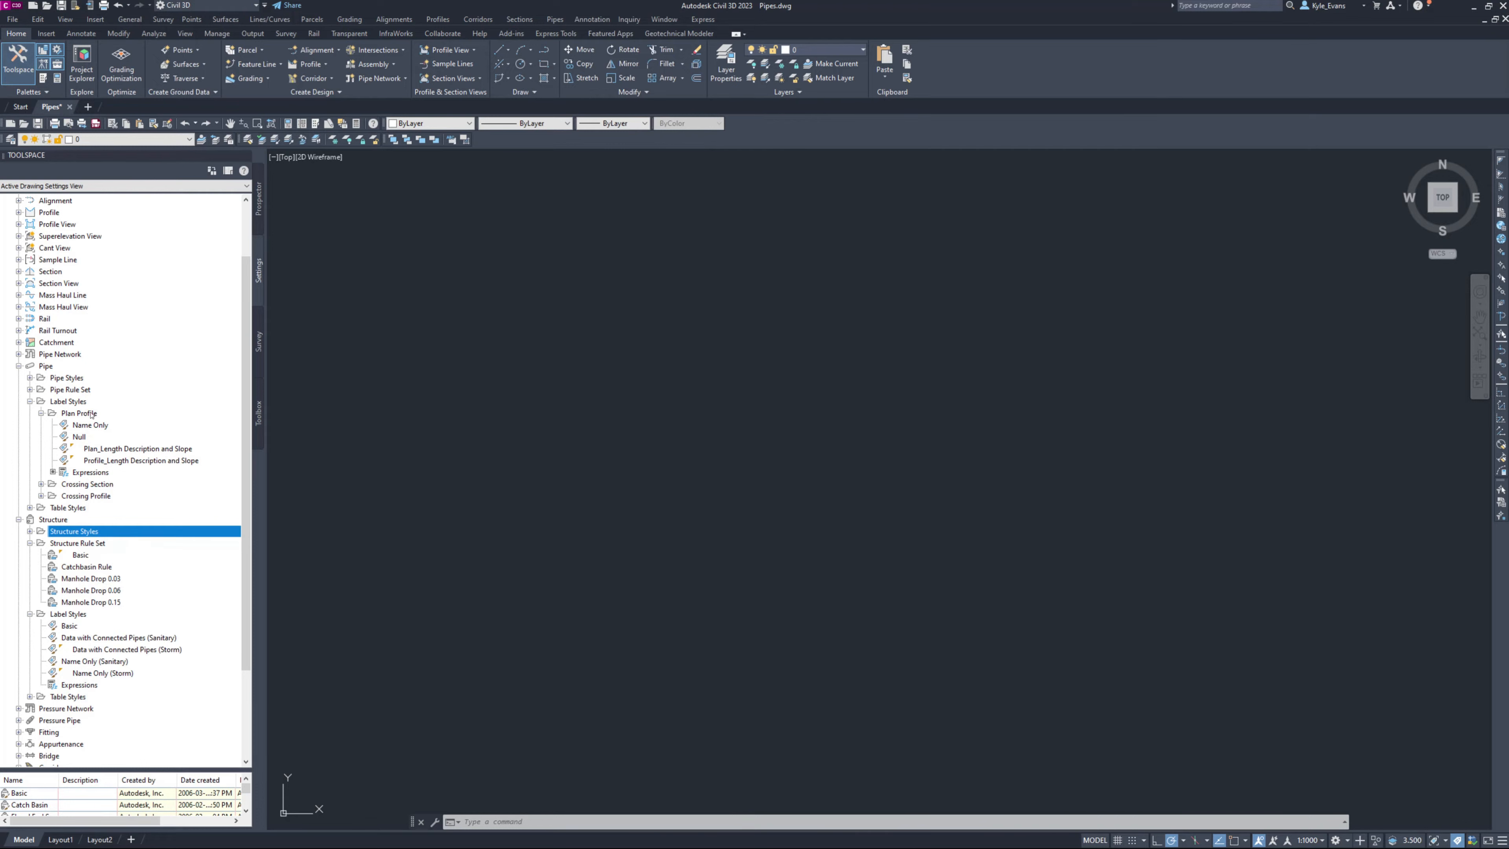
Create a new pipe label style under Plan Profile and name it Storm Plan Label (2.0mm).
click(33, 366)
click(46, 401)
click(88, 414)
right_click(82, 416)
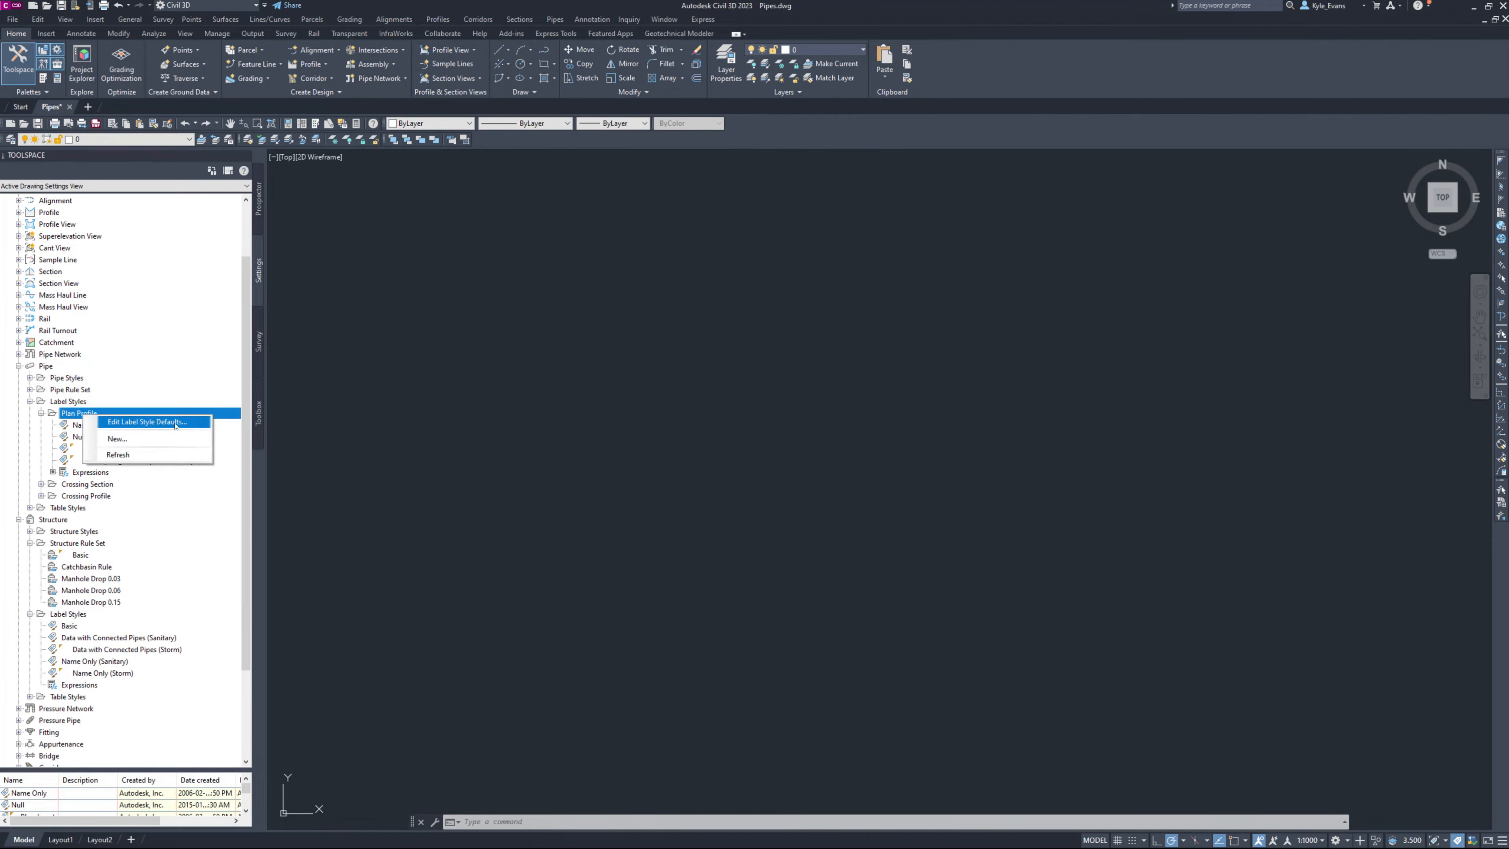
click(133, 440)
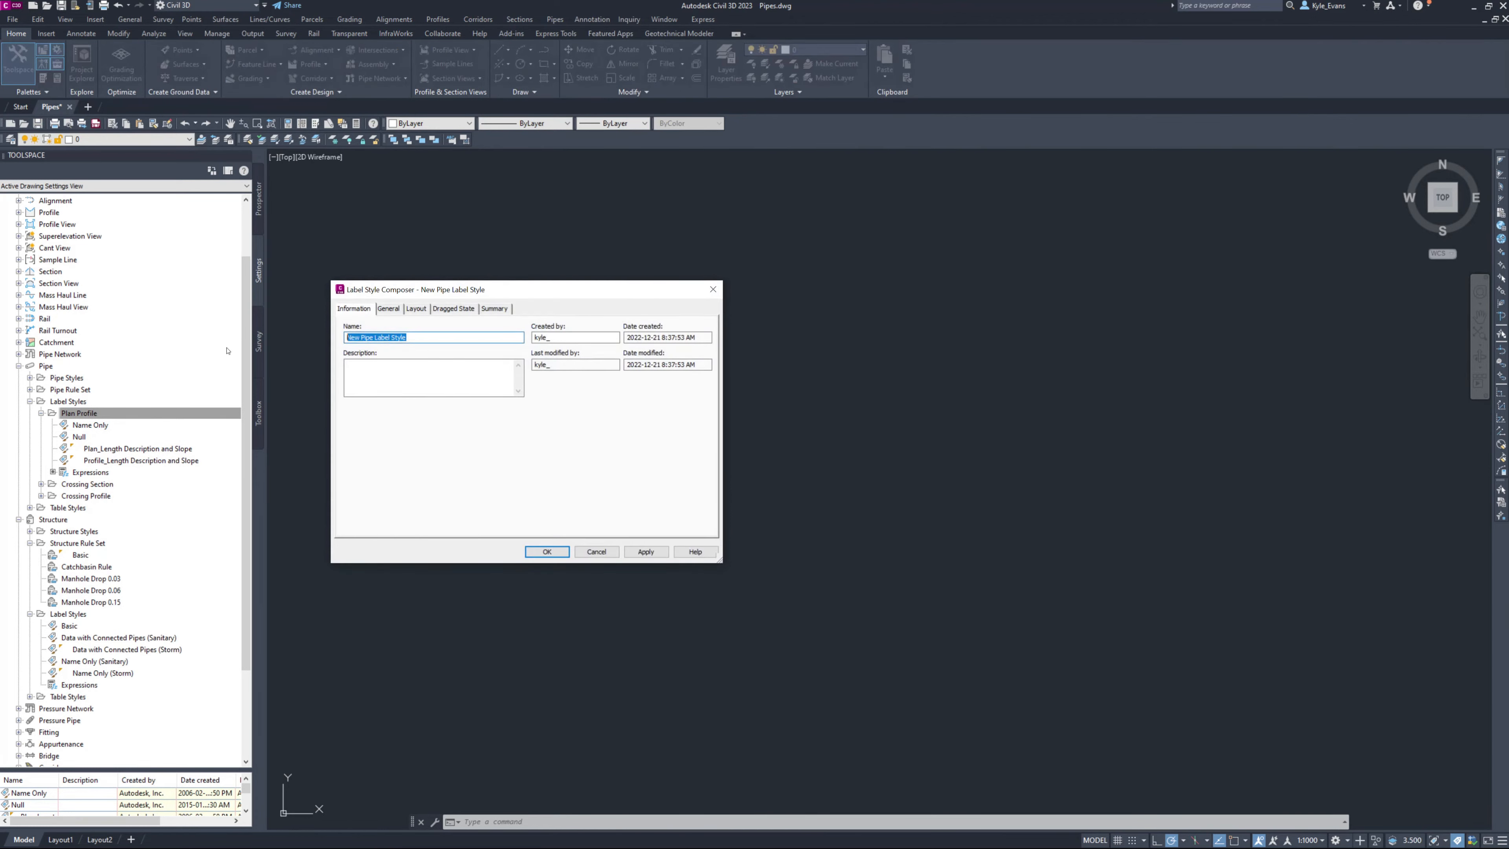
text(Storm Plan Labn)
key(BackSpace)
text(el (2.0mm))
Choose Standard as the text style in the general properties of the Storm Plan Label (2.0mm) style.
click(391, 309)
drag(412, 290, 350, 257)
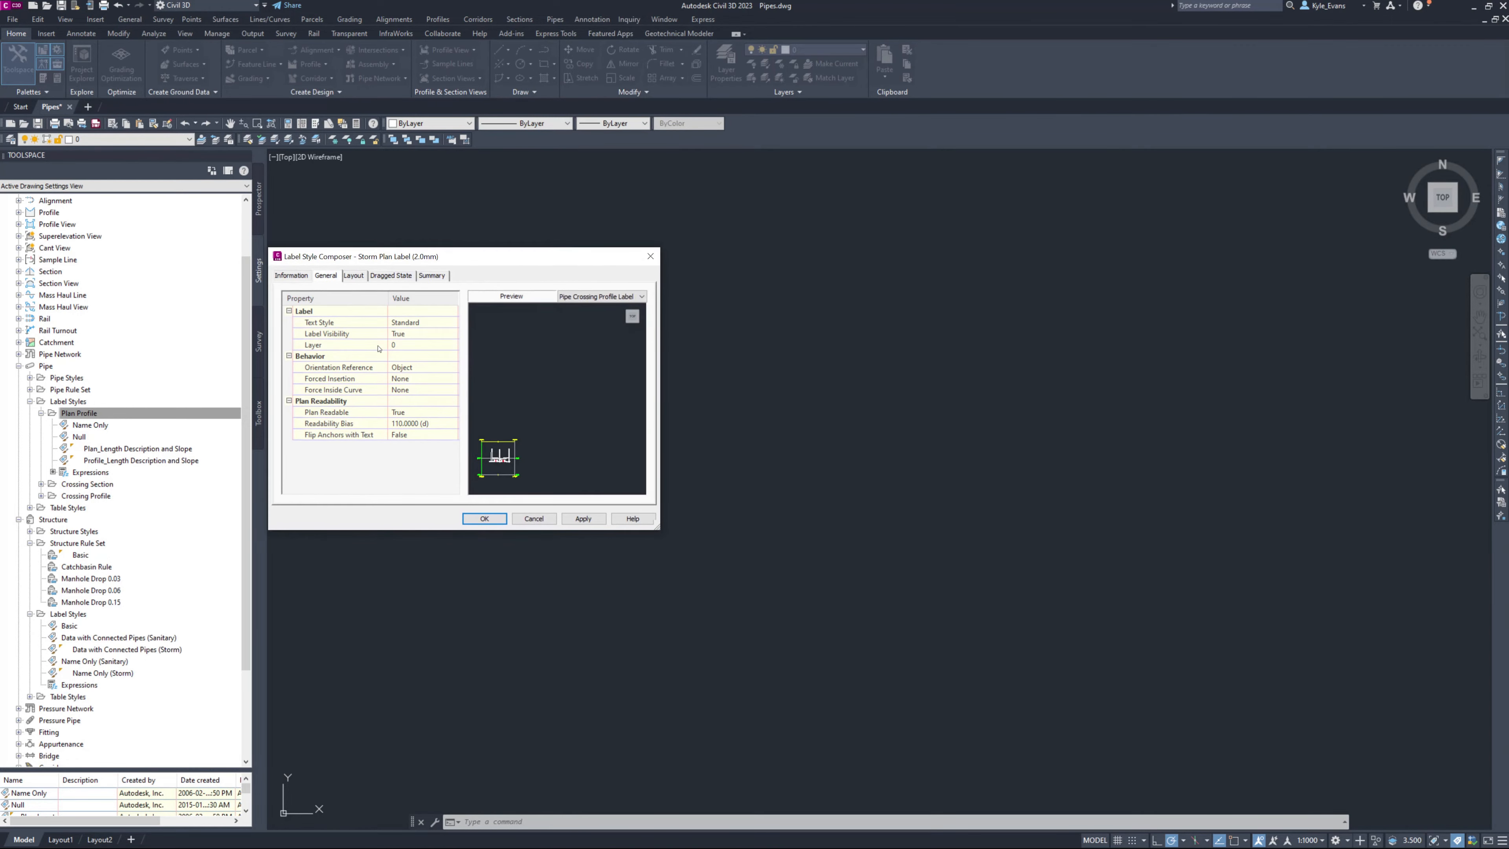
click(424, 323)
click(460, 327)
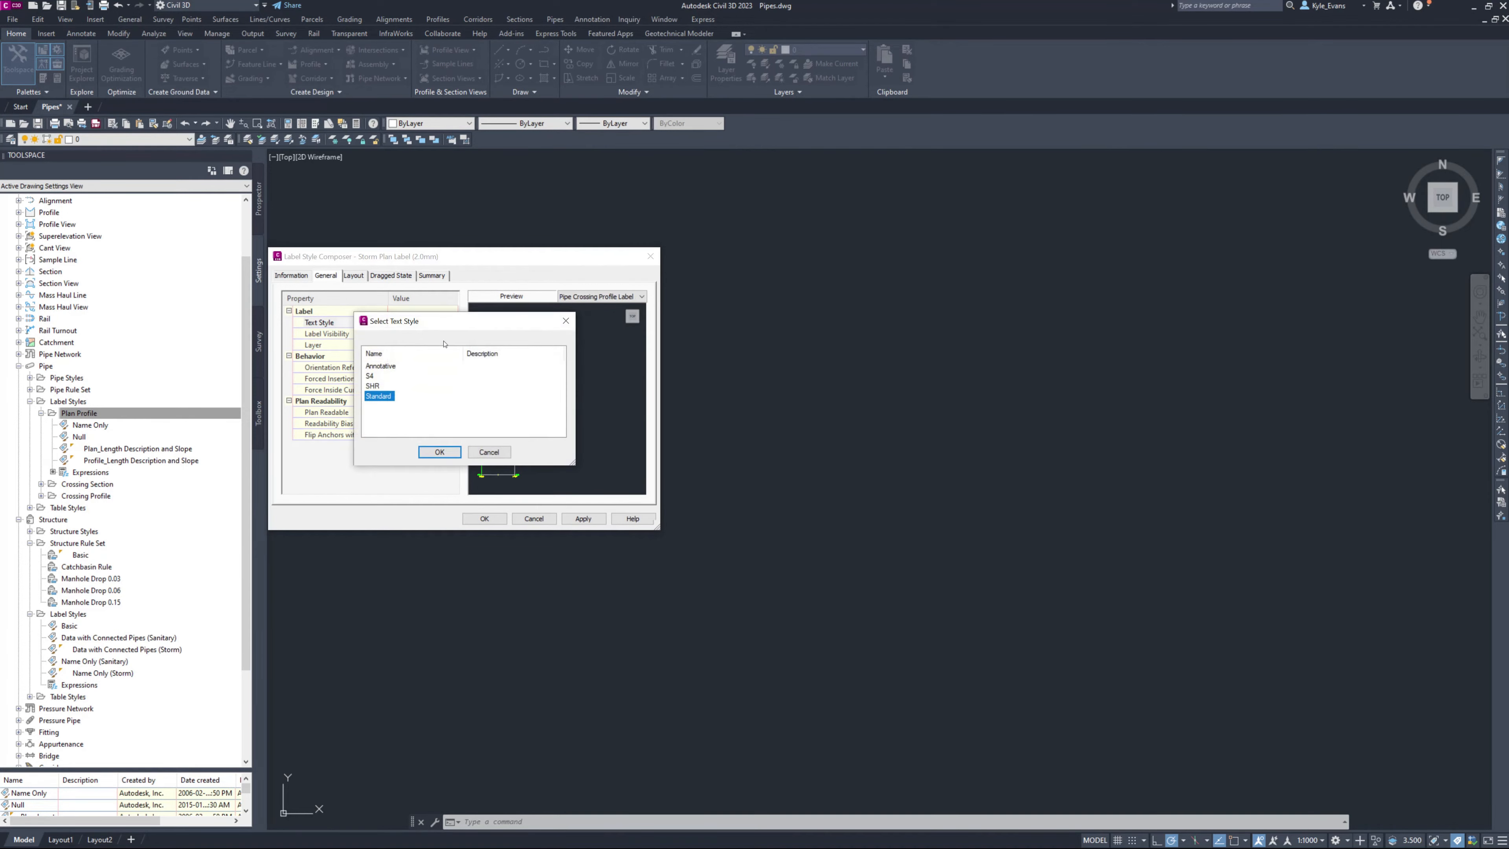
click(430, 451)
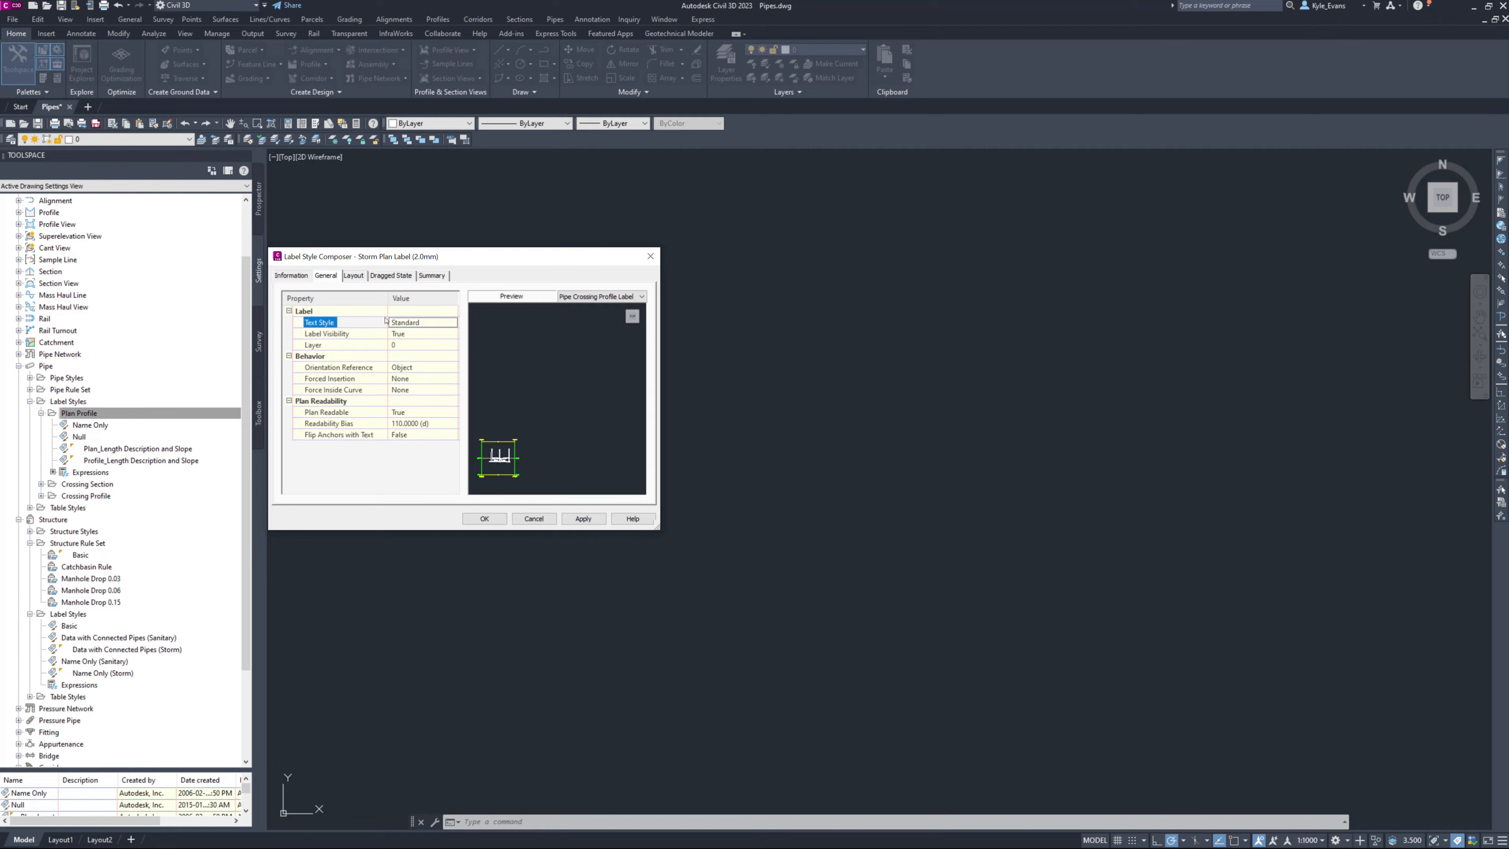
Assign the C-SSWR-TEXT layer to the Storm Plan Label (2.0mm) style.
click(421, 344)
click(453, 345)
scroll(286, 427, down, 20)
drag(338, 327, 387, 328)
scroll(388, 351, down, 20)
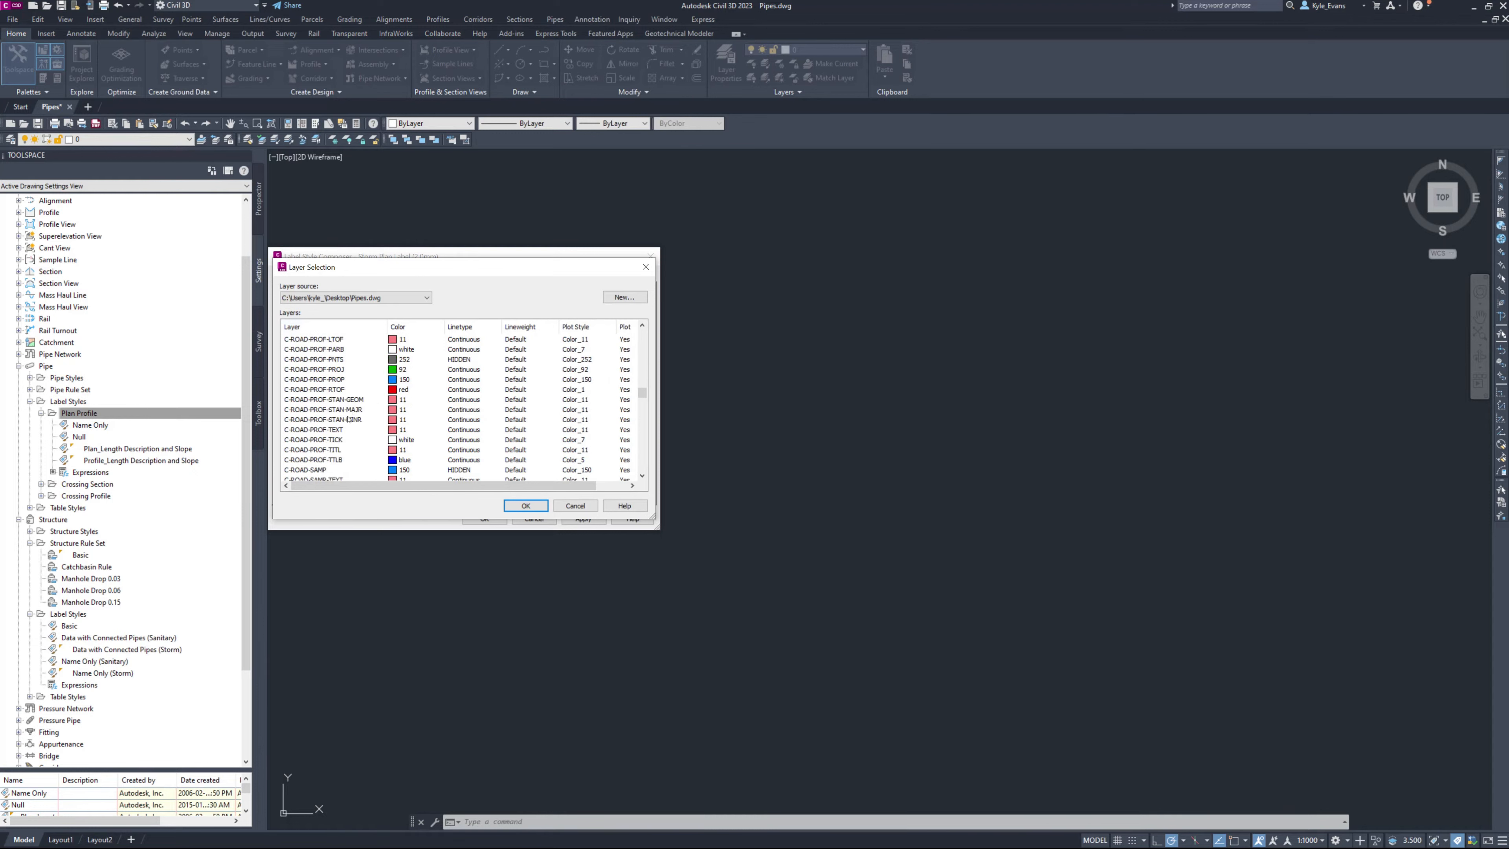
scroll(350, 388, down, 15)
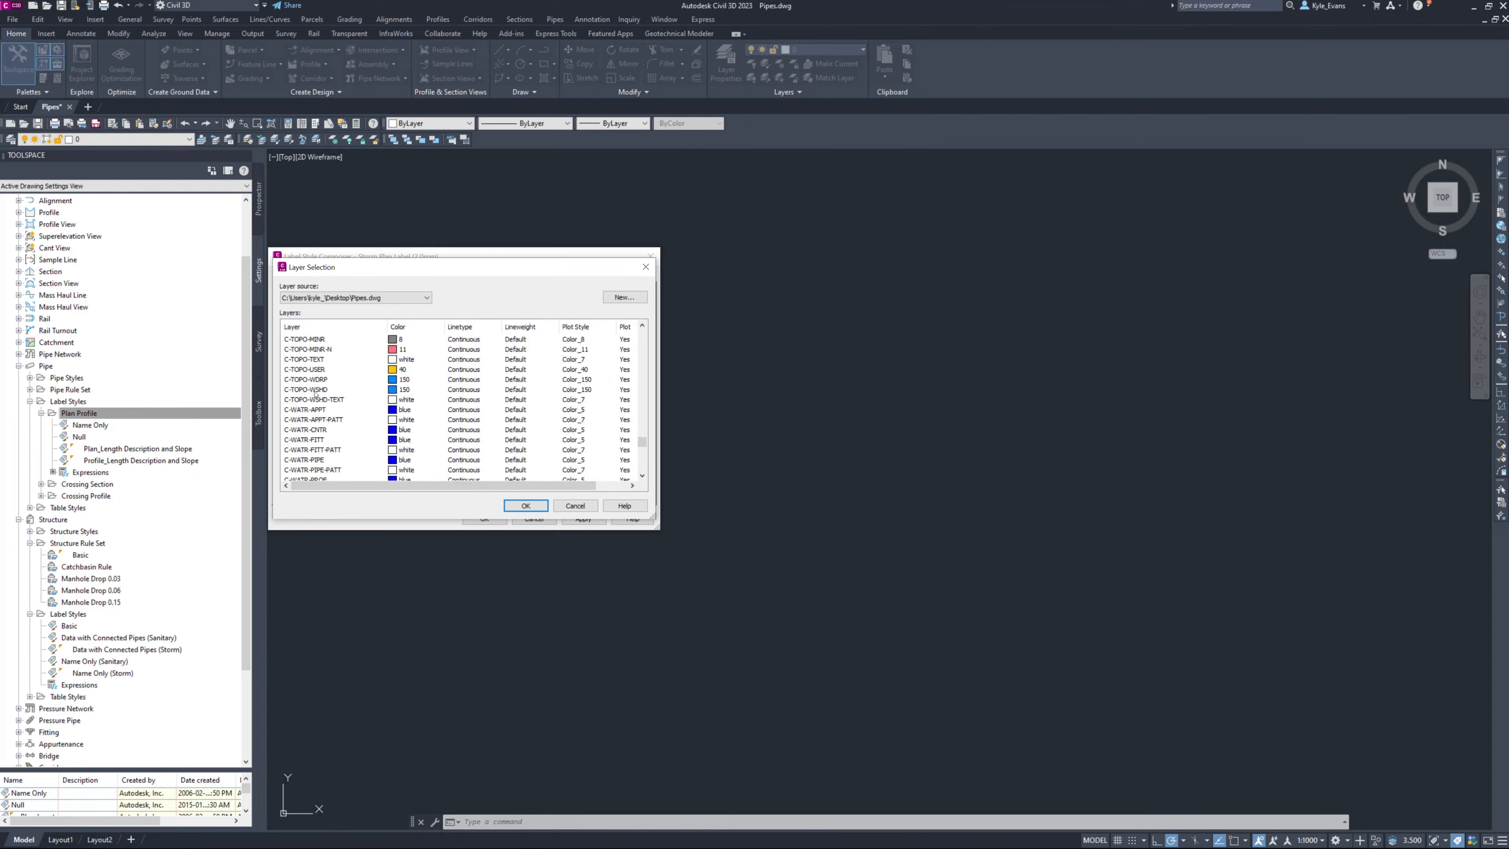
scroll(311, 371, up, 4)
scroll(318, 364, up, 9)
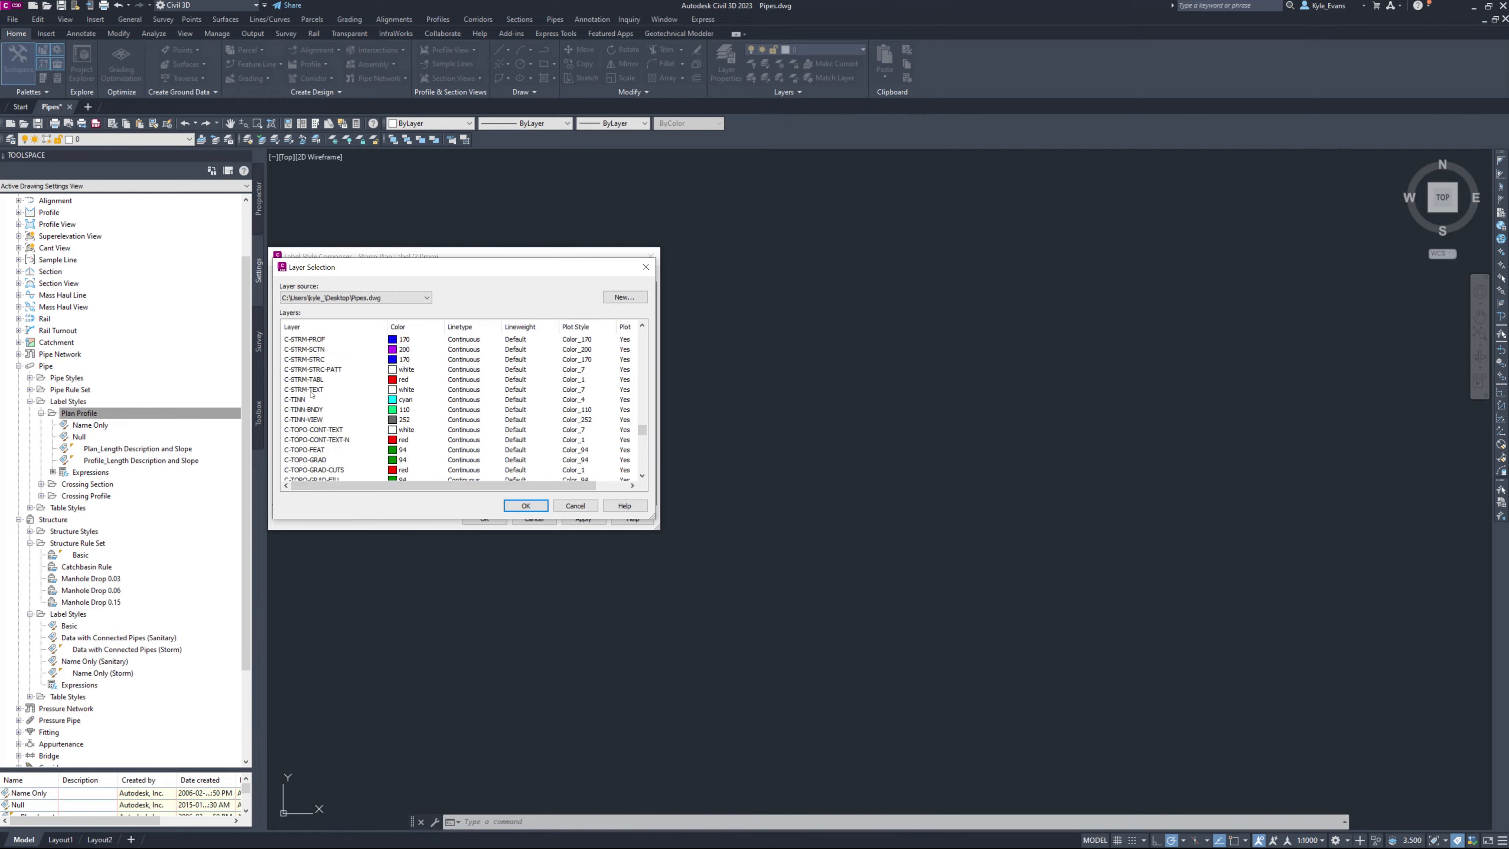
scroll(341, 440, up, 1)
click(330, 400)
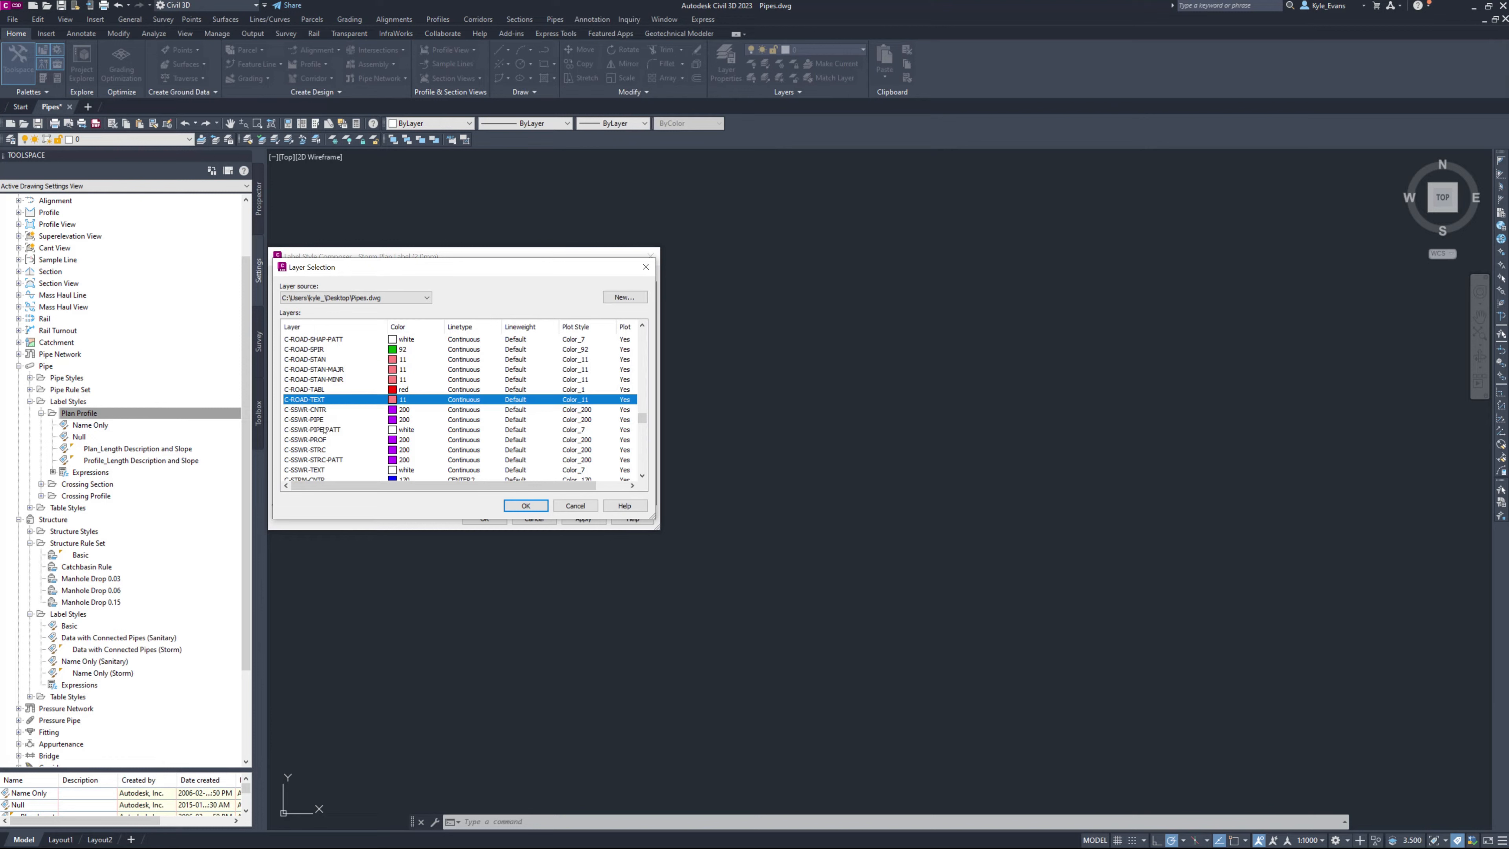
click(326, 420)
click(356, 449)
scroll(361, 464, down, 1)
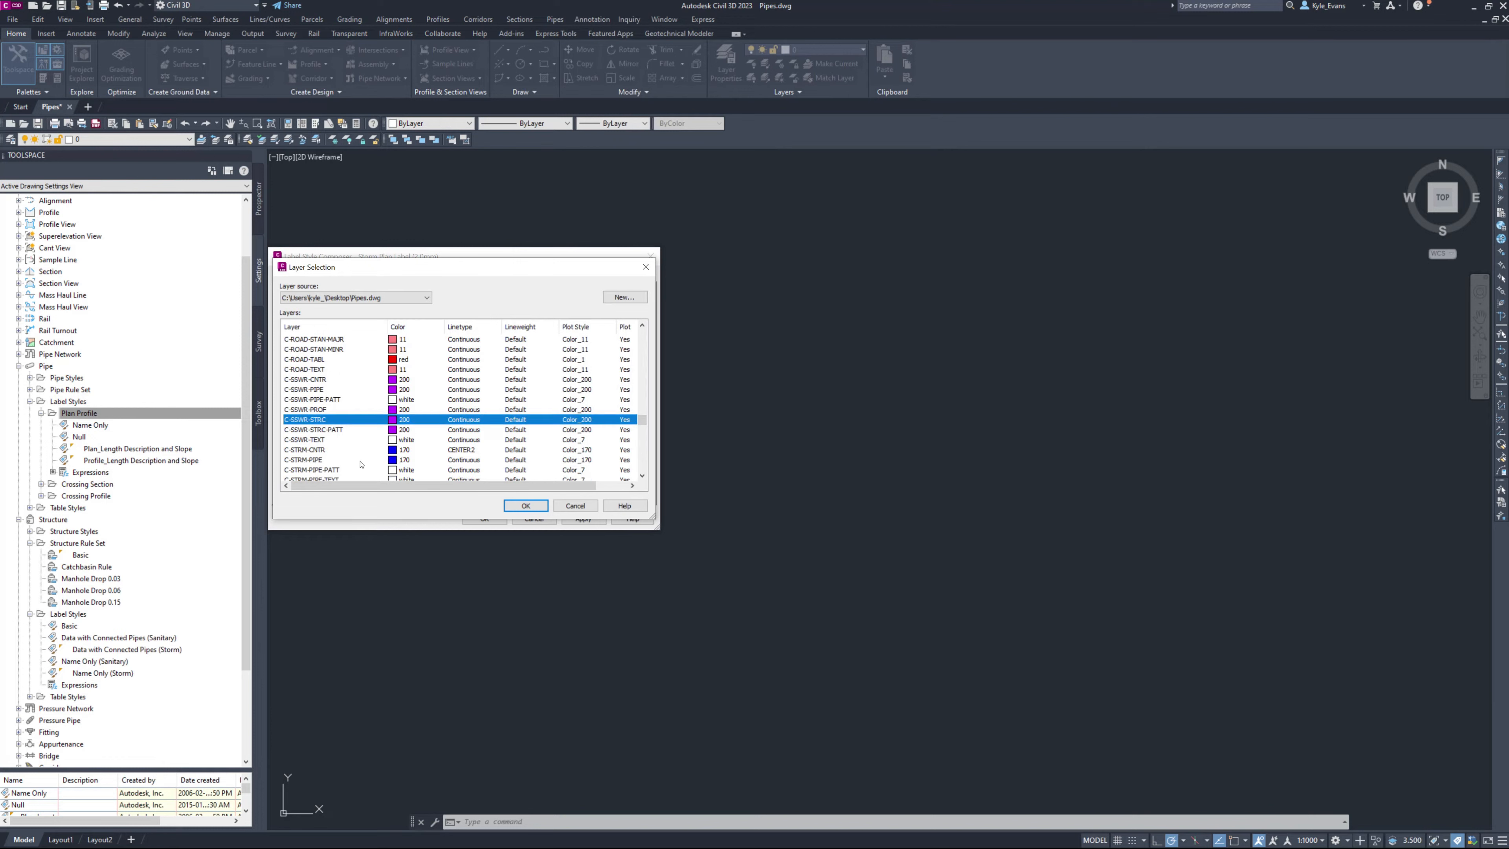
click(315, 440)
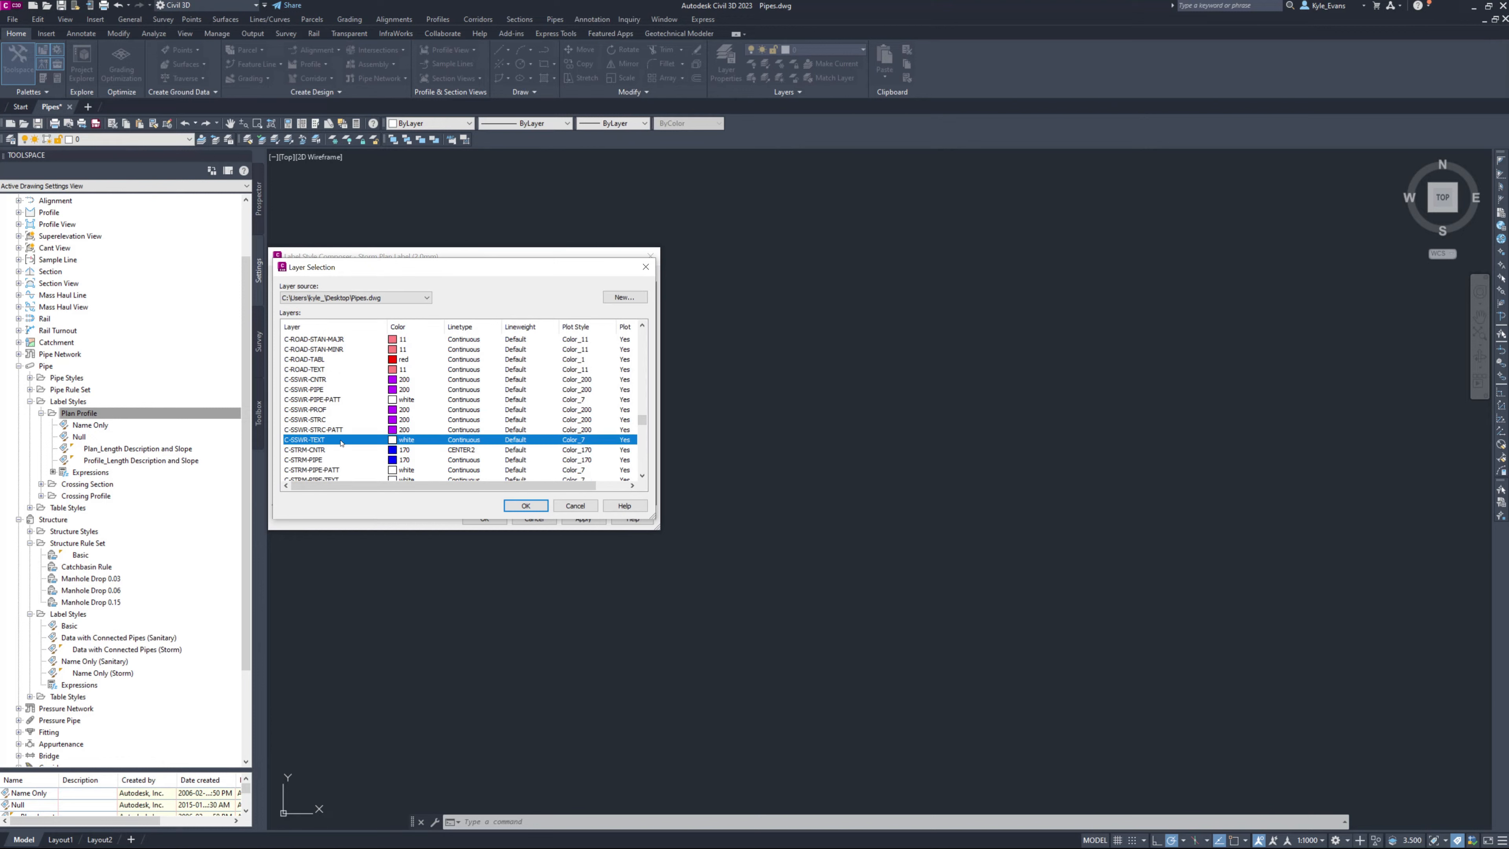
click(526, 506)
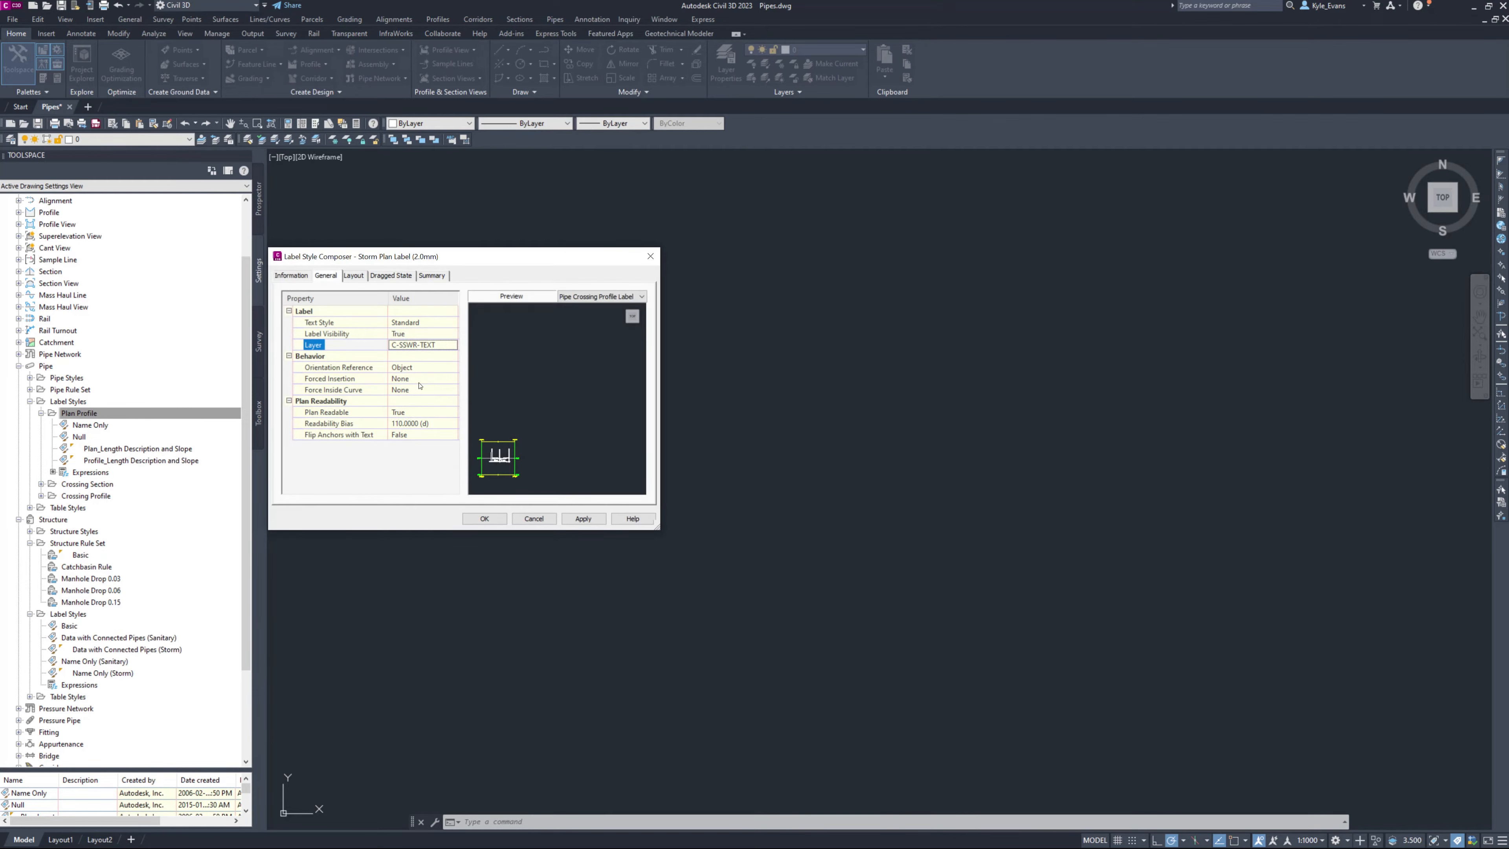
Enlarge the label composer window and set the Pipe Text component's text height to 2.00 mm.
click(353, 275)
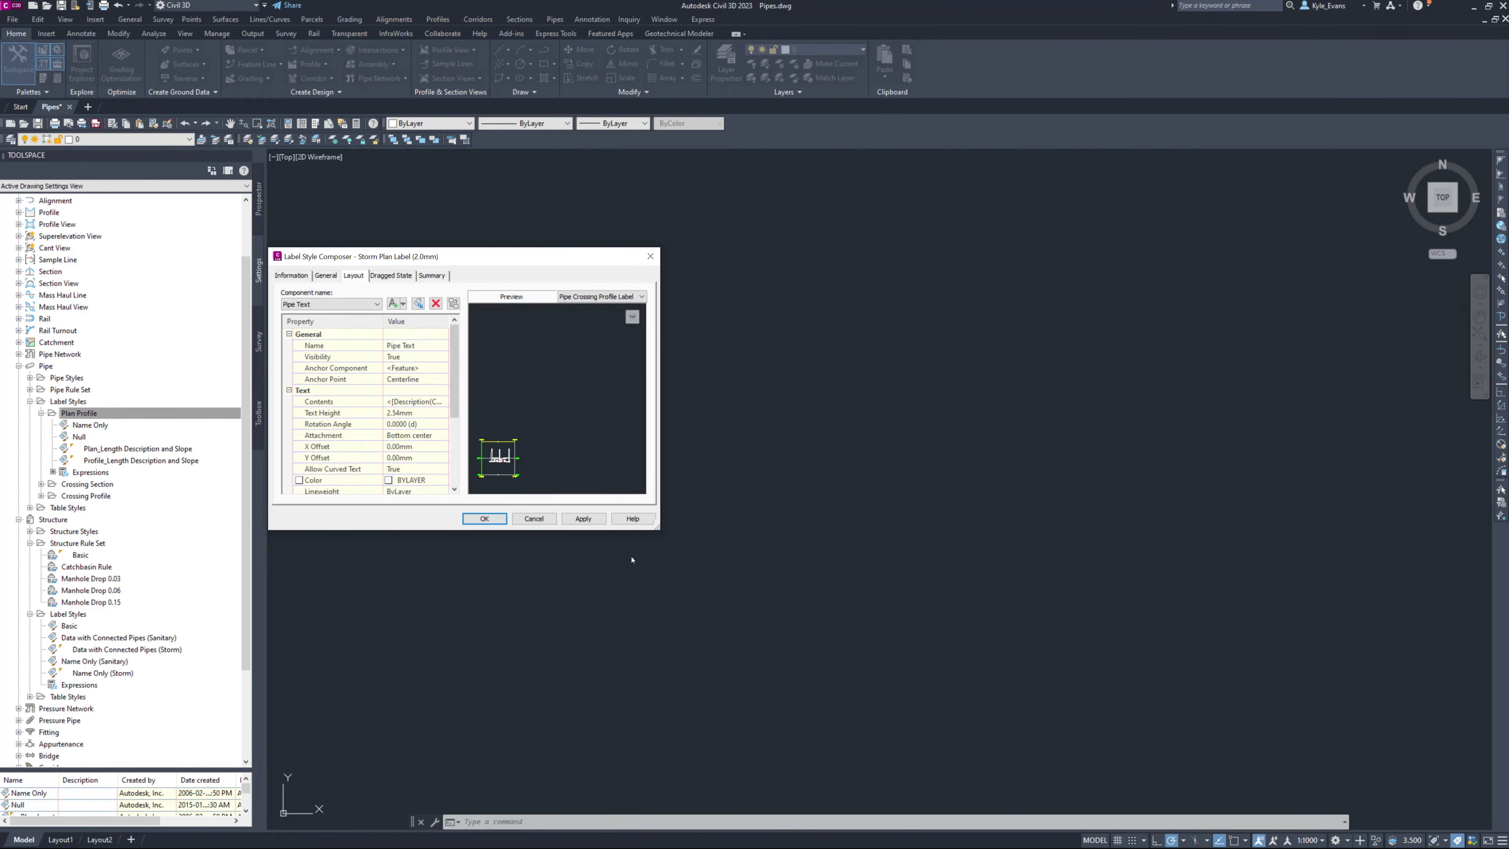
drag(655, 526, 789, 575)
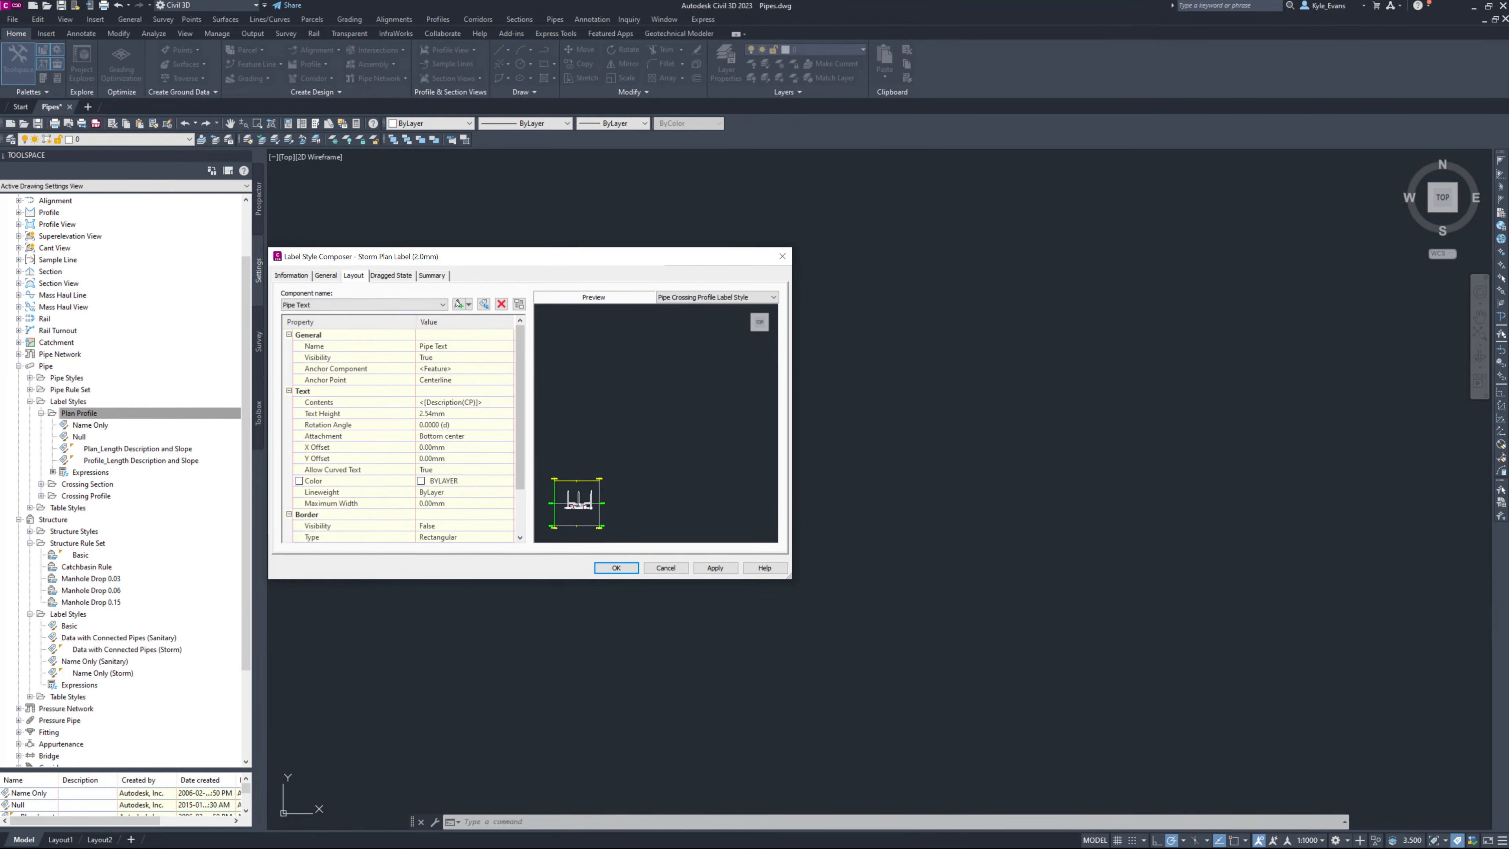
click(456, 403)
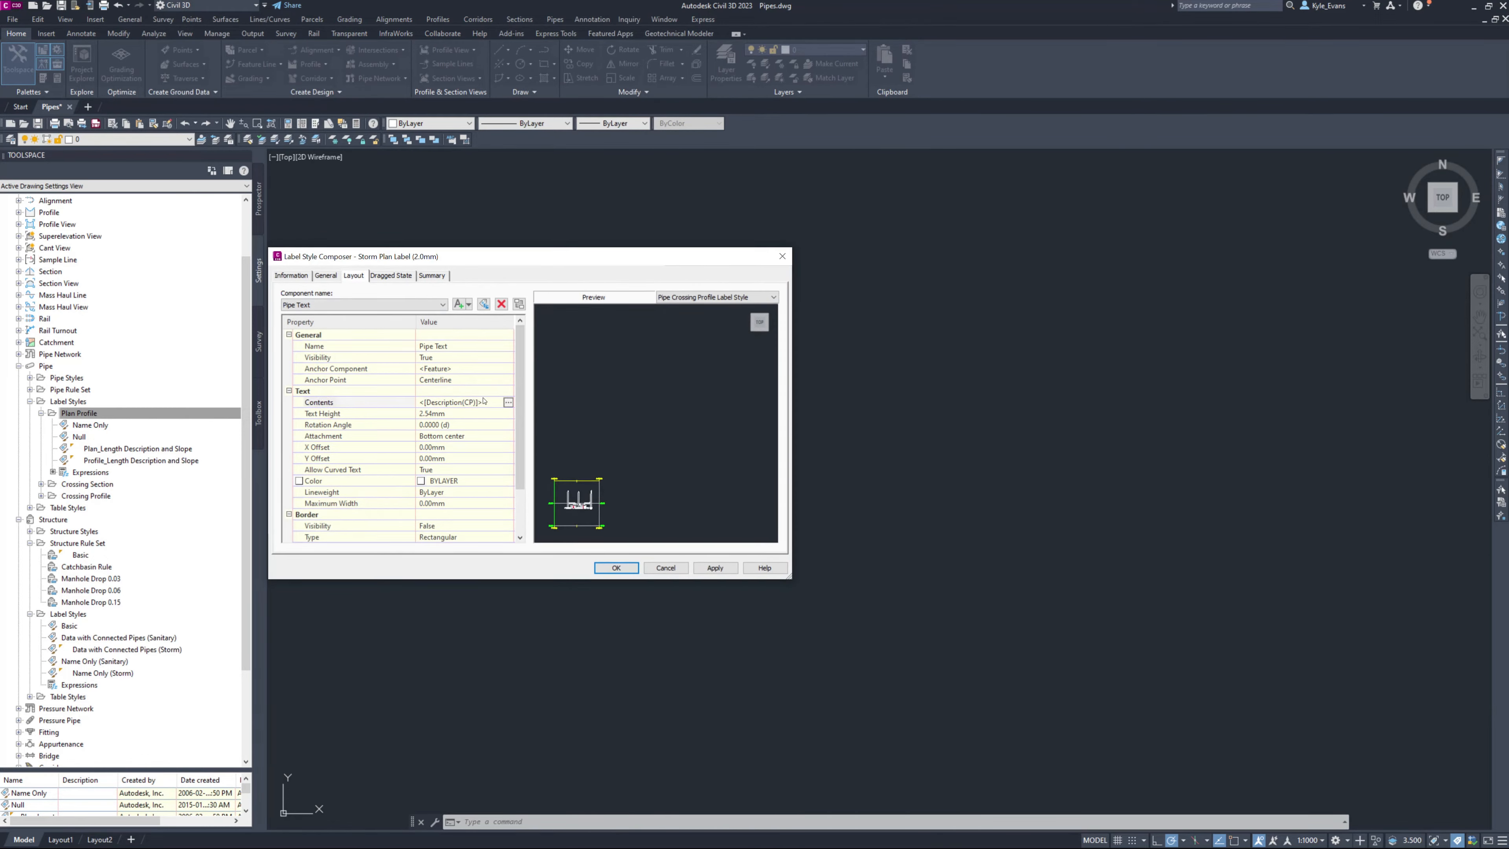
click(473, 416)
text(2.5)
key(Return)
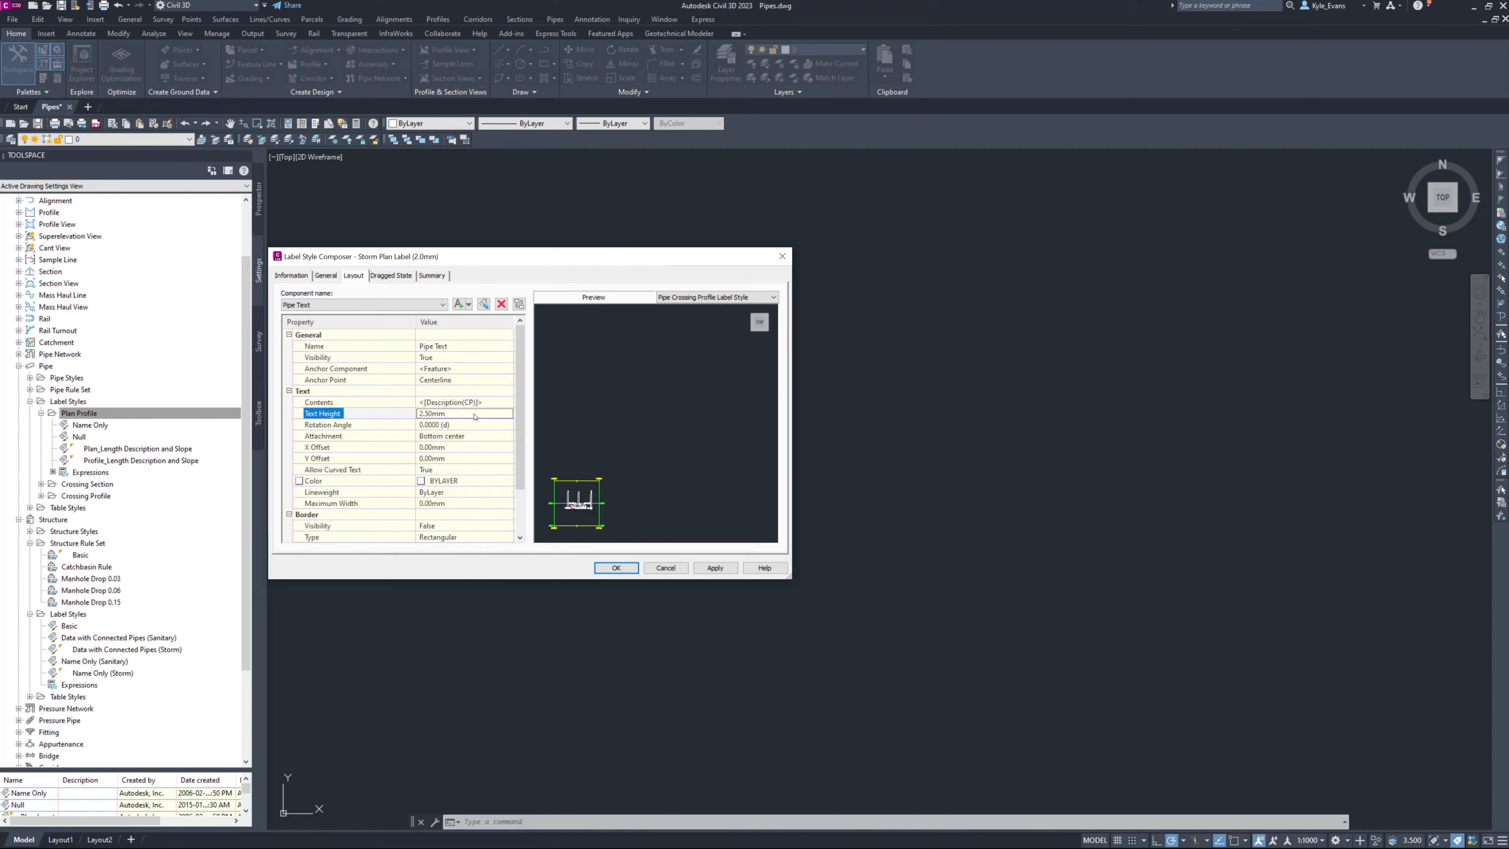
click(473, 416)
text(2)
key(Return)
Open the Pipe Text contents for editing, review the available pipe properties and delete the existing Description field.
click(457, 404)
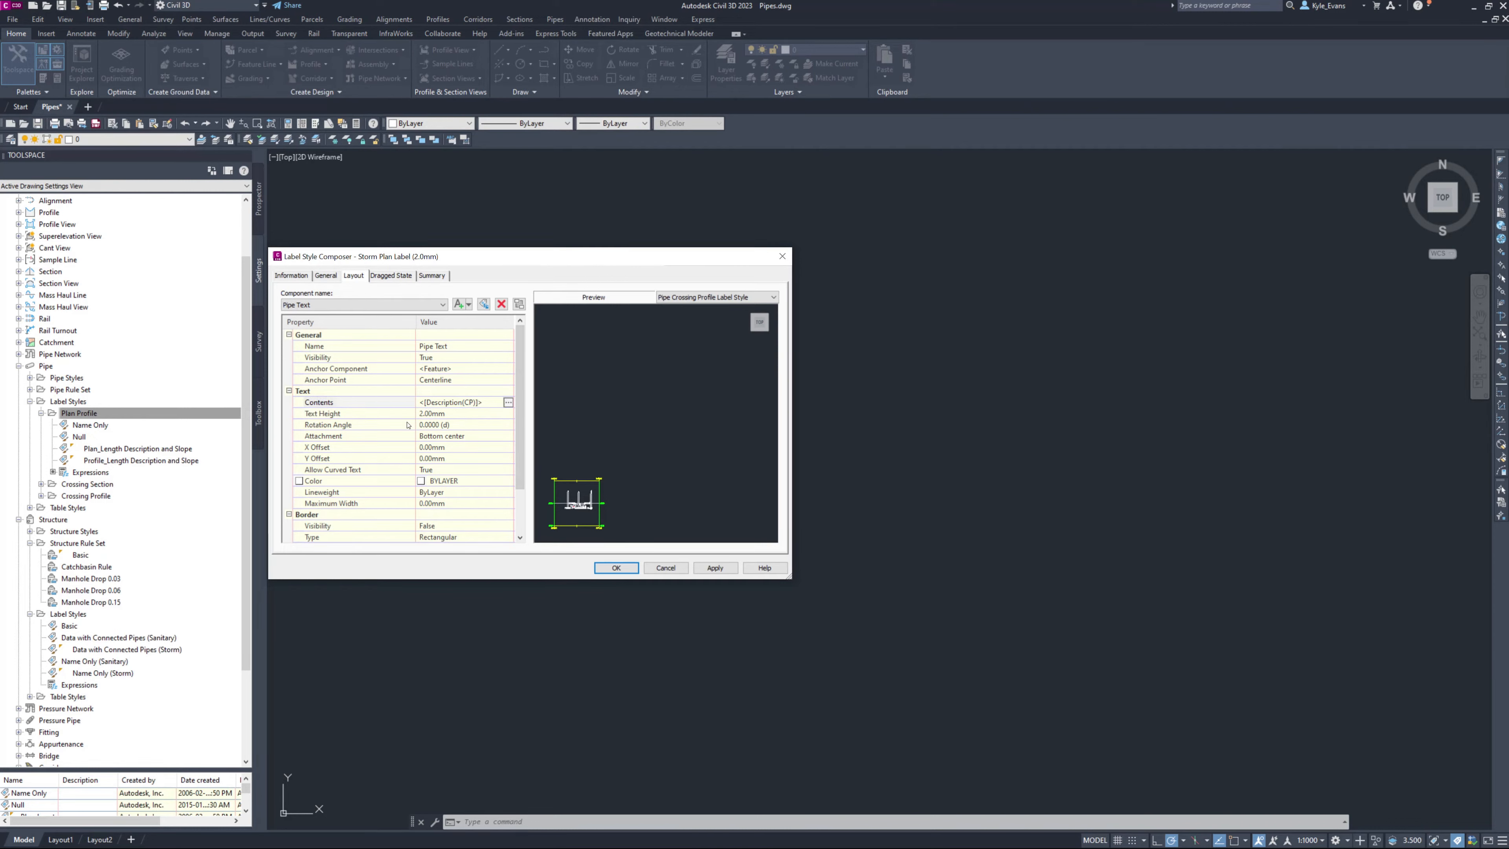
click(508, 402)
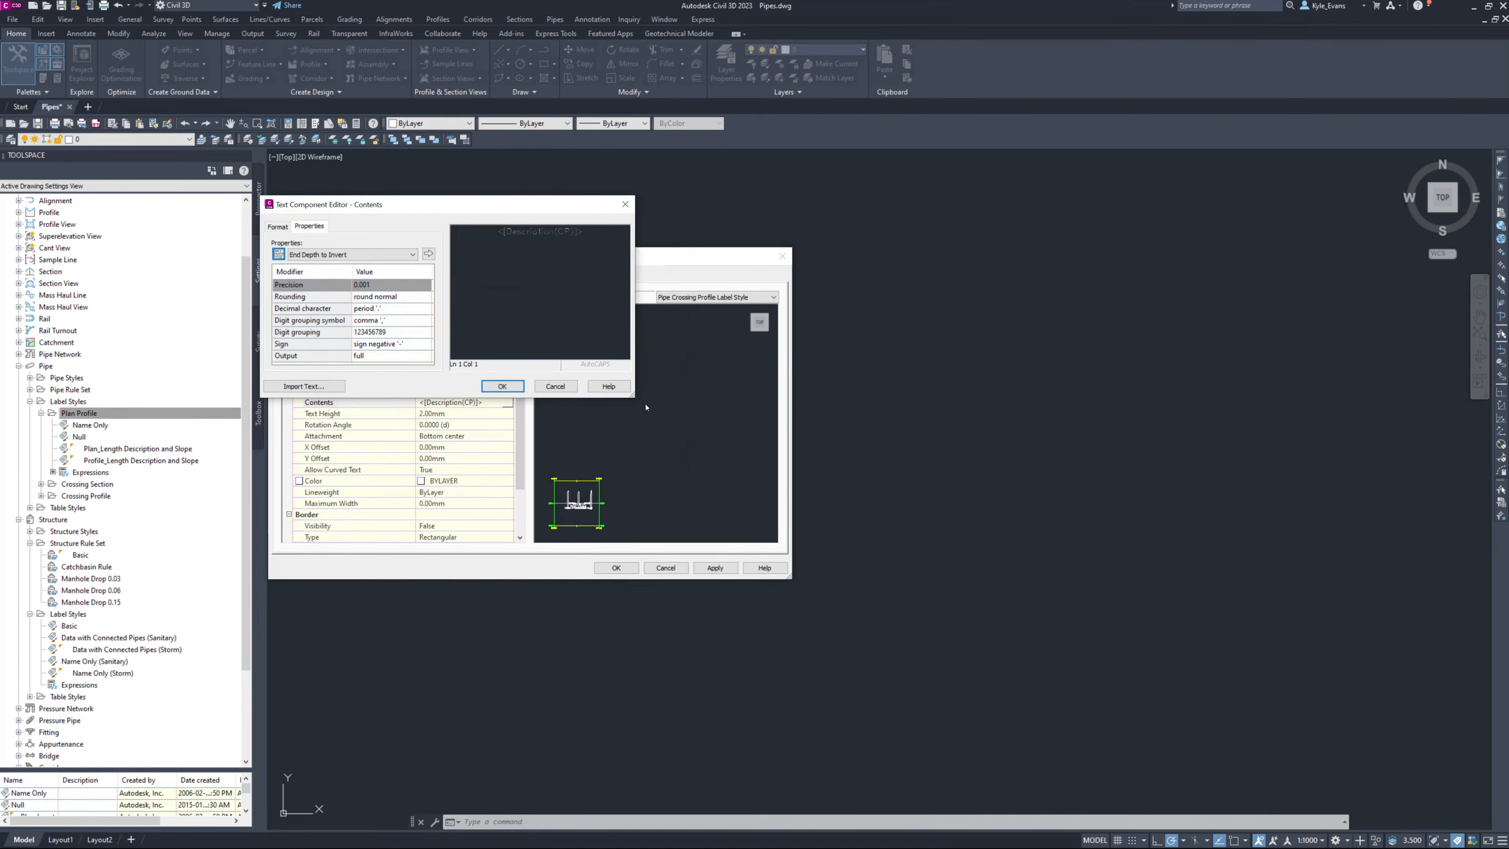
drag(632, 395, 703, 488)
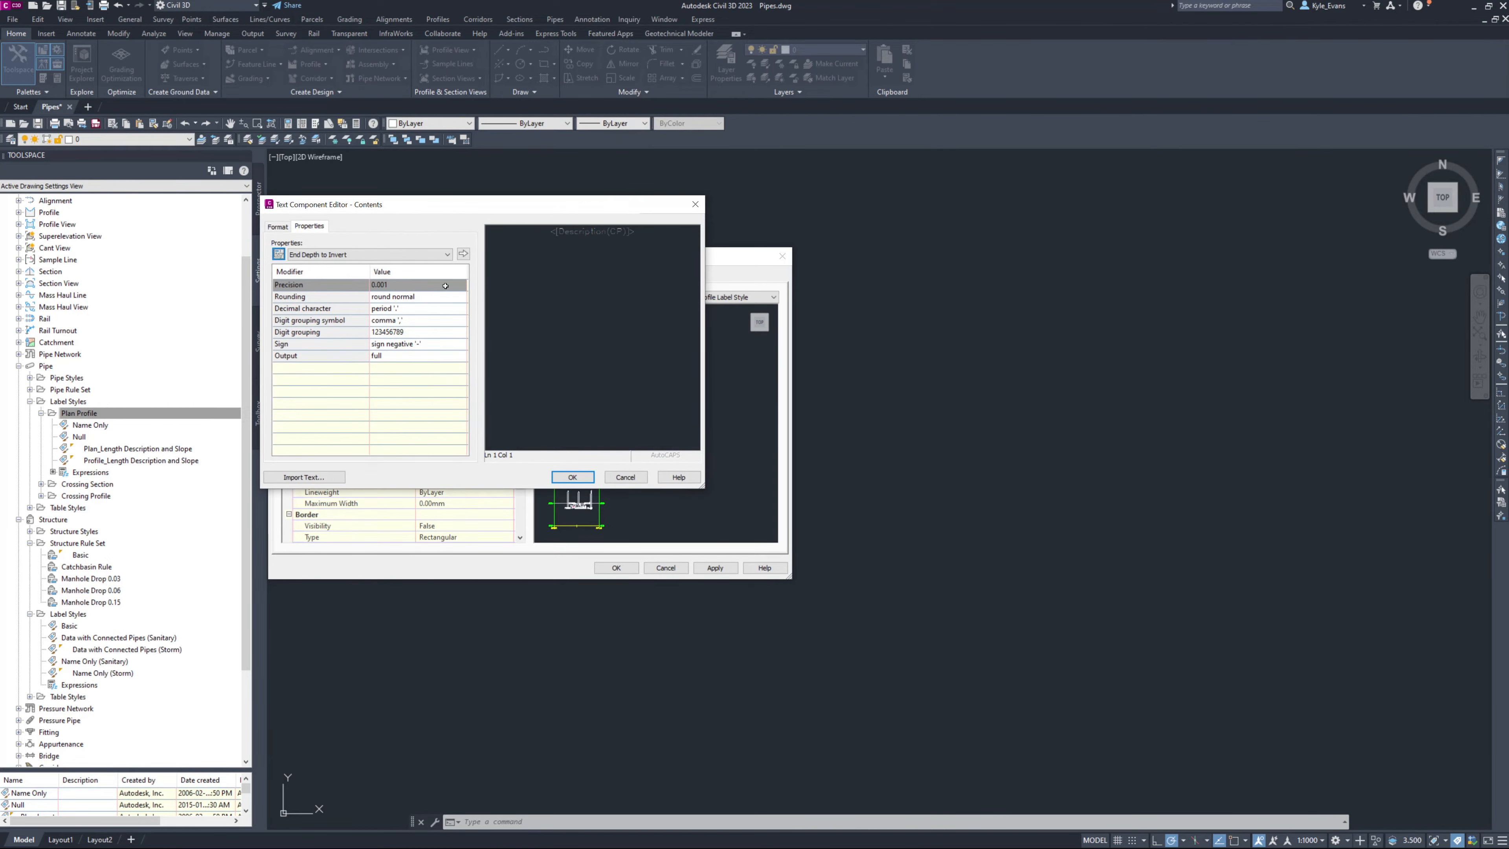
click(368, 254)
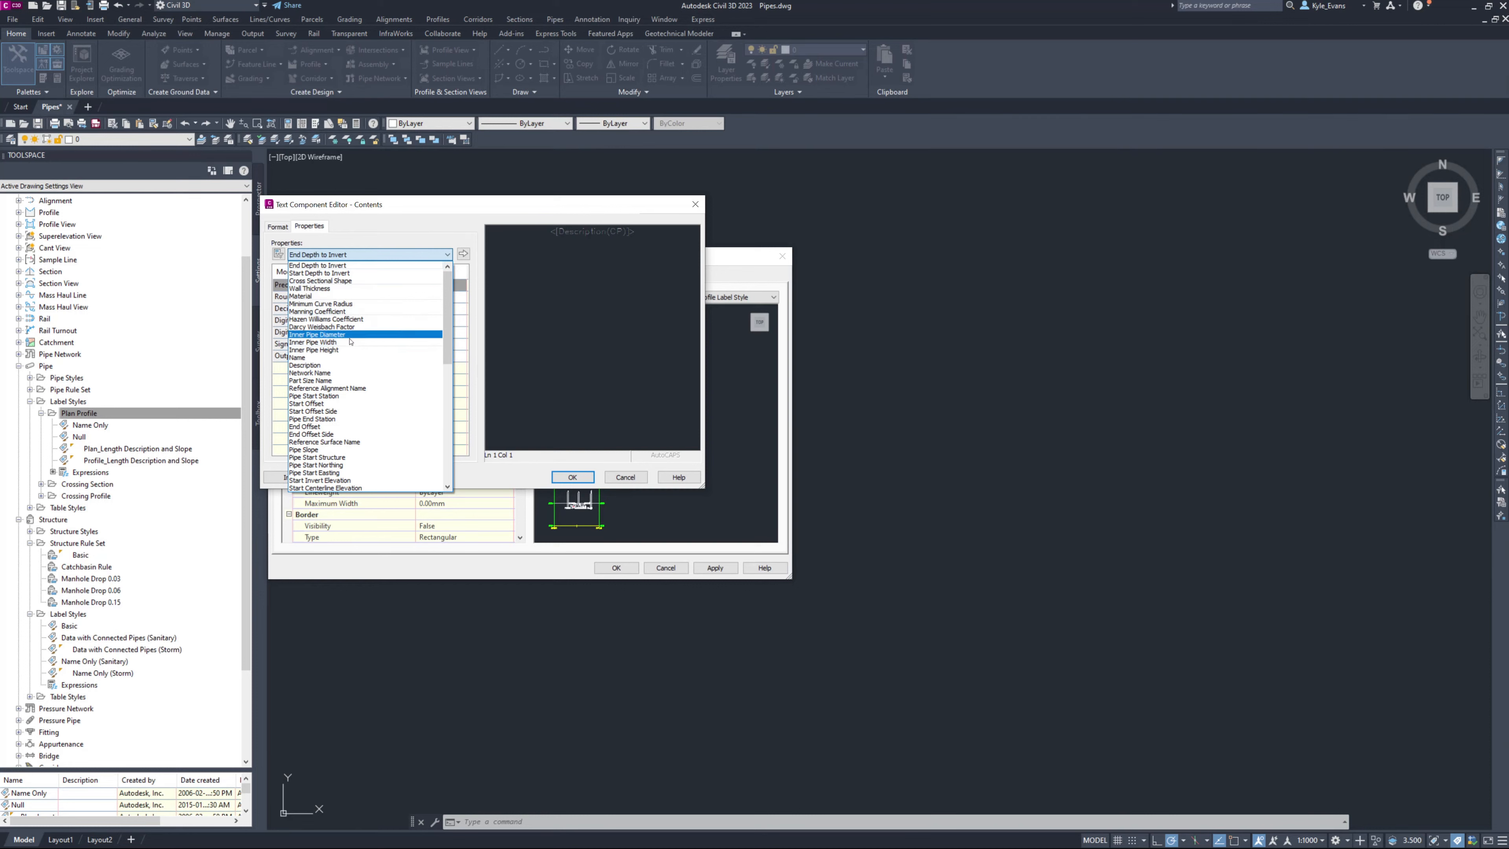
scroll(355, 333, down, 5)
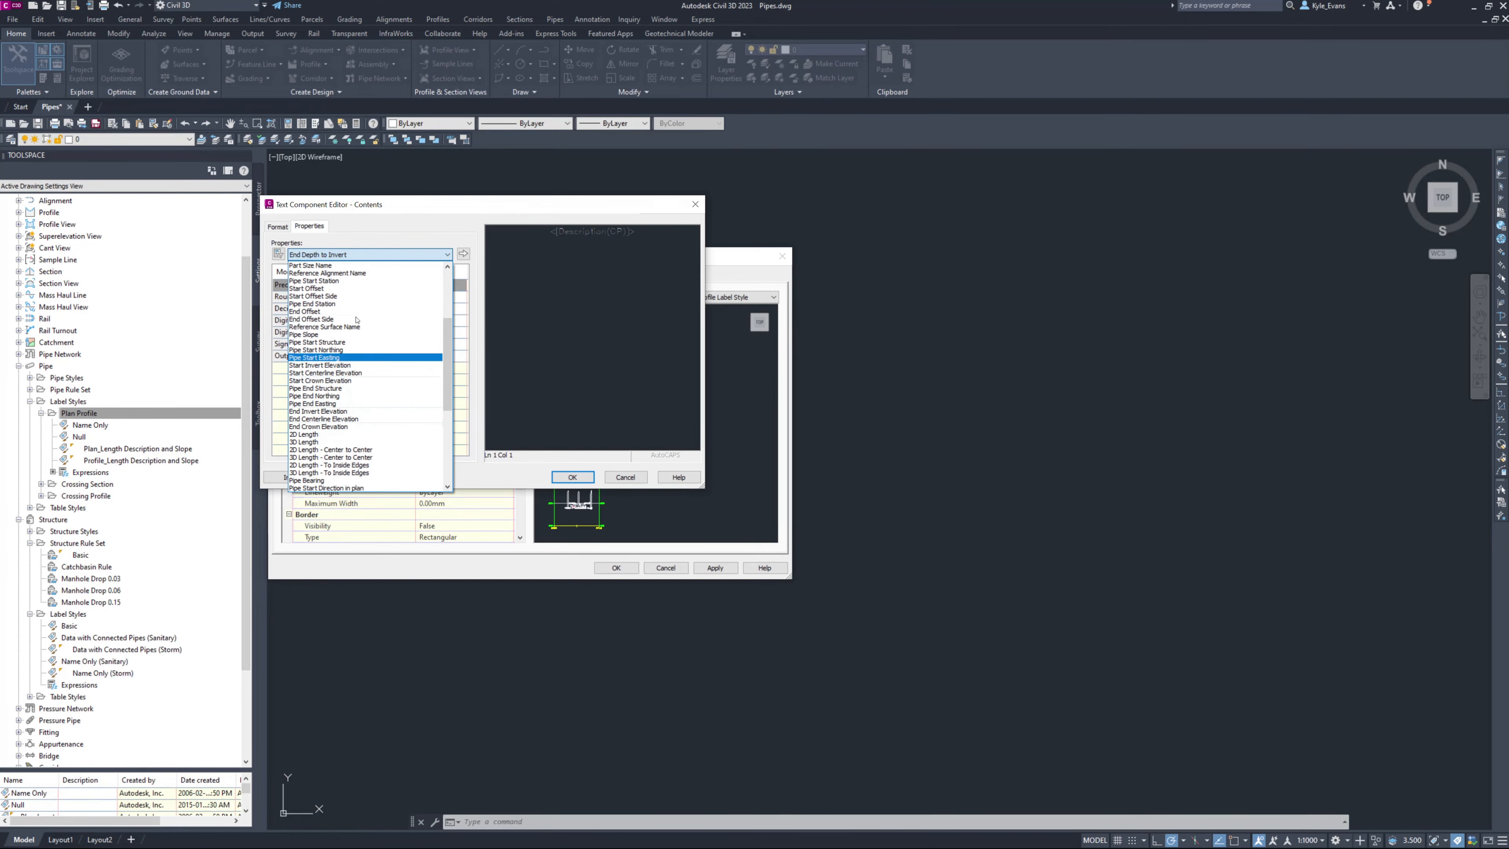
scroll(349, 350, down, 2)
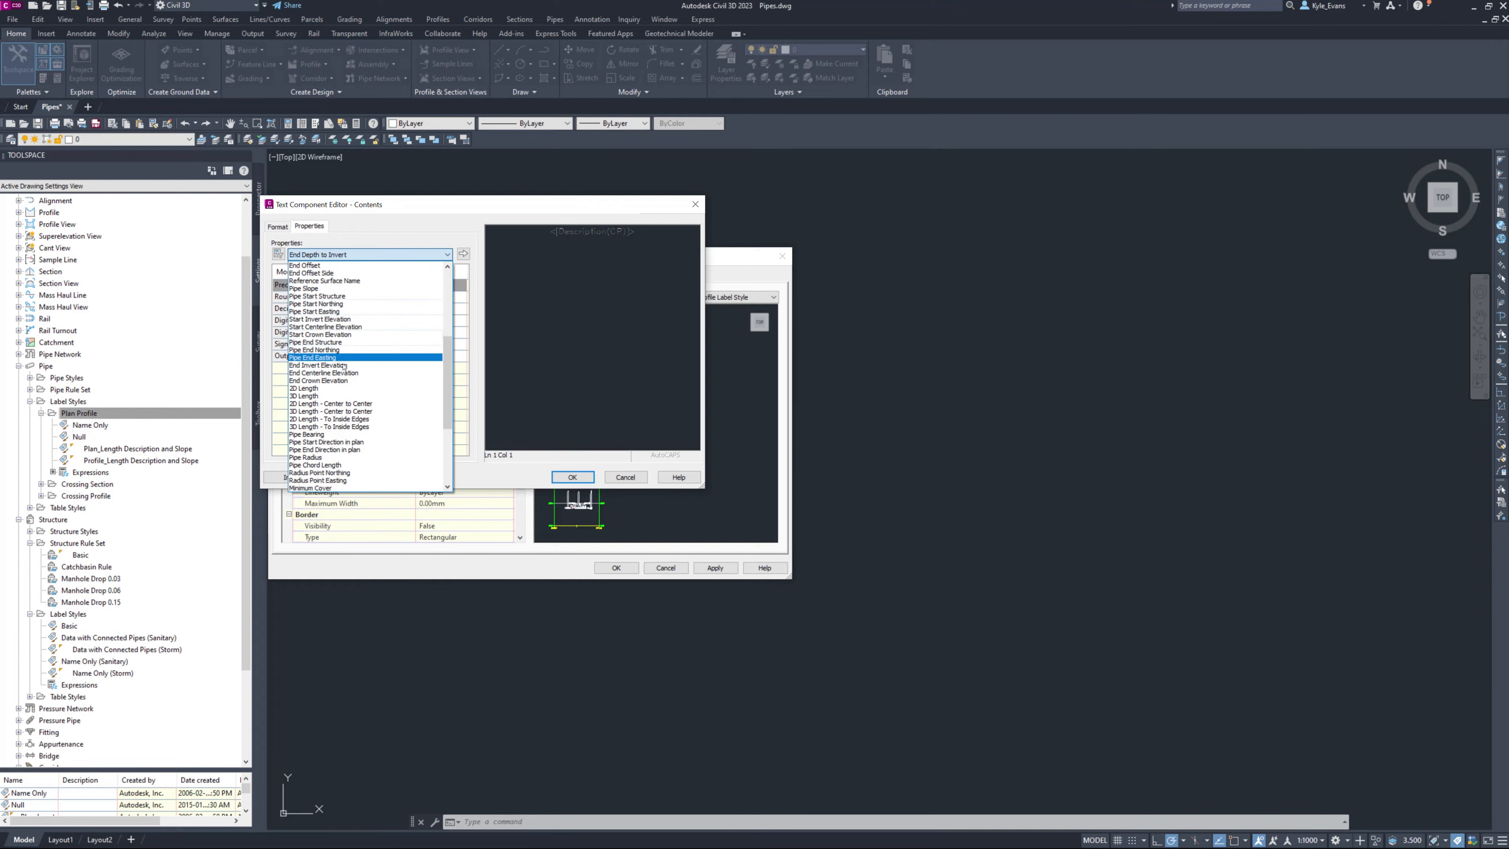
scroll(374, 381, down, 6)
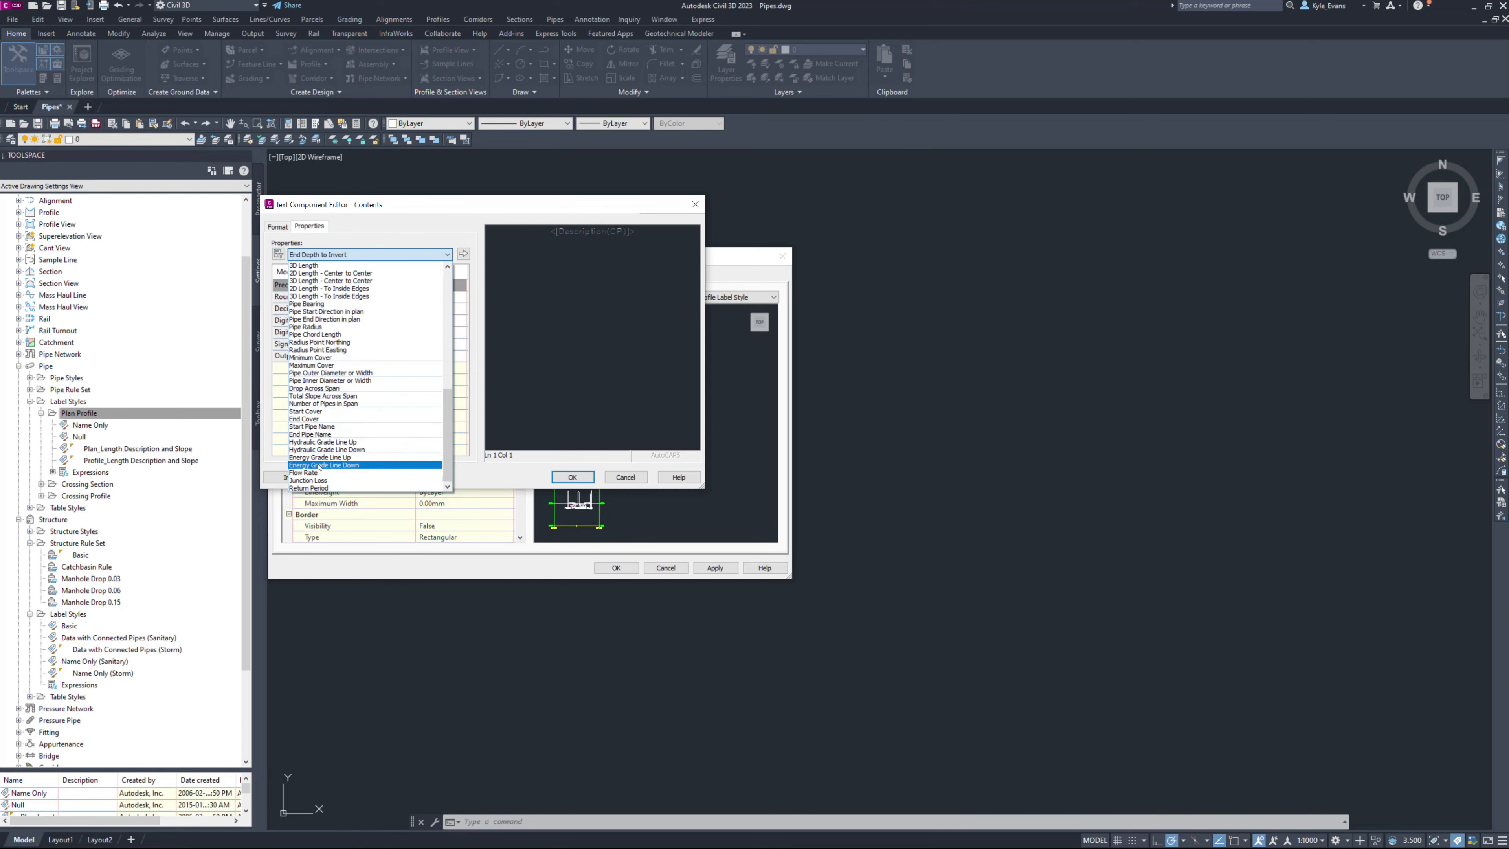
click(438, 254)
drag(642, 232, 417, 303)
key(Delete)
Insert the Inner Pipe Diameter property into the label contents in millimeters with a precision of 1.
click(357, 254)
scroll(356, 252, up, 5)
scroll(356, 389, down, 2)
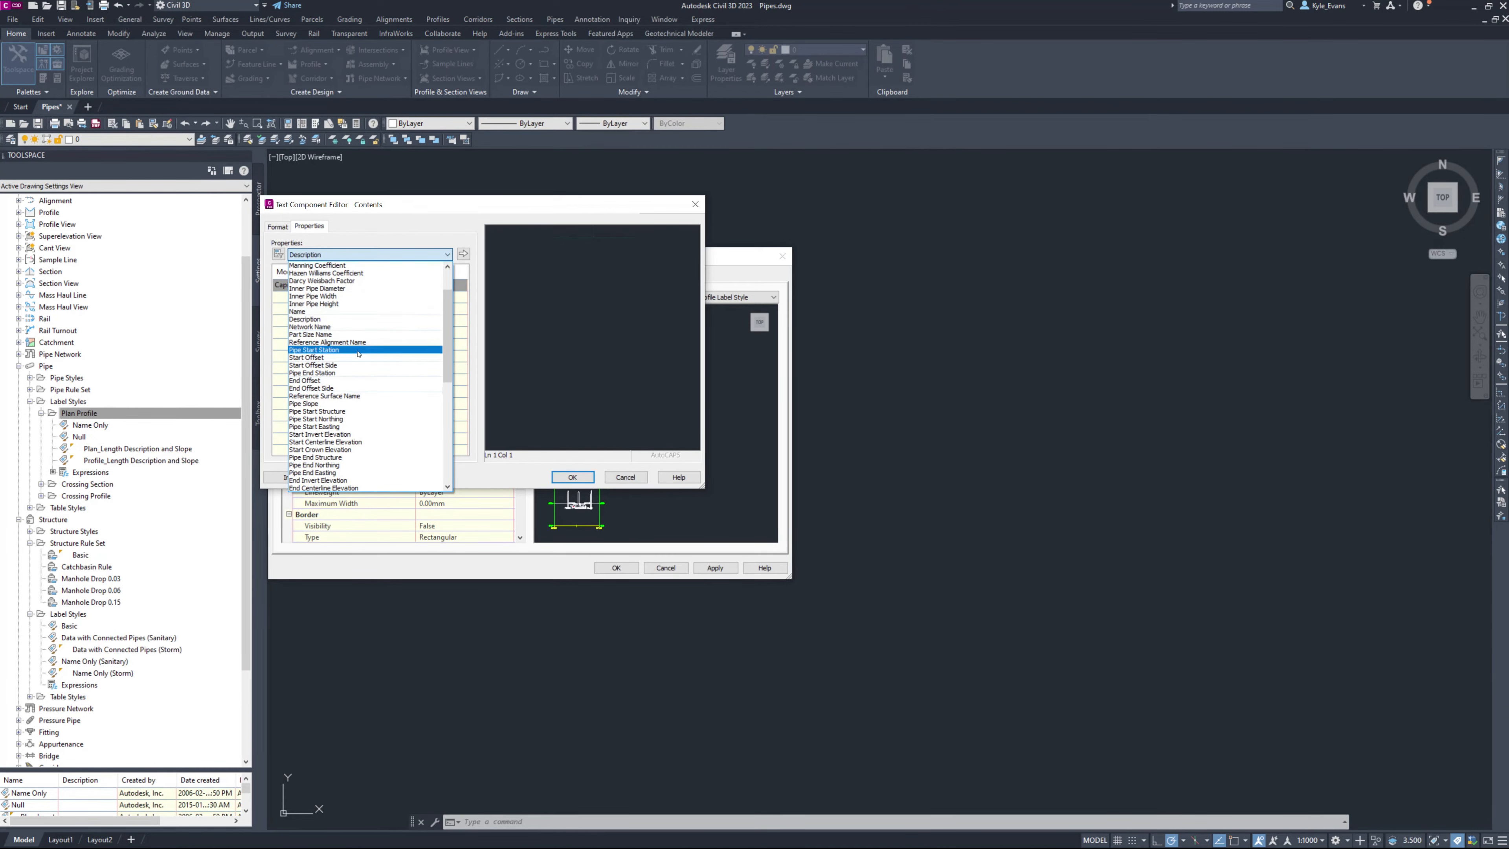
drag(448, 349, 451, 424)
scroll(357, 388, up, 10)
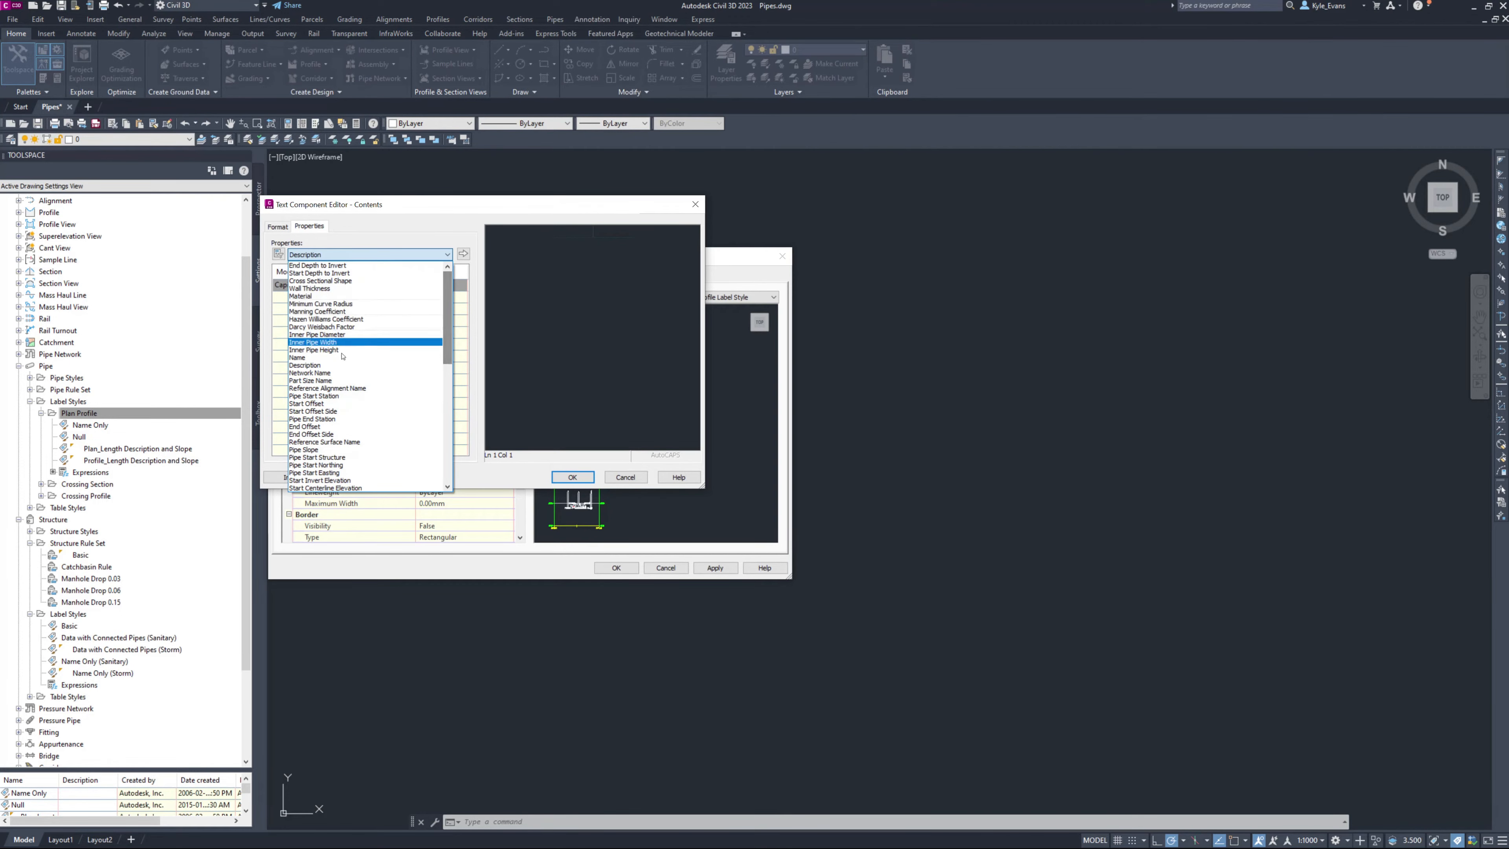
click(339, 335)
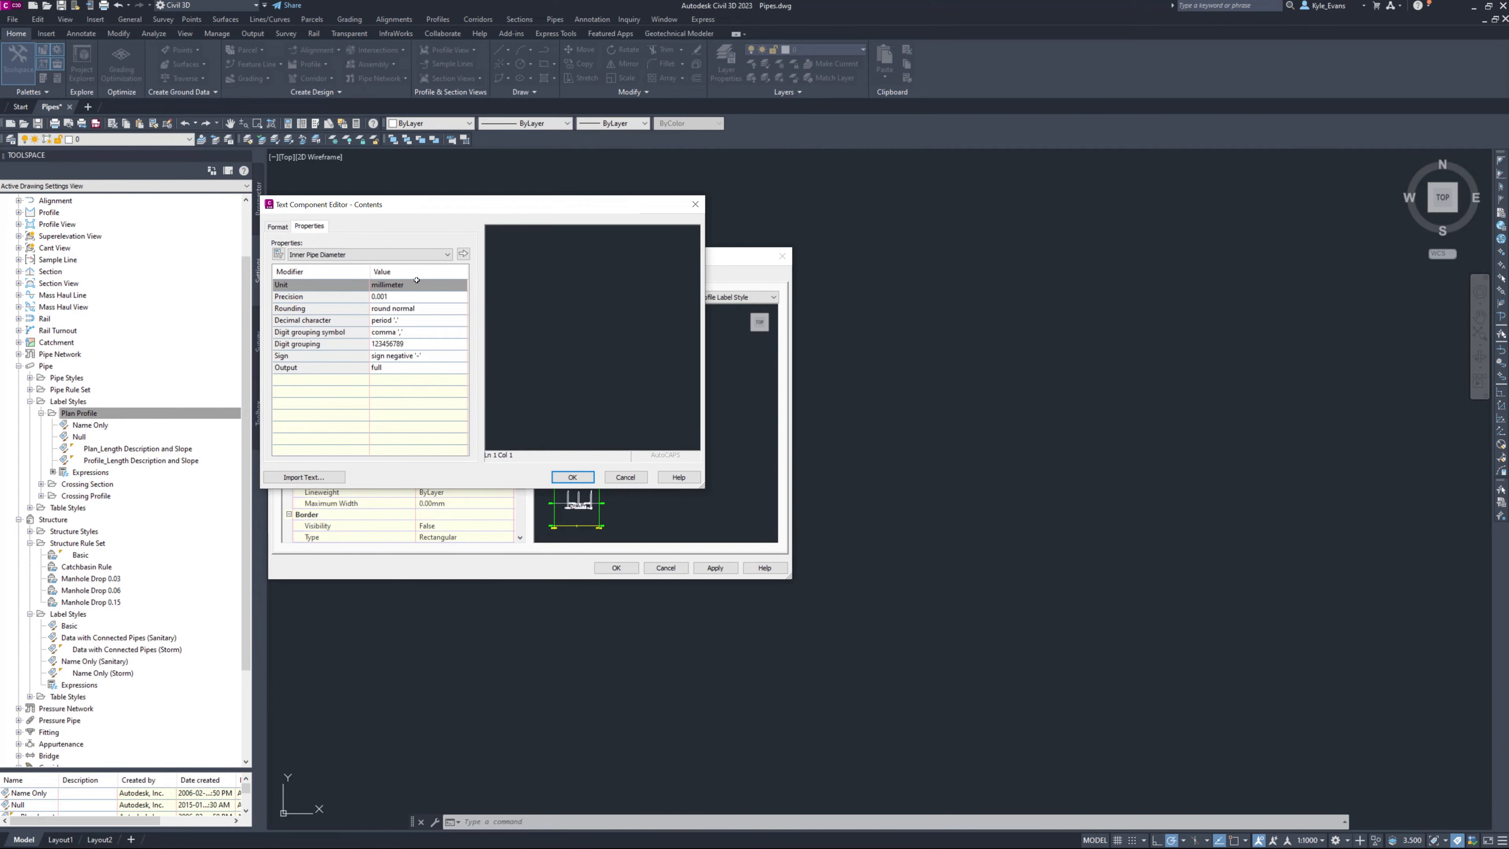
click(437, 296)
click(456, 296)
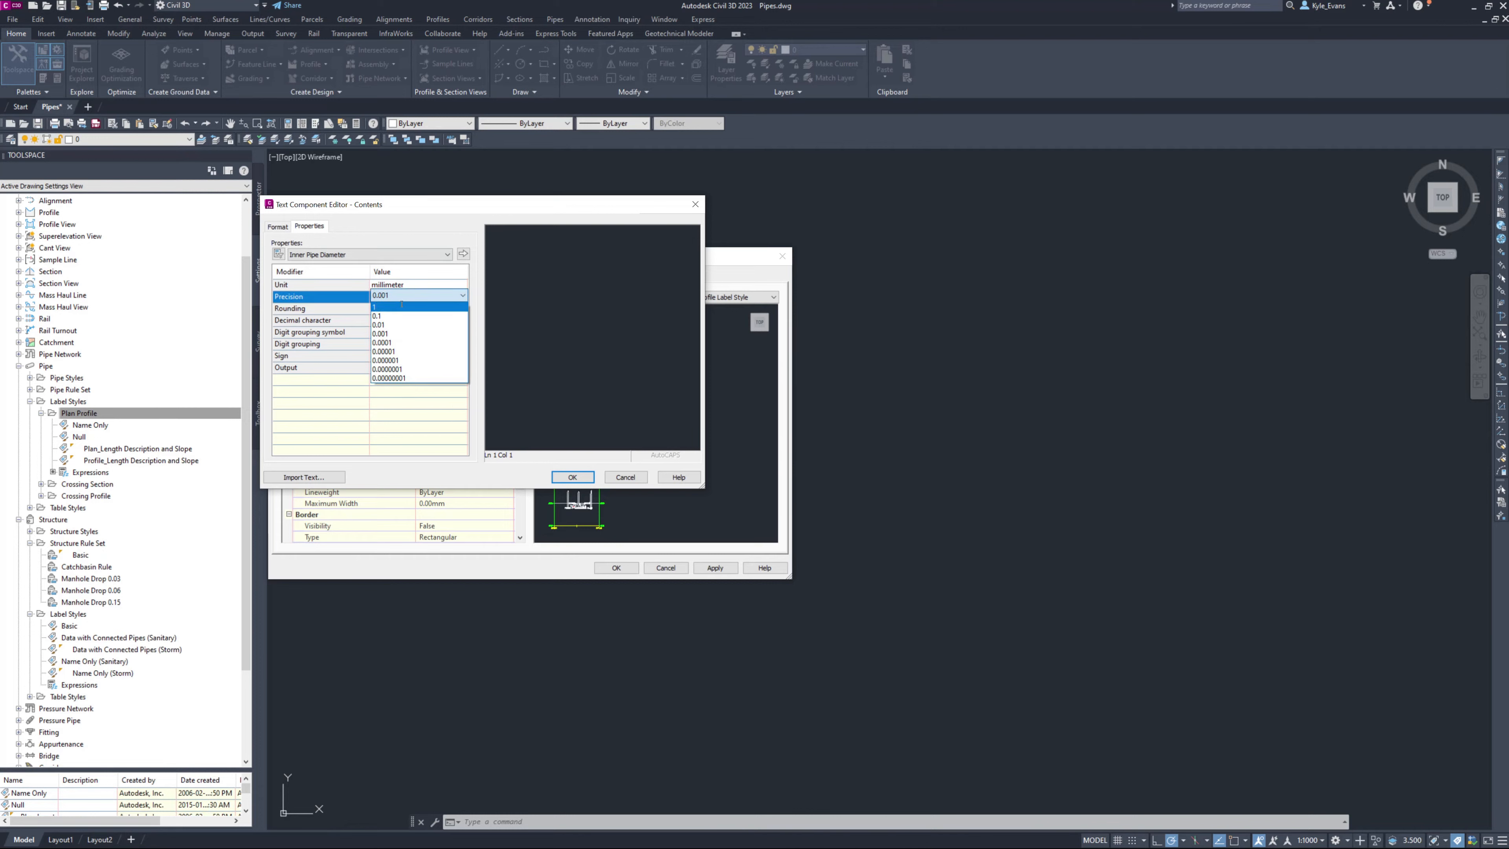
click(389, 307)
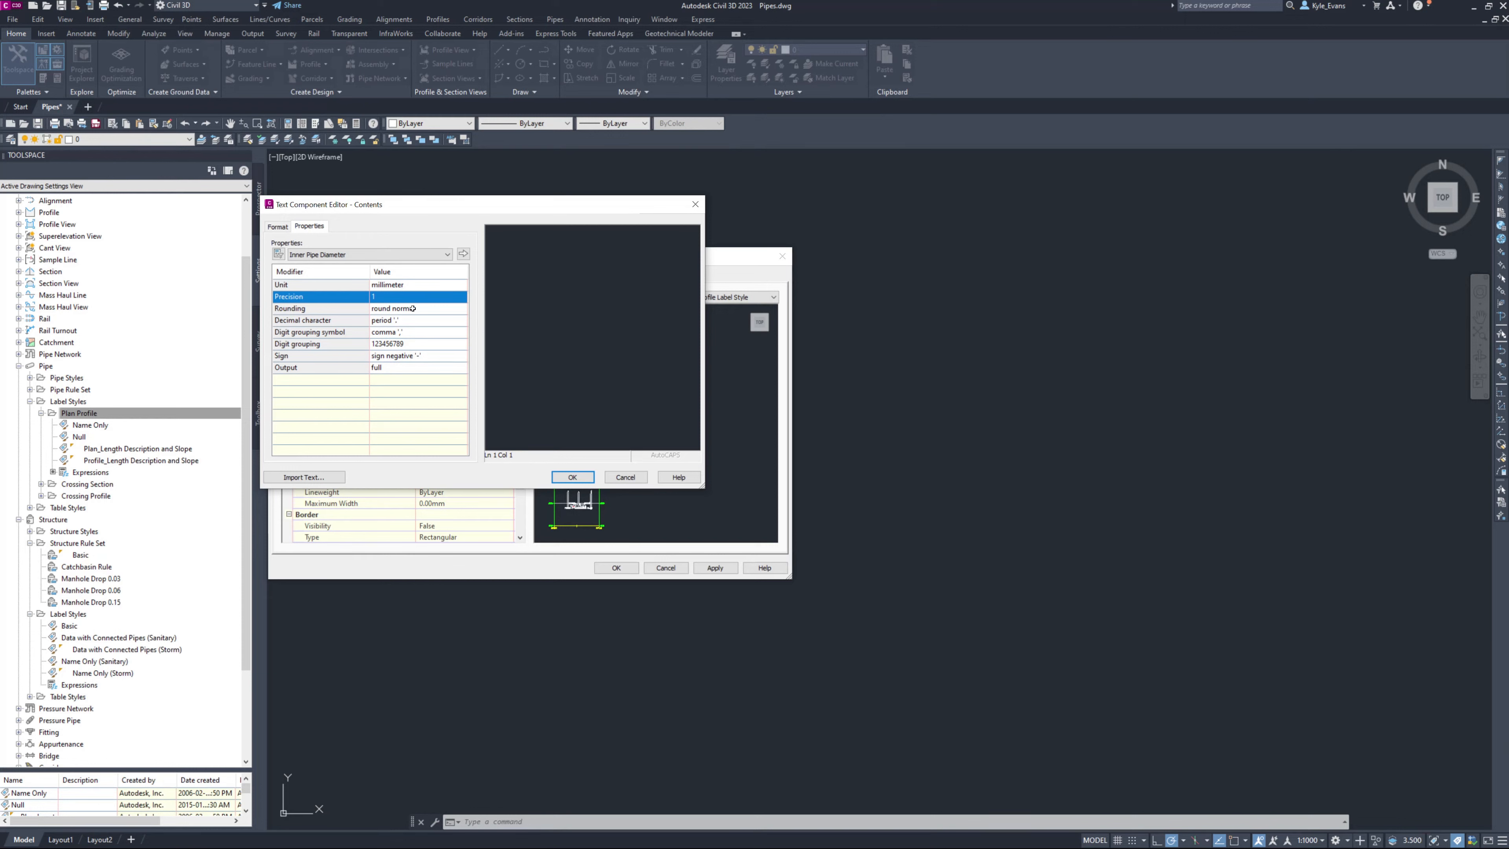
click(463, 254)
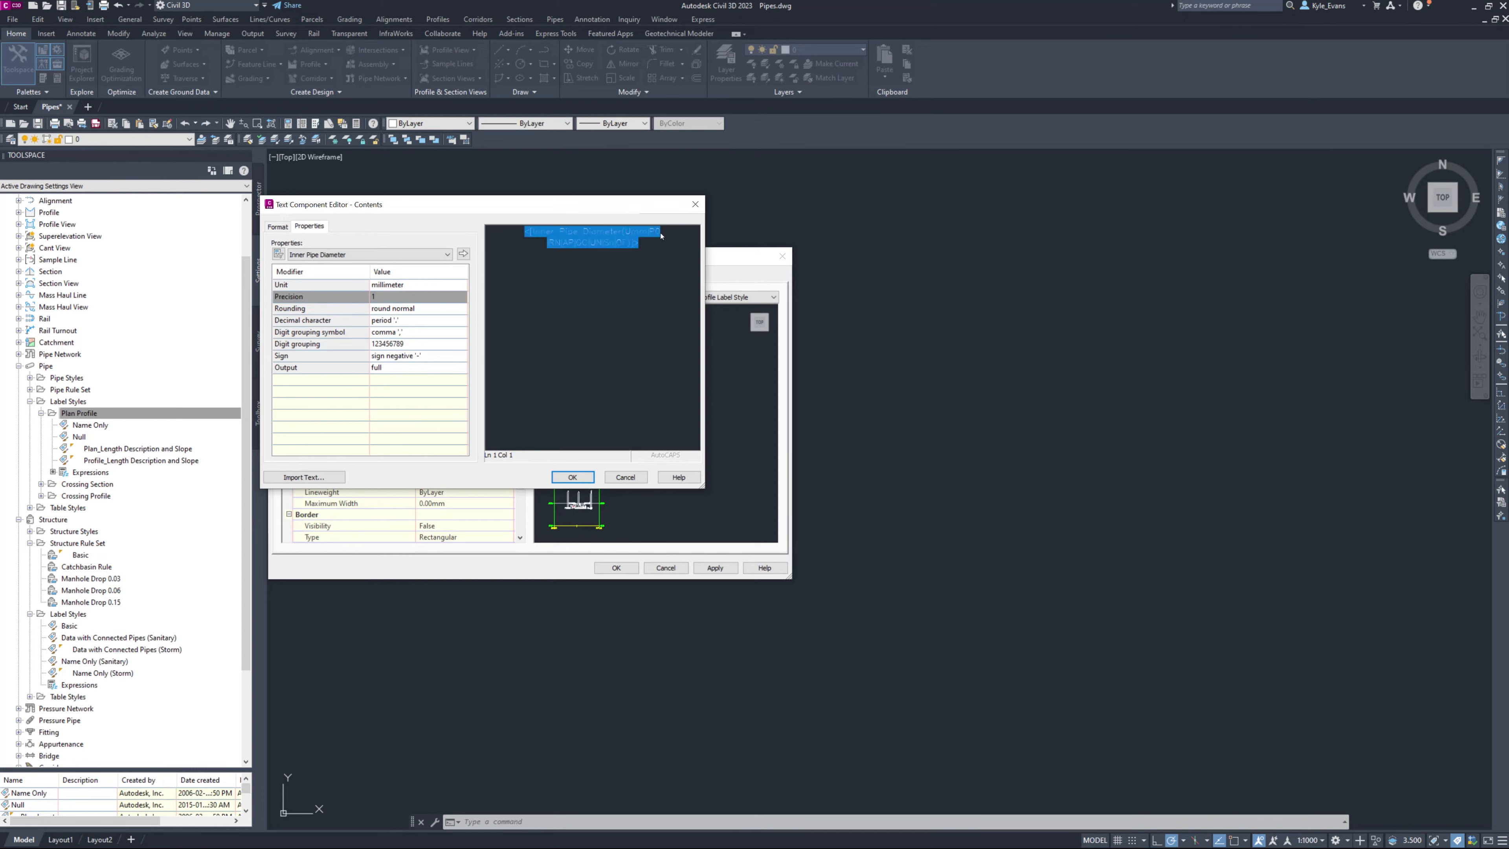
Add the text "ø - STM -" after the inner pipe diameter field.
click(658, 248)
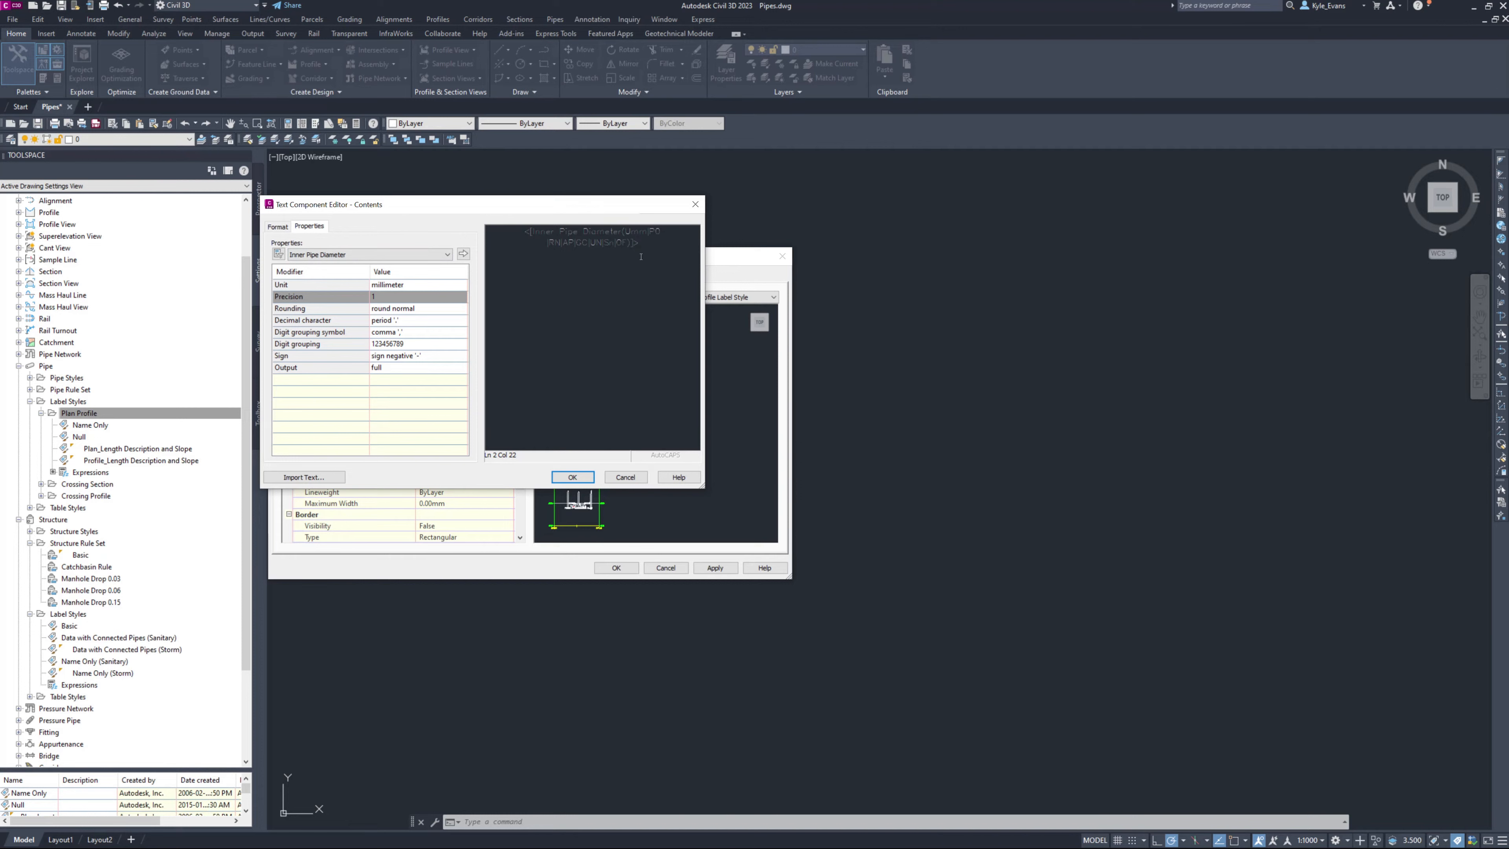
text(ø -)
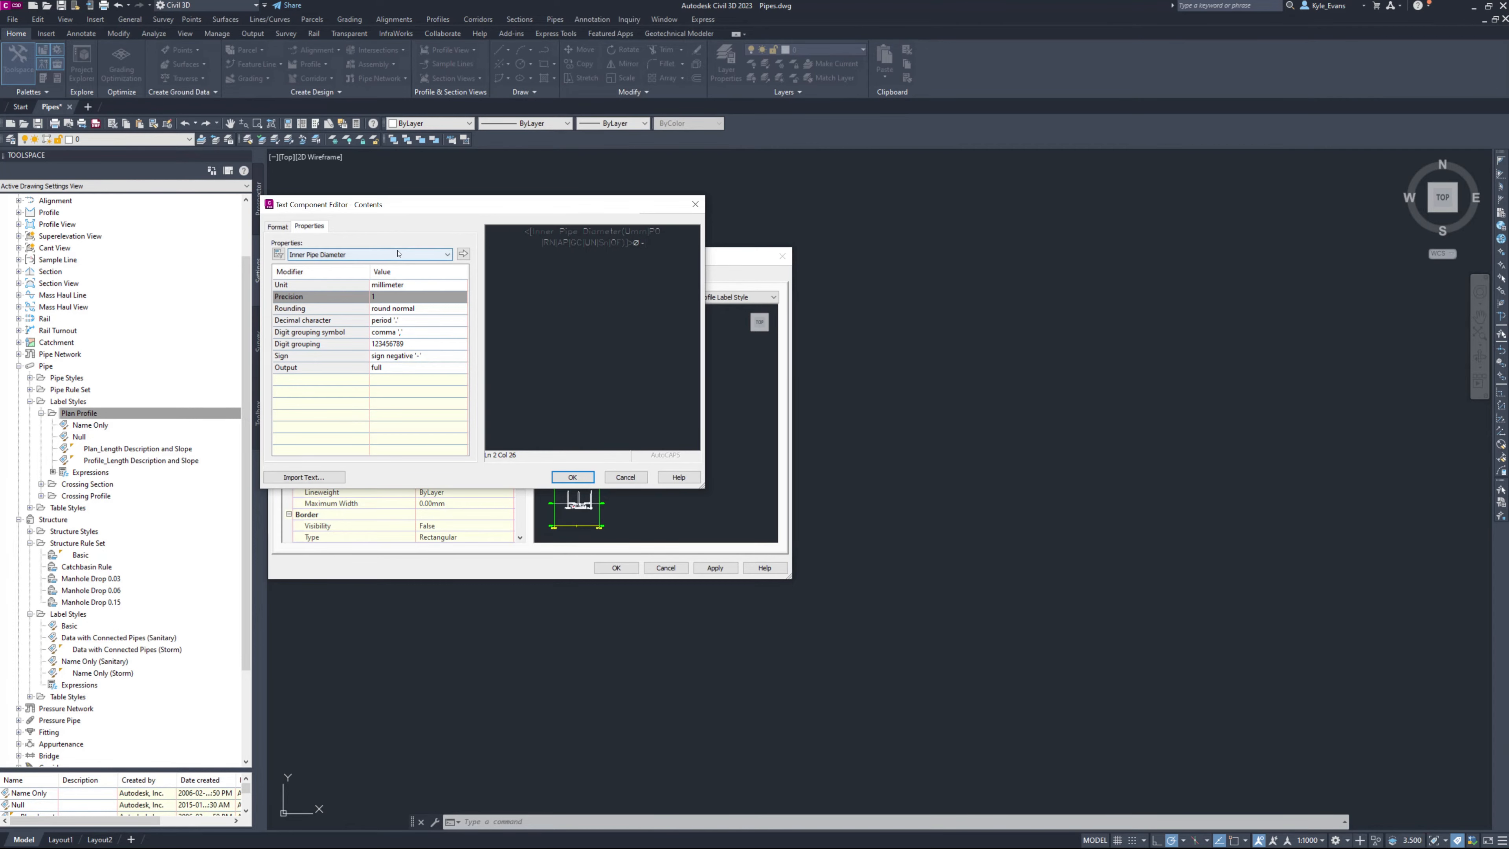
drag(388, 208, 418, 295)
text(STM -)
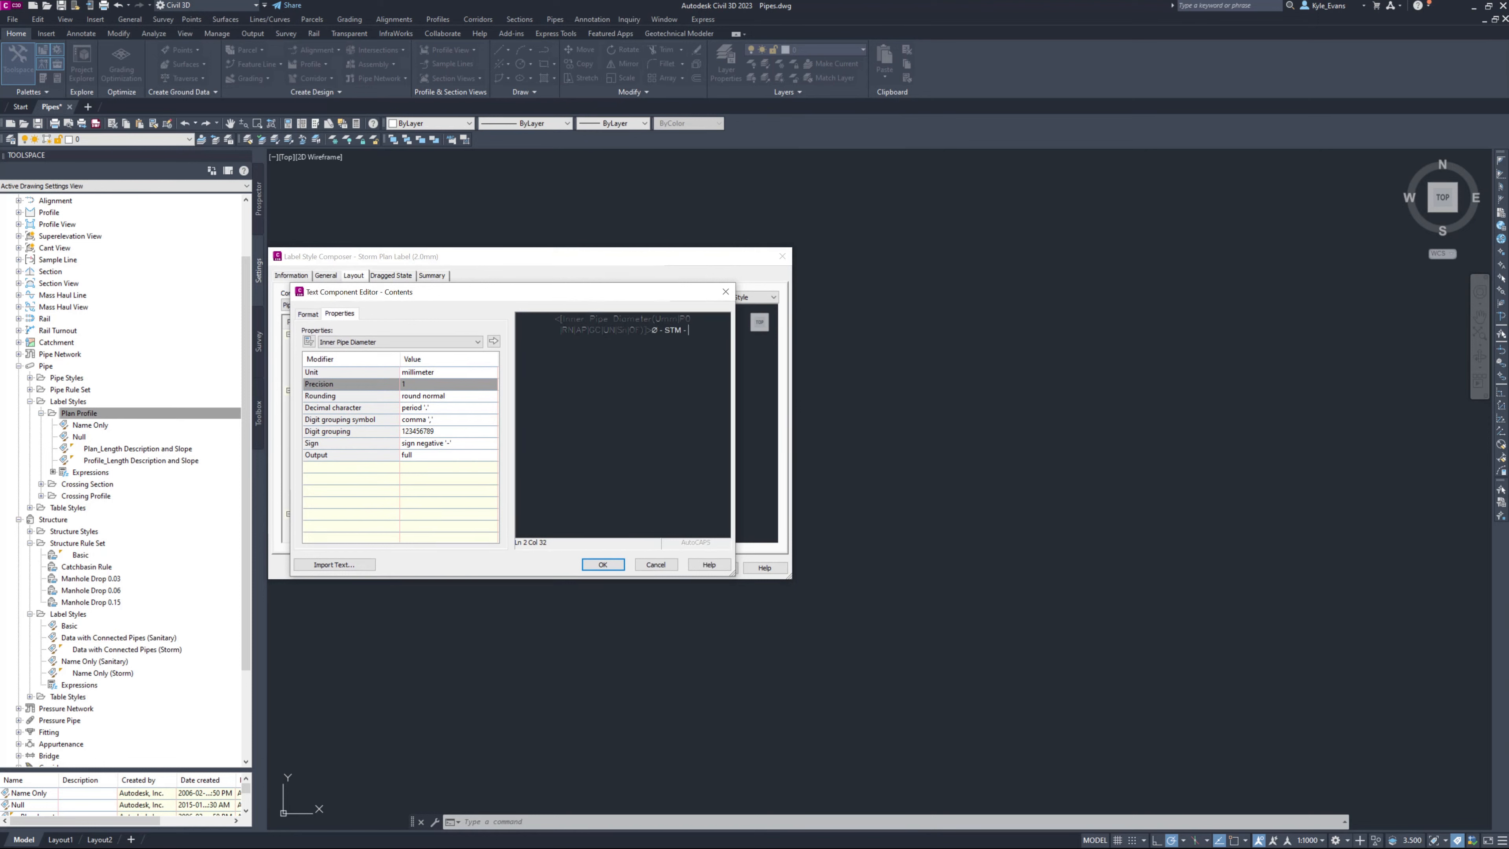
Append the Material property with upper case capitalization to the label contents, followed by a dash.
click(405, 343)
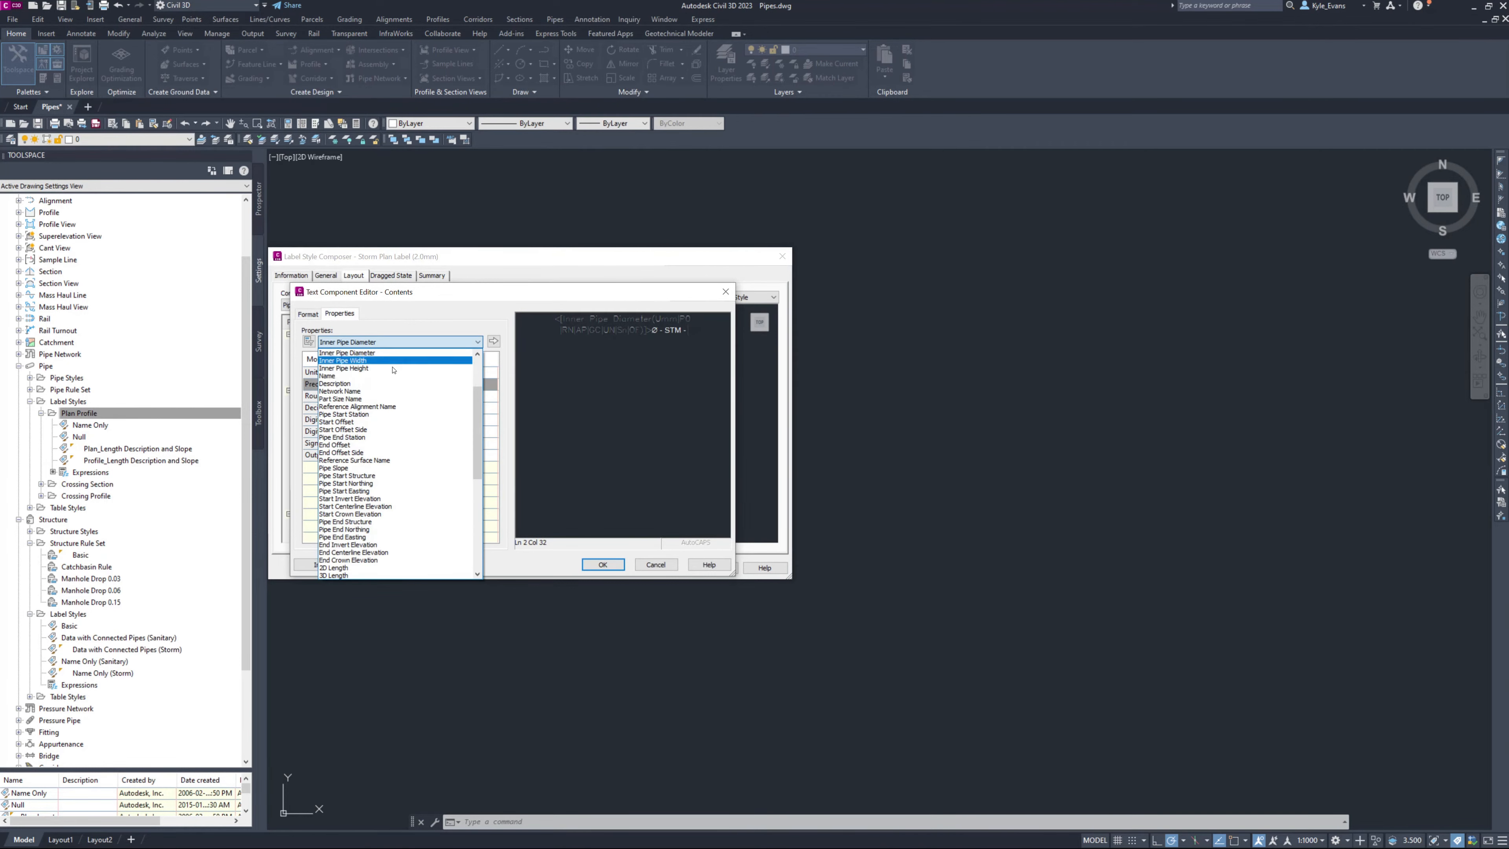
scroll(453, 380, up, 3)
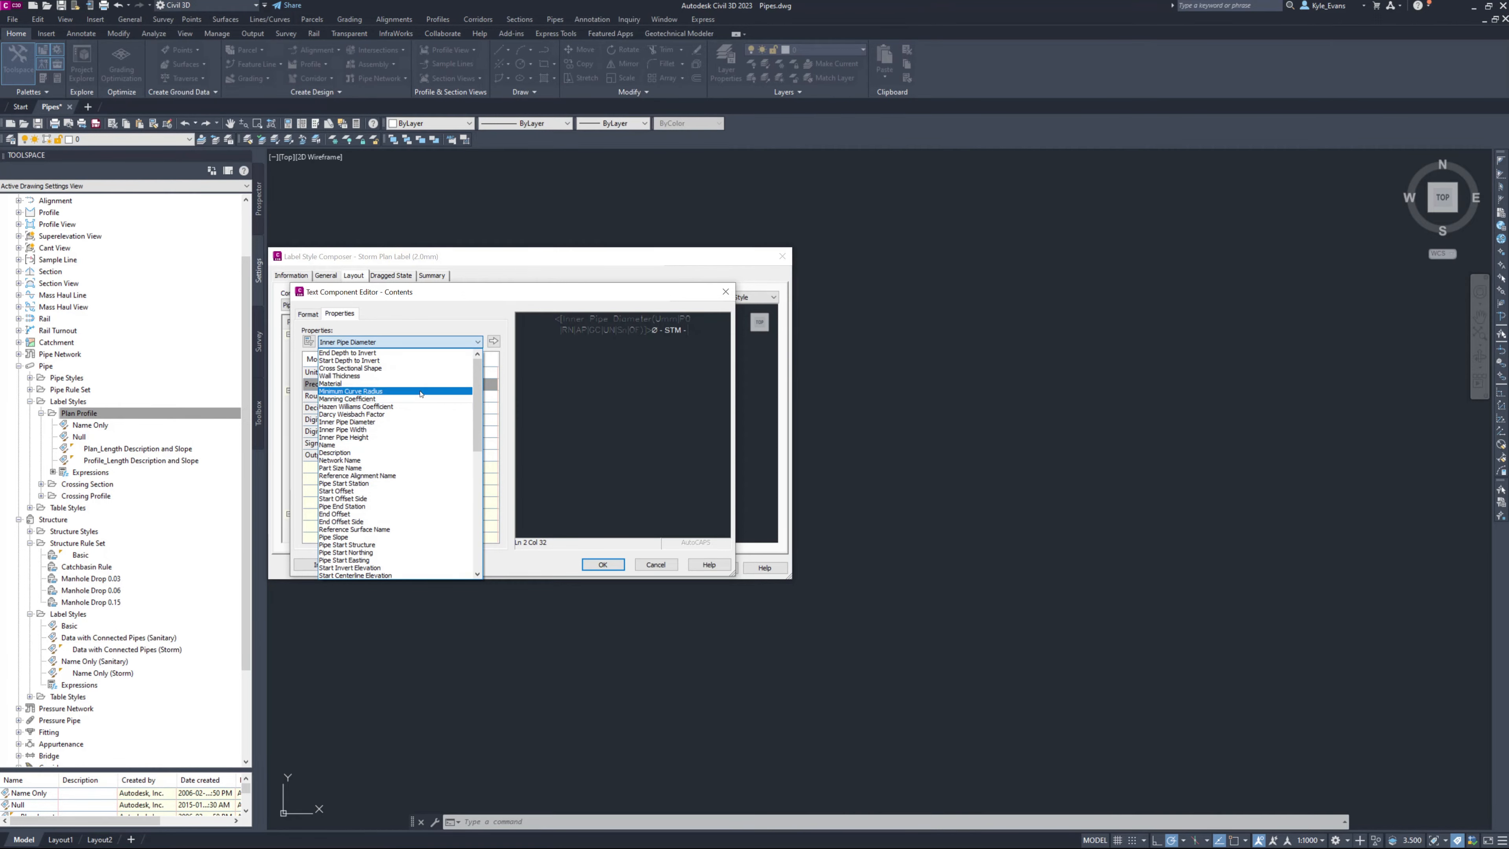
click(454, 383)
click(456, 369)
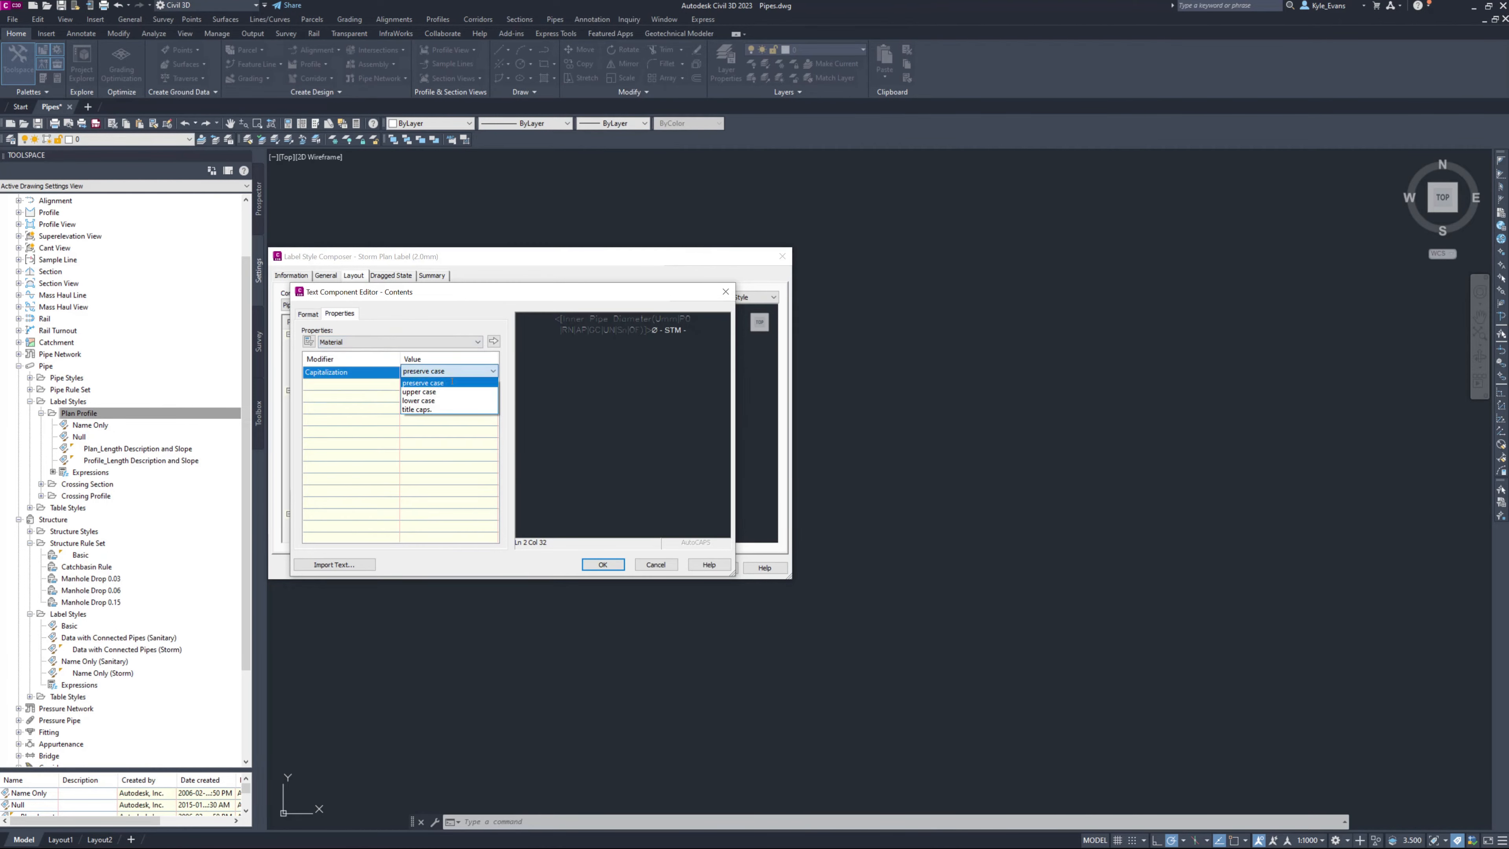
click(452, 392)
click(494, 342)
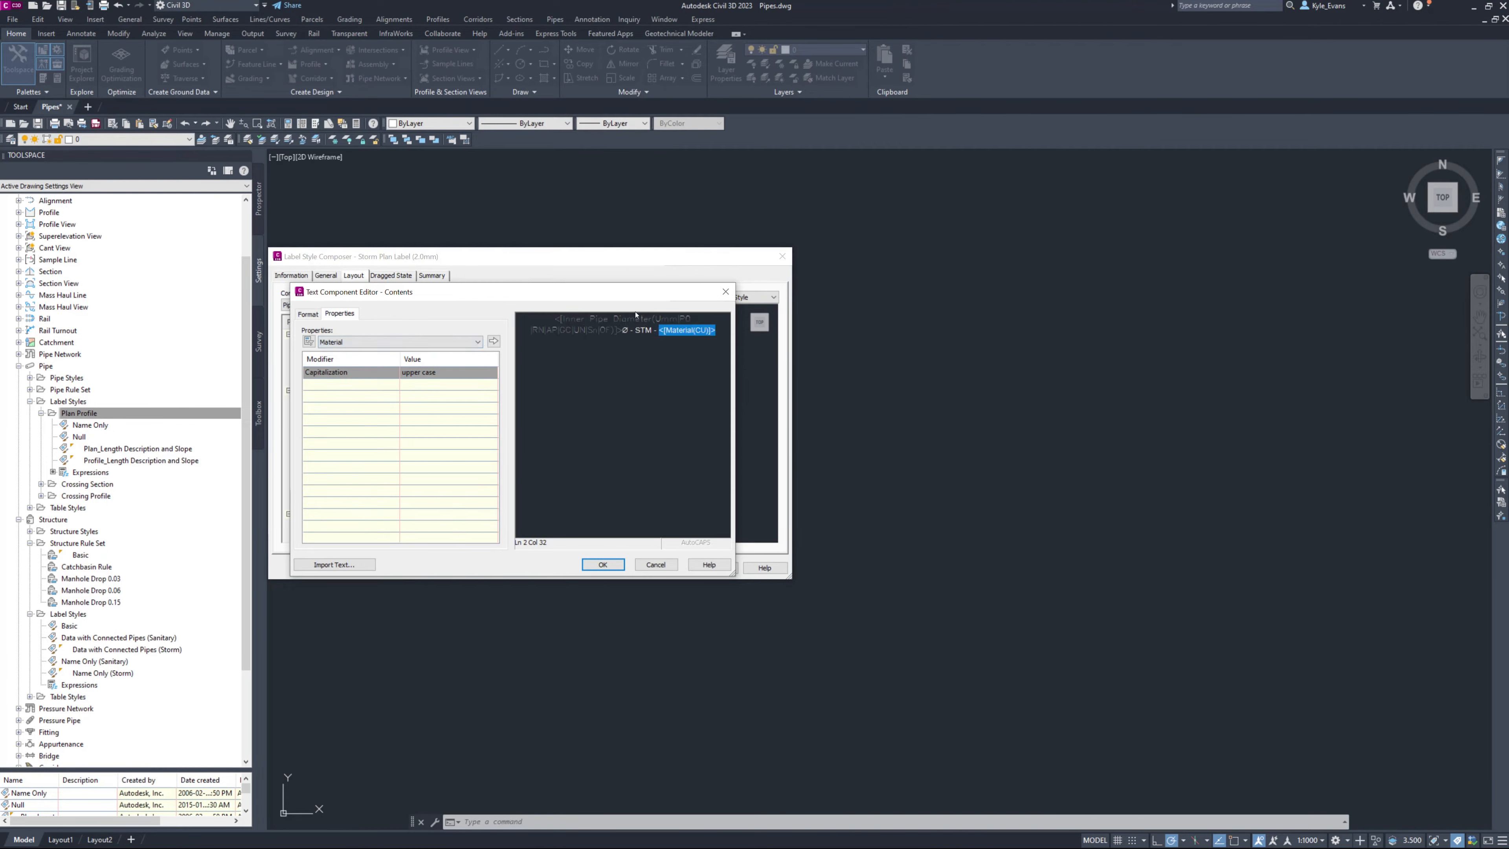
click(724, 331)
text(-)
Append the 2D Length property in meters with a precision of 0.001 to the label contents, followed by the text "m @".
click(372, 343)
scroll(411, 480, up, 2)
drag(479, 439, 483, 546)
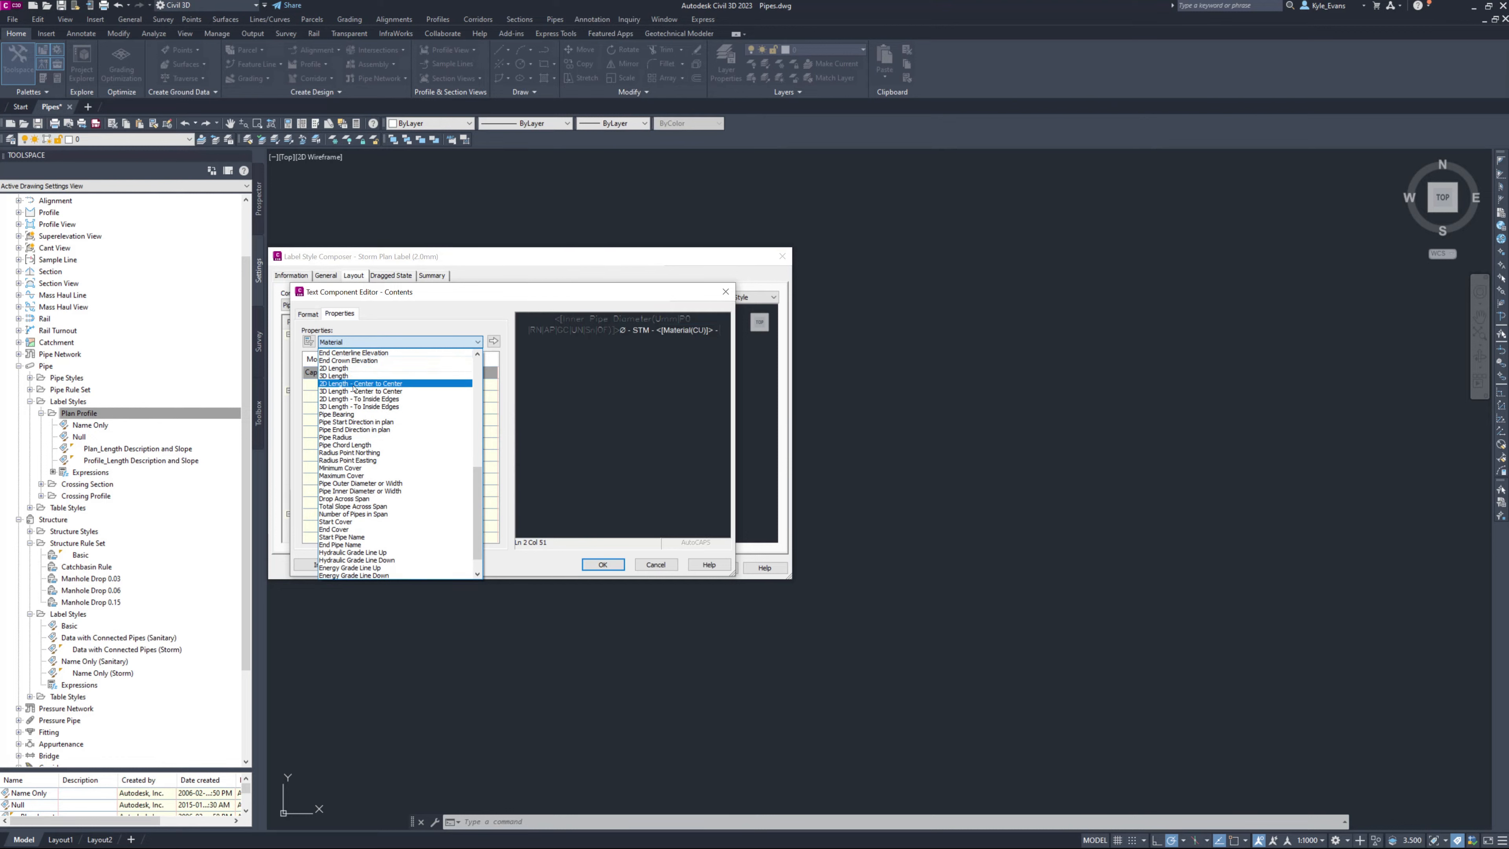
click(356, 369)
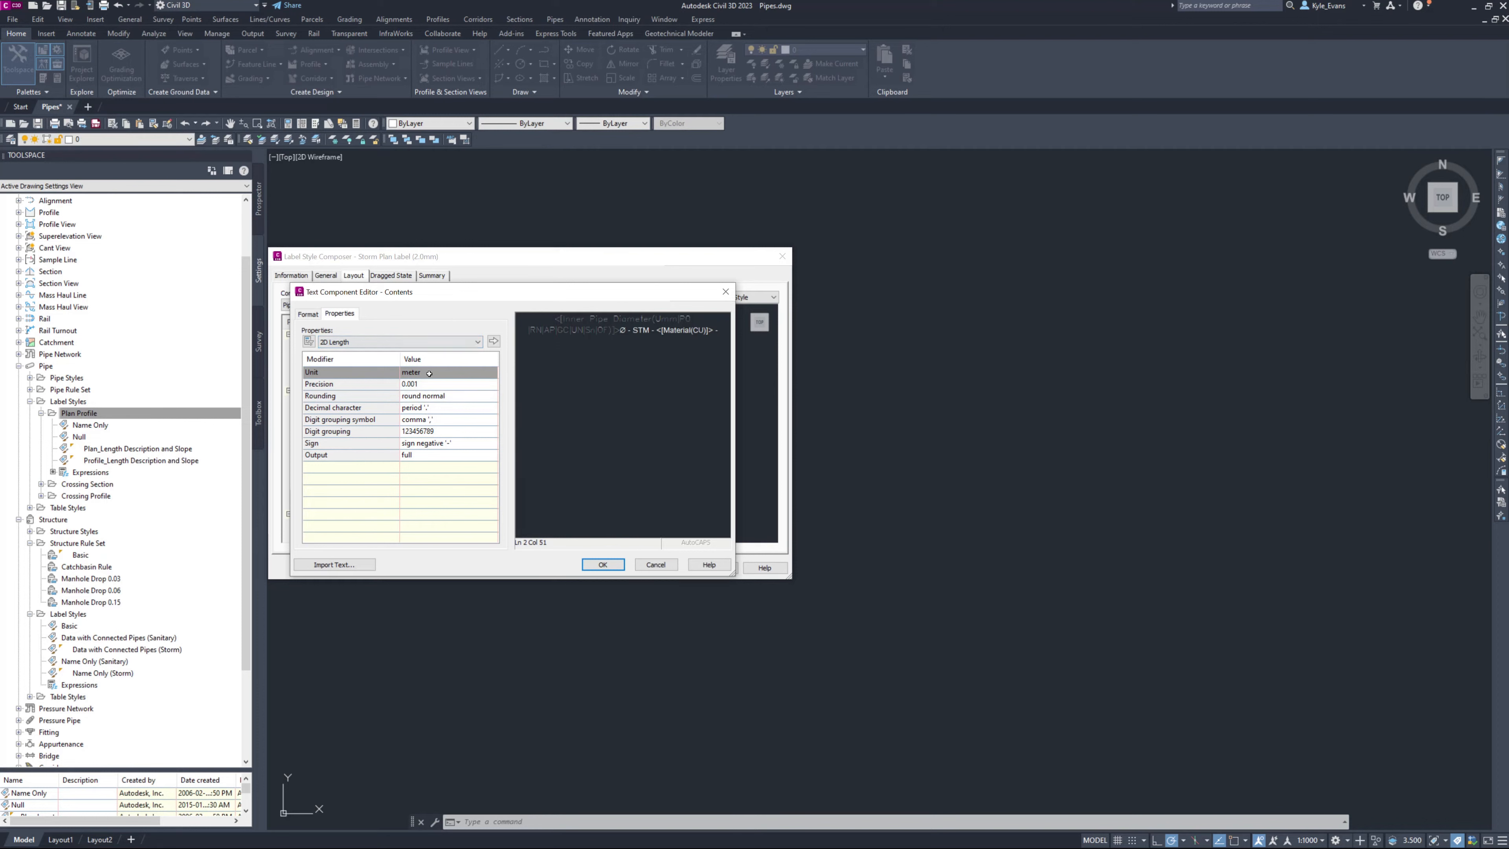
click(450, 383)
click(450, 383)
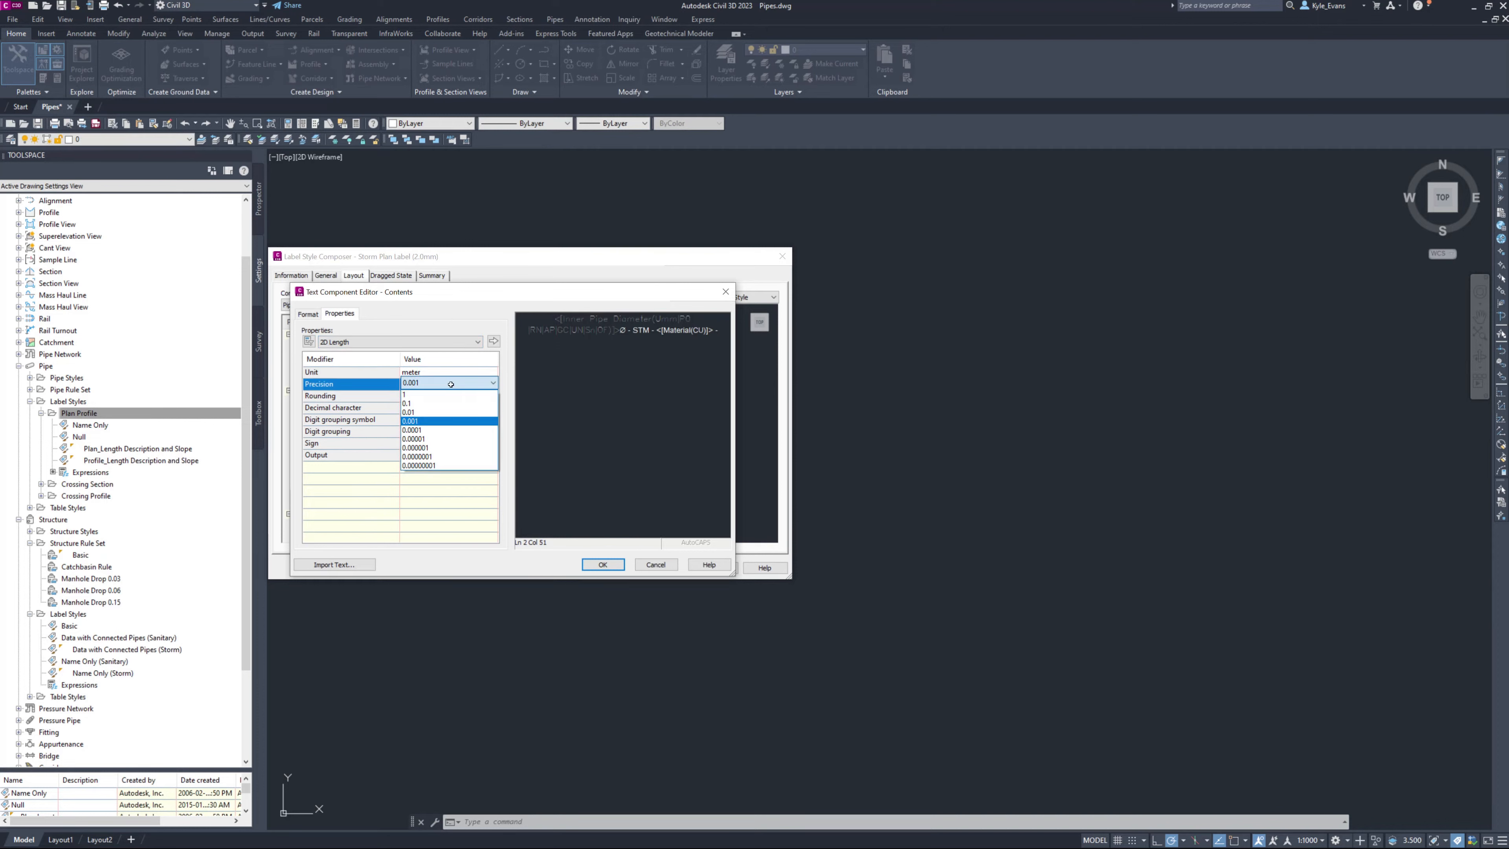
click(506, 355)
click(724, 327)
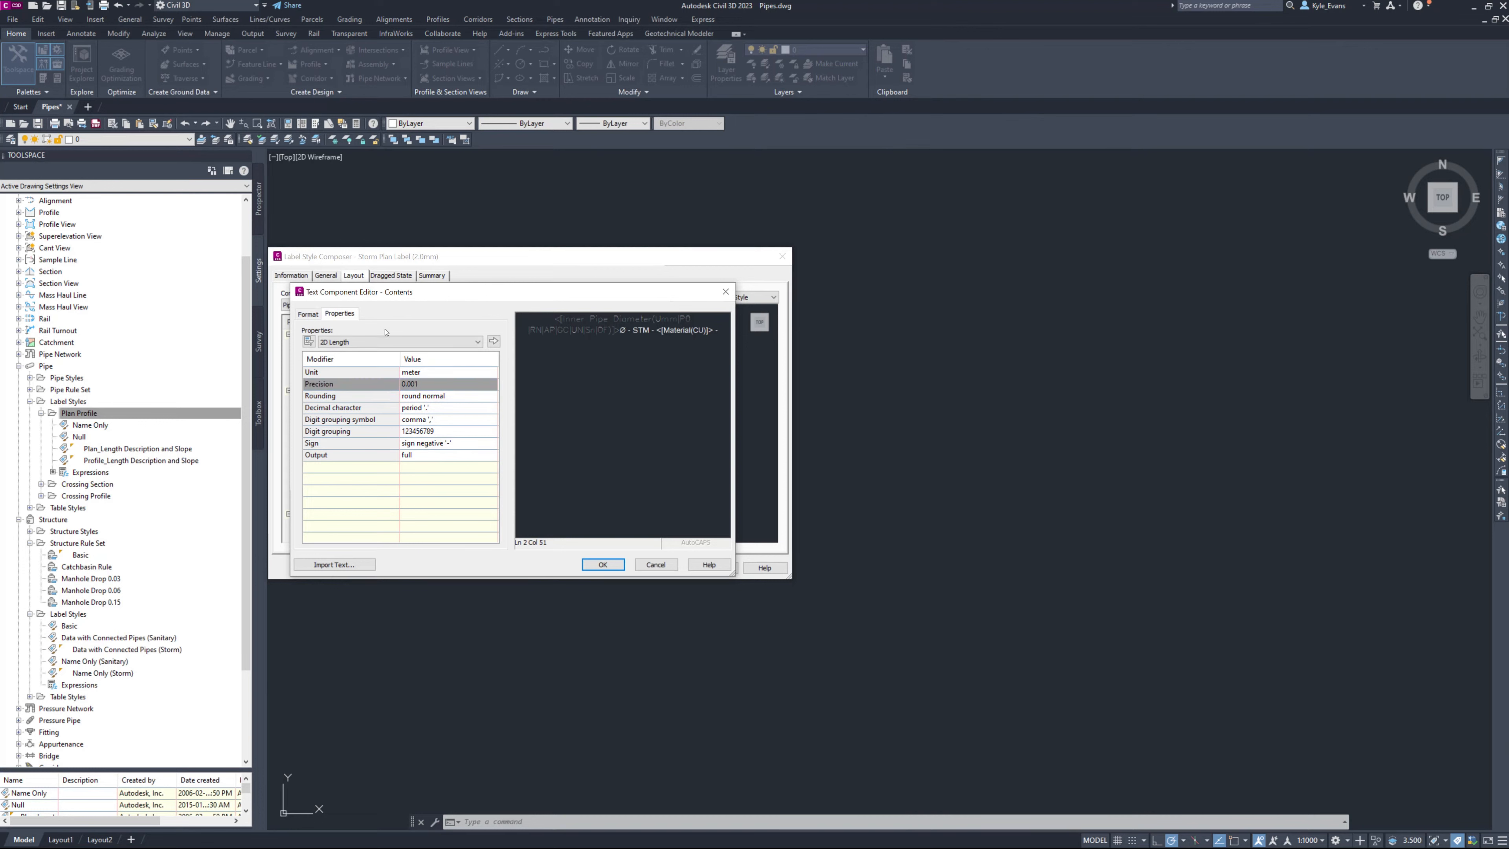
click(493, 341)
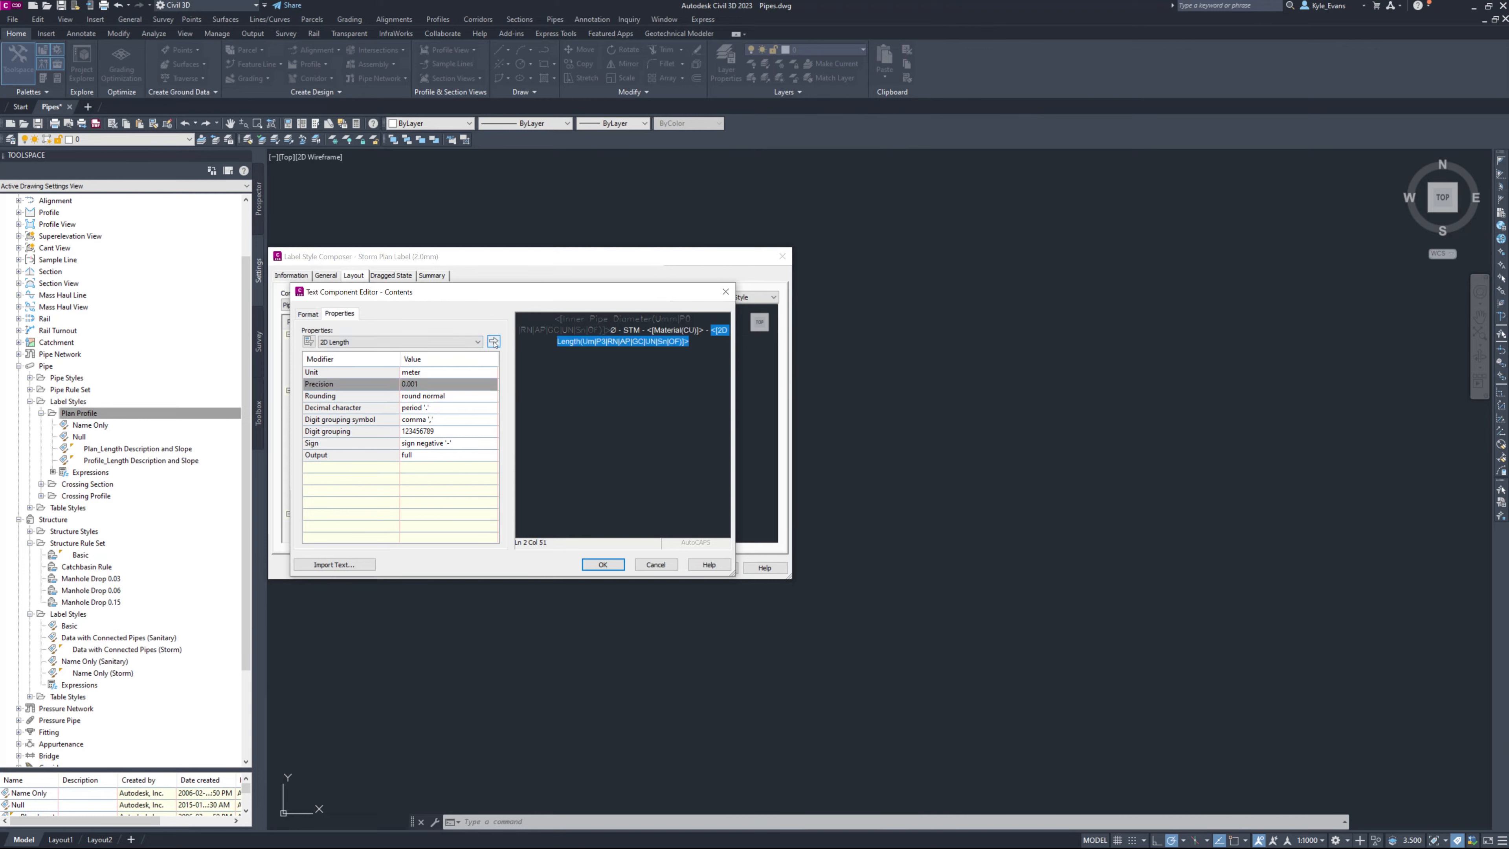
key(End)
text(m @)
Append the Pipe Slope property in percent format with a precision of 0.01 to the label contents.
click(386, 342)
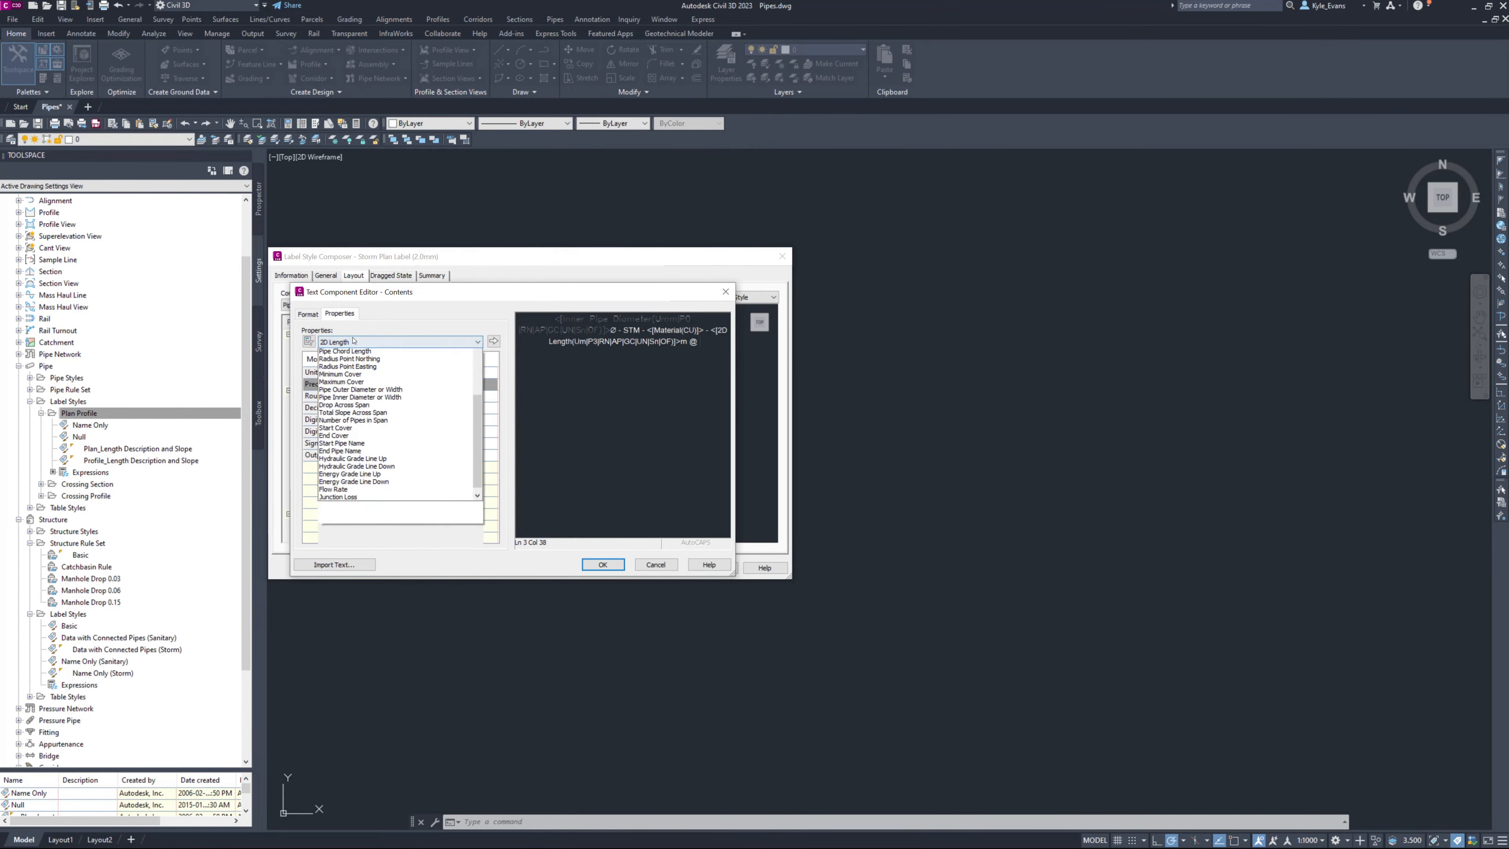
scroll(401, 474, down, 1)
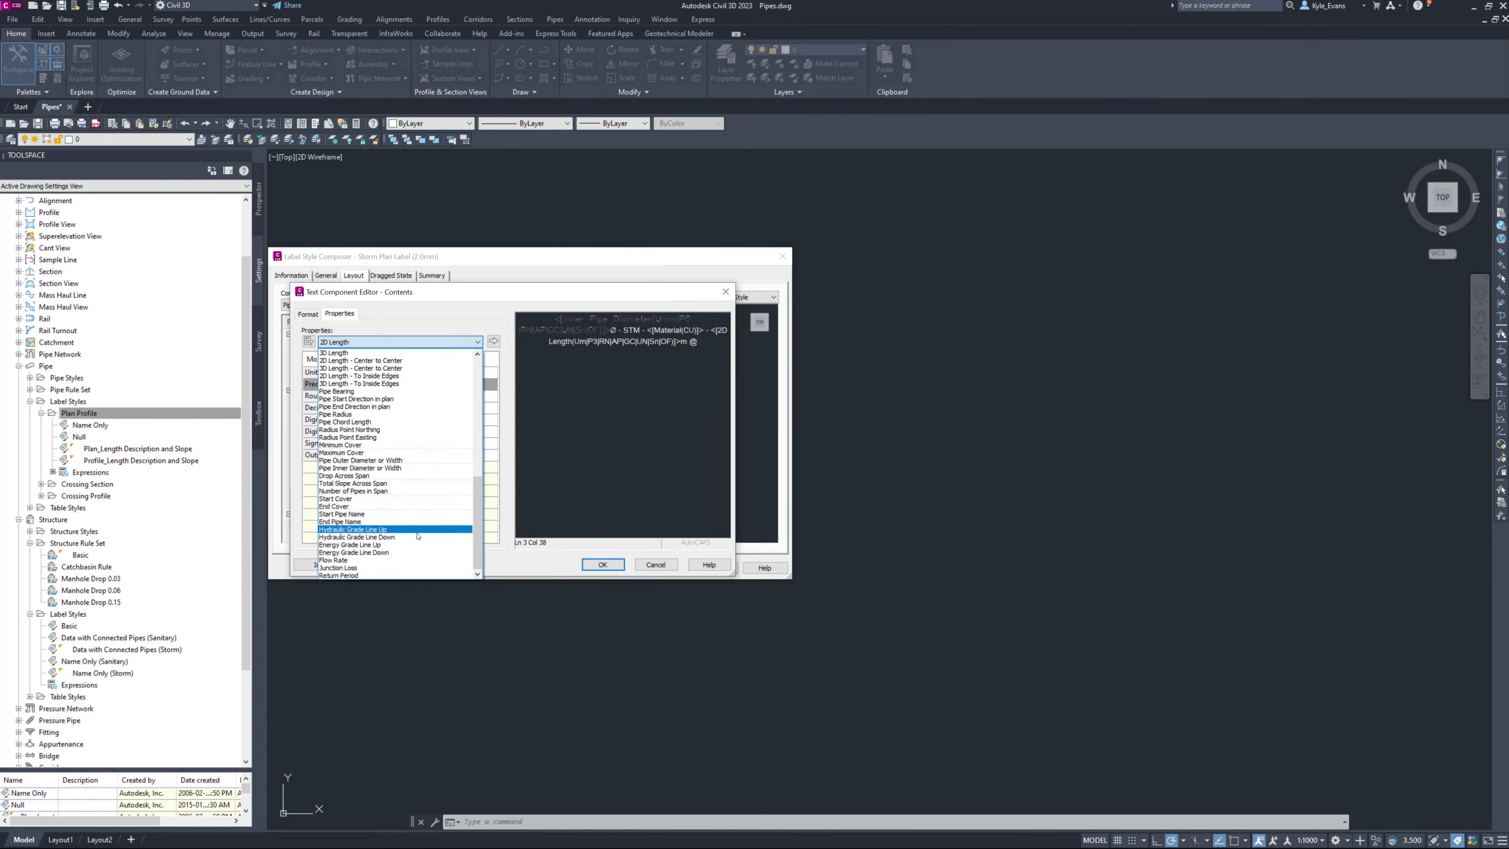
drag(477, 499, 490, 365)
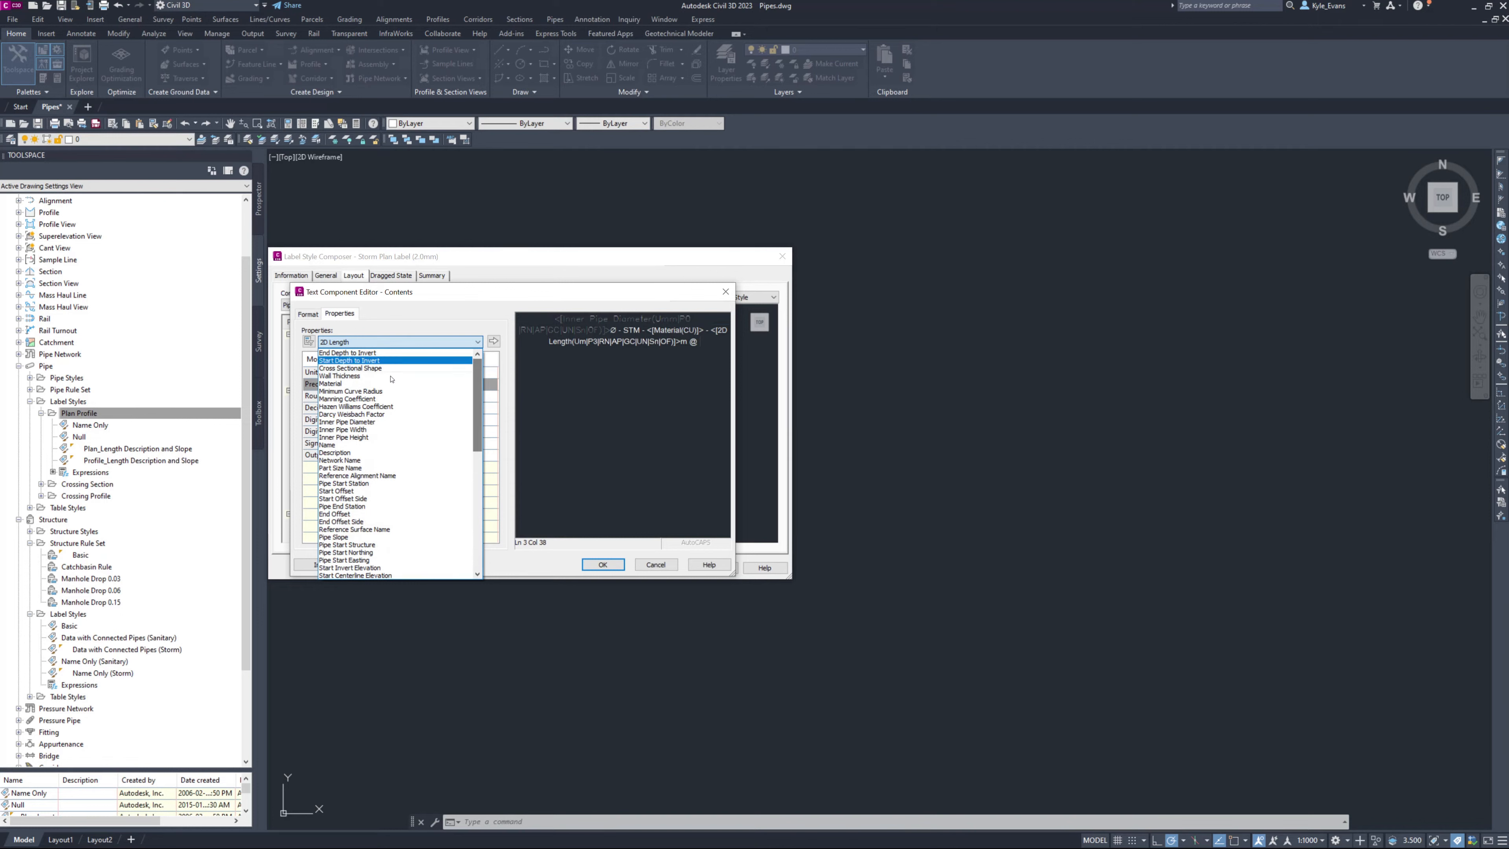
drag(477, 419, 483, 456)
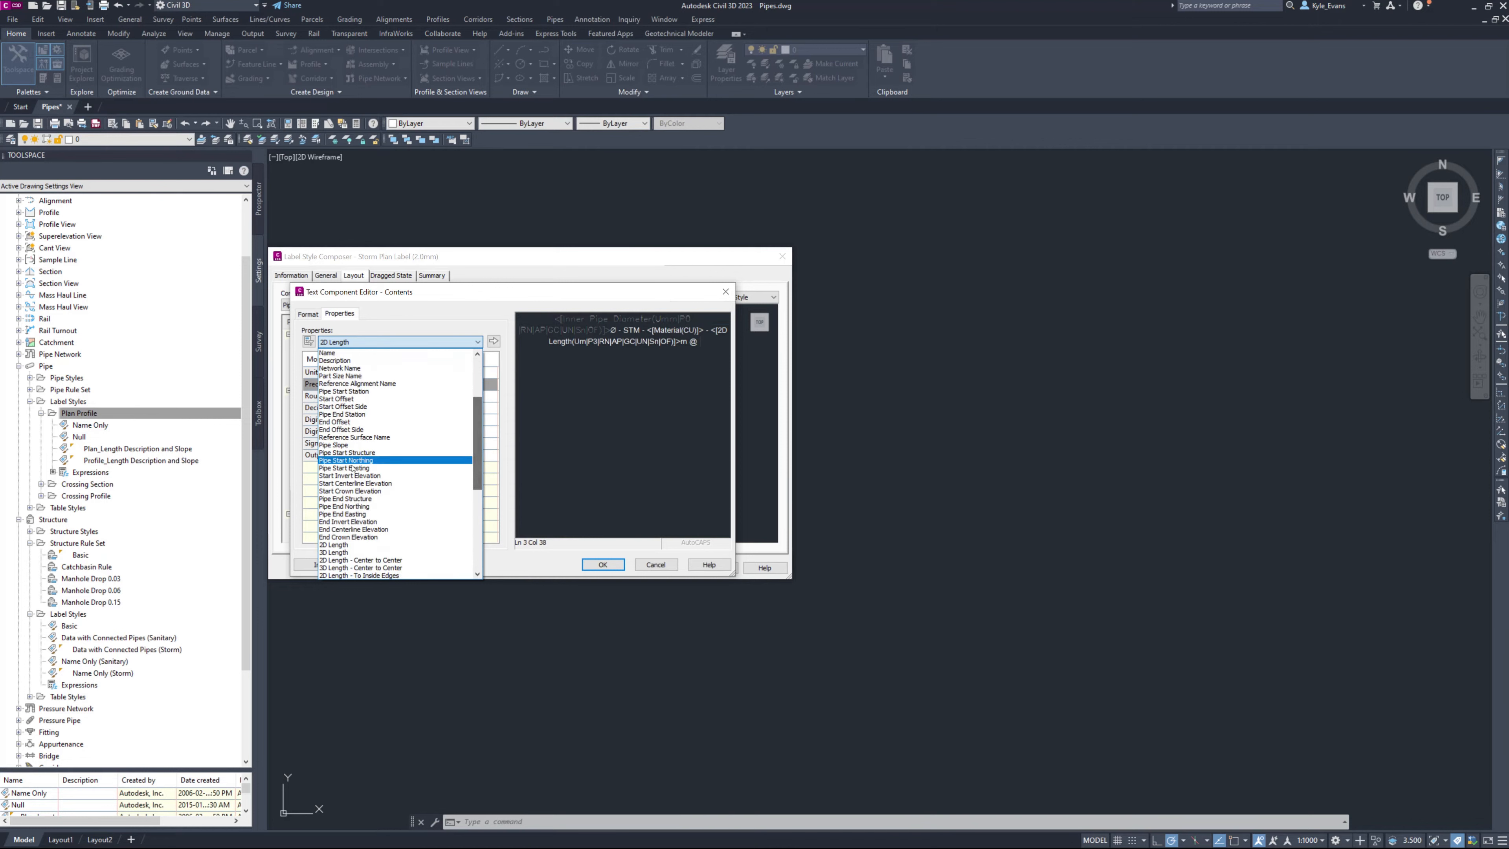
click(416, 453)
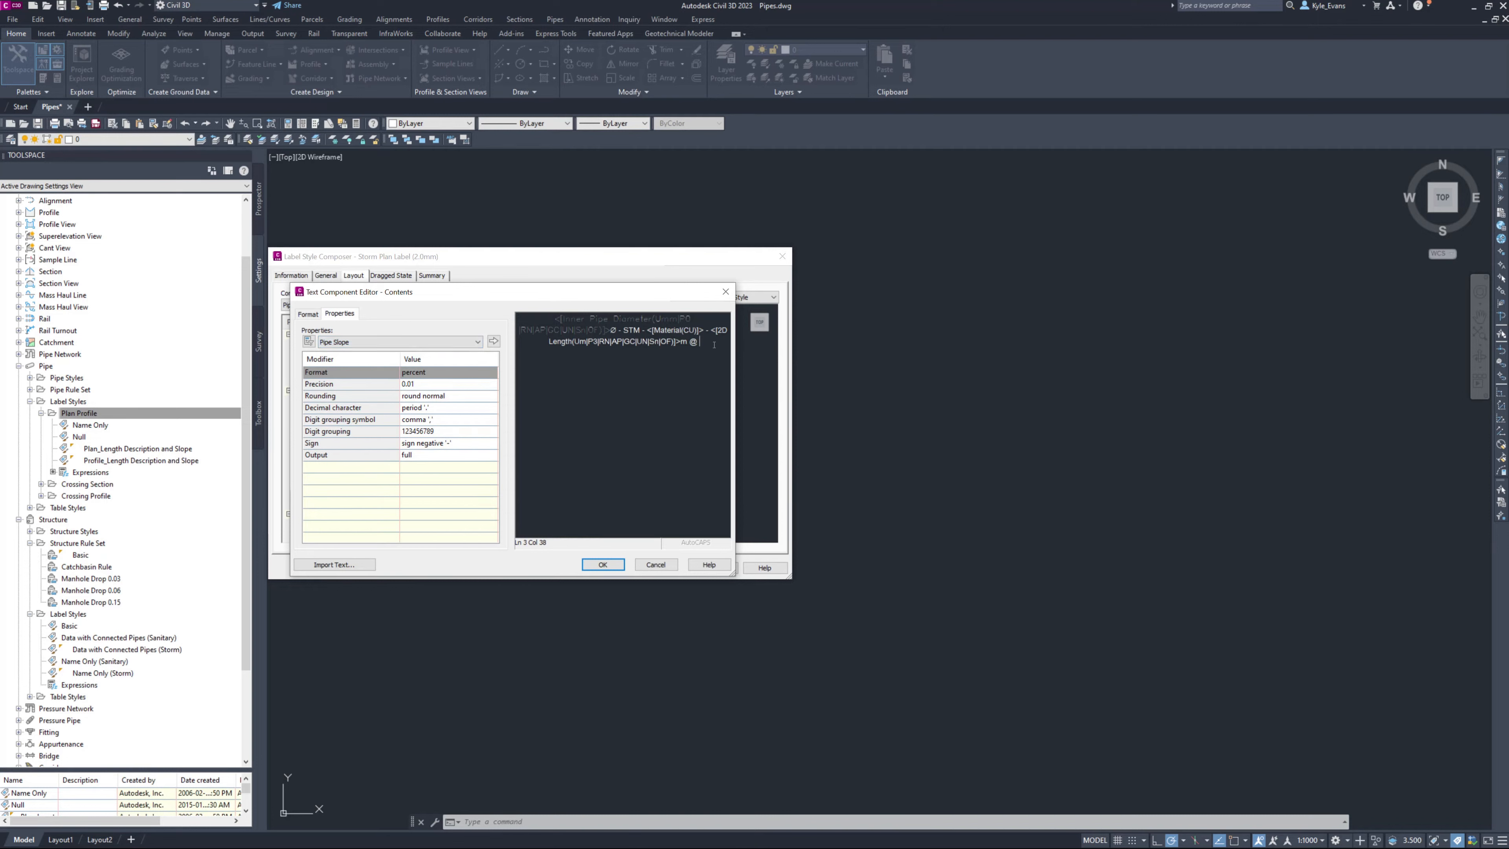
click(494, 340)
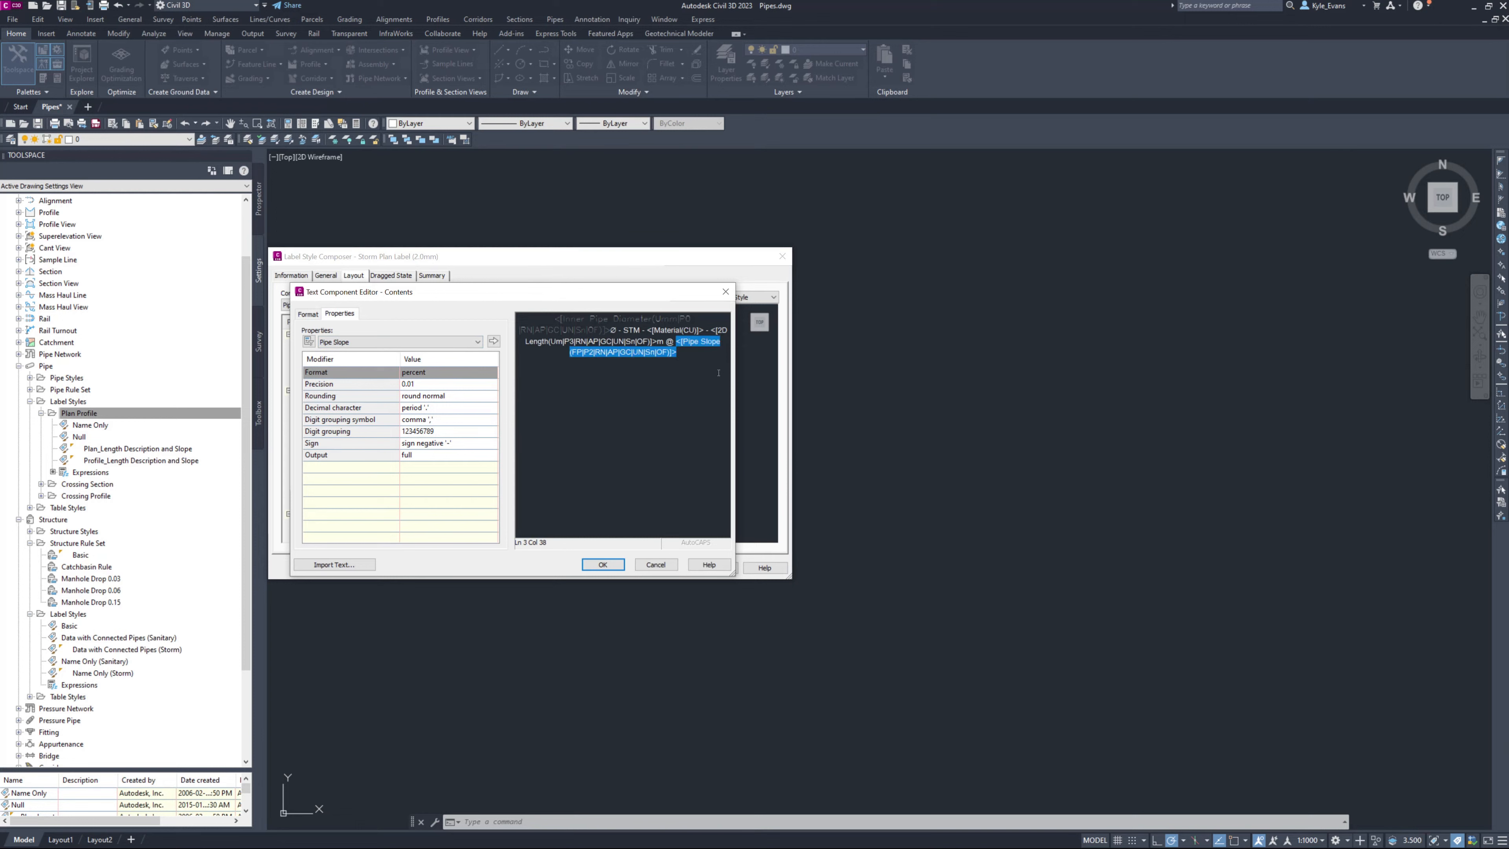
Check each field in the label contents, add "%" after the Pipe Slope field and accept the contents.
click(583, 319)
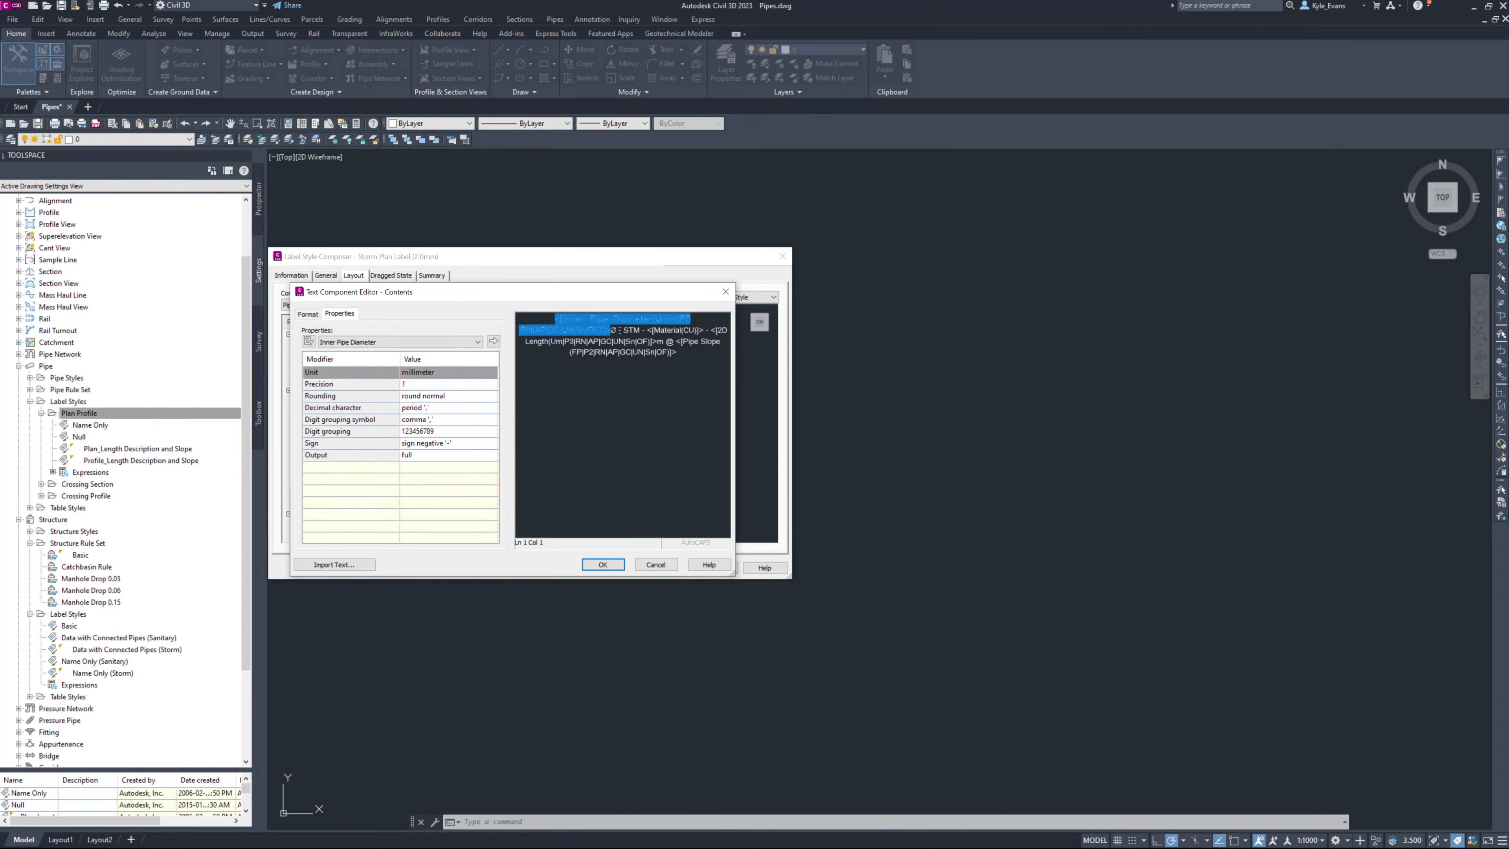
click(639, 331)
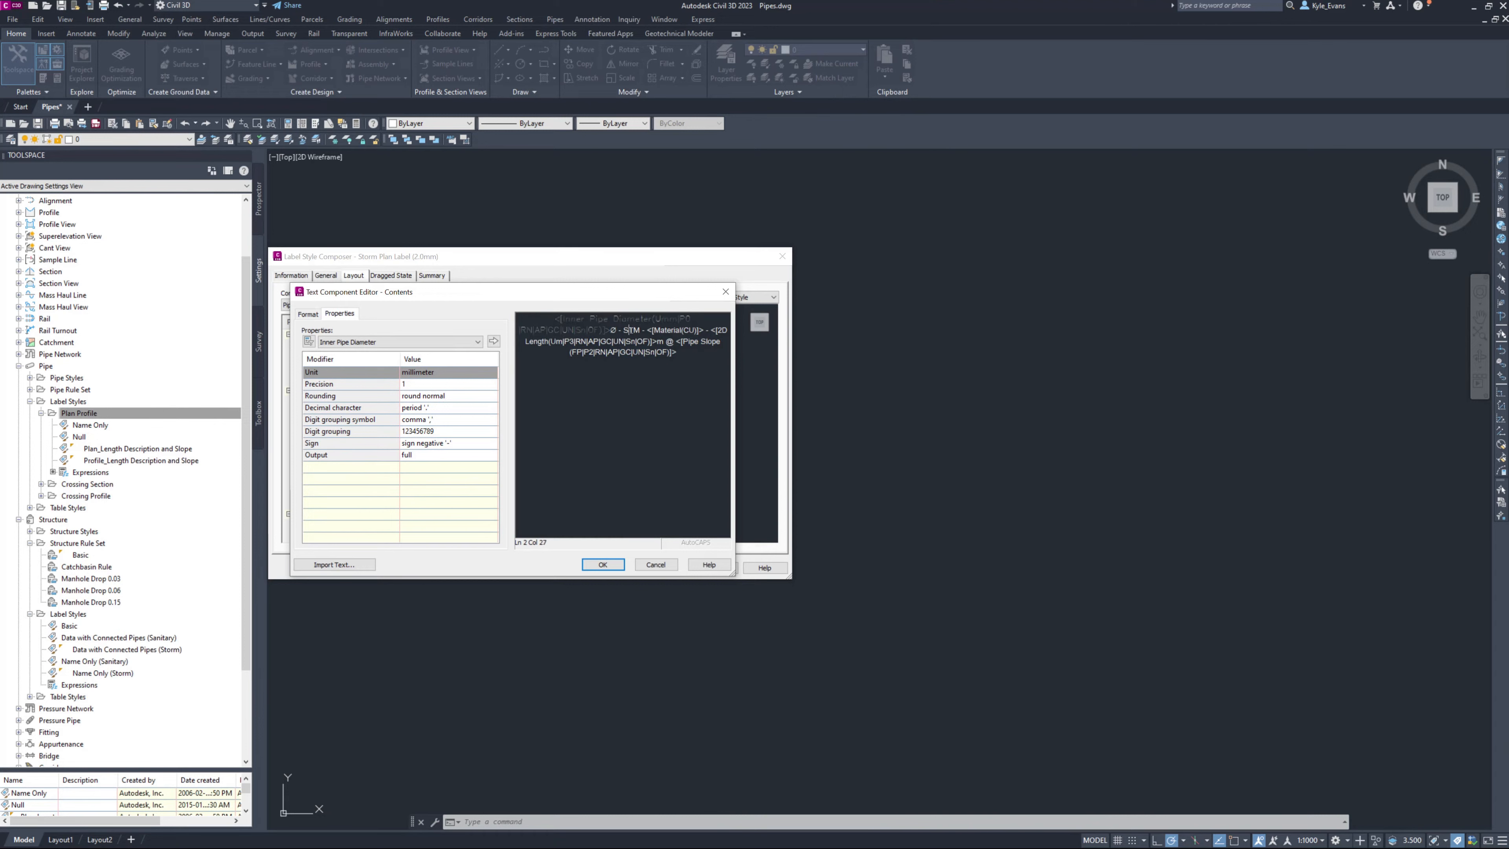
click(677, 331)
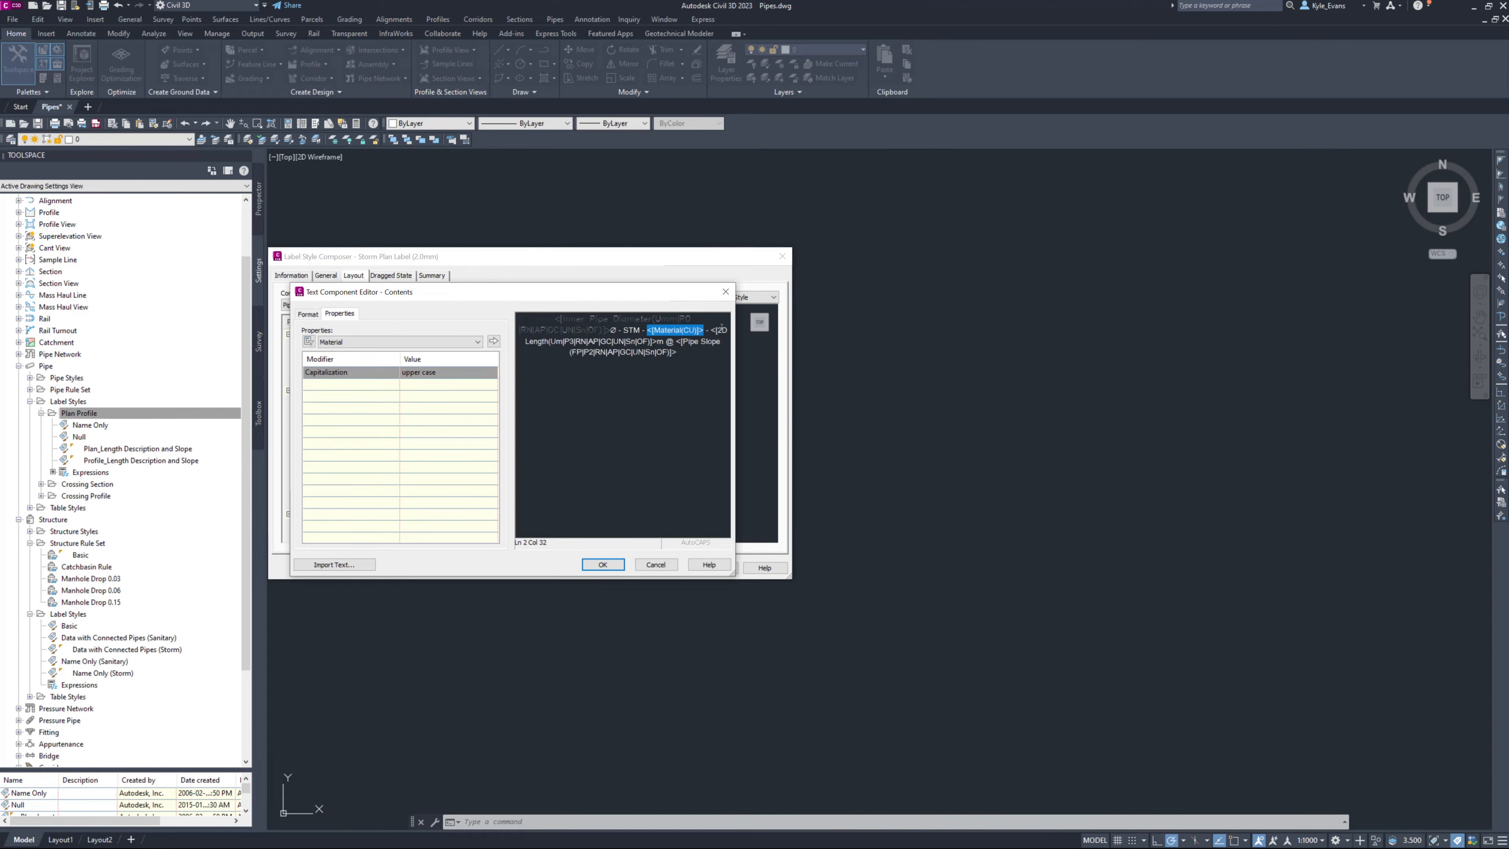
click(603, 343)
double_click(662, 341)
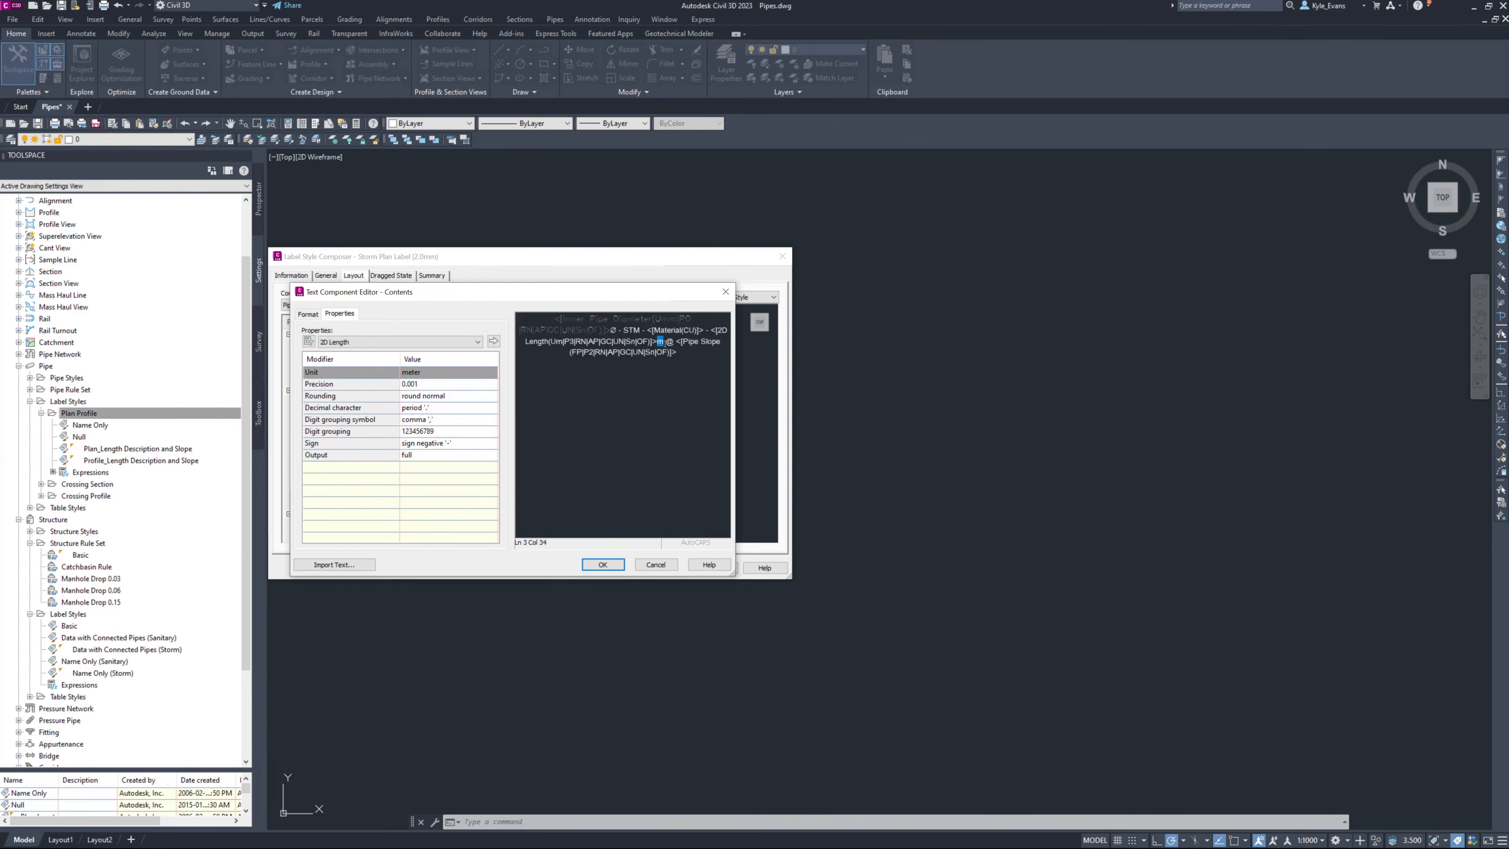
click(690, 341)
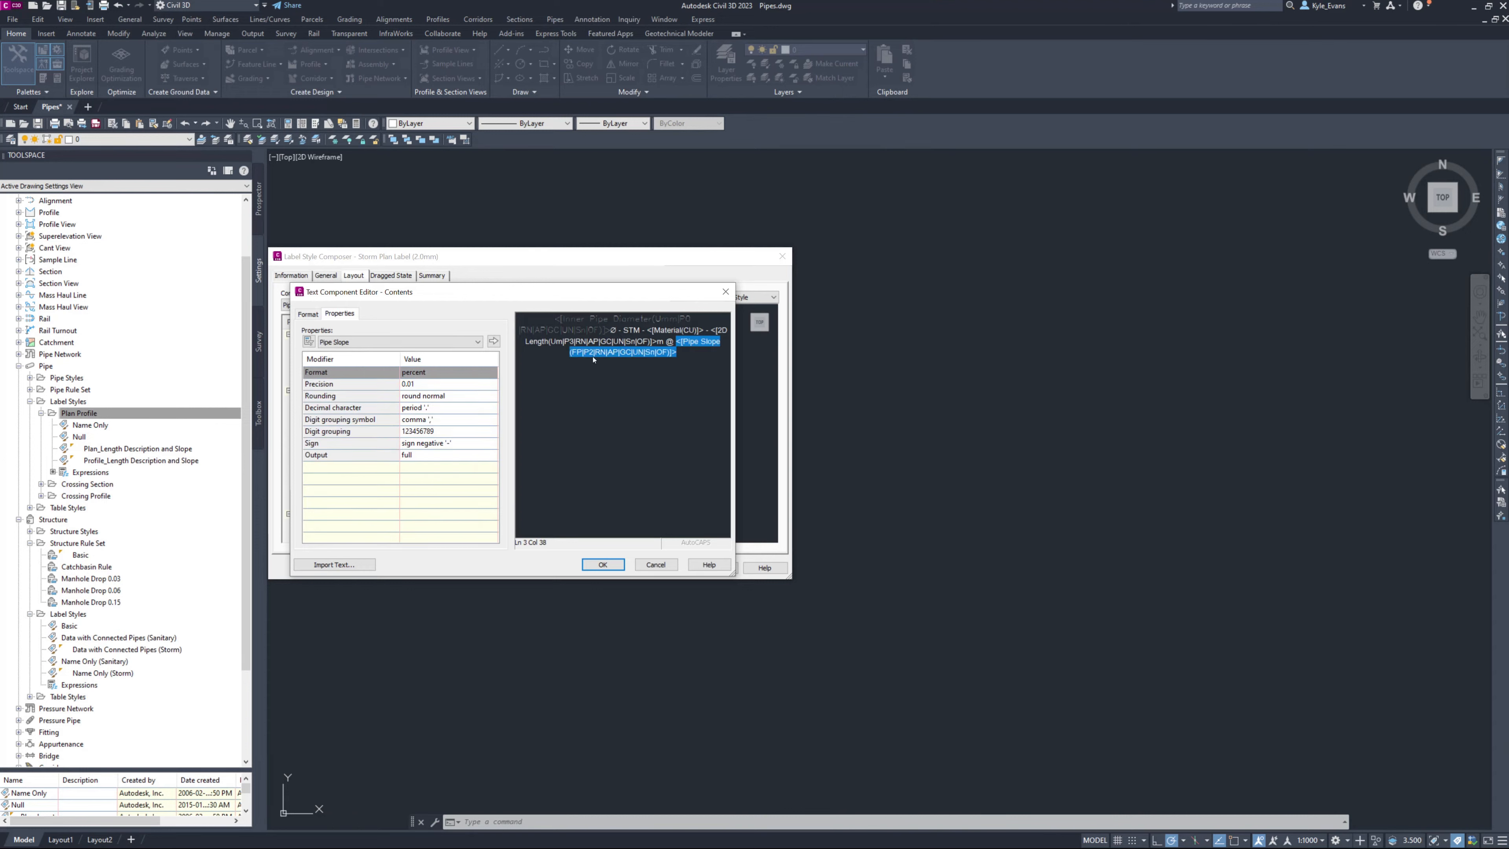
click(685, 360)
text(%)
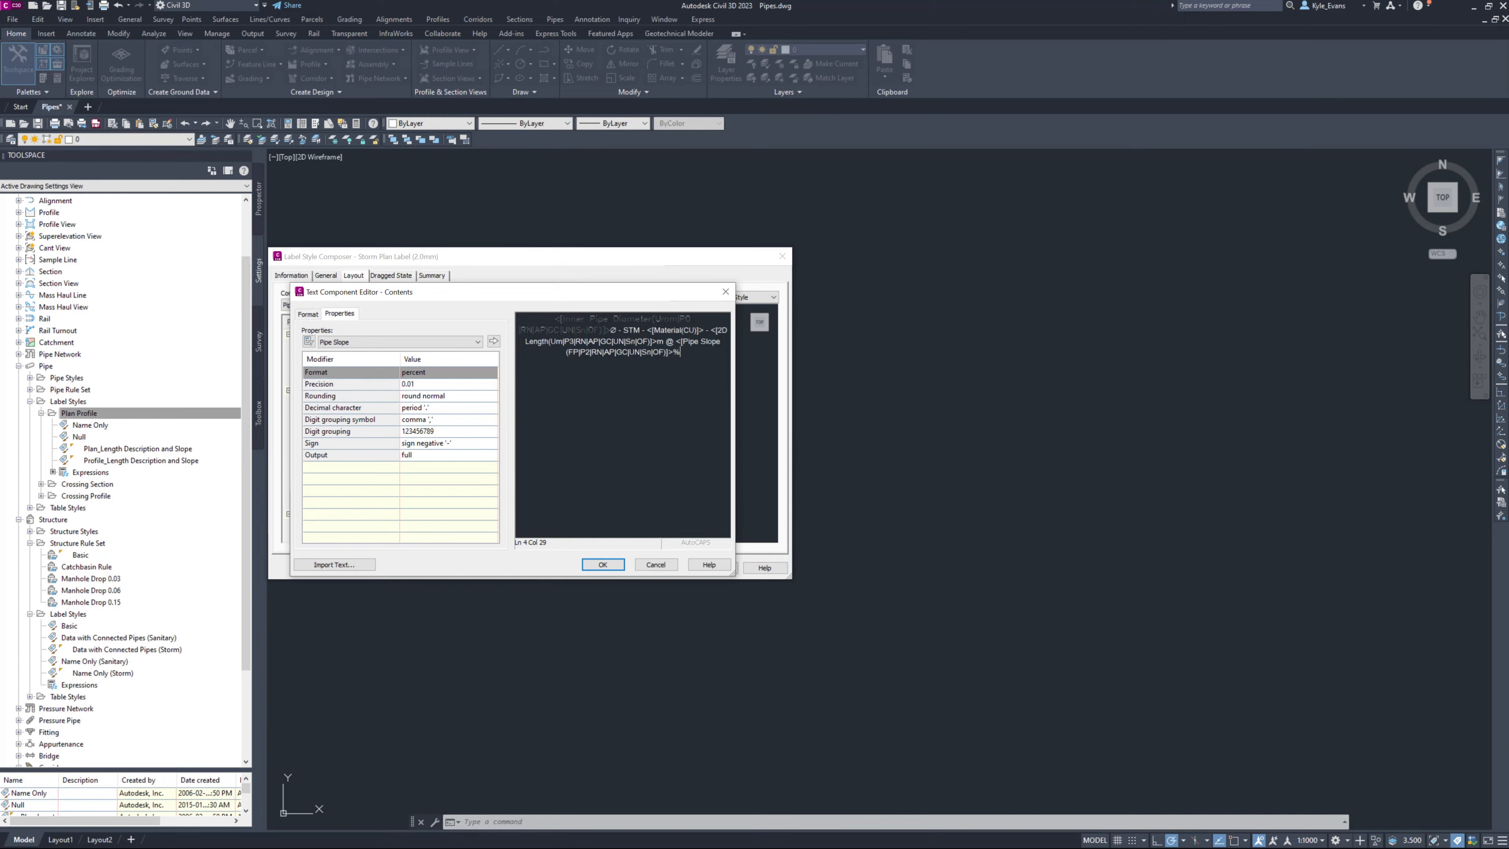
click(655, 429)
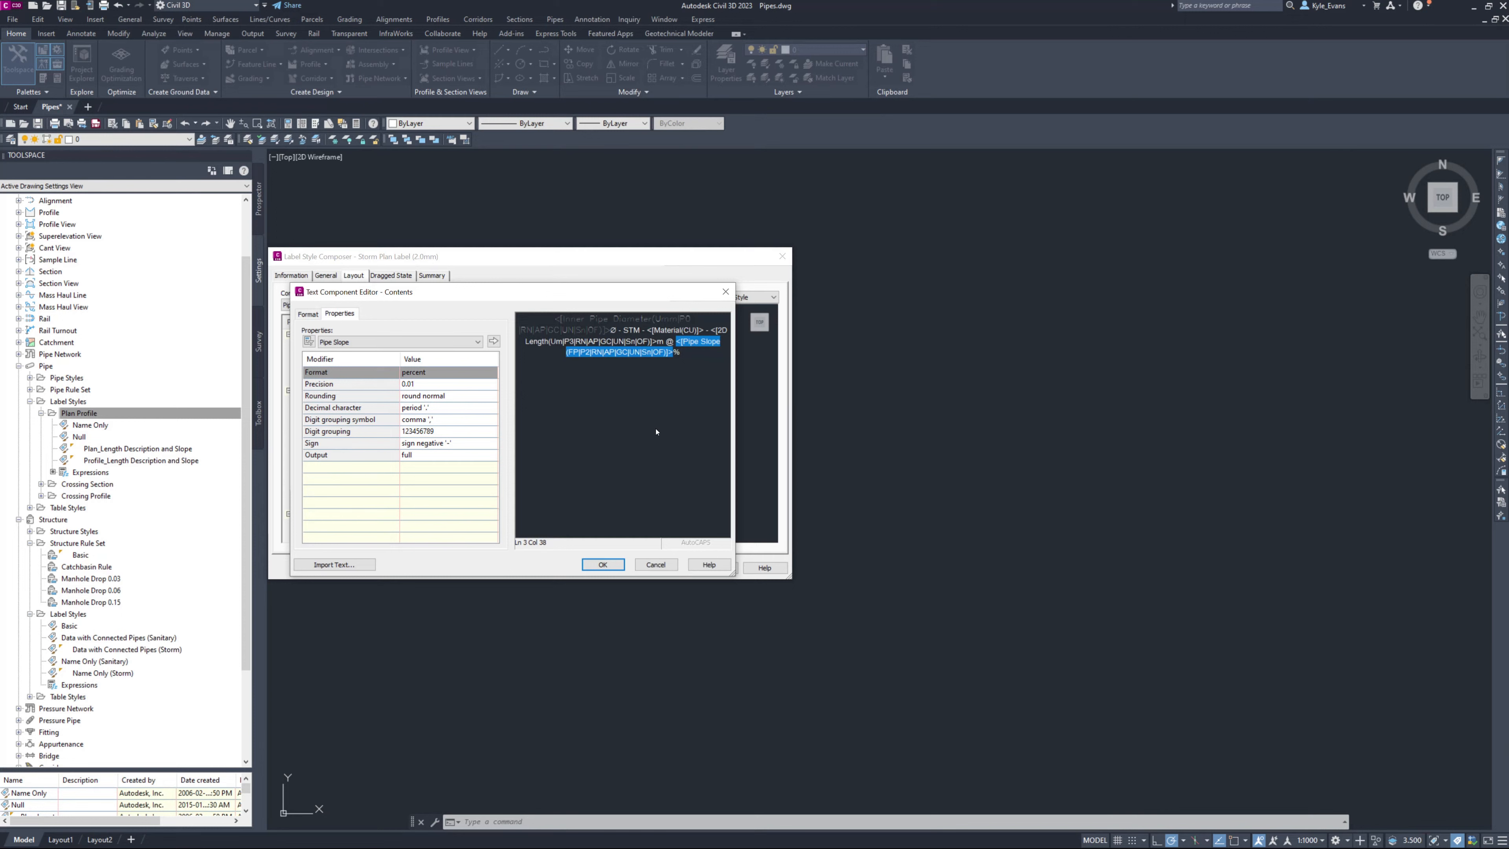
click(602, 564)
Set the dragged state arrow head size and text height to 2.00 mm and save the pipe label style.
scroll(591, 509, up, 8)
scroll(634, 439, up, 4)
middle_drag(727, 343, 595, 429)
scroll(595, 429, down, 2)
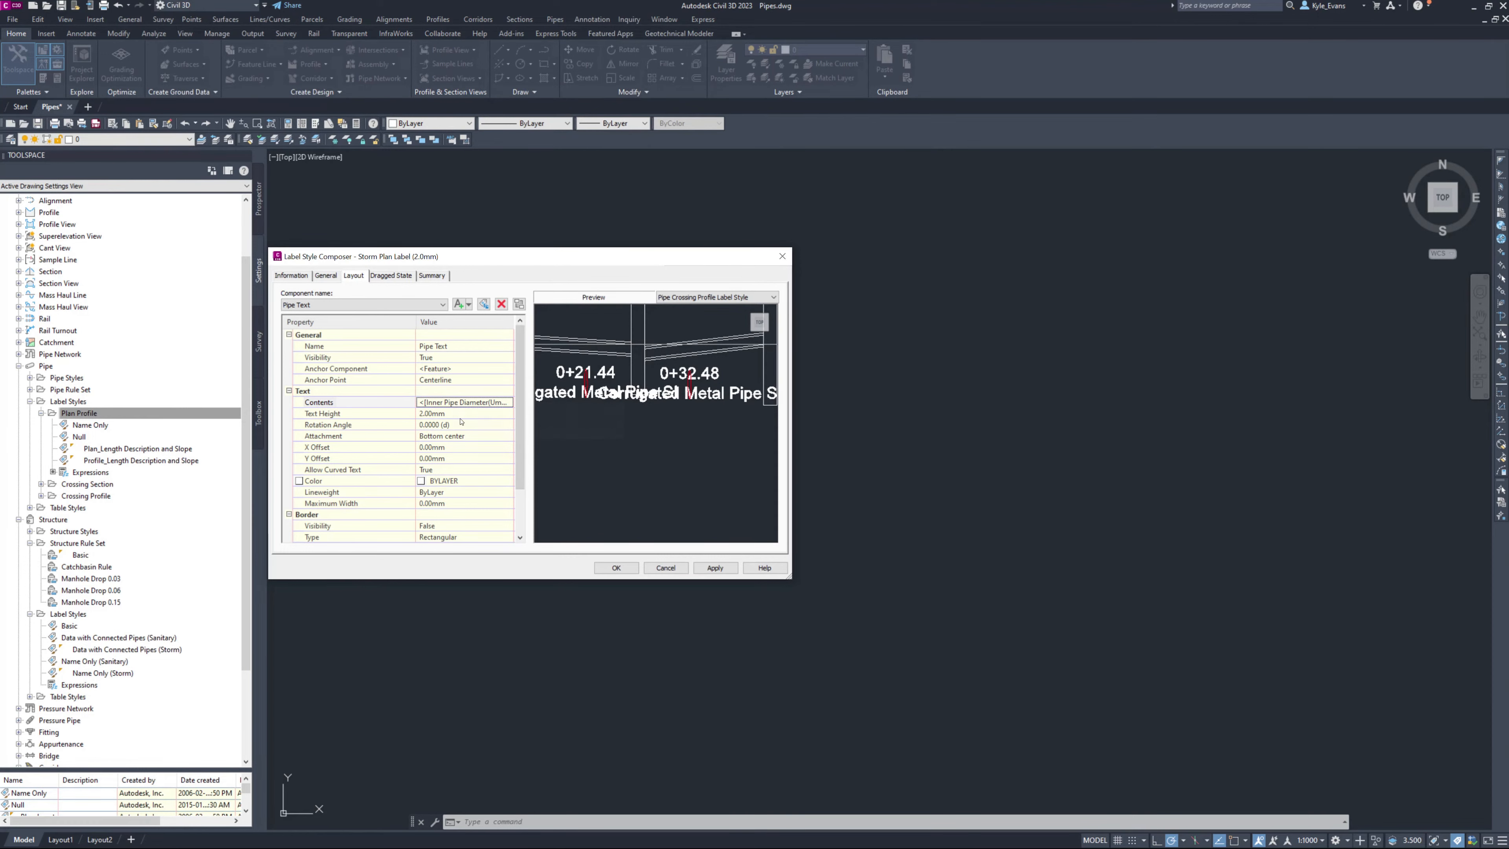
scroll(469, 475, down, 2)
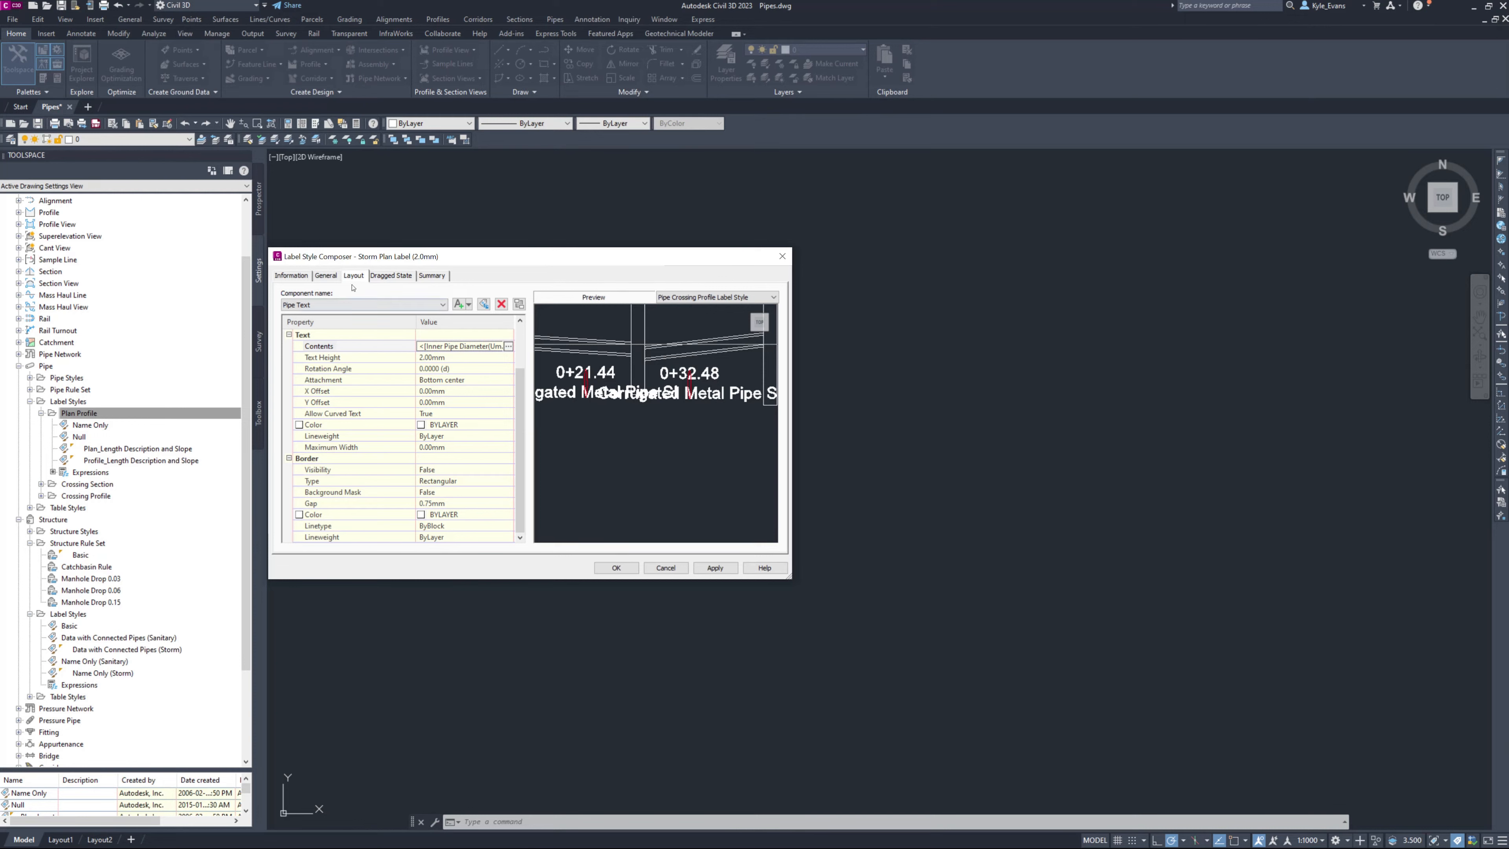
click(390, 275)
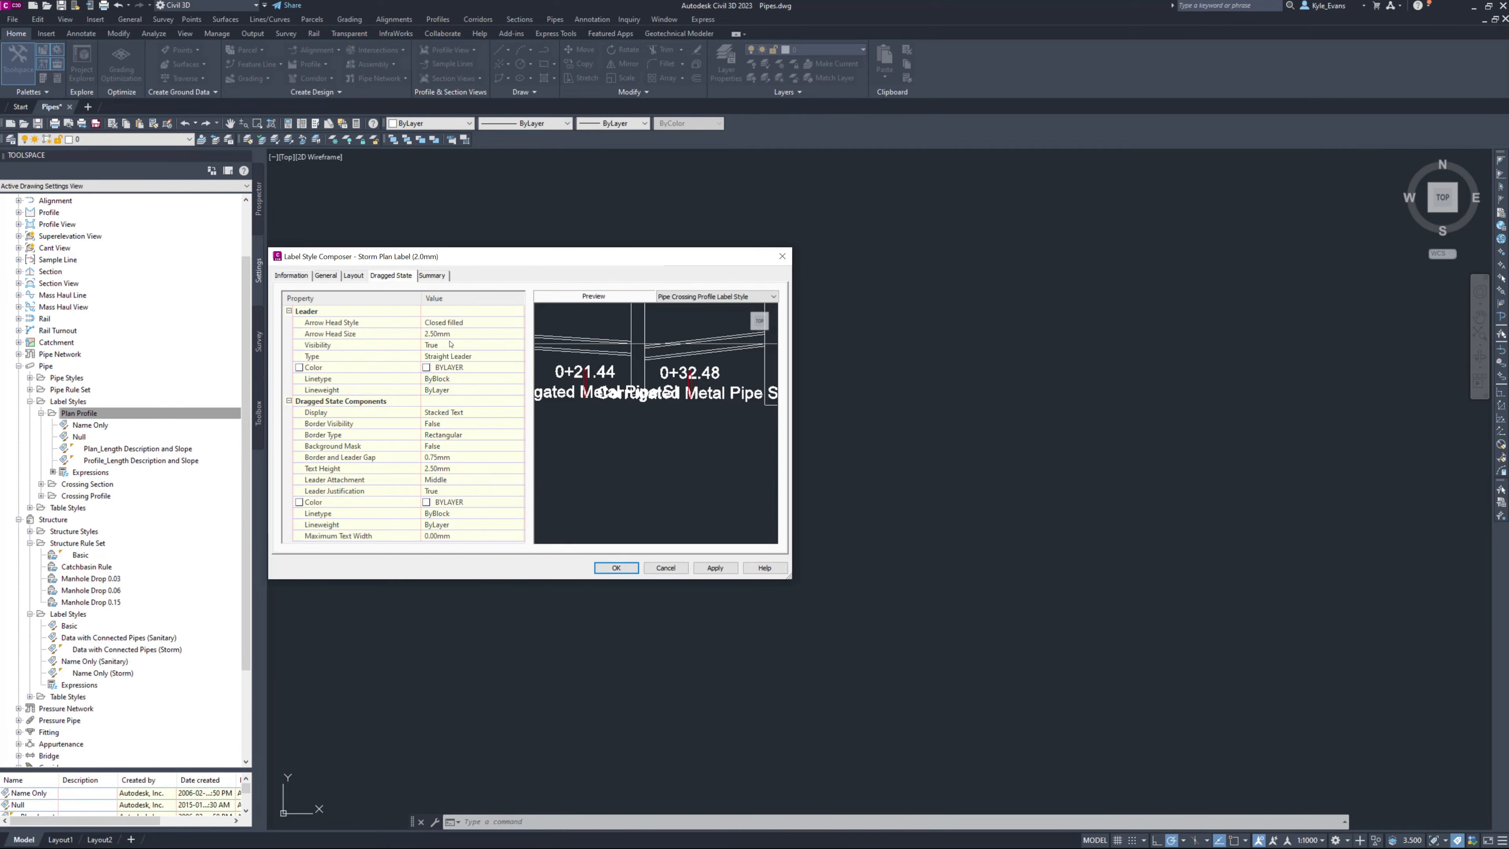
click(442, 332)
text(2.0)
key(Return)
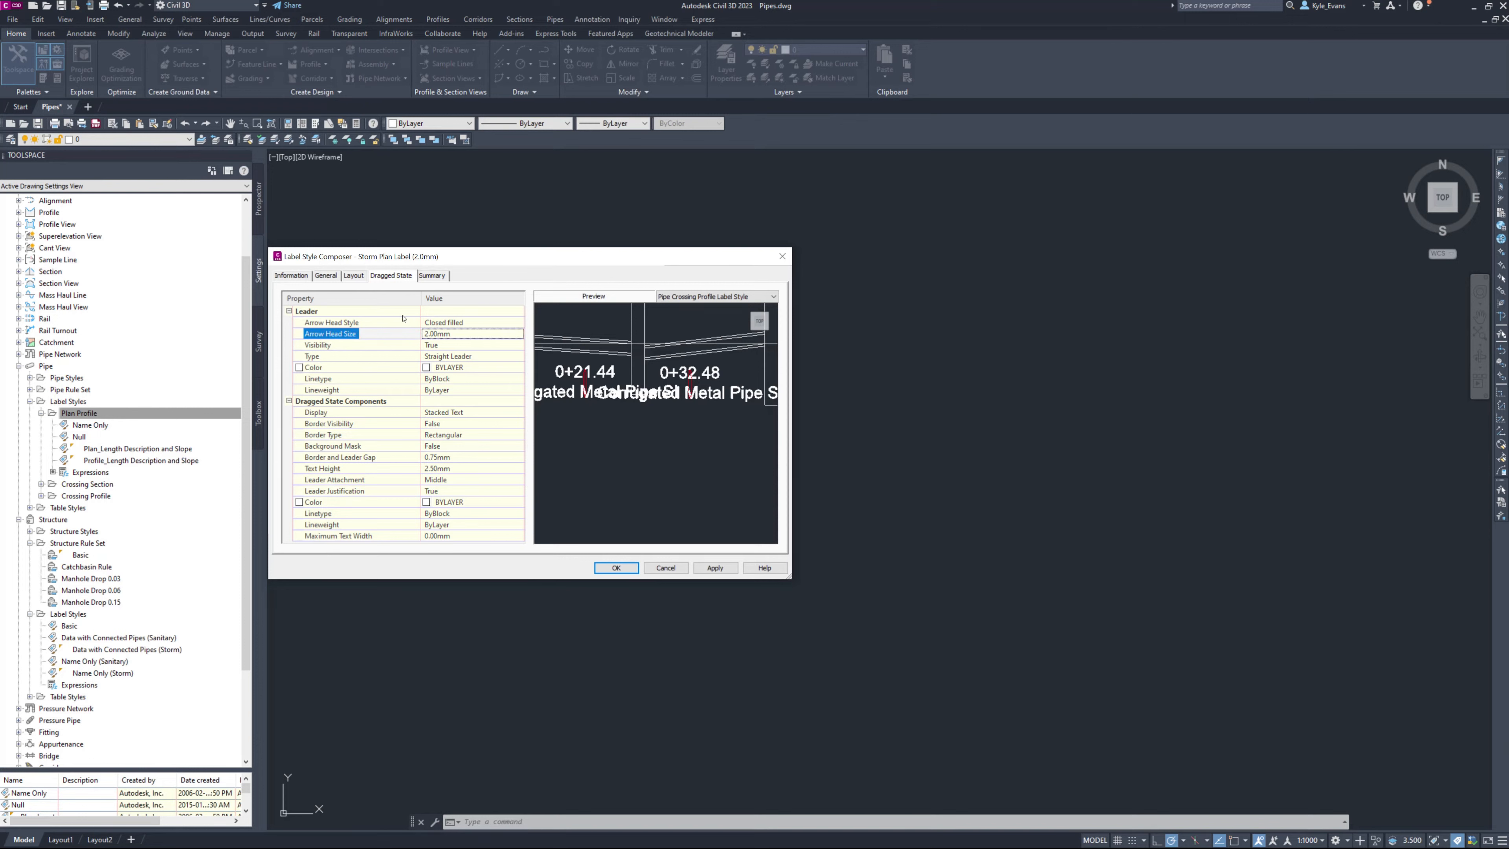
click(455, 465)
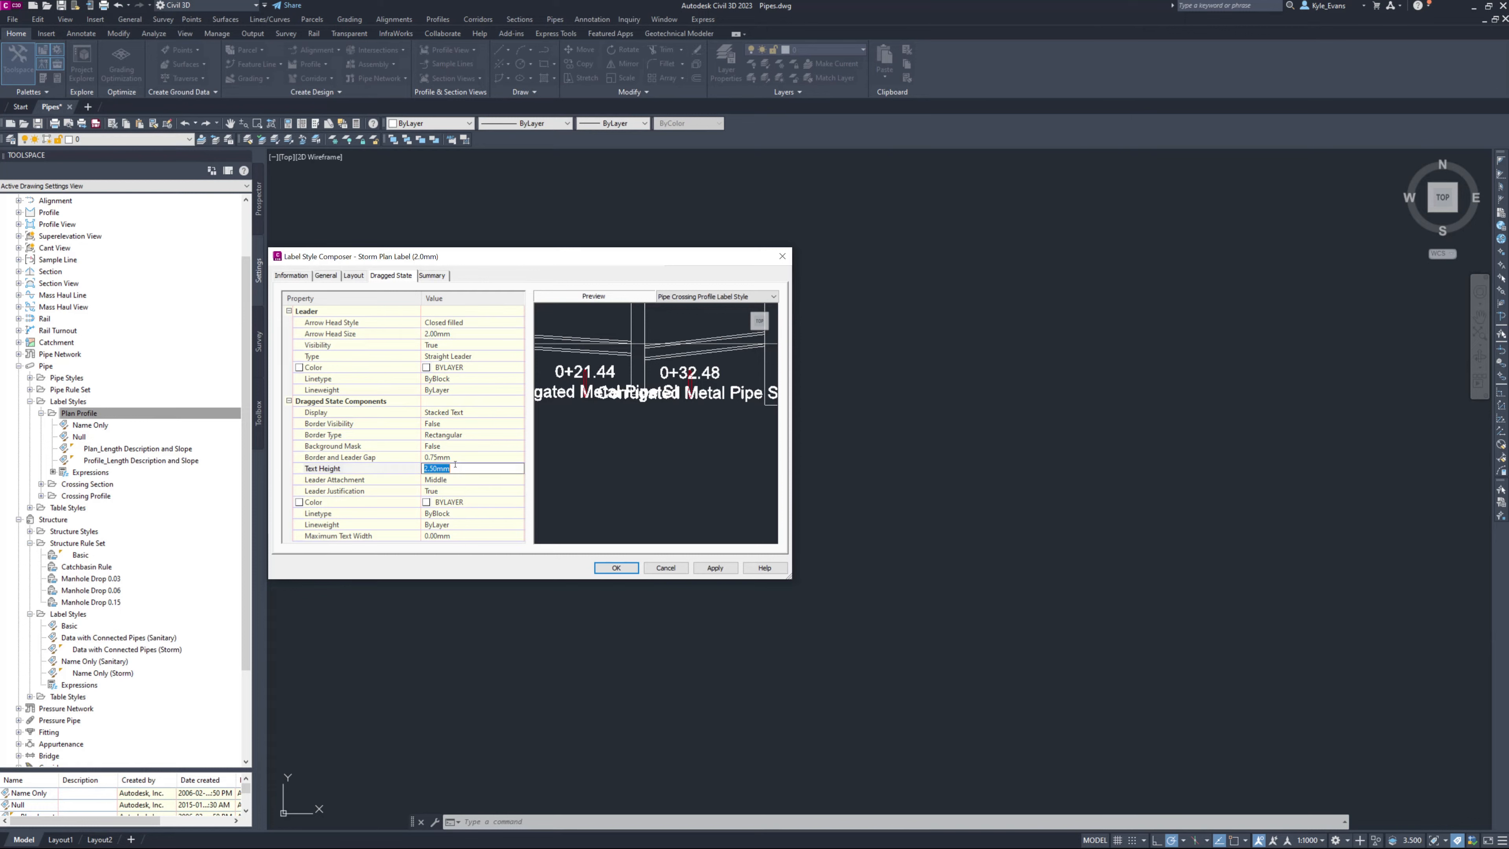
text(2.0)
key(Return)
drag(354, 254, 353, 209)
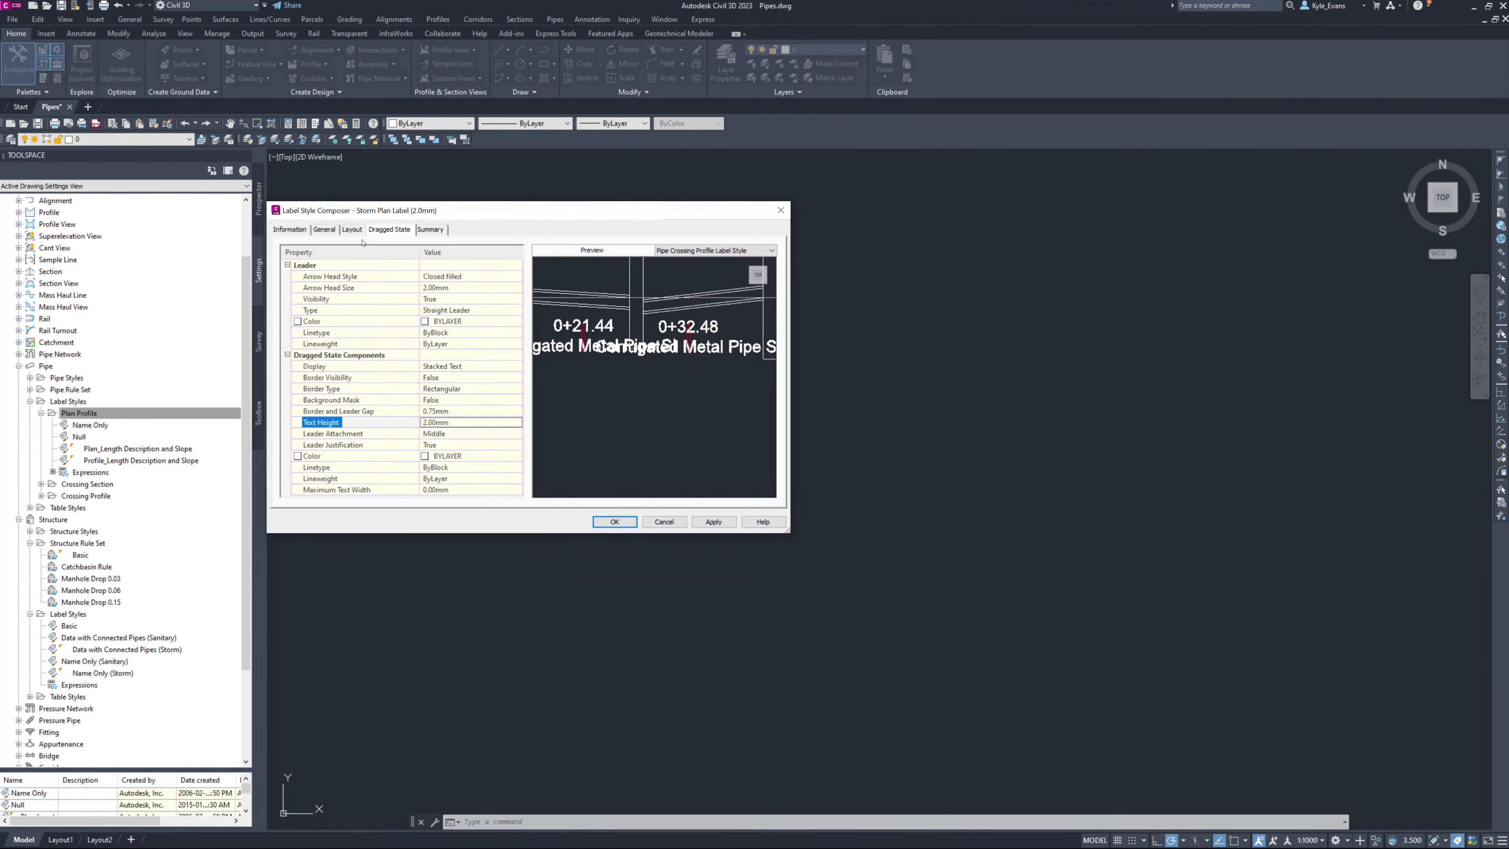
click(627, 526)
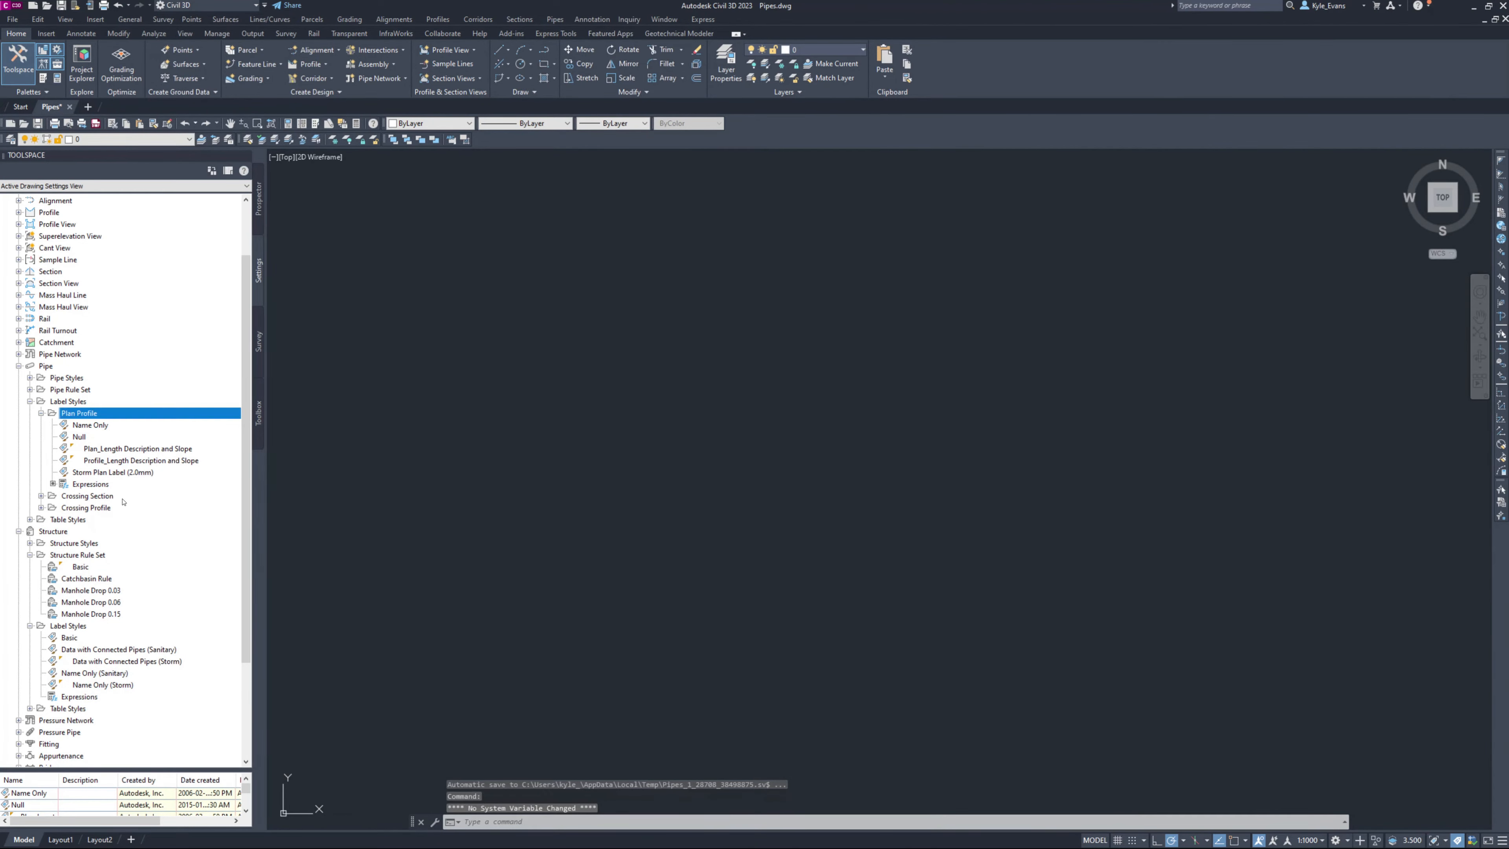
Create a new structure label style and check its general properties and plan preview.
scroll(68, 520, down, 1)
right_click(68, 591)
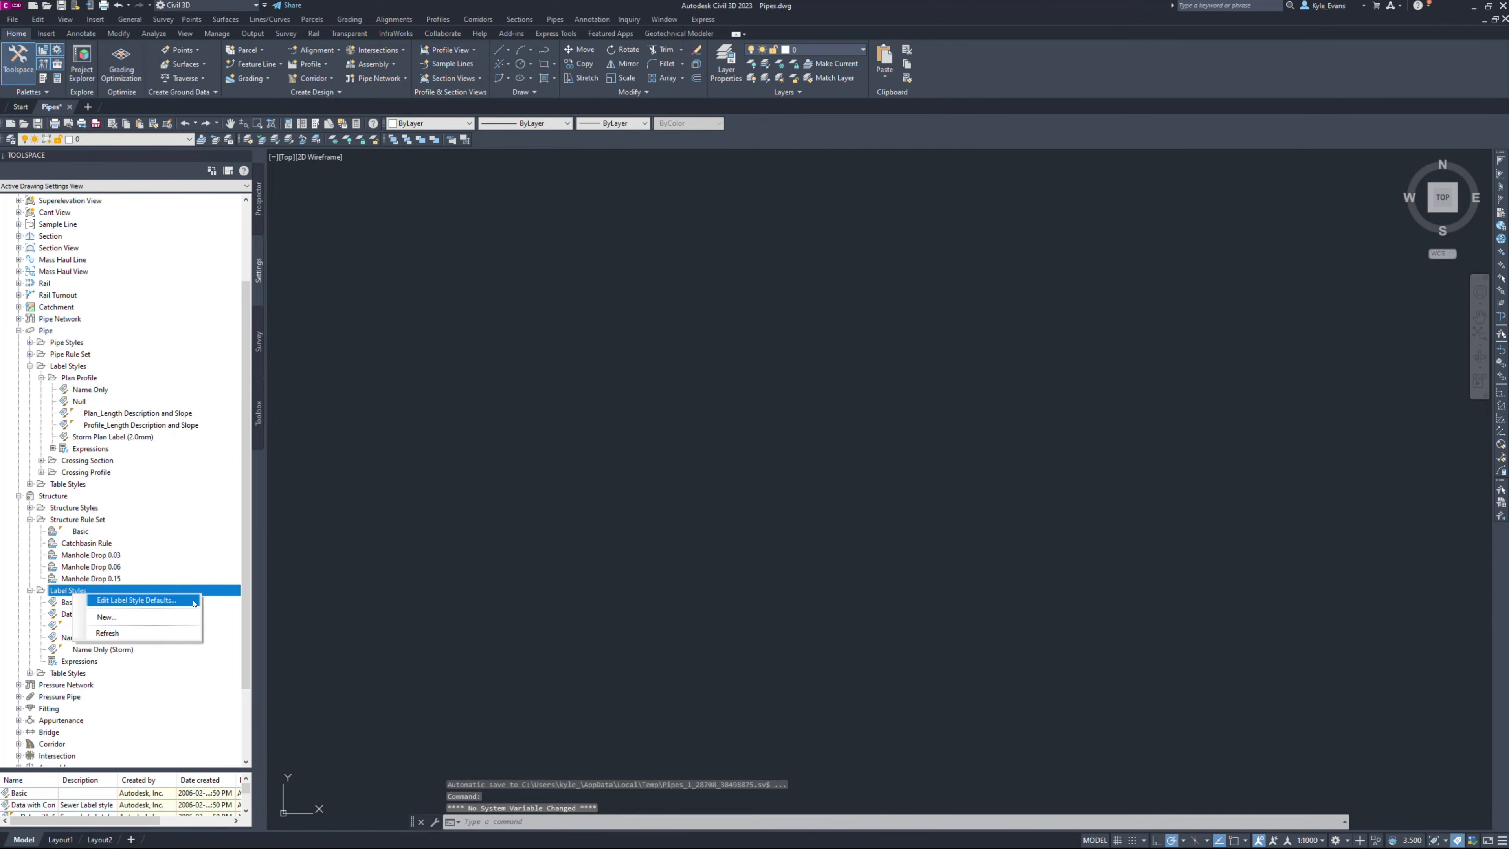
click(119, 618)
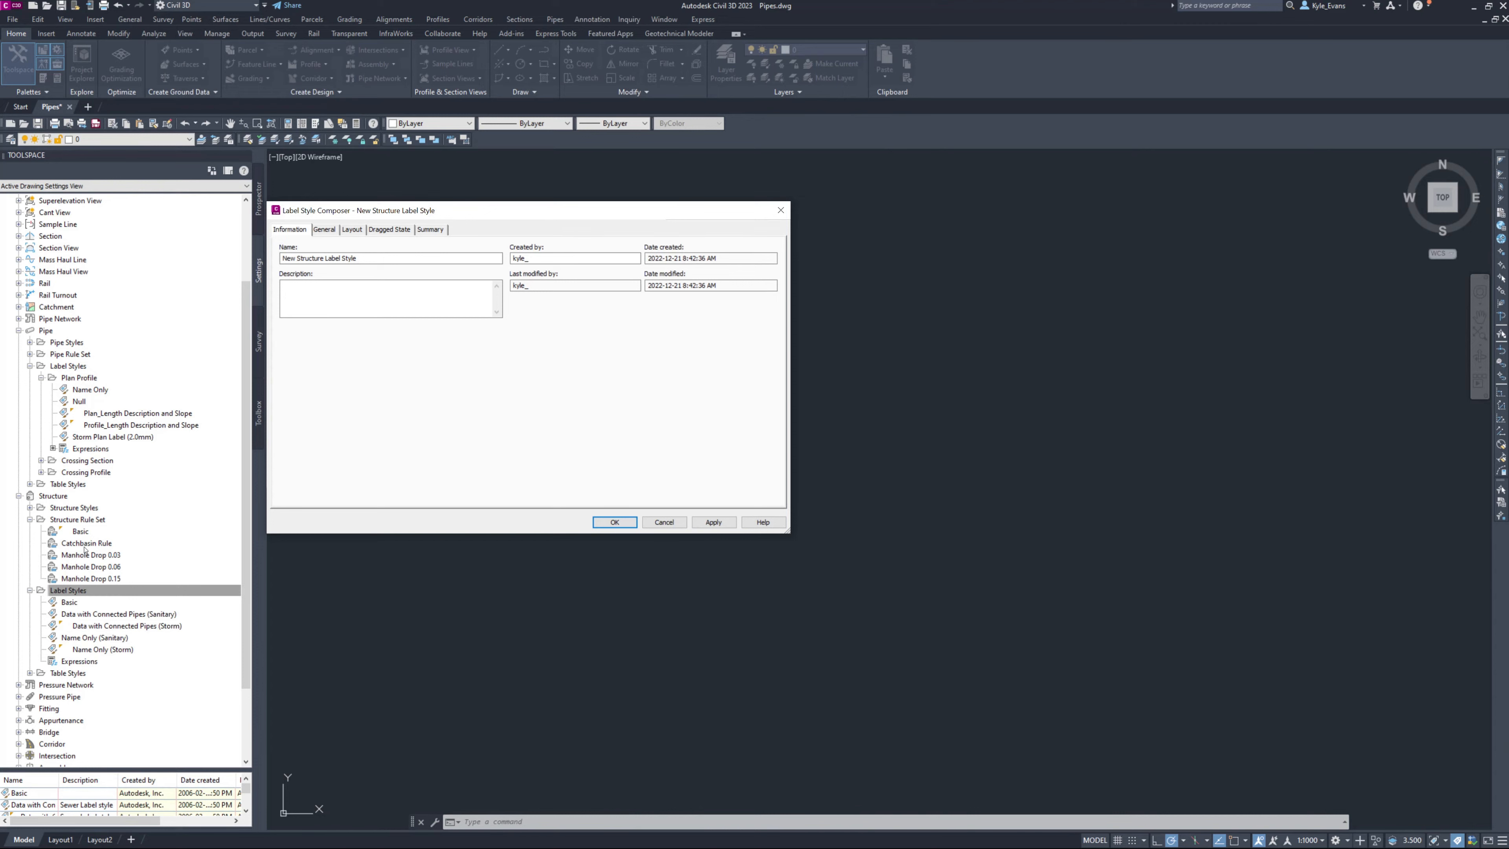
click(324, 229)
middle_drag(623, 377, 639, 364)
scroll(593, 332, up, 5)
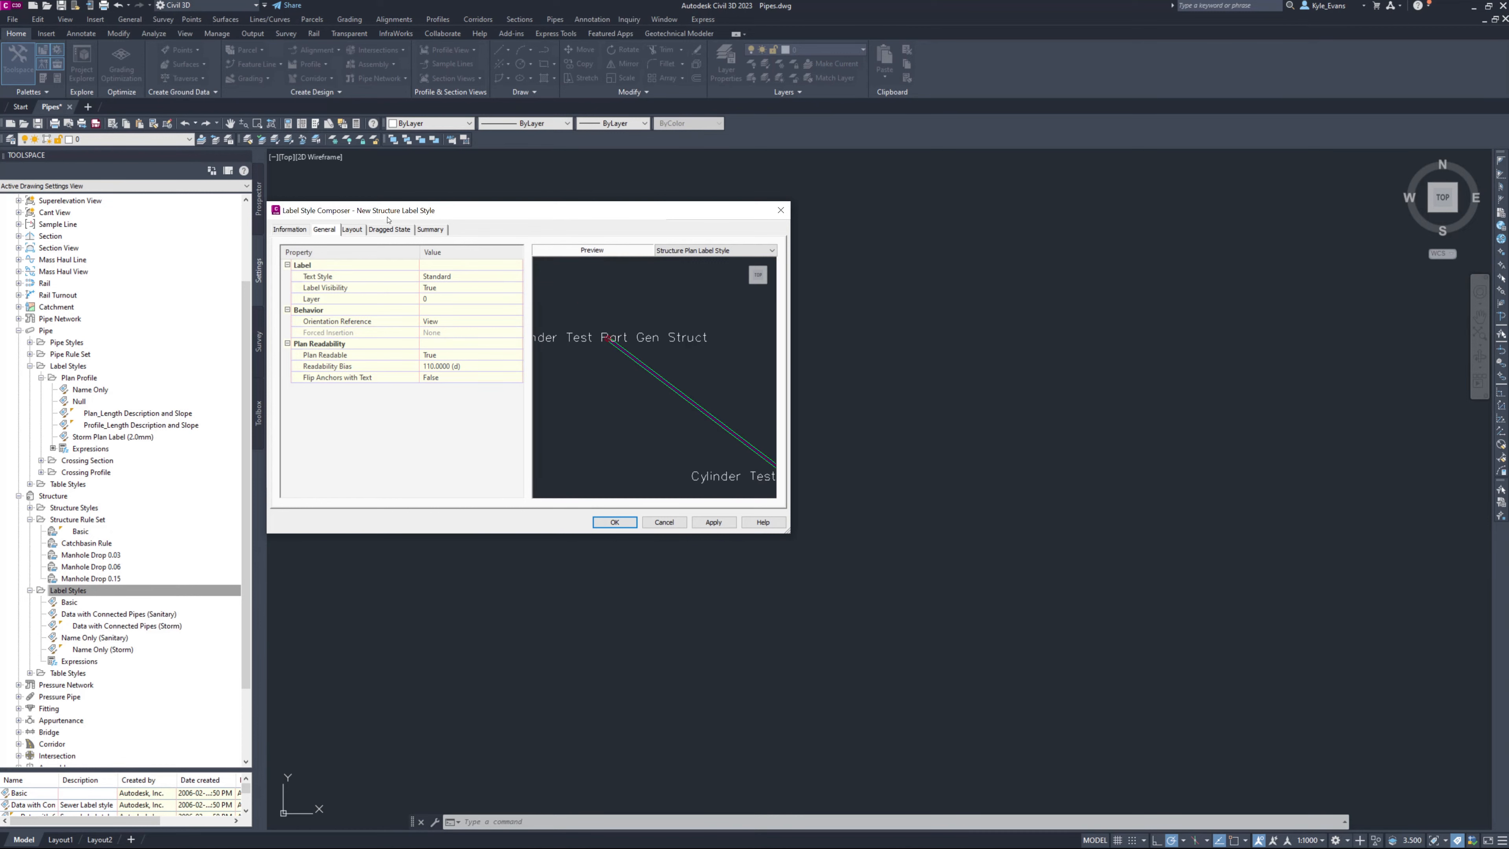
middle_drag(542, 339, 598, 351)
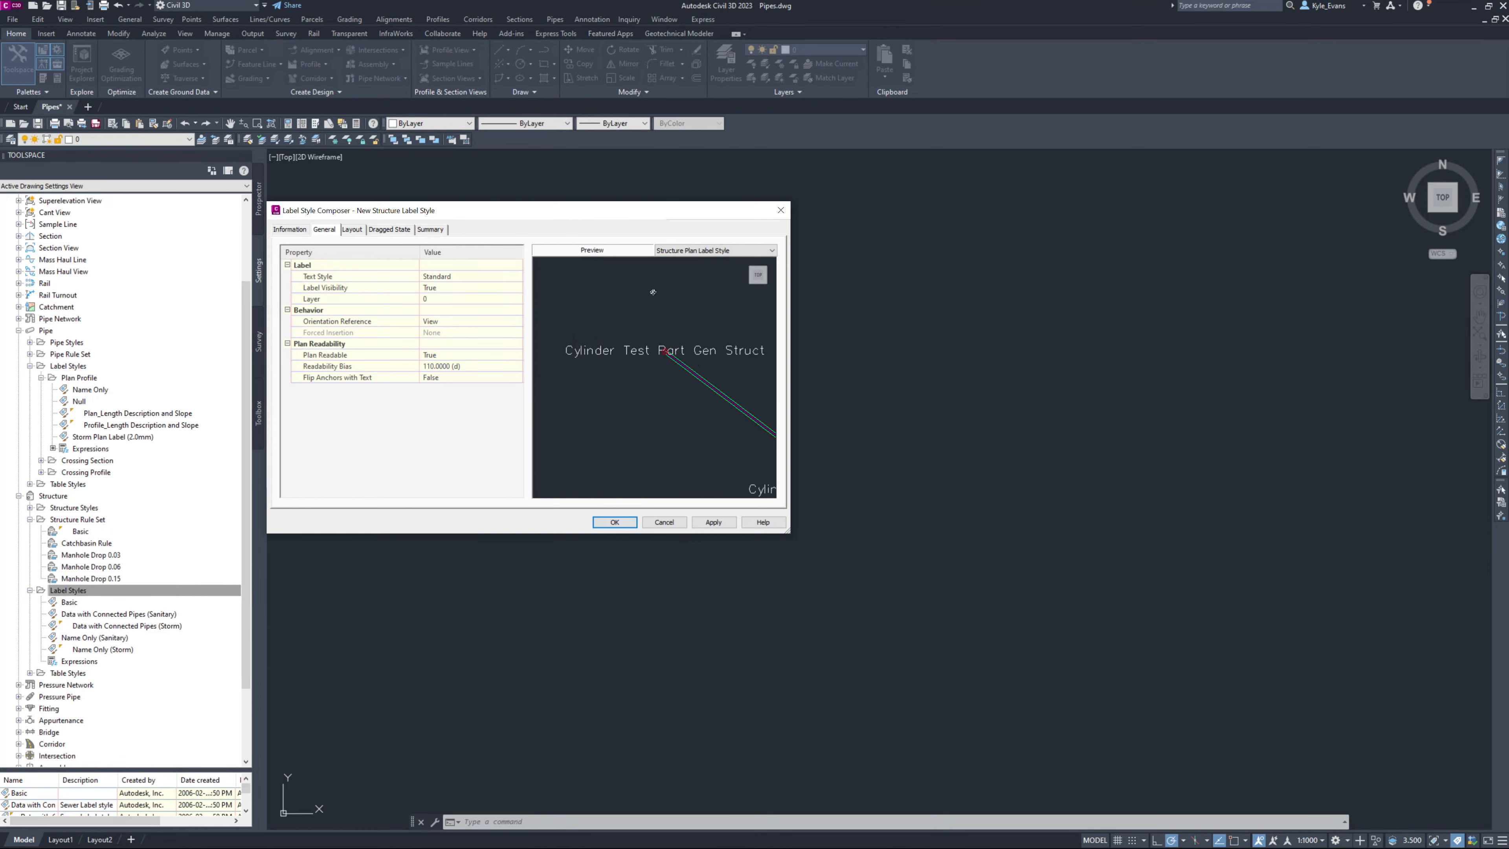
Name the new structure label style "Storm Plan Label (2.0mm)".
click(297, 232)
drag(364, 259, 129, 283)
text(Storm )
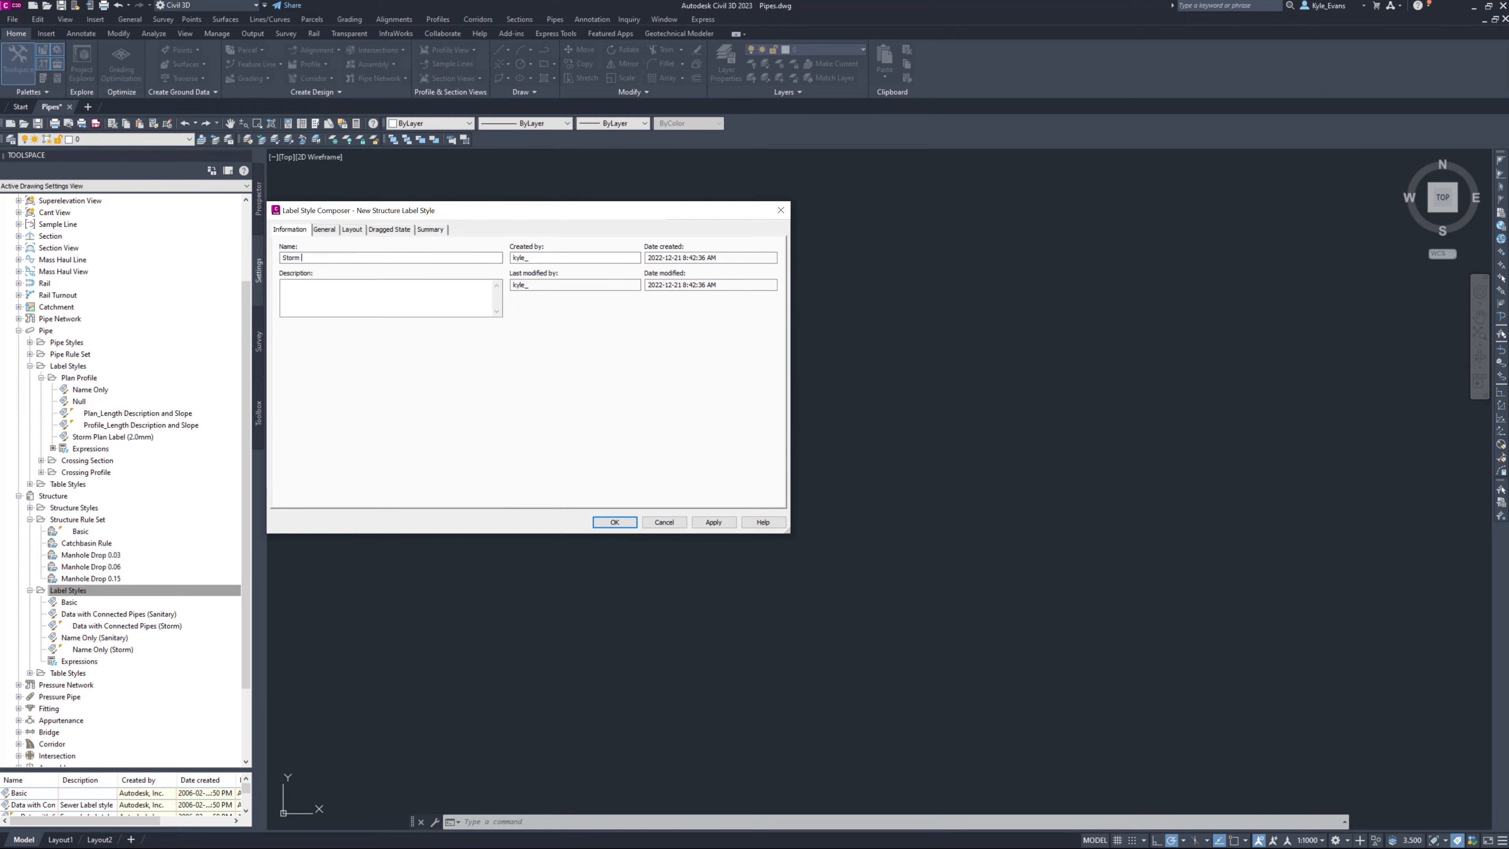
text(Plan S)
key(BackSpace)
text(Lanel)
click(375, 261)
text((2.0mm)
Assign a layer from the drawing's layer list to the structure label style.
click(323, 229)
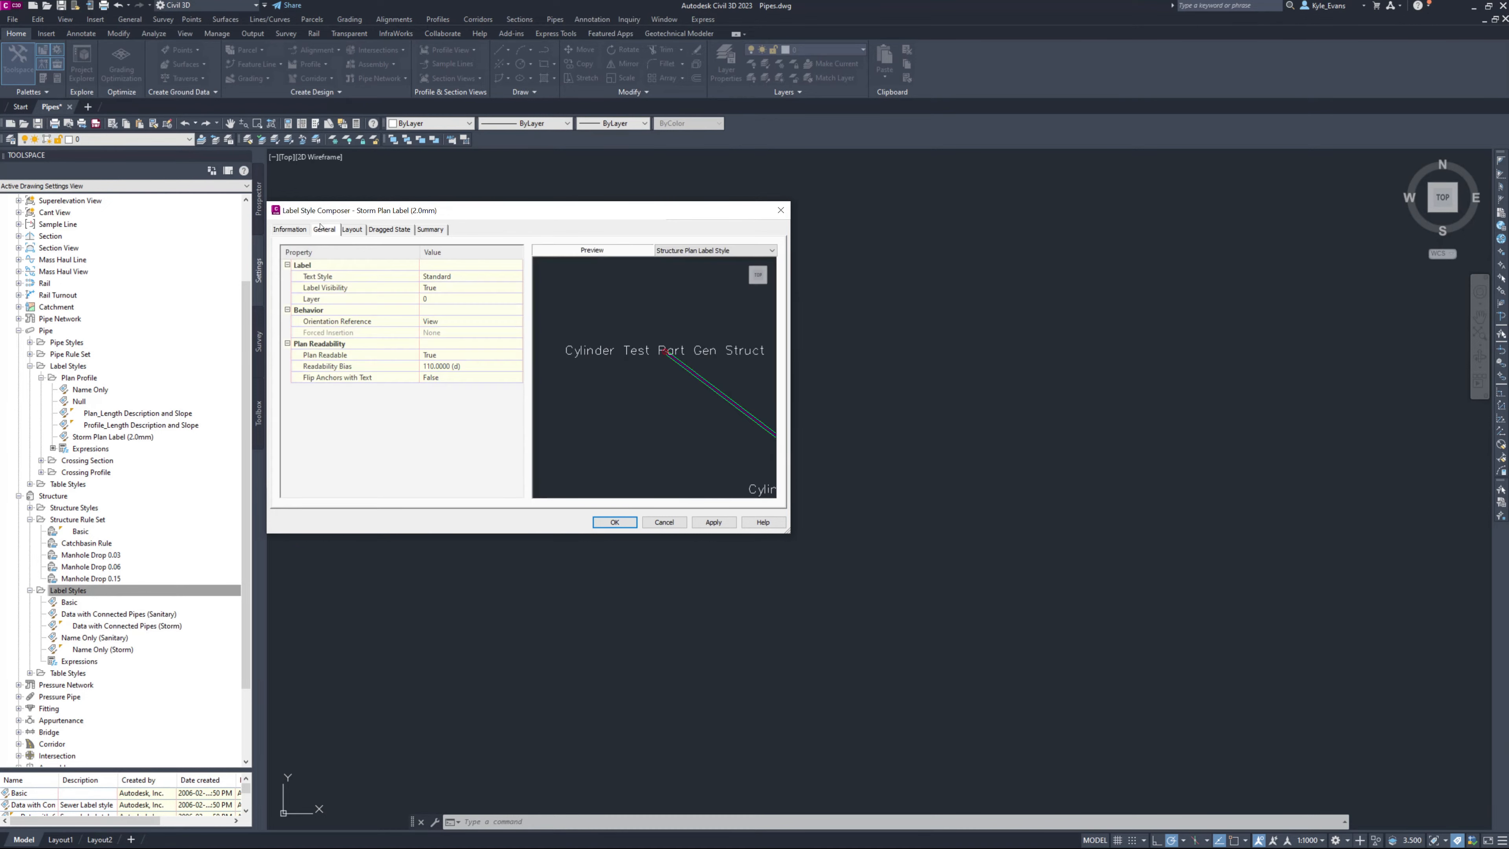
click(453, 306)
click(456, 300)
click(517, 299)
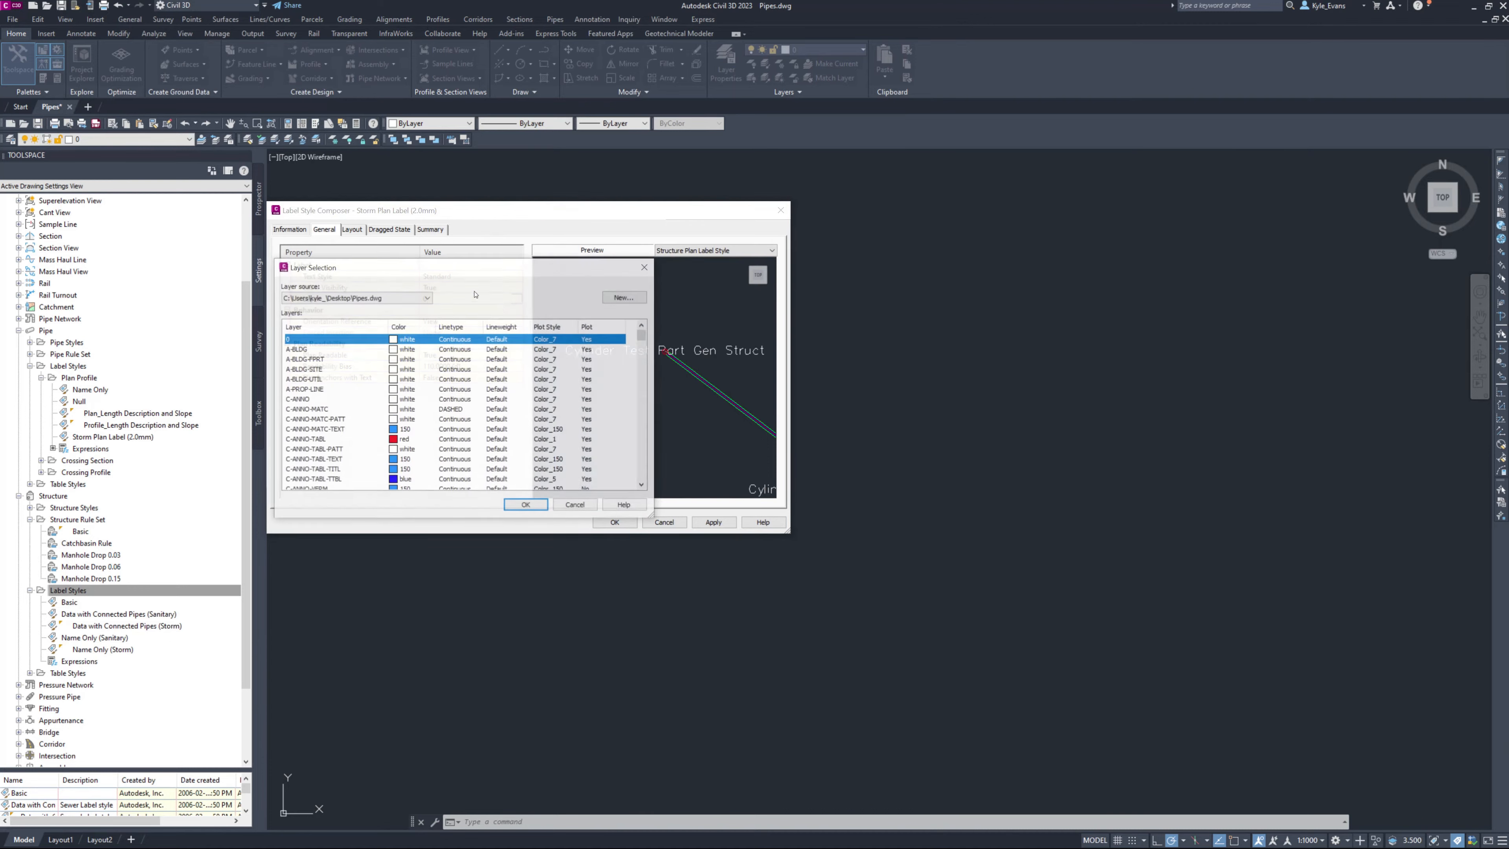
scroll(374, 357, down, 20)
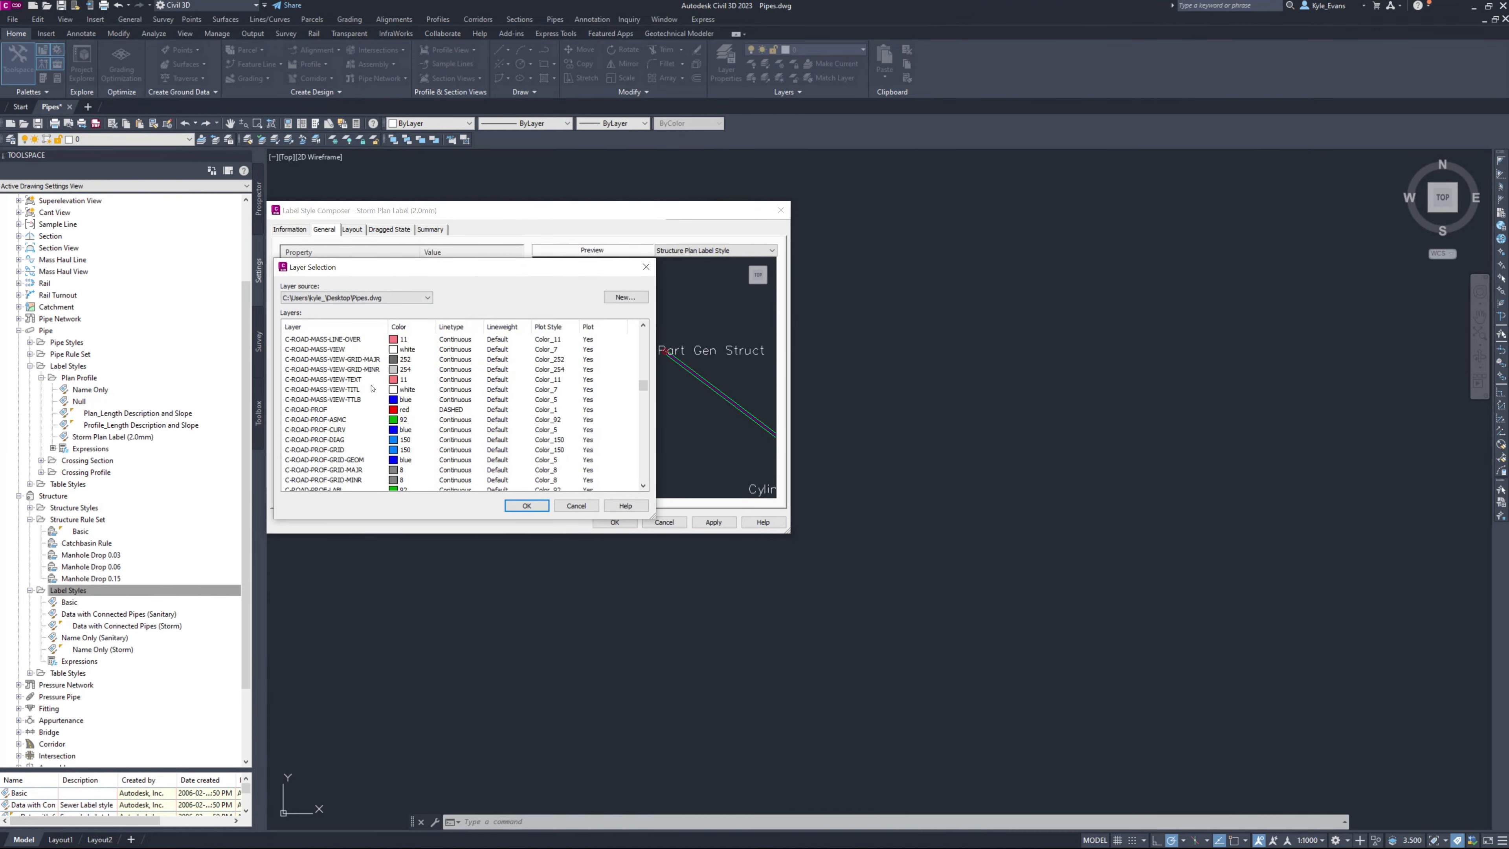
scroll(356, 392, down, 10)
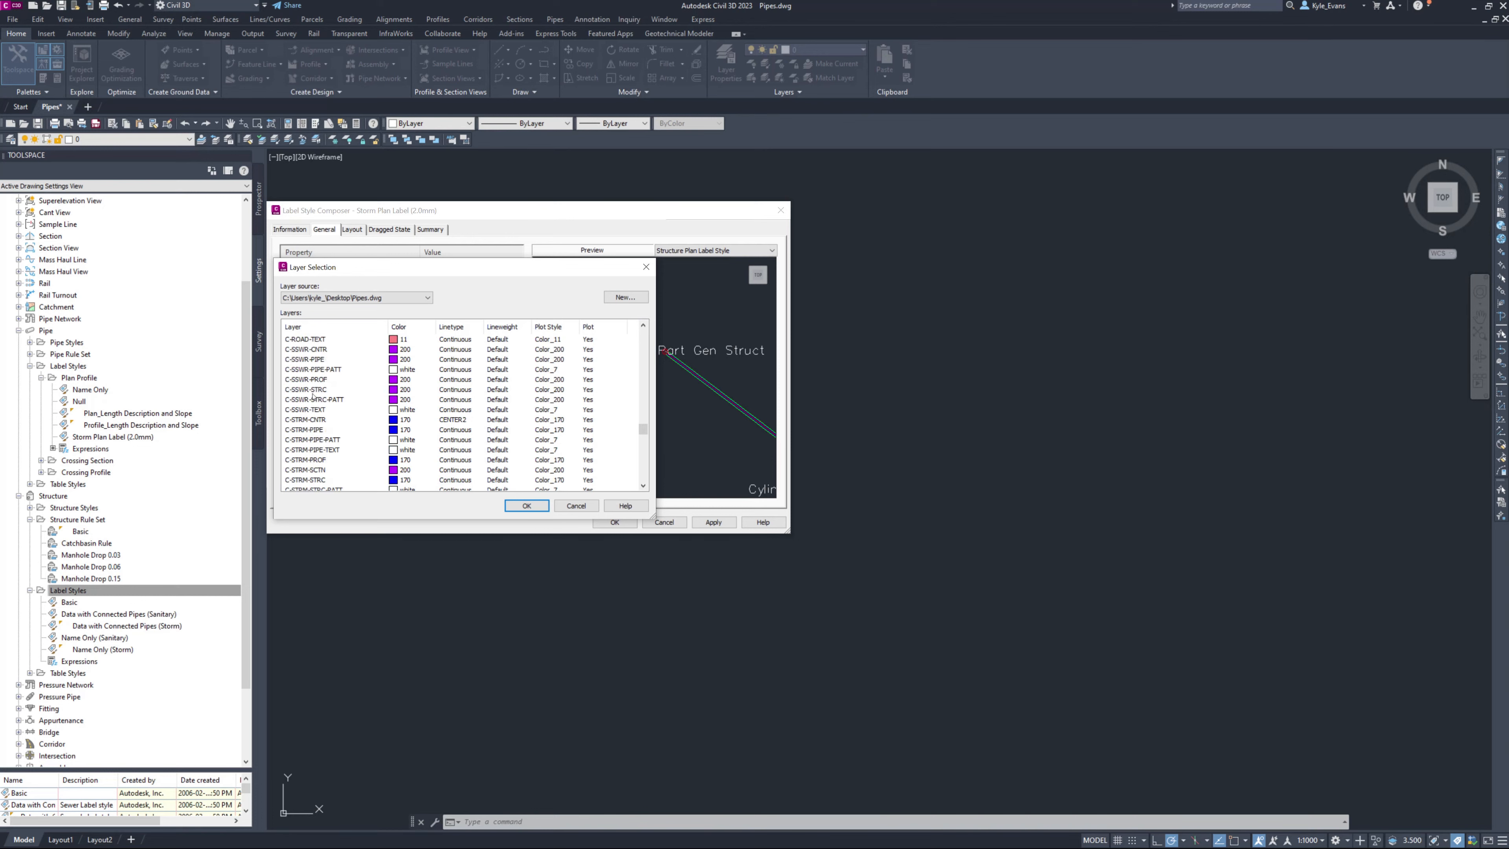
click(310, 340)
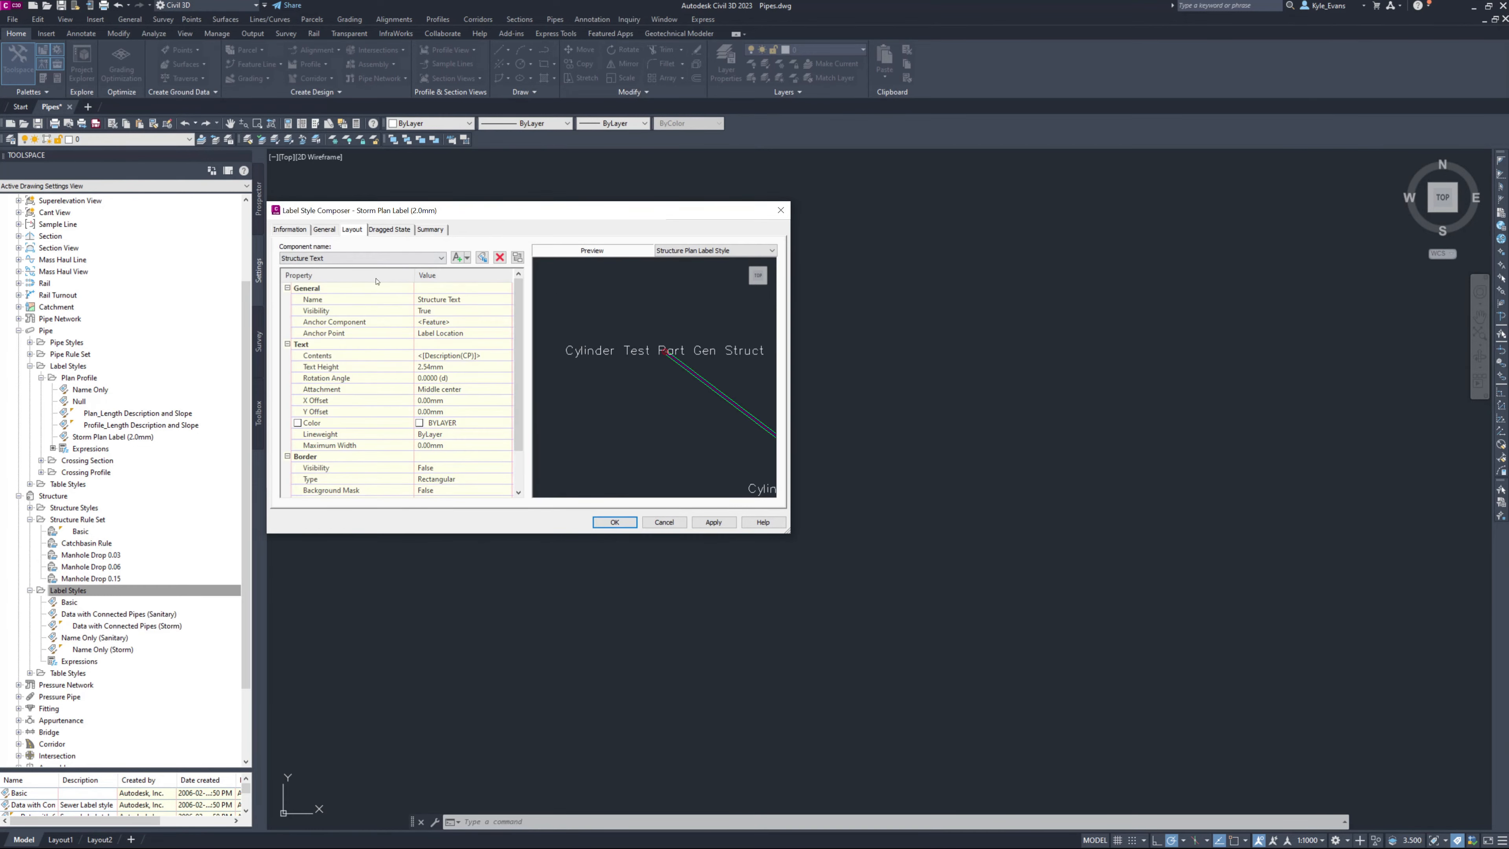
Set the Structure Text component's text height to 2.00 mm in the structure label layout.
click(382, 259)
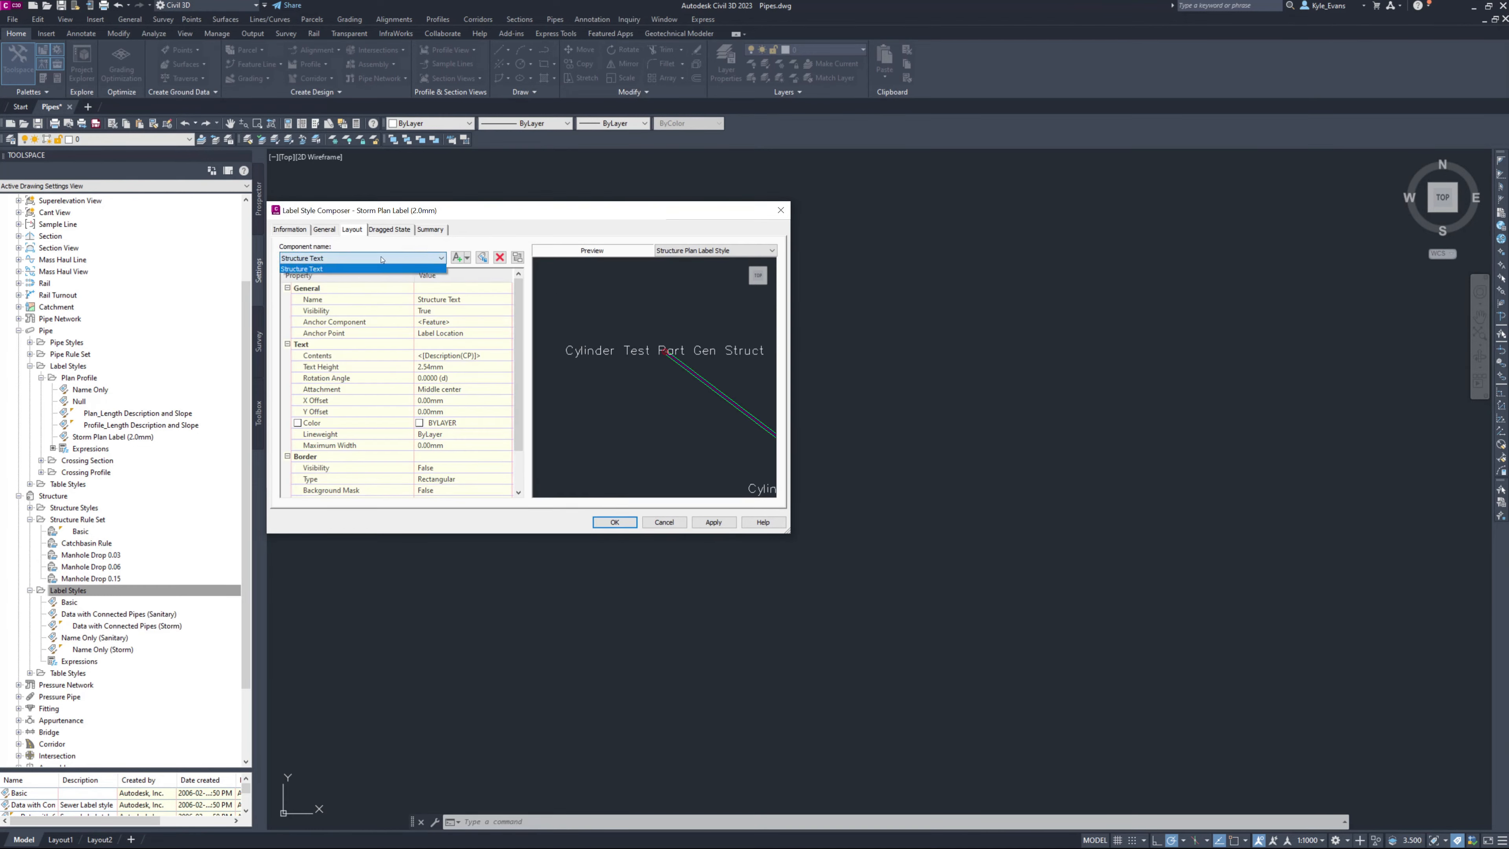
click(345, 286)
click(424, 353)
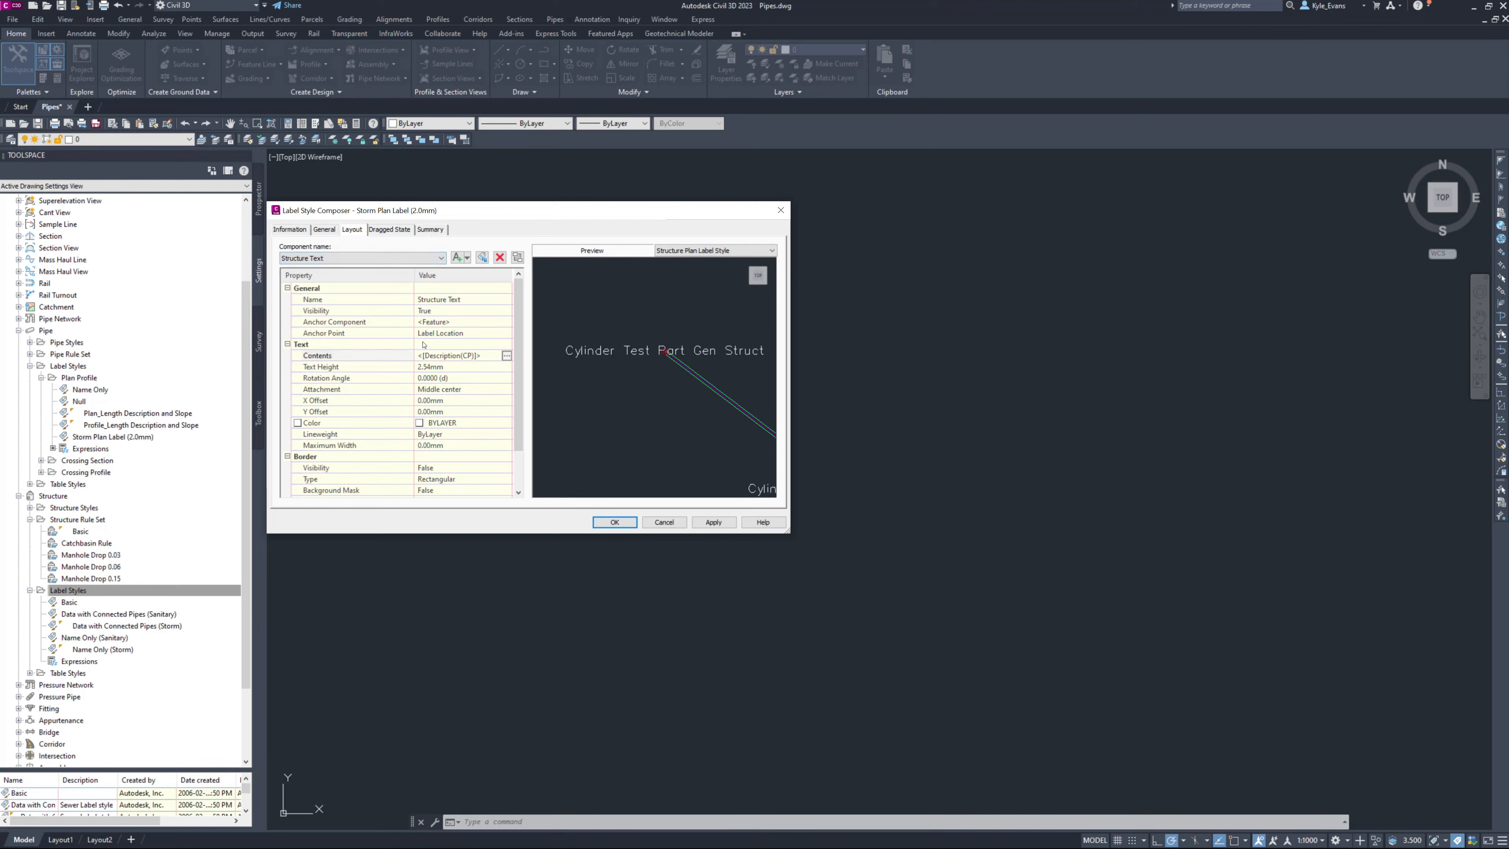
click(468, 368)
text(2.00)
key(Return)
Replace the Structure Text contents with the Name property, using upper case capitalization.
click(490, 358)
click(506, 354)
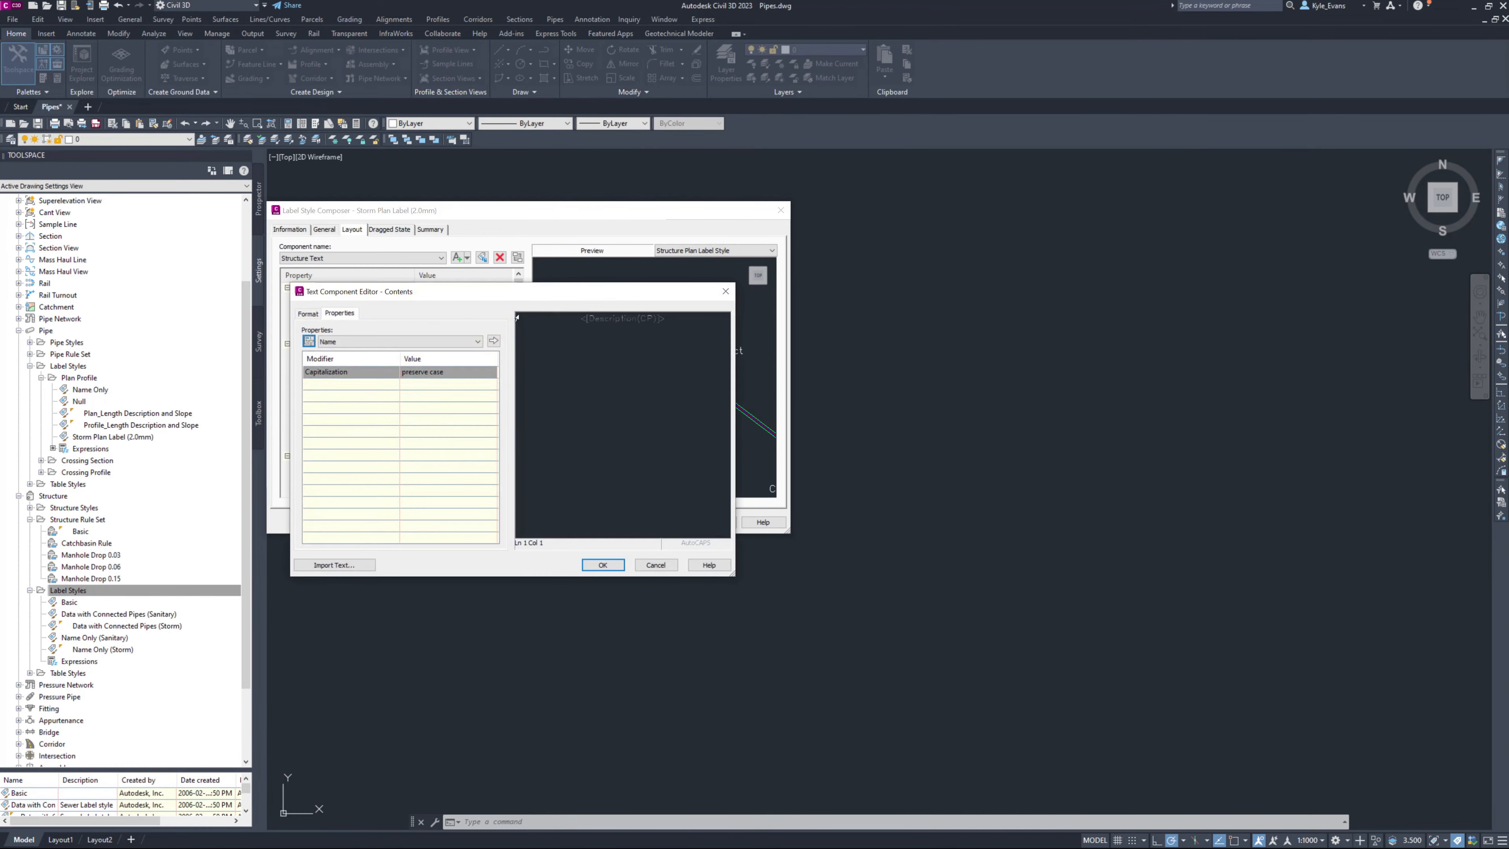
click(633, 319)
click(415, 341)
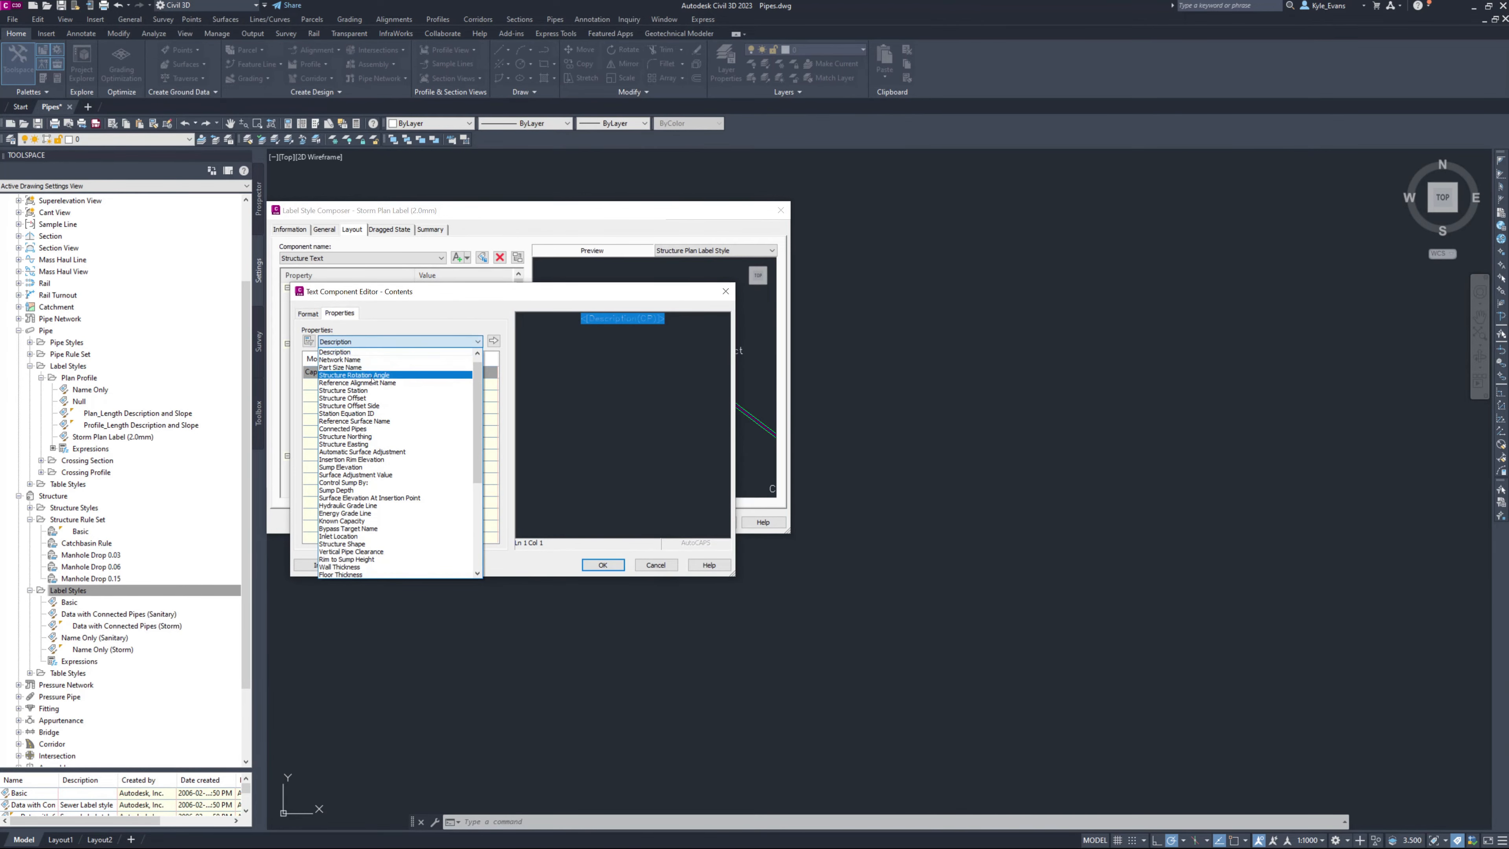
scroll(409, 384, up, 1)
click(363, 352)
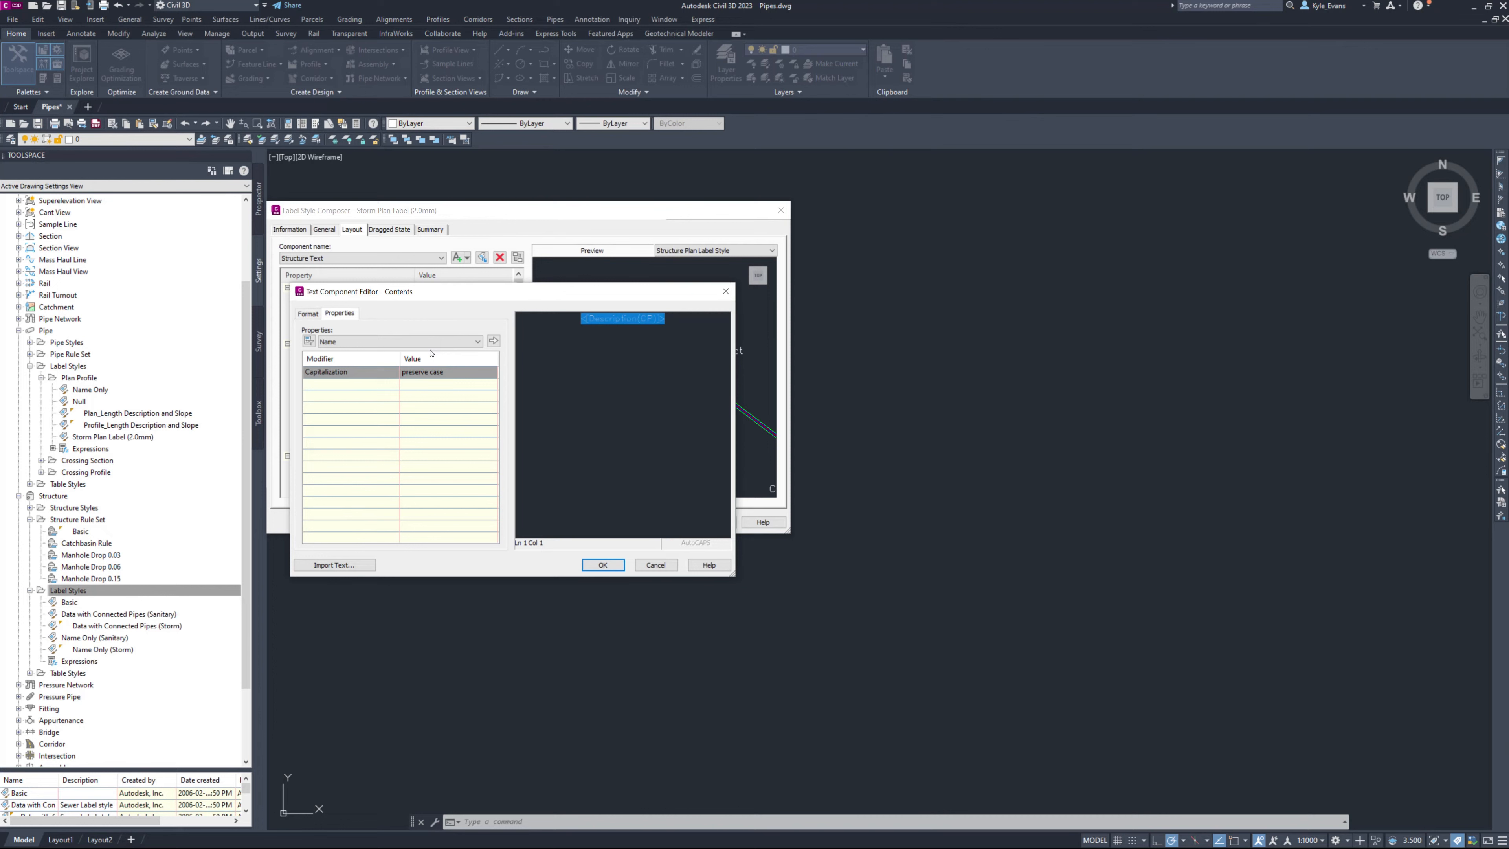
click(428, 371)
click(428, 384)
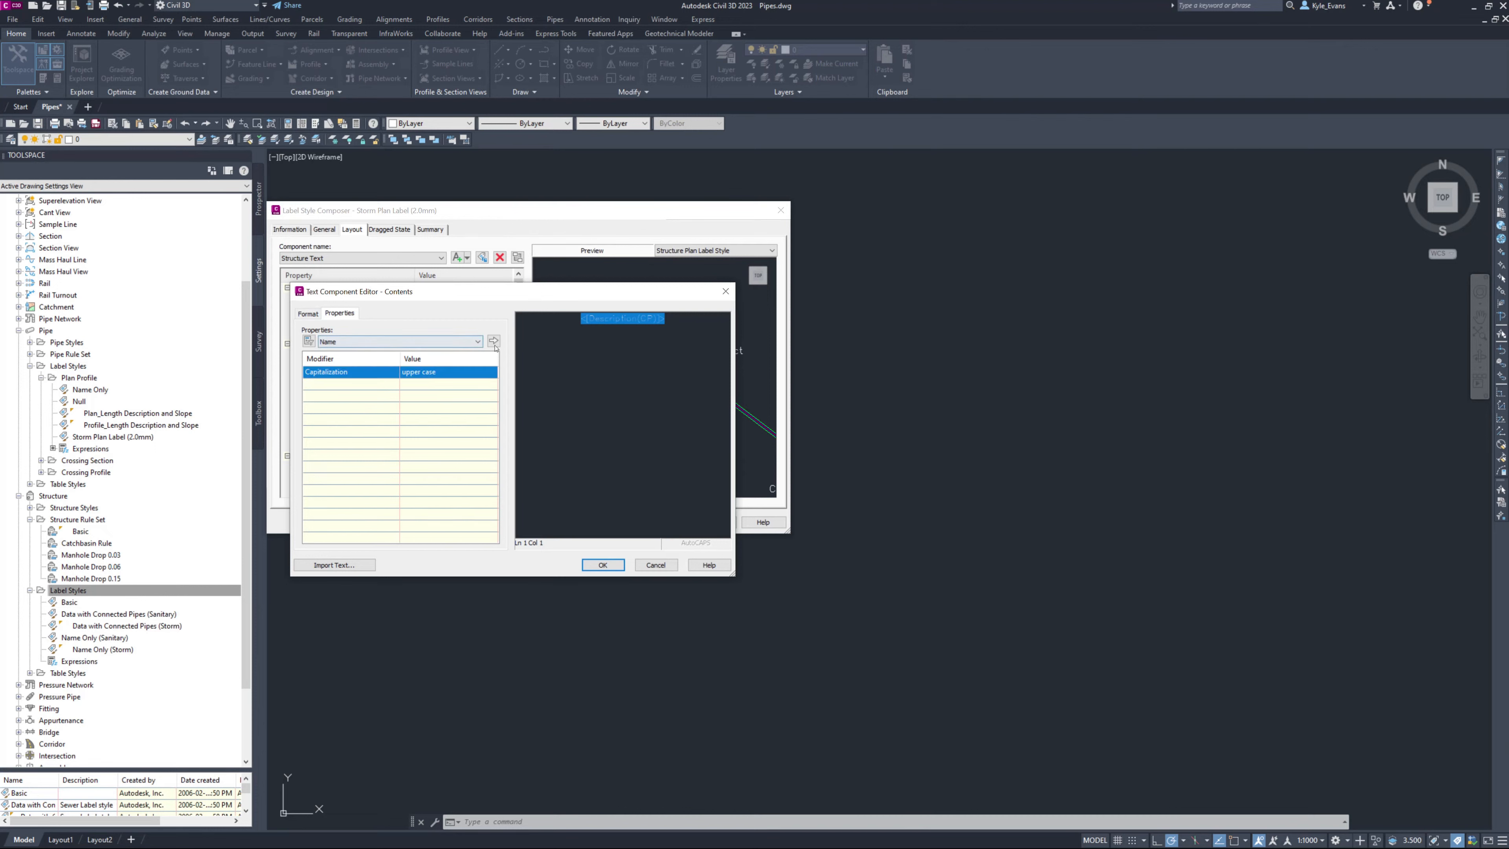
click(493, 341)
click(602, 564)
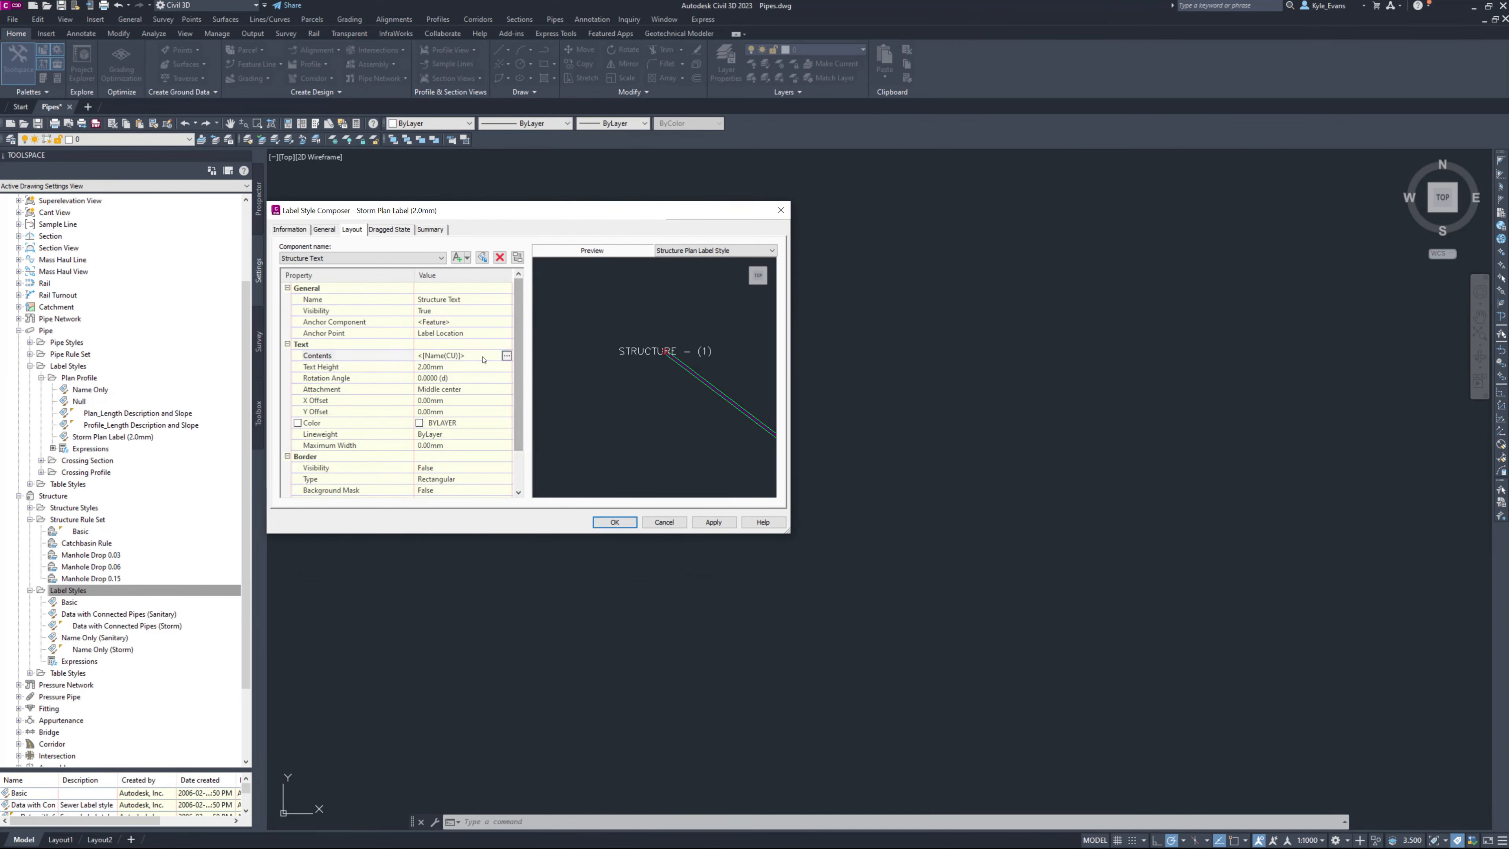
Add a second line to the Structure Text contents with "N:" followed by the Structure Northing property at 0.001 precision.
click(508, 364)
click(507, 356)
click(507, 356)
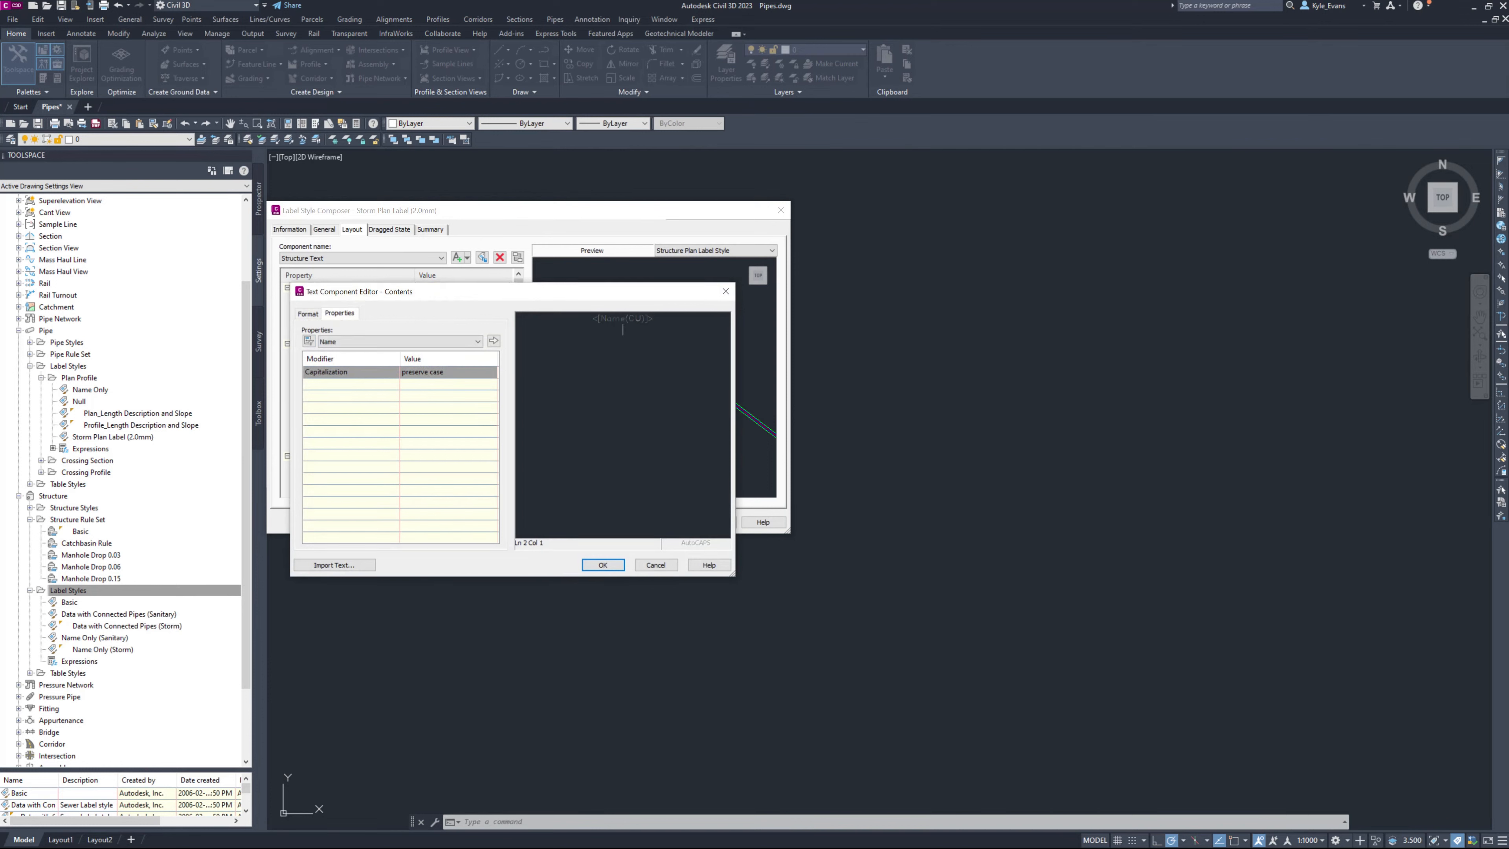
click(401, 342)
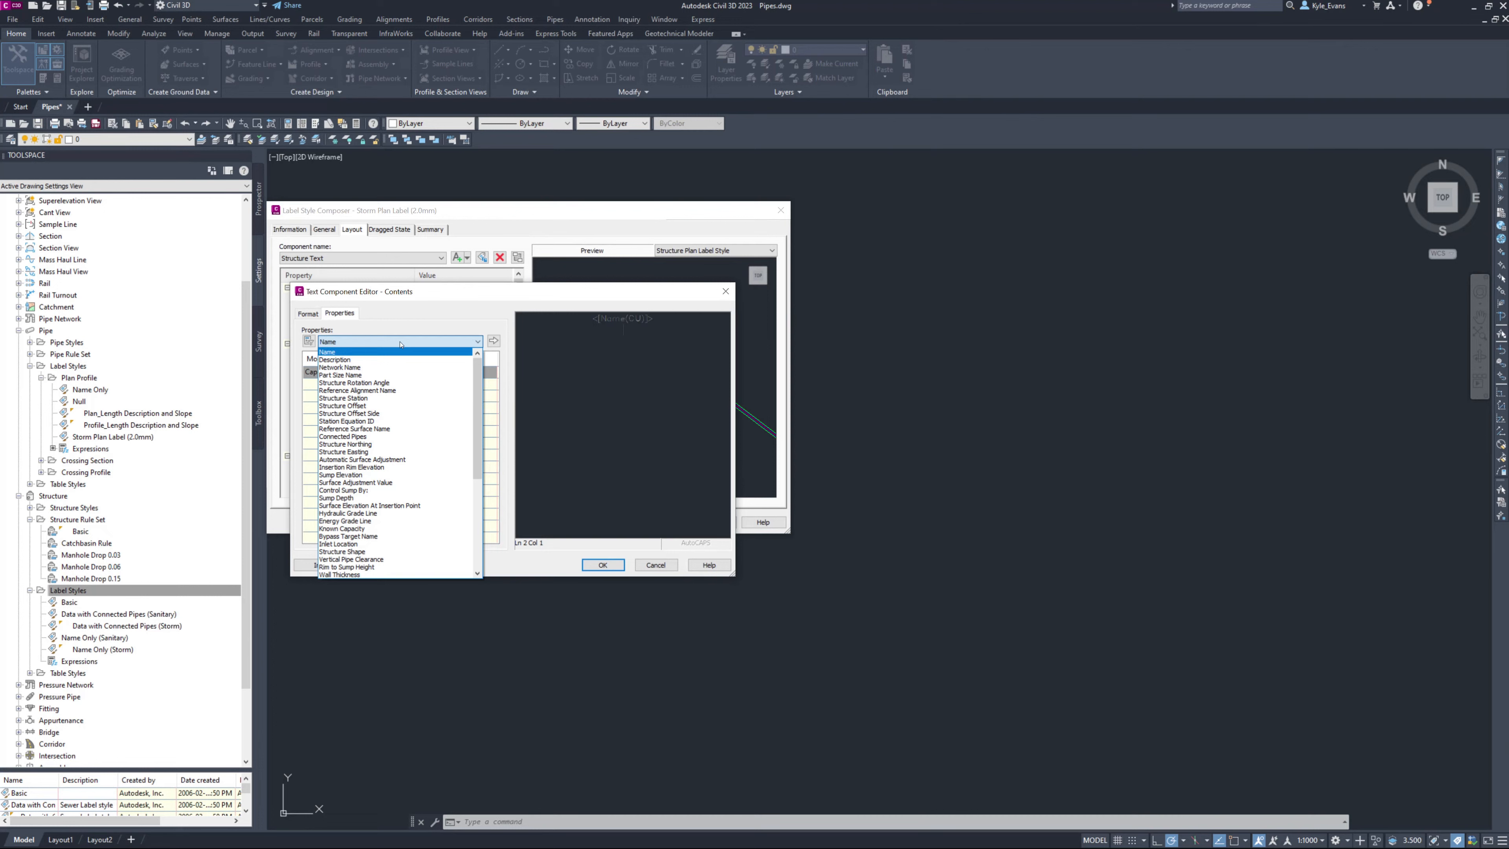
scroll(428, 371, down, 4)
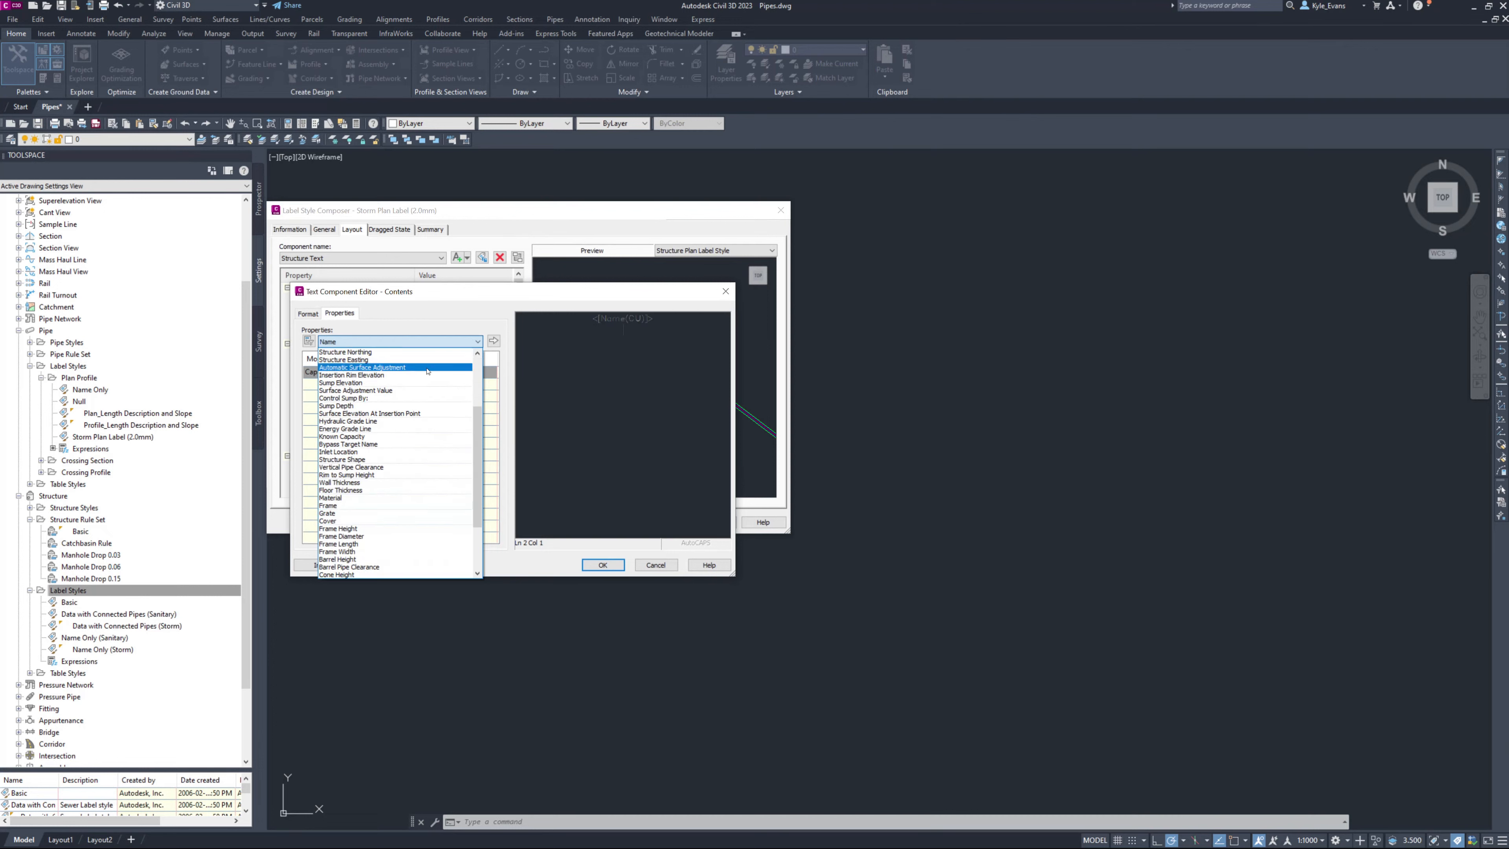
scroll(386, 434, down, 3)
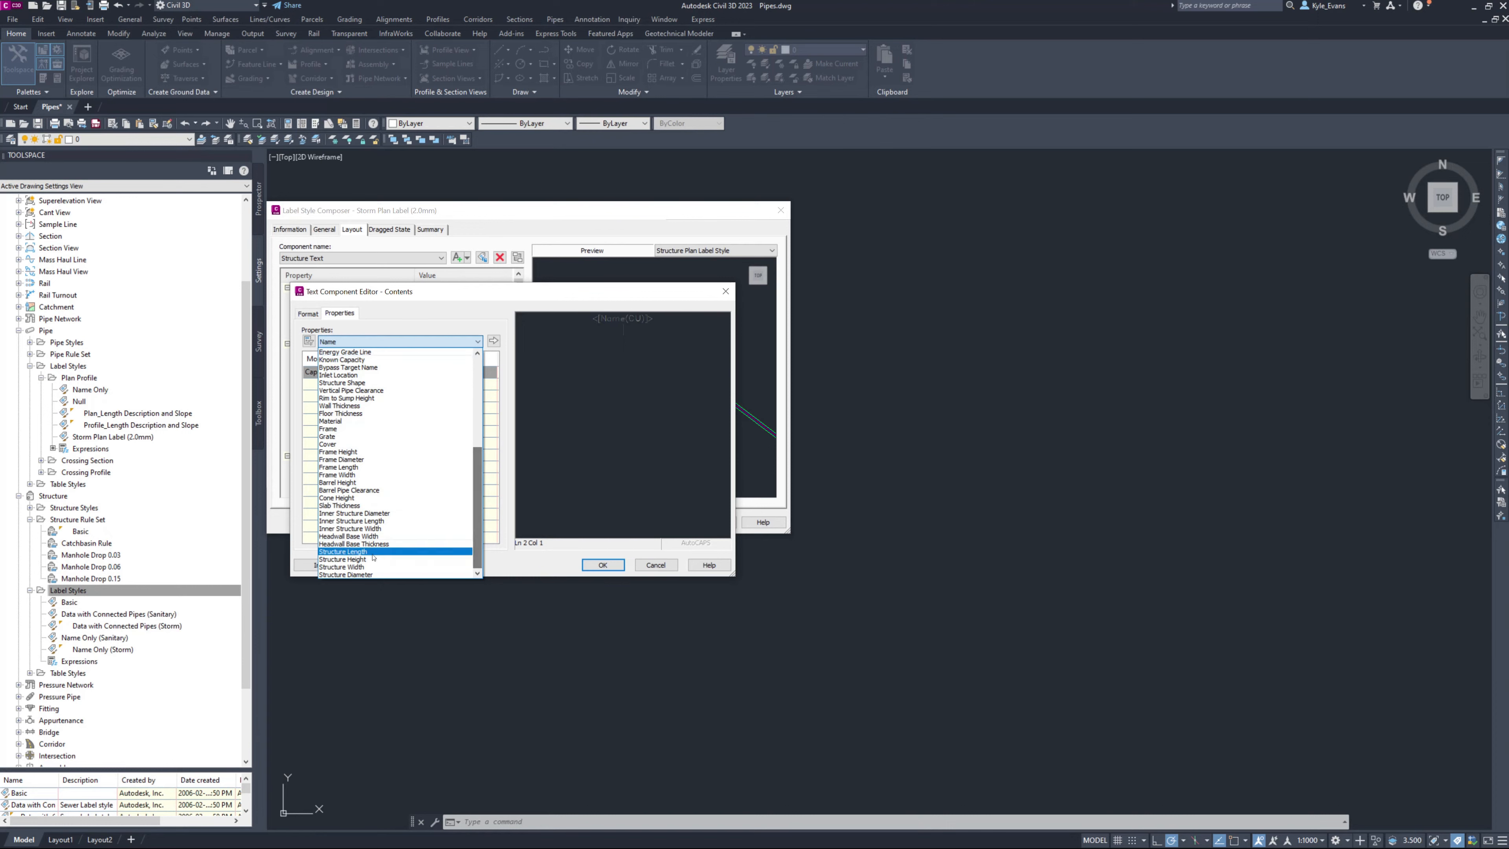
scroll(376, 380, up, 5)
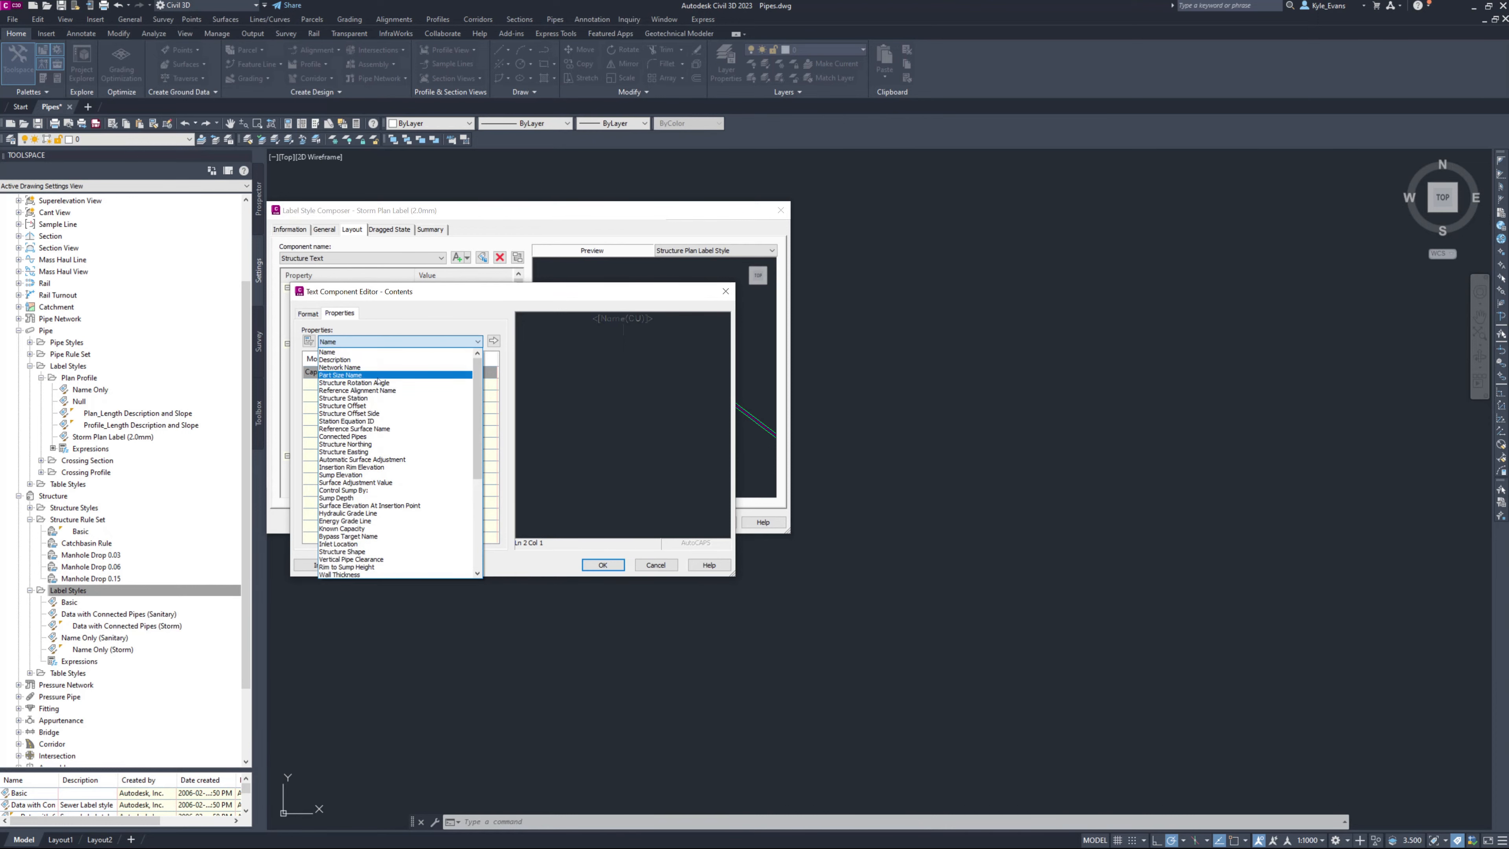
click(368, 386)
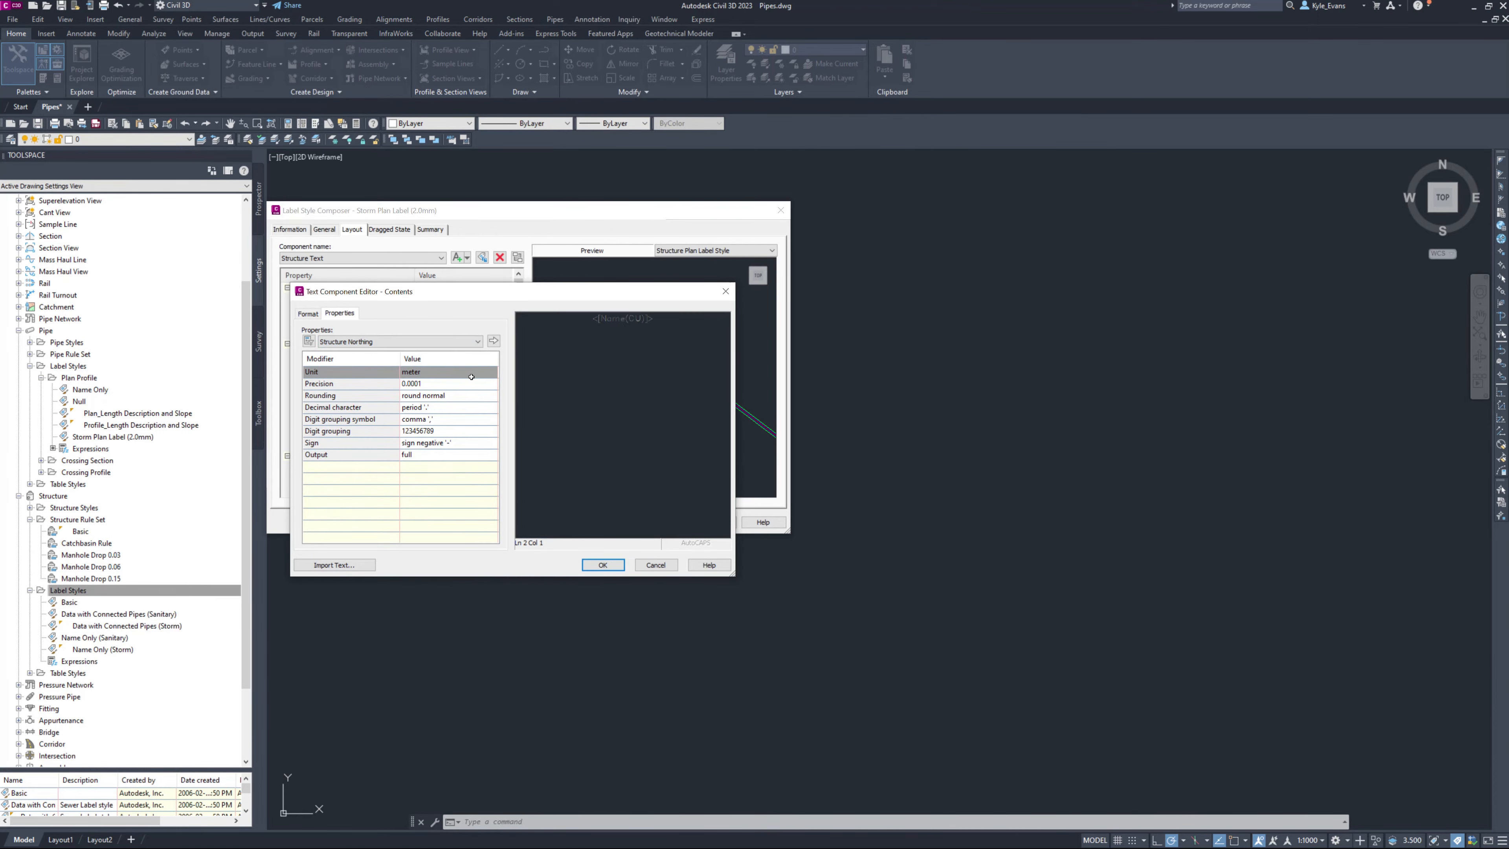
click(431, 383)
click(431, 382)
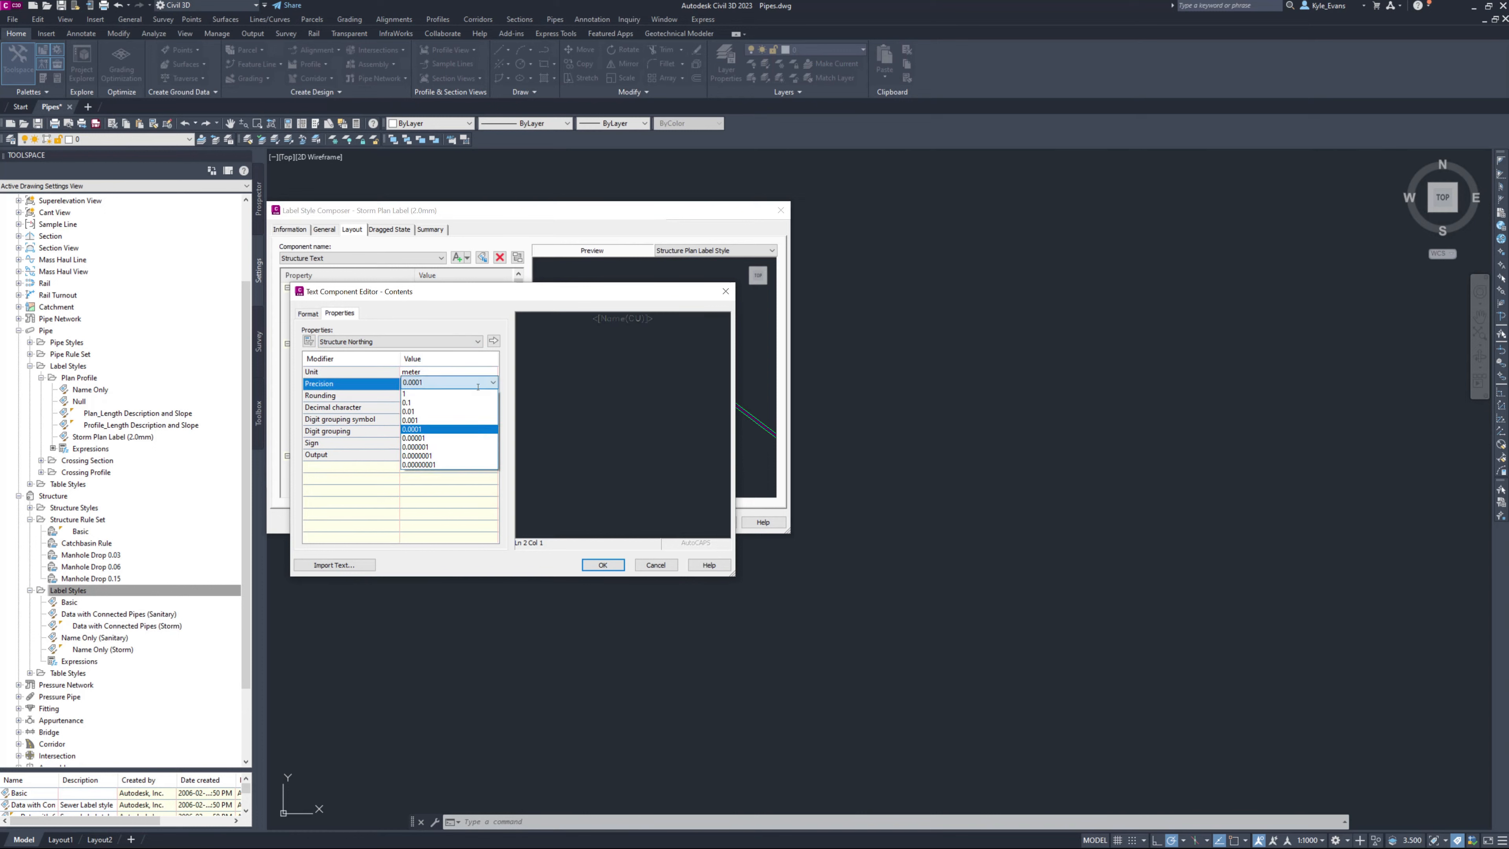
click(440, 420)
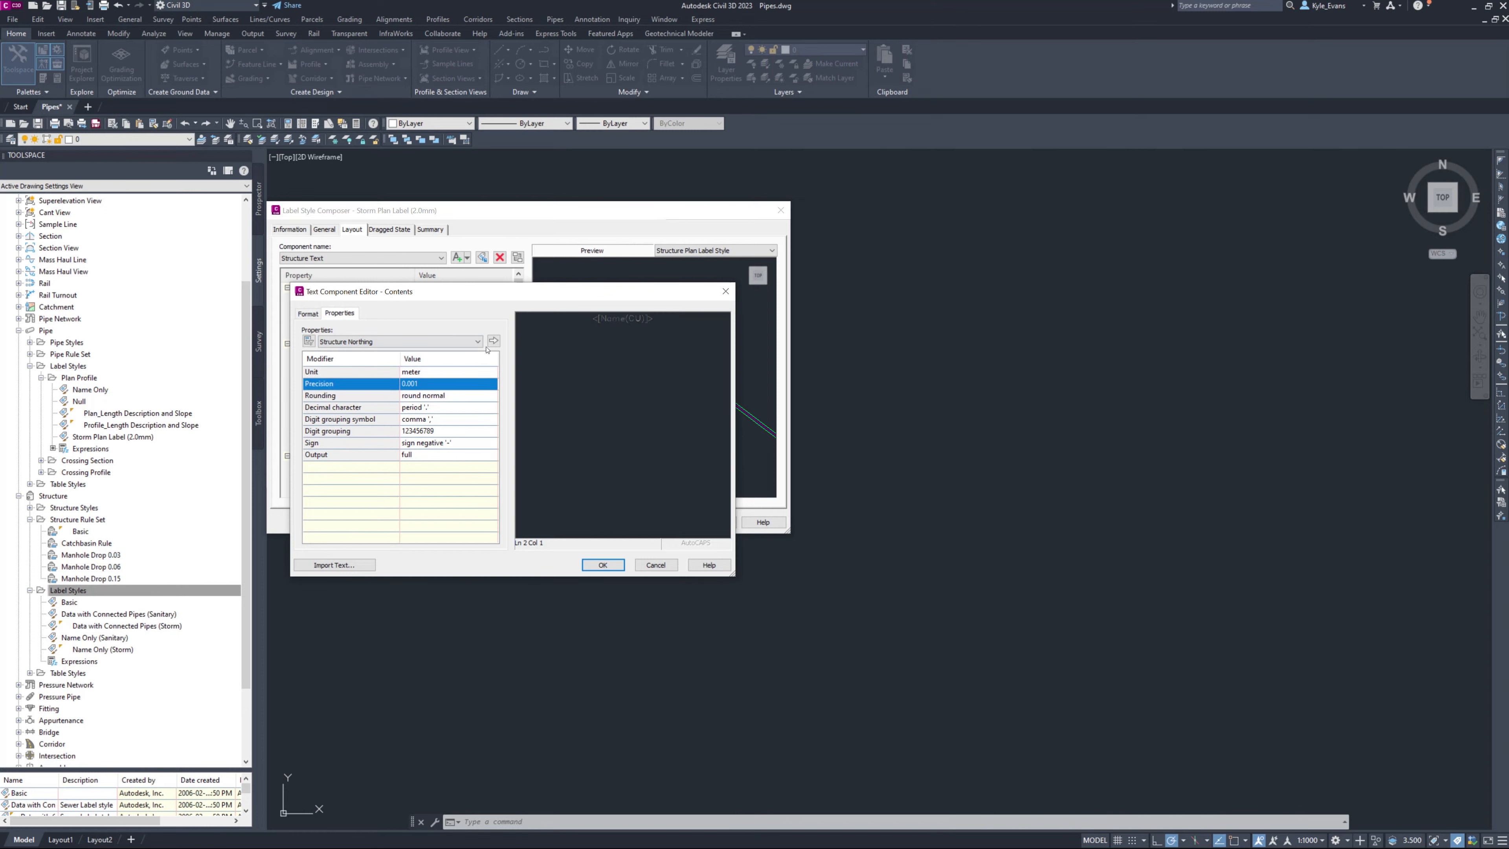
click(626, 360)
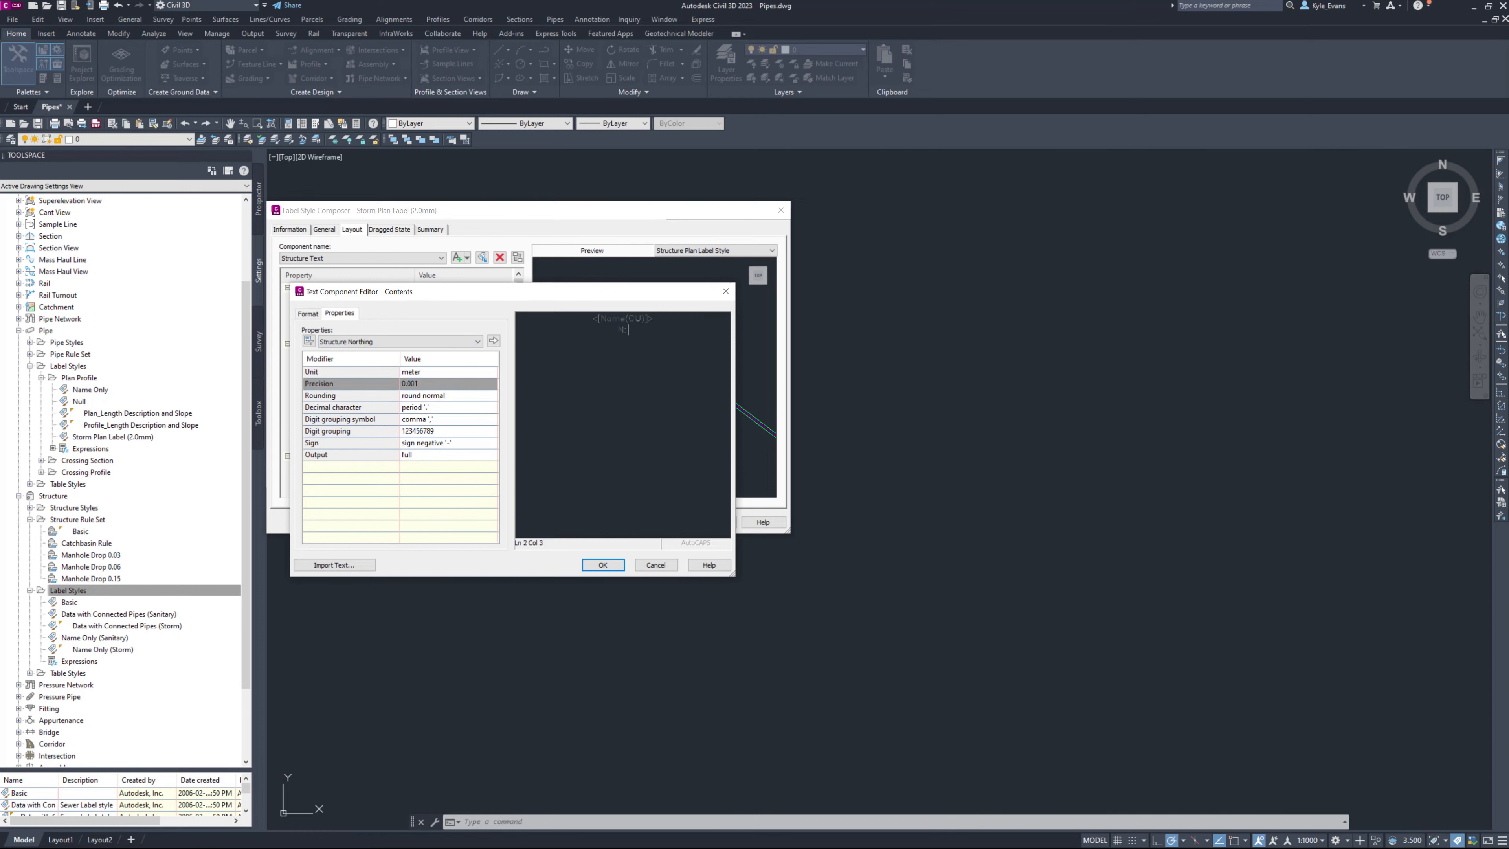
click(493, 341)
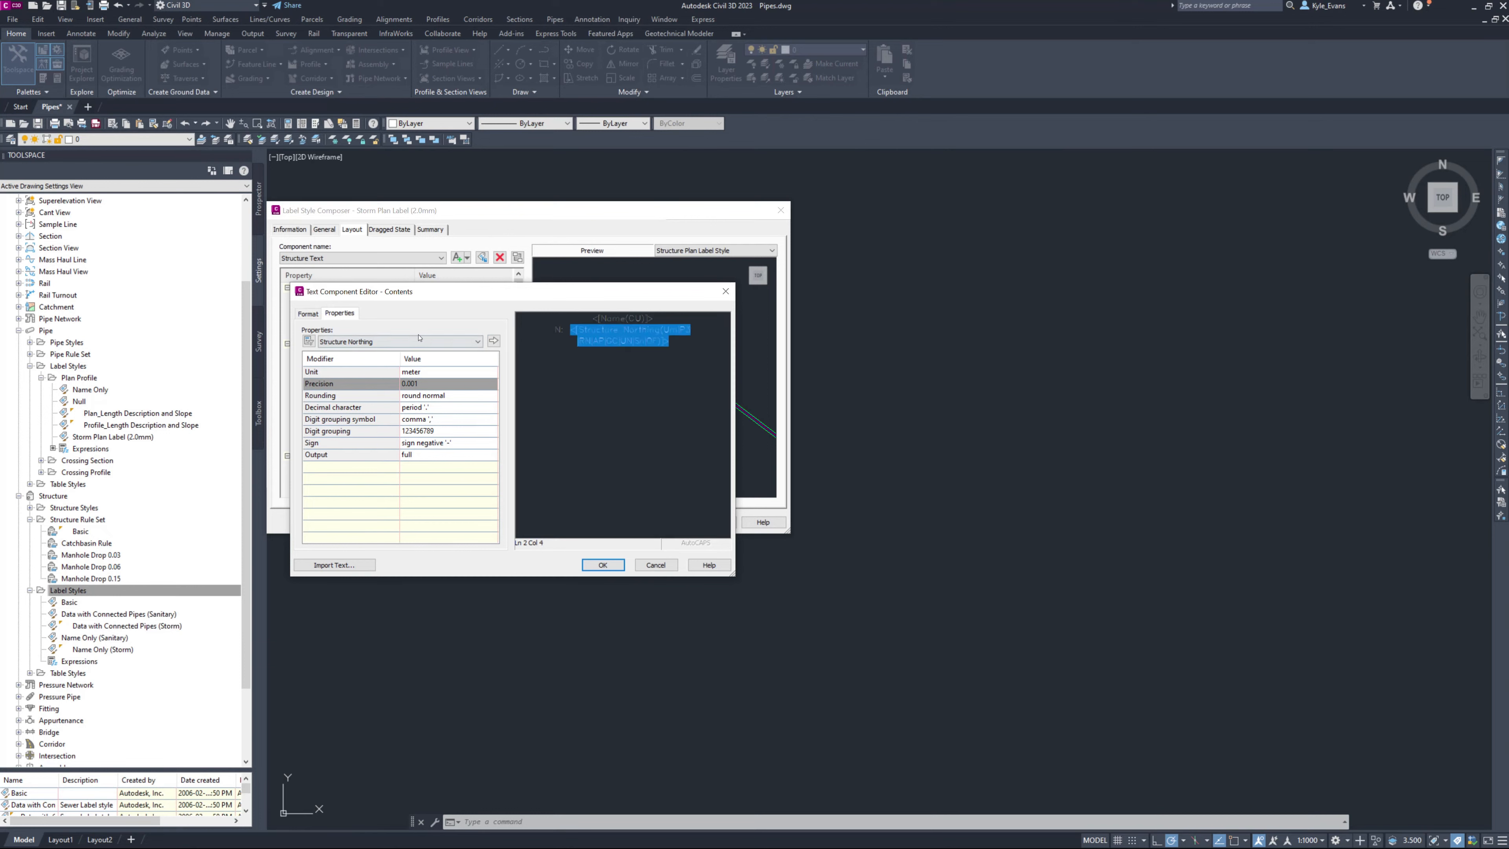
Append "E:" and the Structure Easting property at 0.001 precision after the northing.
click(428, 348)
click(683, 349)
click(682, 350)
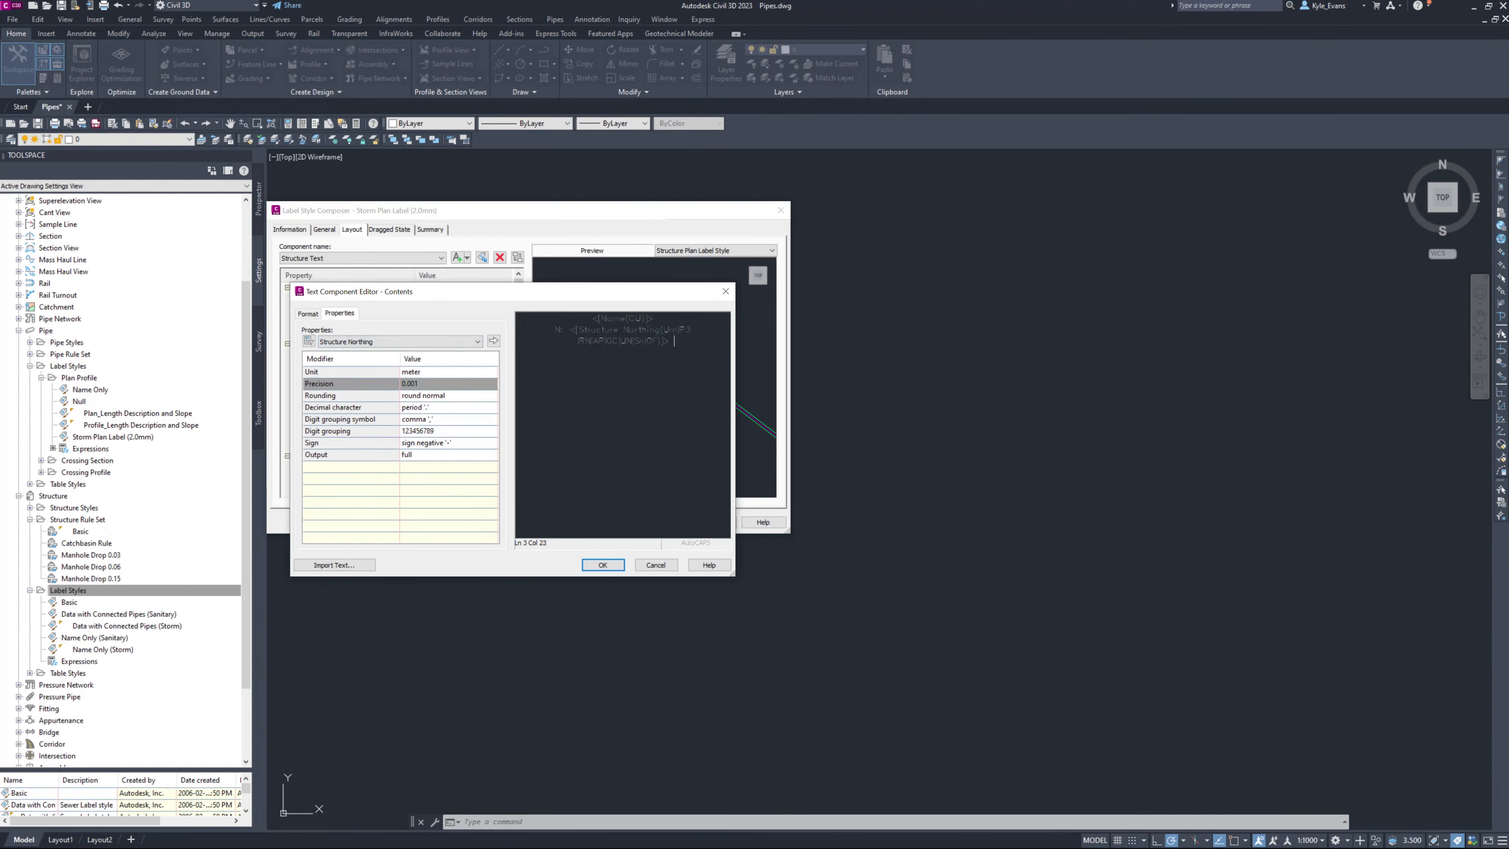
text(E:)
click(395, 343)
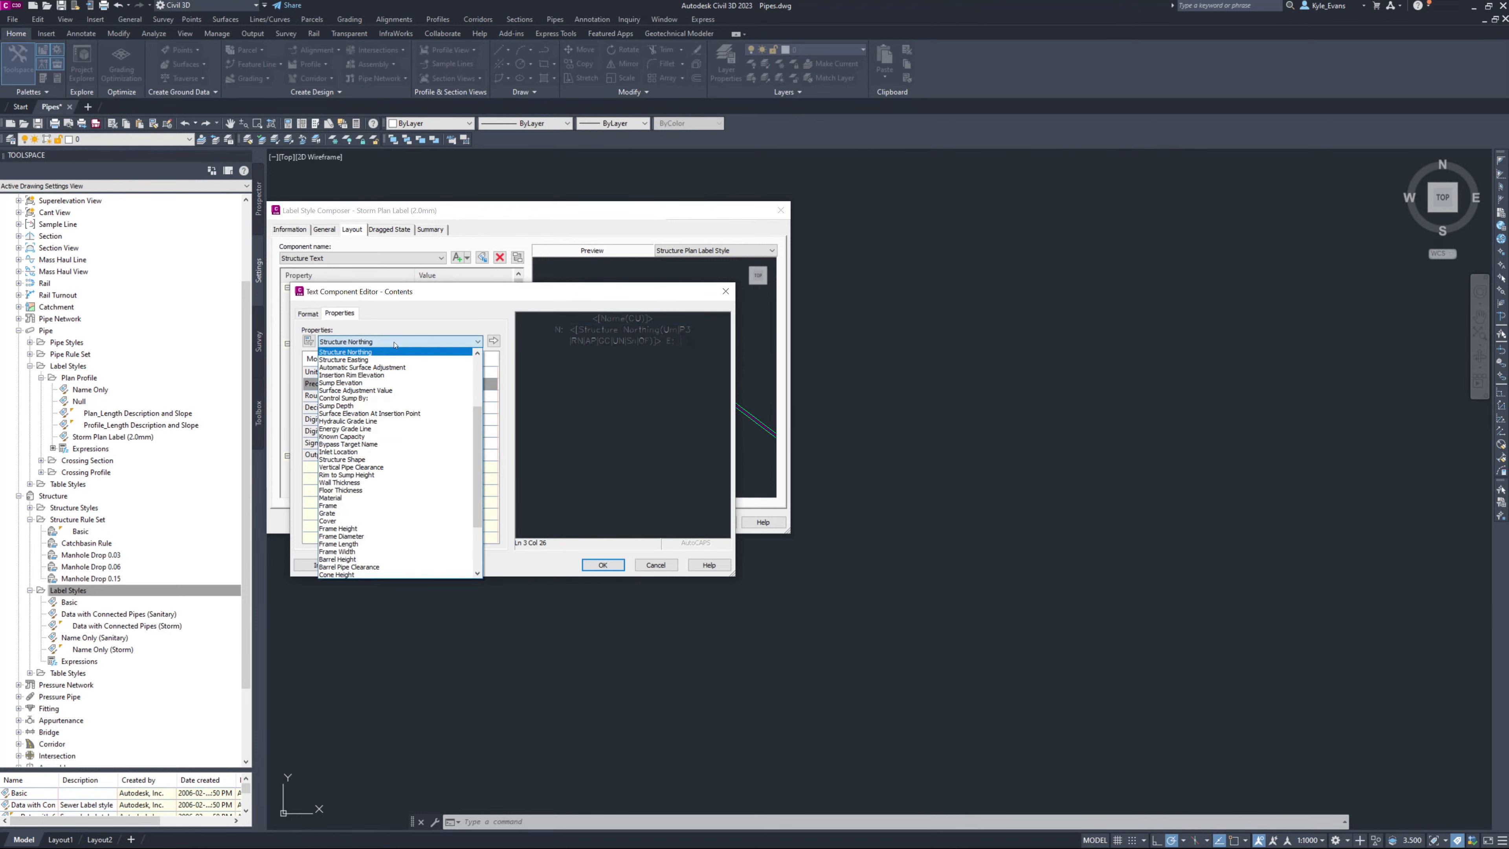
click(385, 360)
click(426, 370)
click(427, 370)
click(426, 383)
click(426, 383)
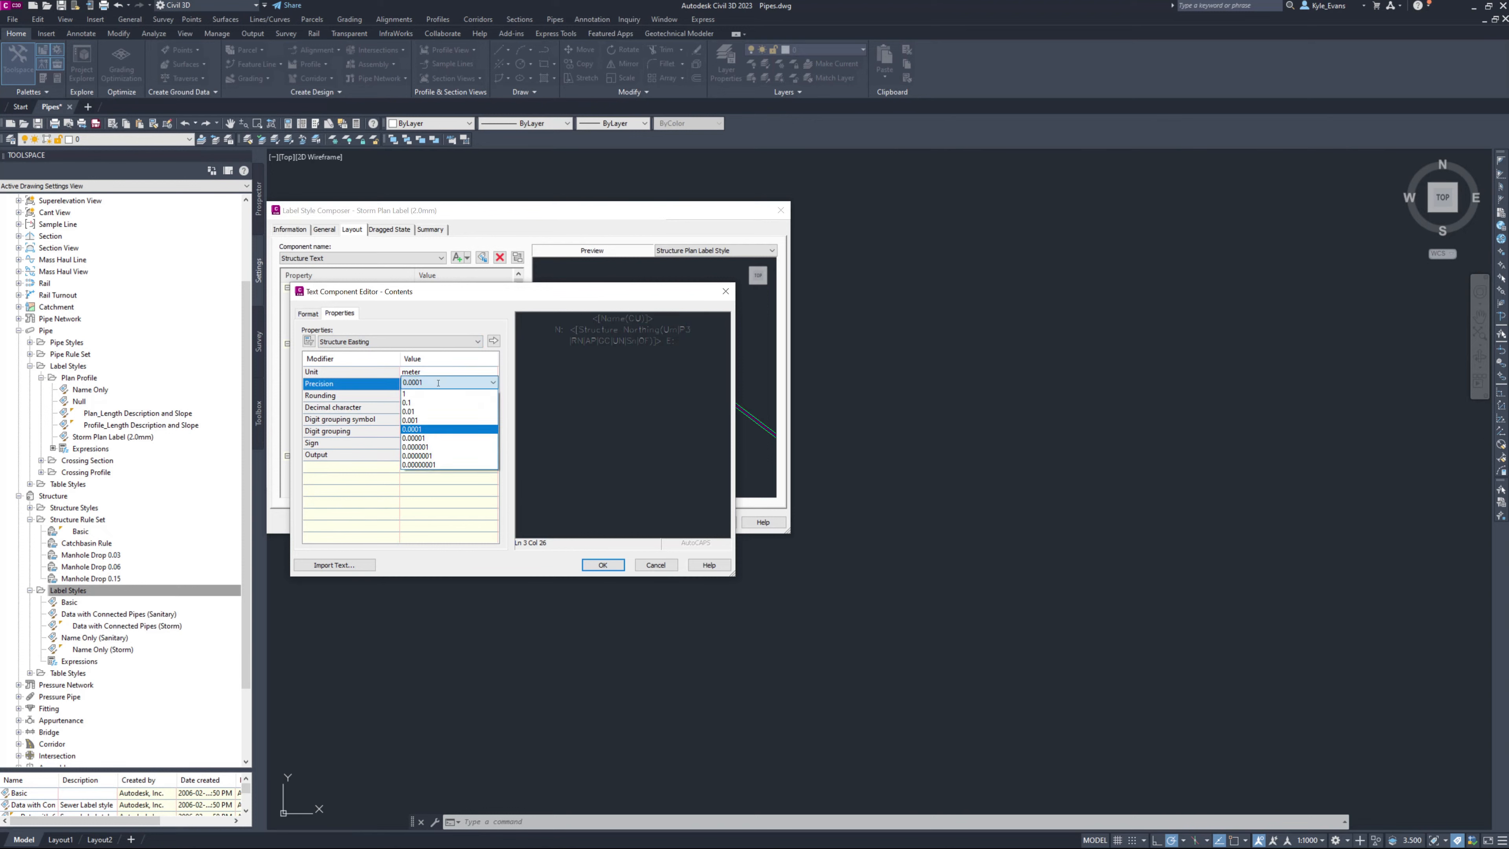
click(428, 420)
click(493, 340)
Add a new line reading "OFFSET:" followed by the Structure Offset property in the label contents.
click(687, 357)
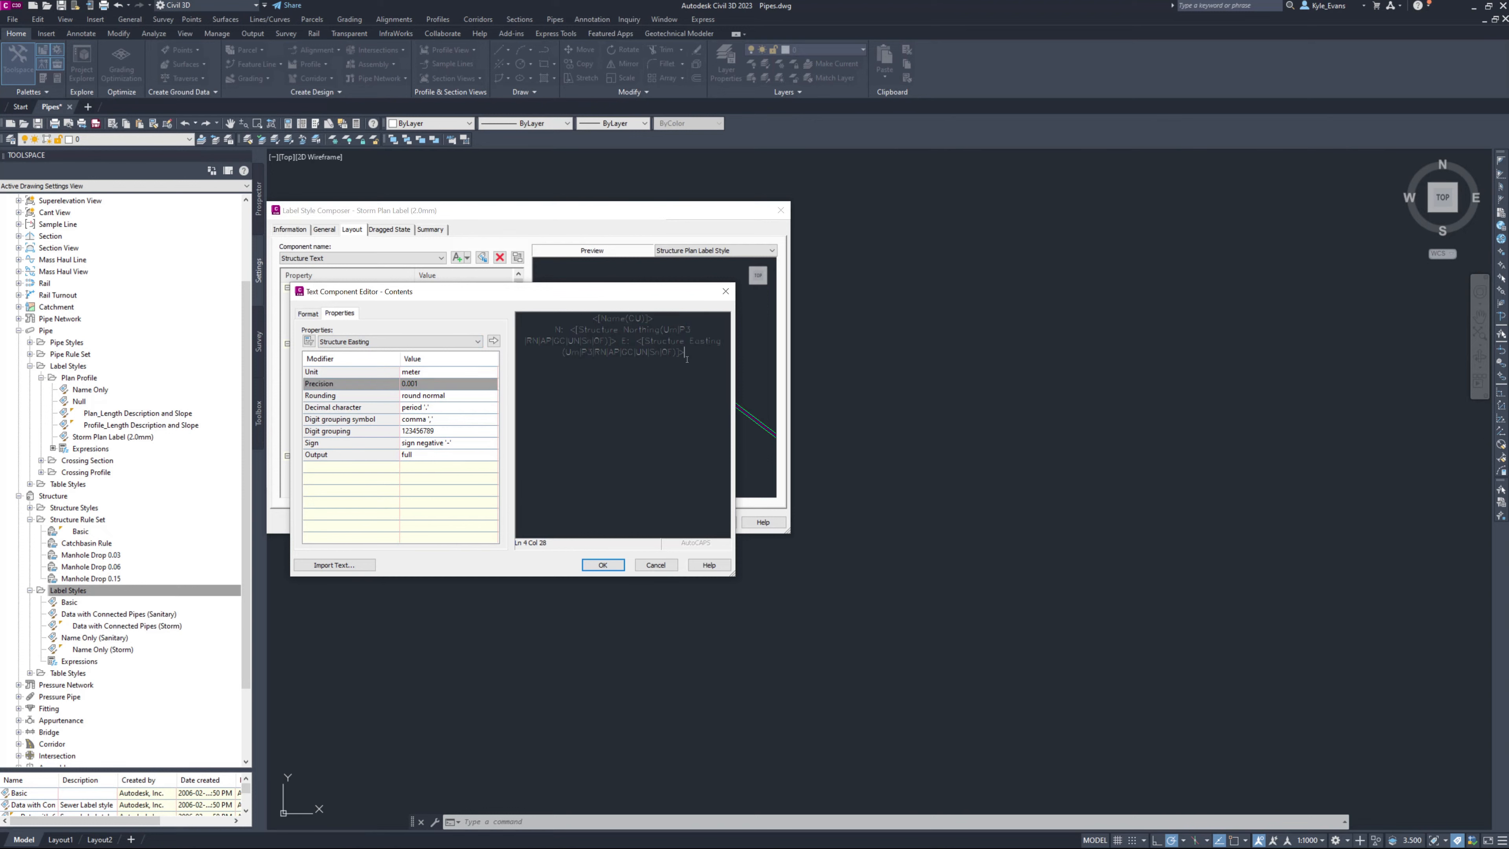
text(OFFSET:)
click(477, 341)
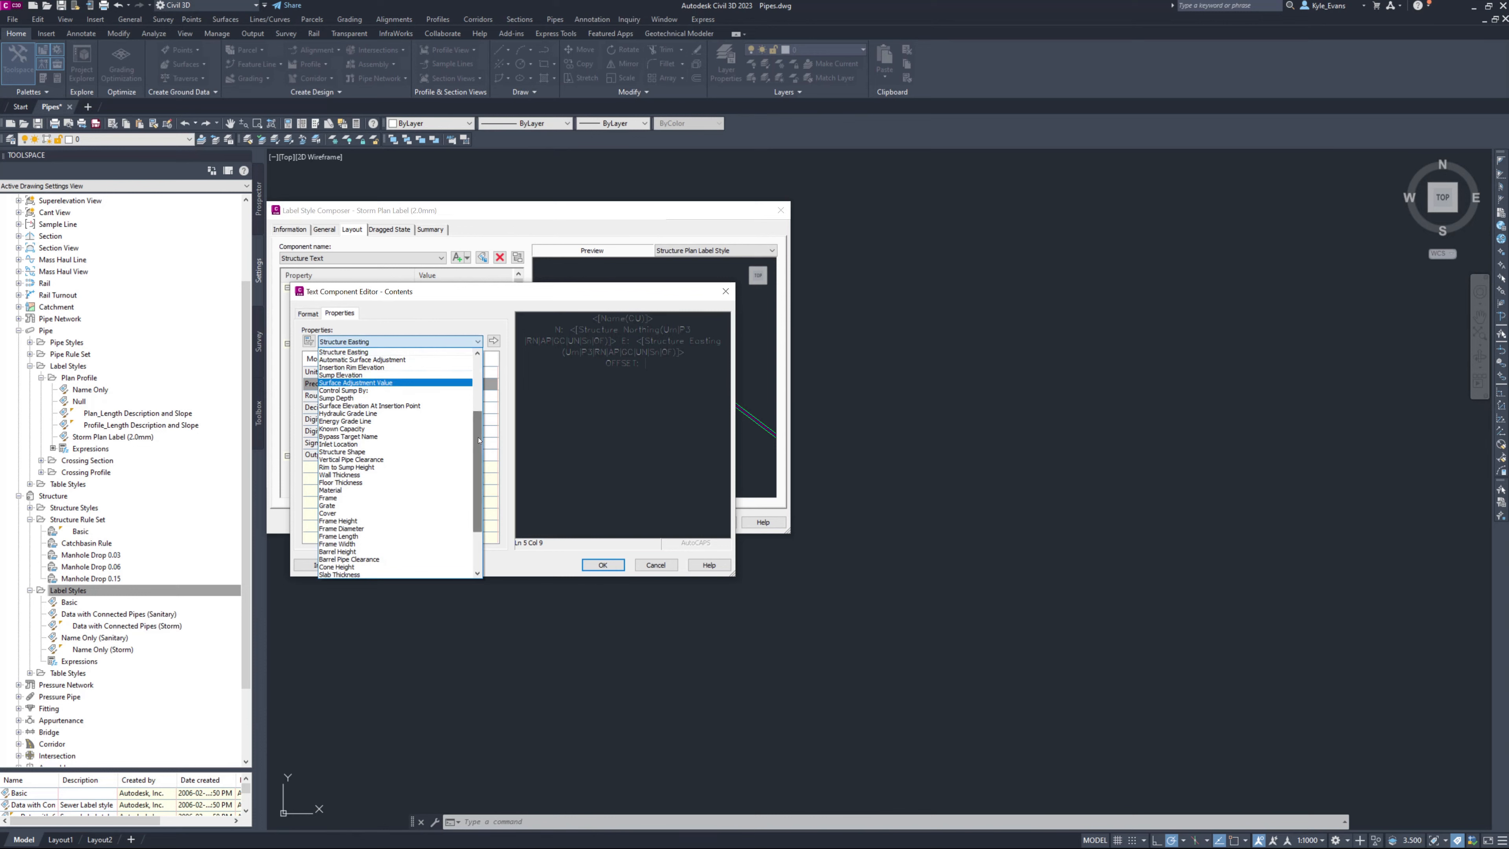
scroll(479, 440, up, 5)
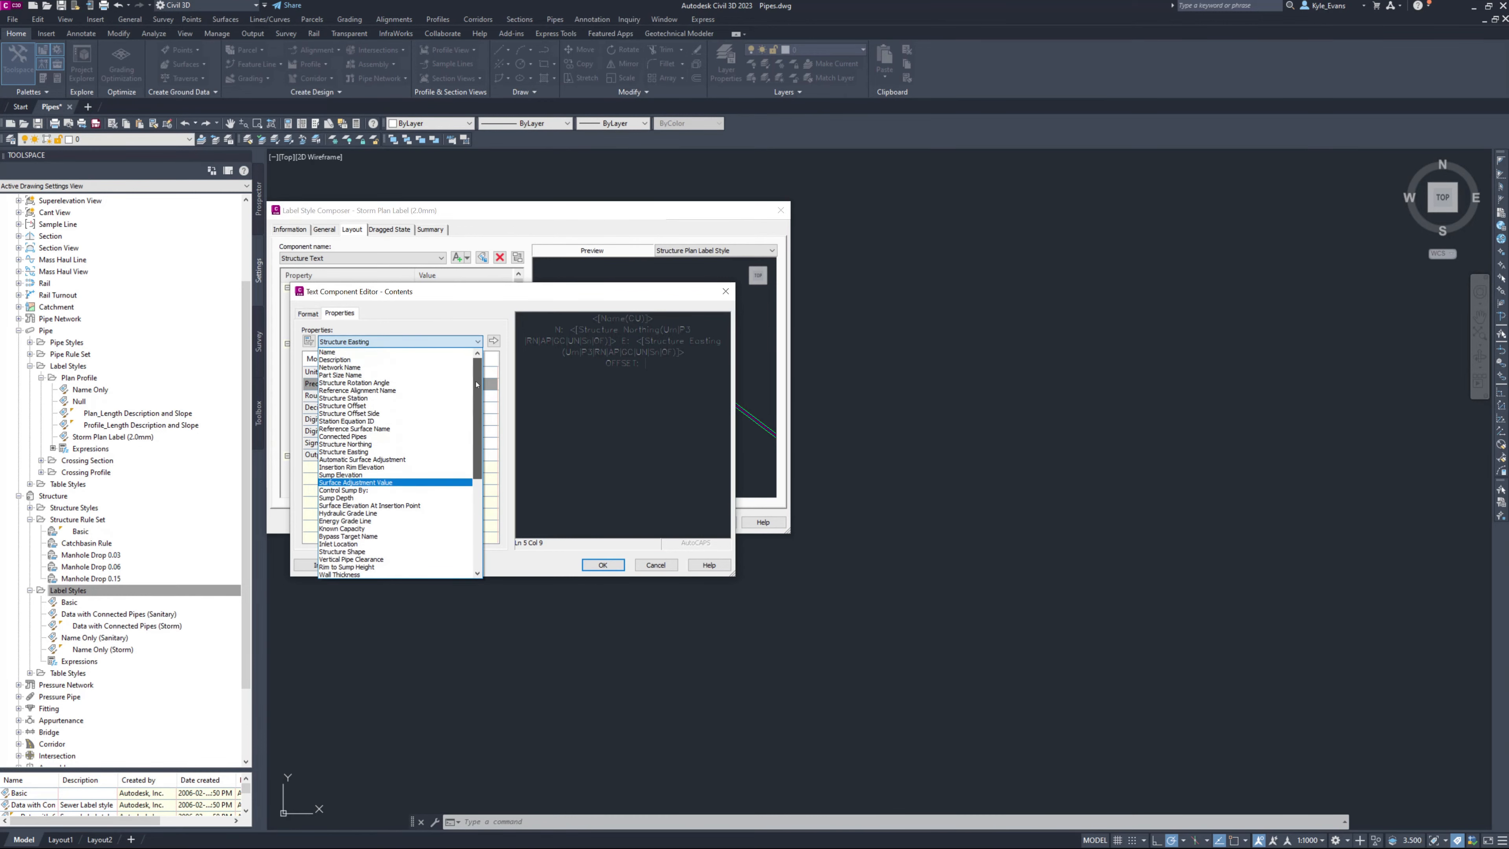
click(407, 408)
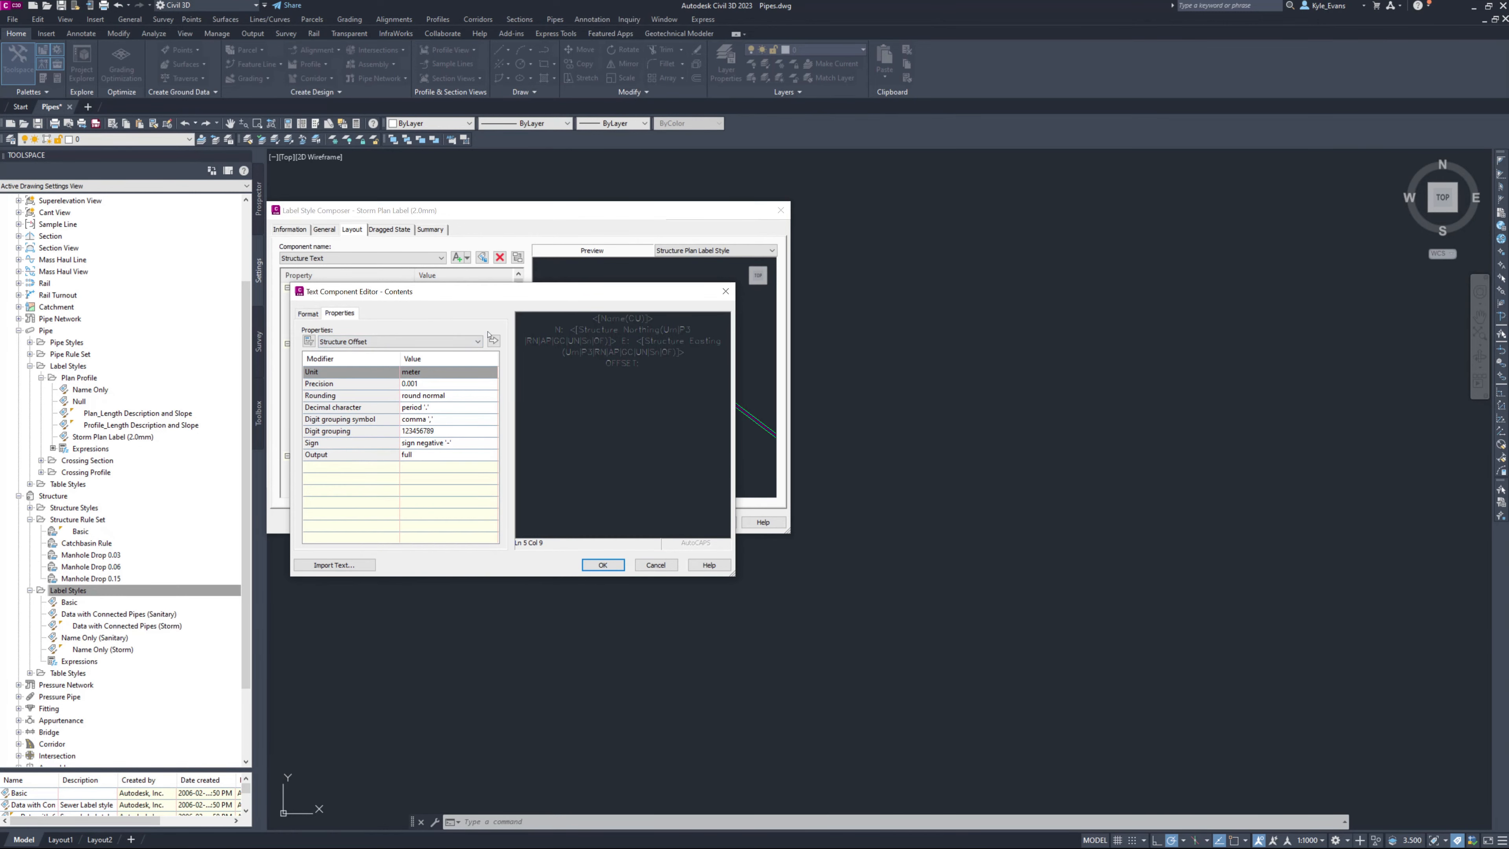
click(493, 340)
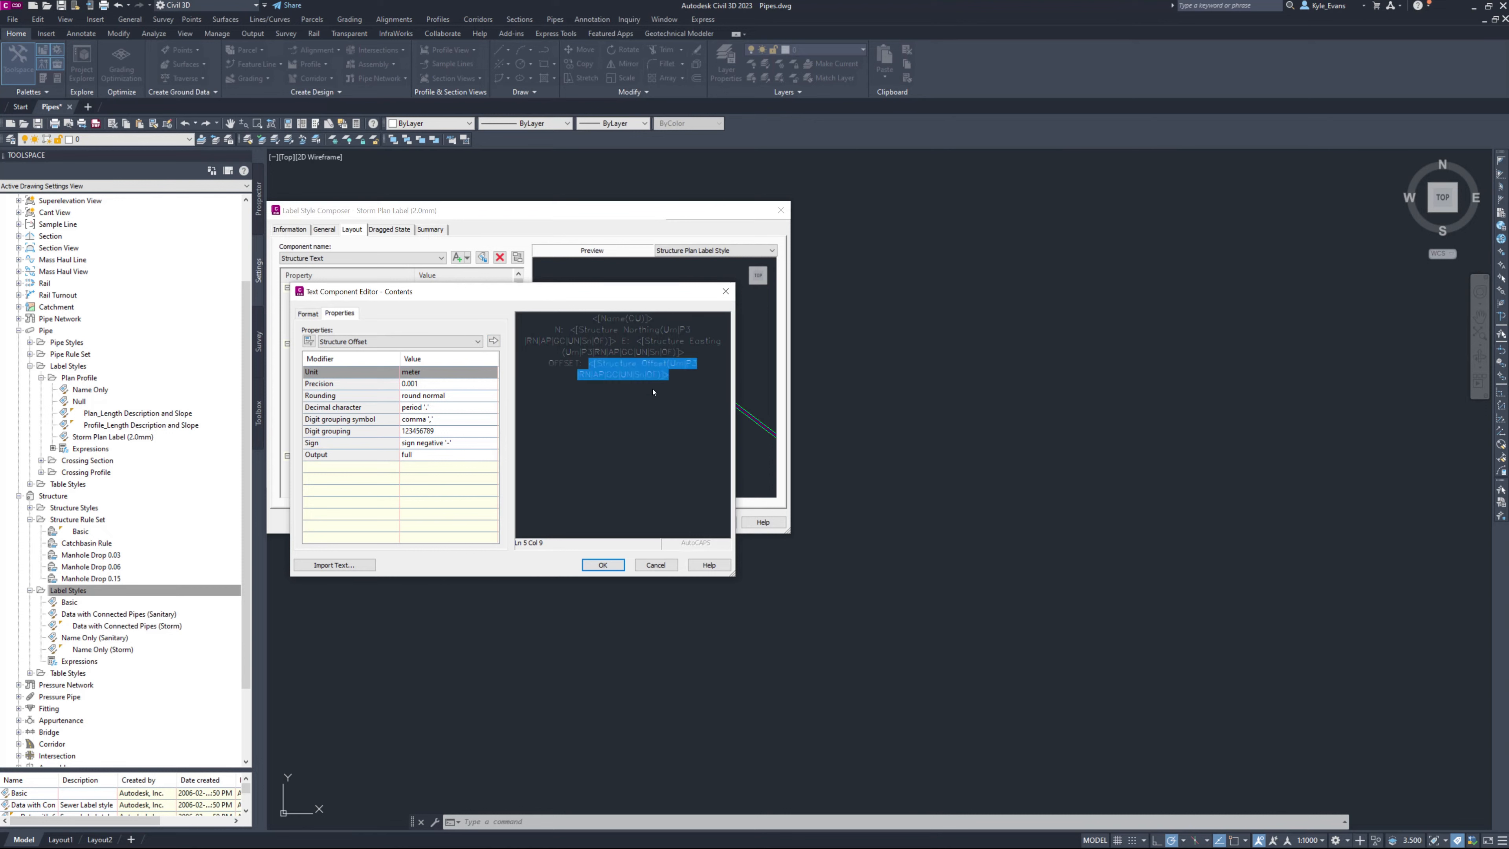
Append "STA:" and the Structure Station property at 0.001 precision after the offset, and accept the label contents.
click(693, 384)
text(STA:)
click(387, 341)
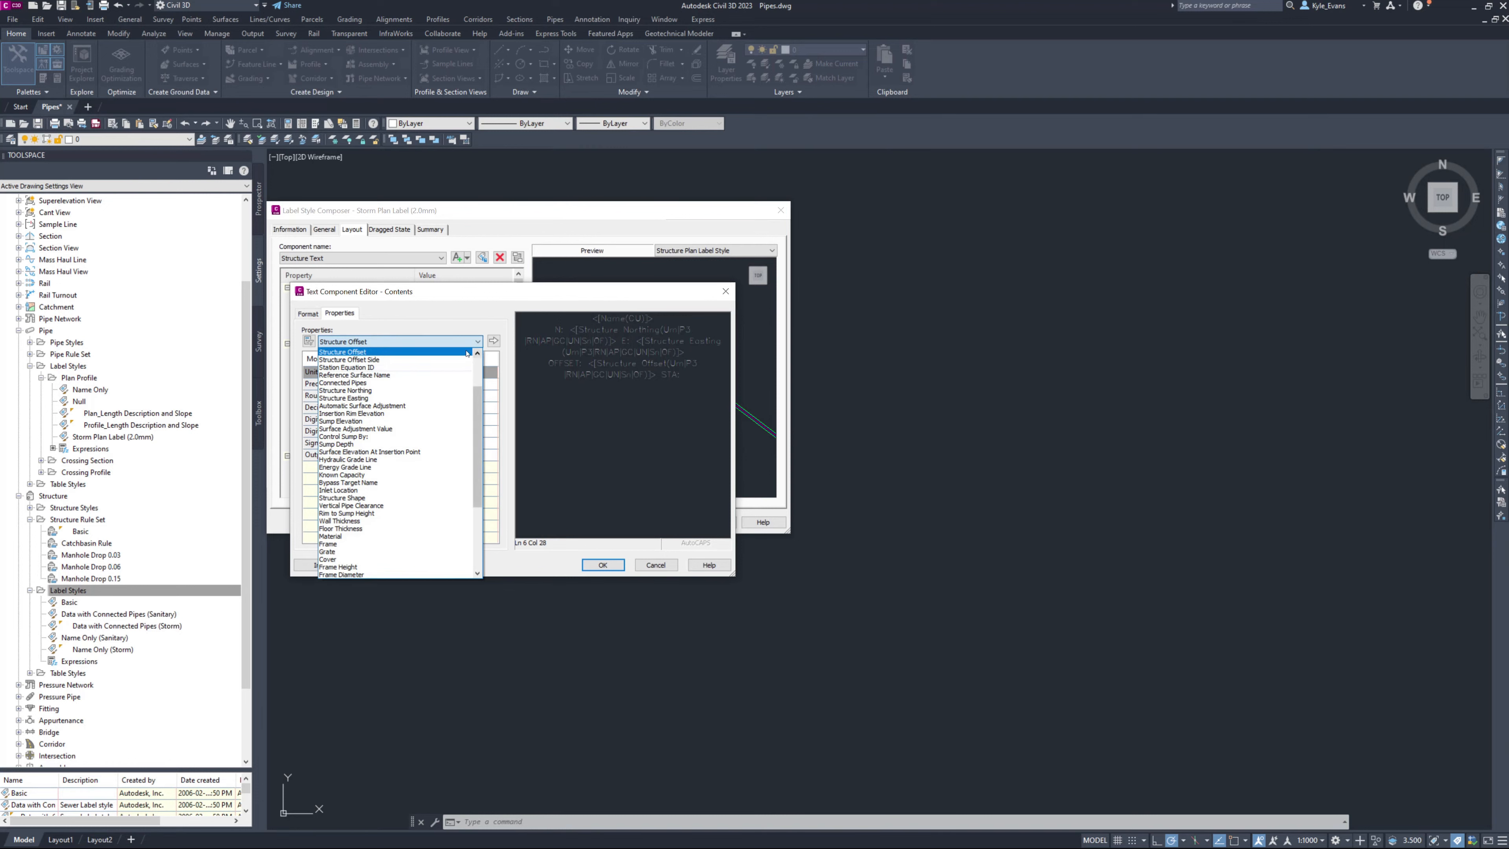
scroll(410, 357, up, 1)
click(418, 353)
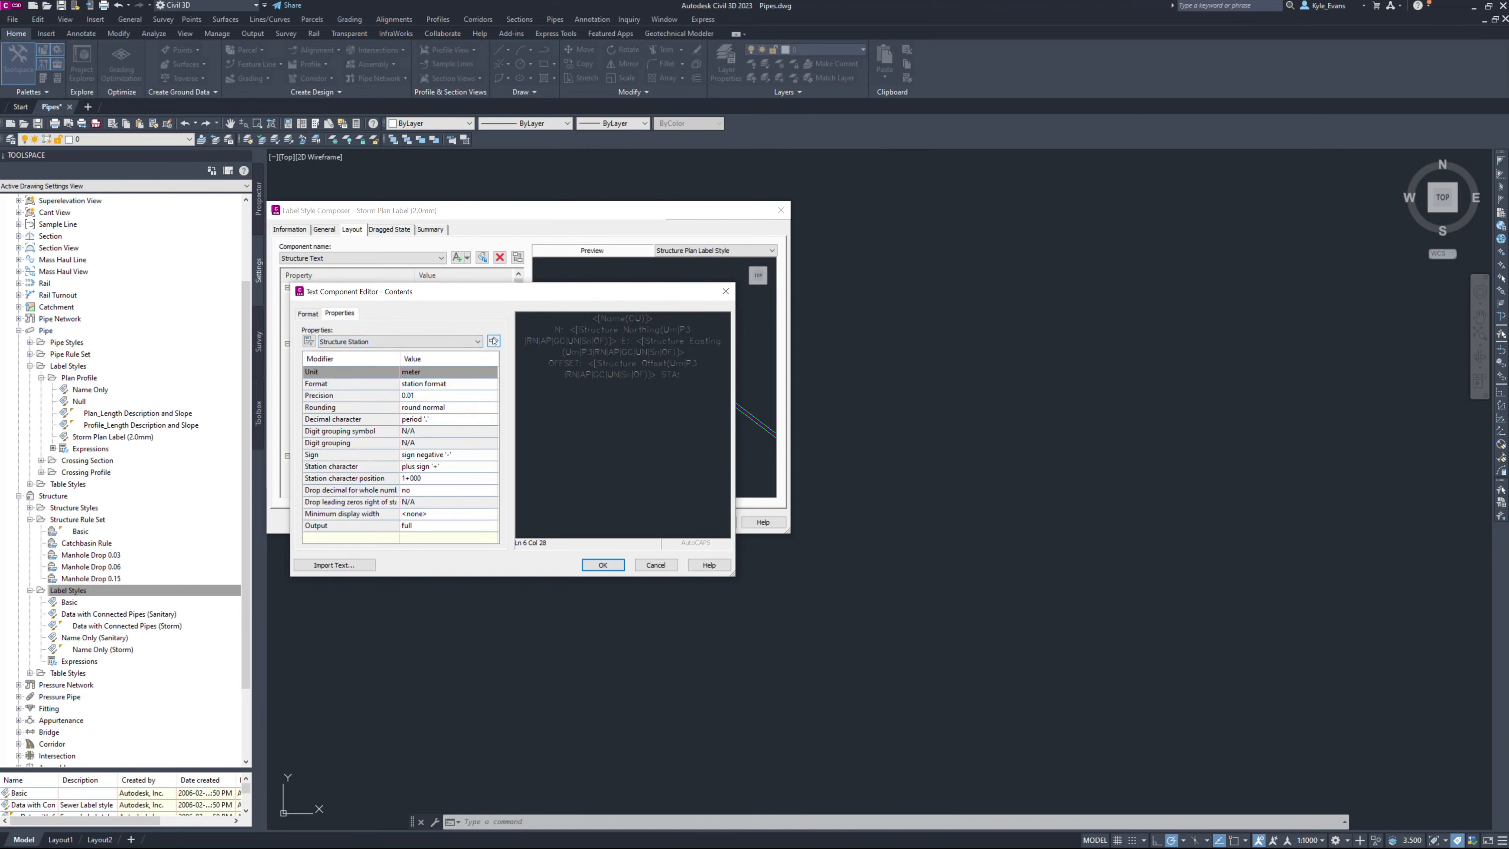
click(446, 395)
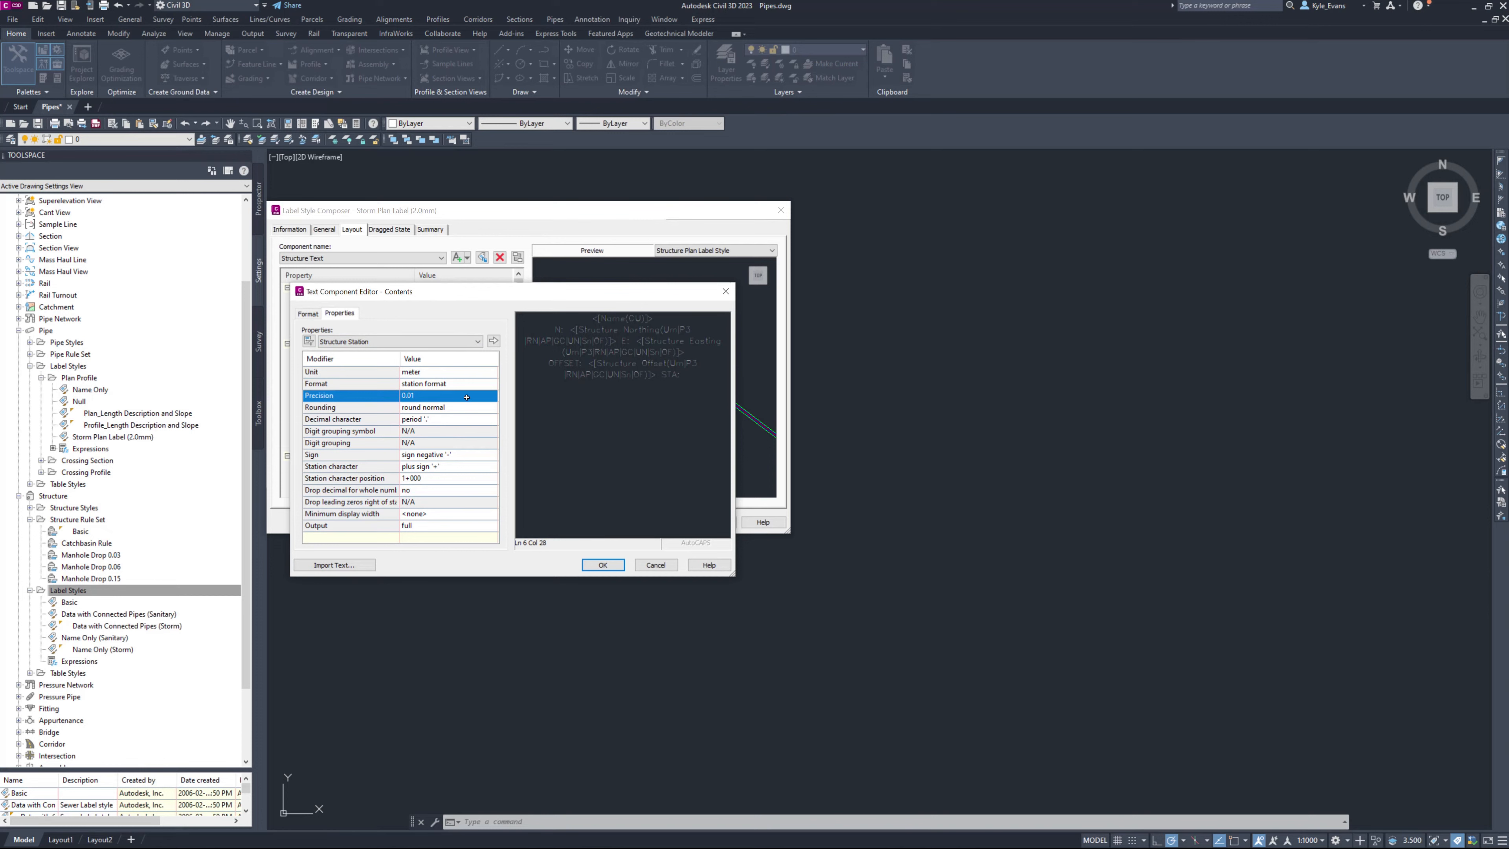
click(445, 395)
click(436, 432)
click(493, 341)
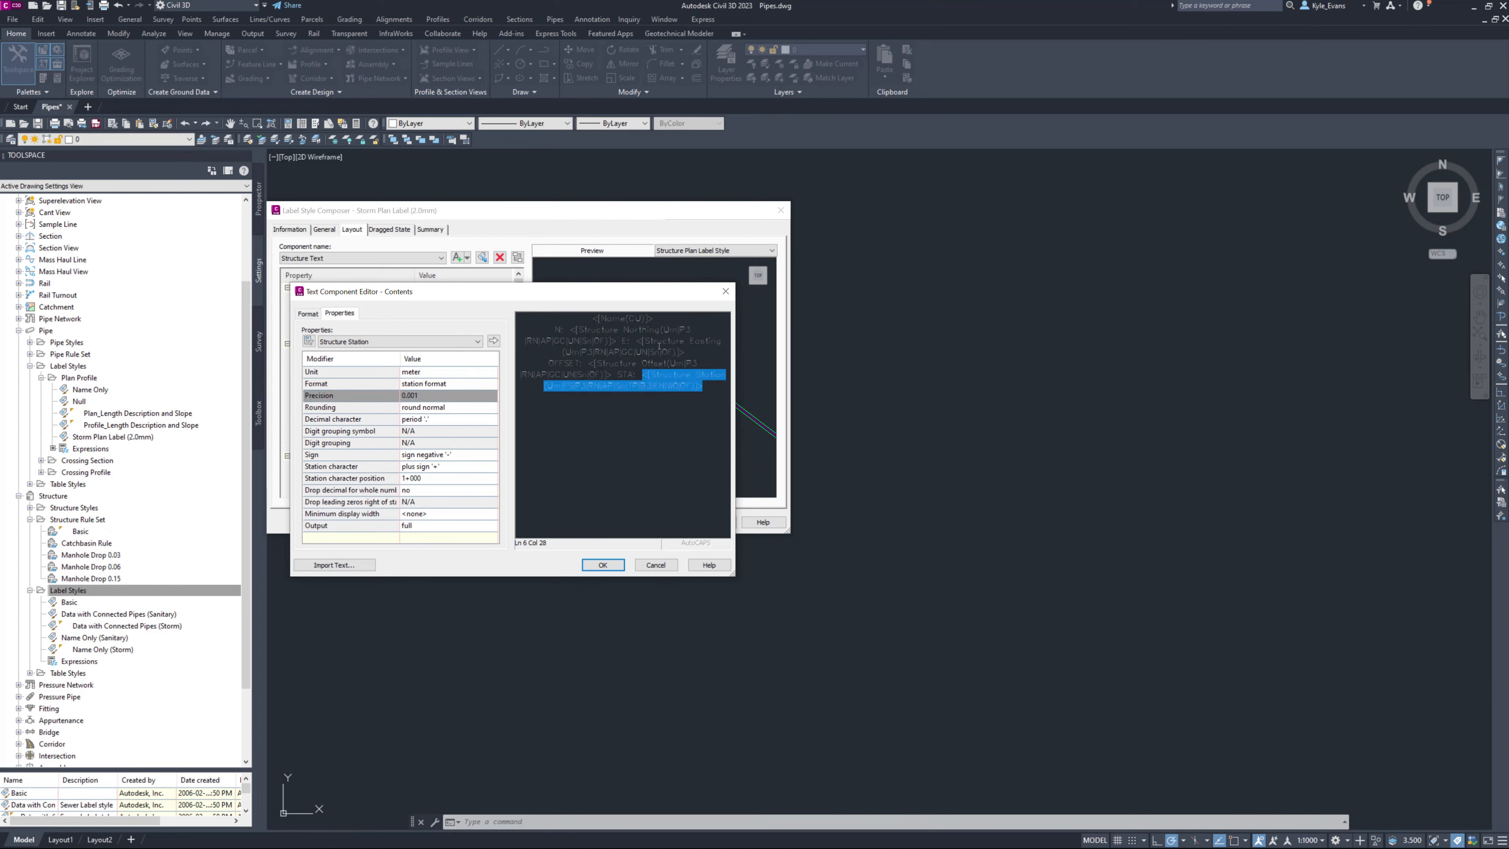
click(603, 565)
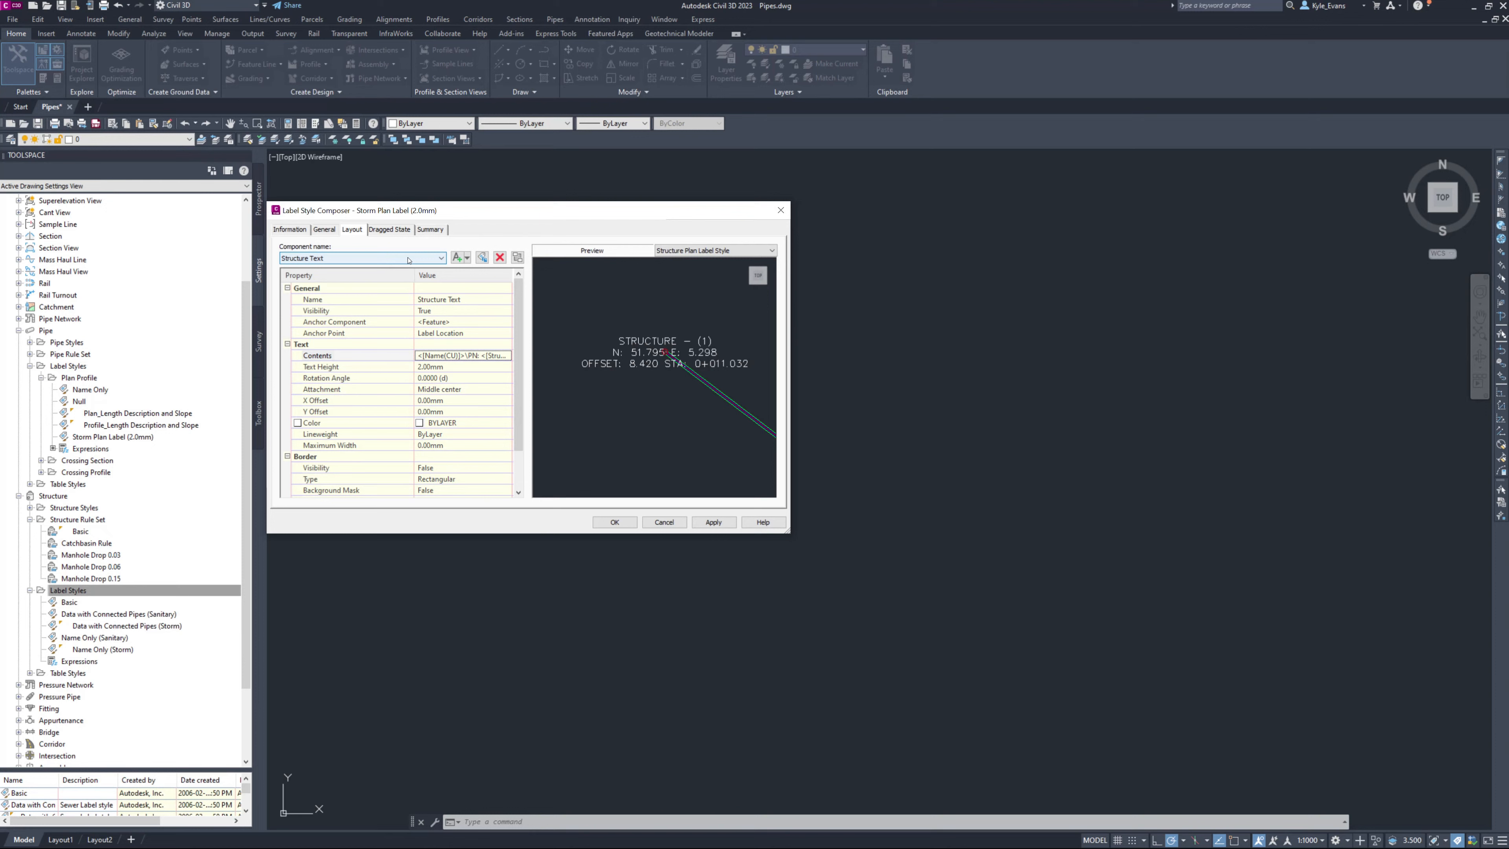
Add a Text For Each component of type Structure out flow pipes to the storm plan structure label.
click(467, 258)
click(495, 319)
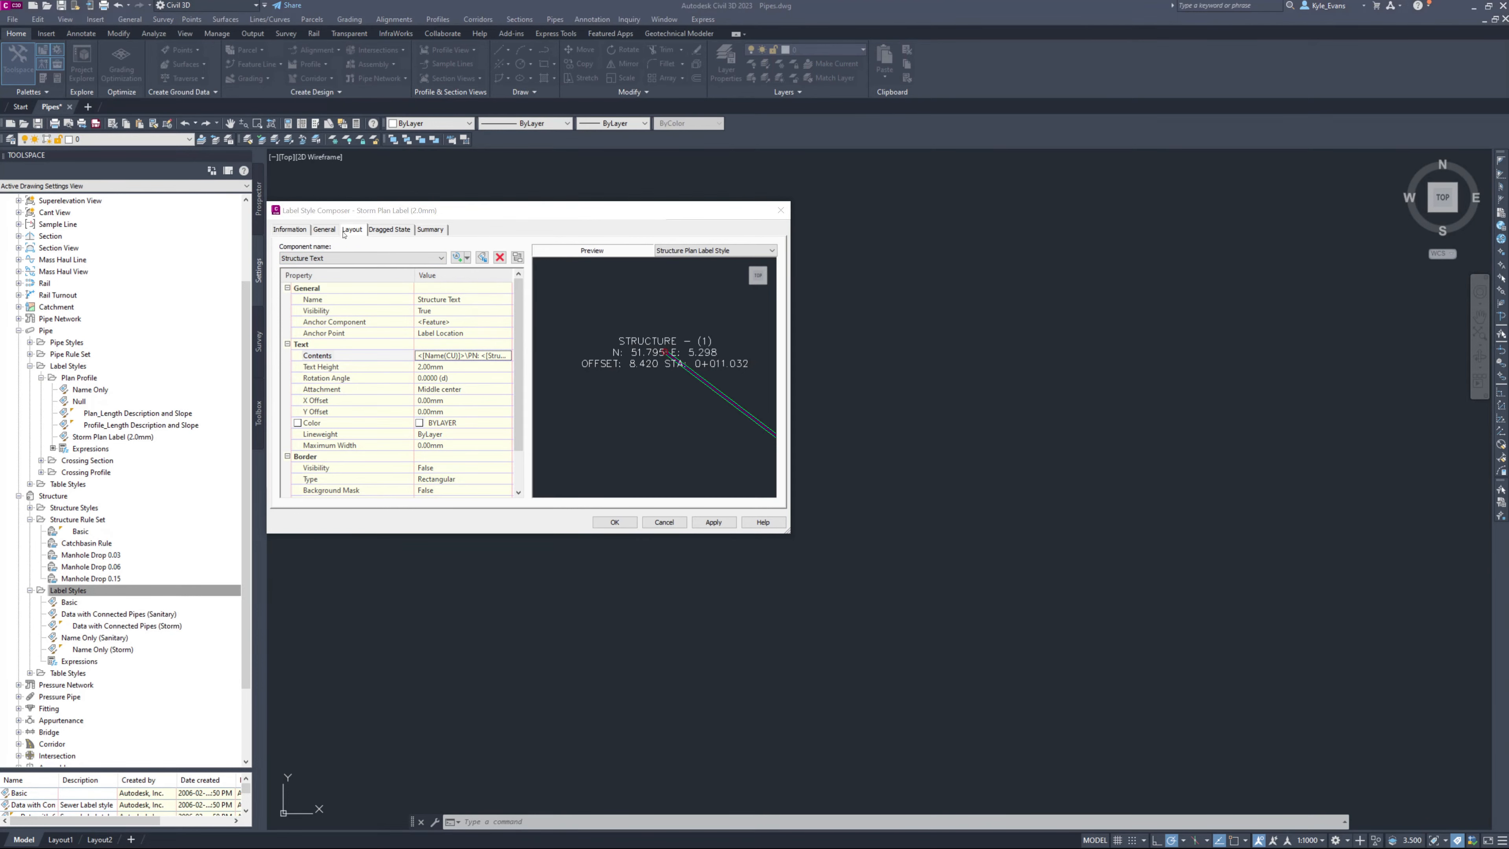
click(468, 259)
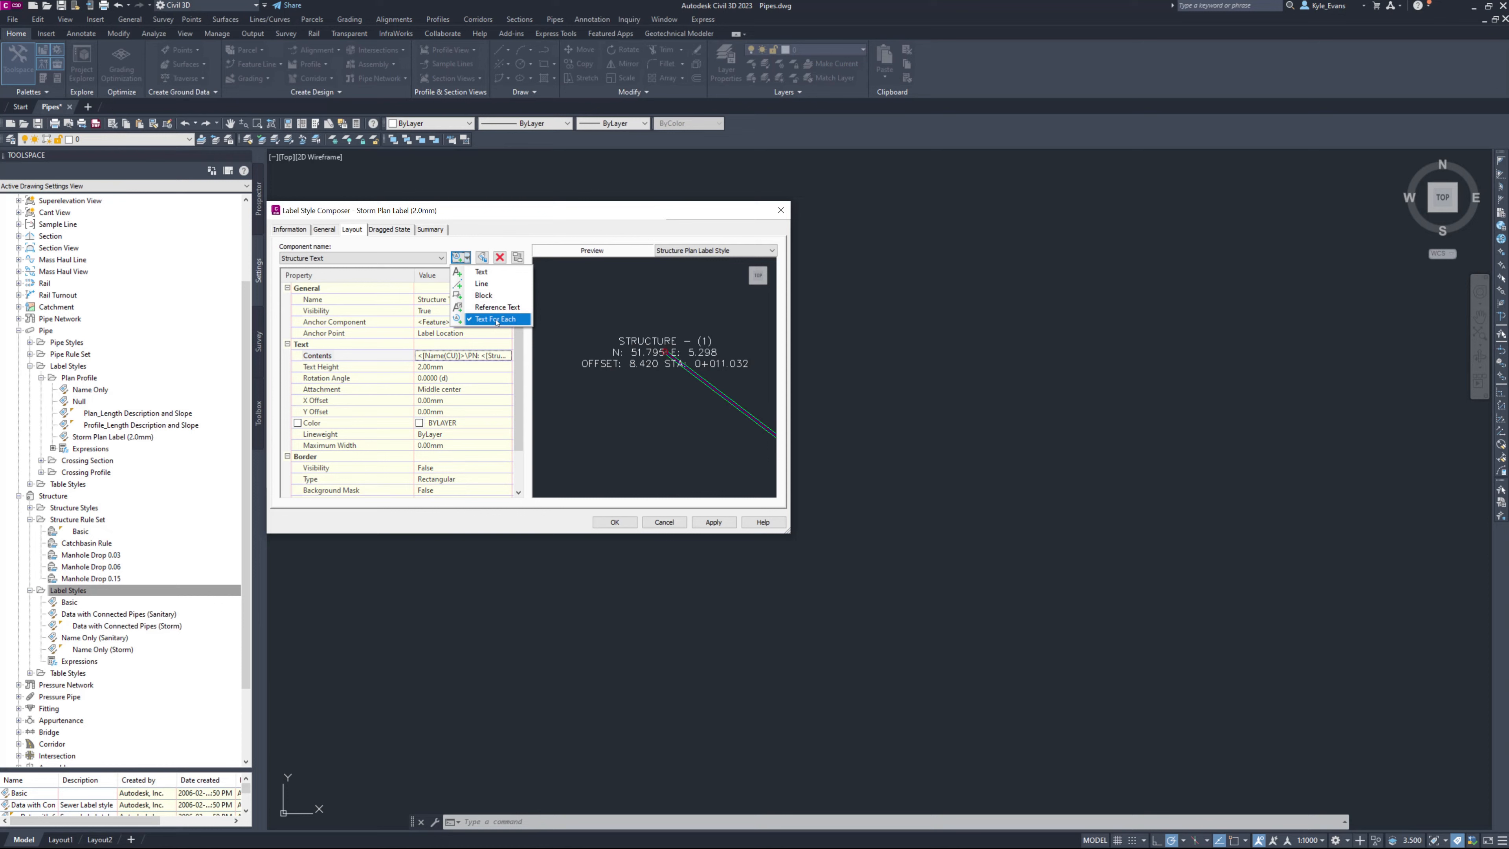
click(496, 322)
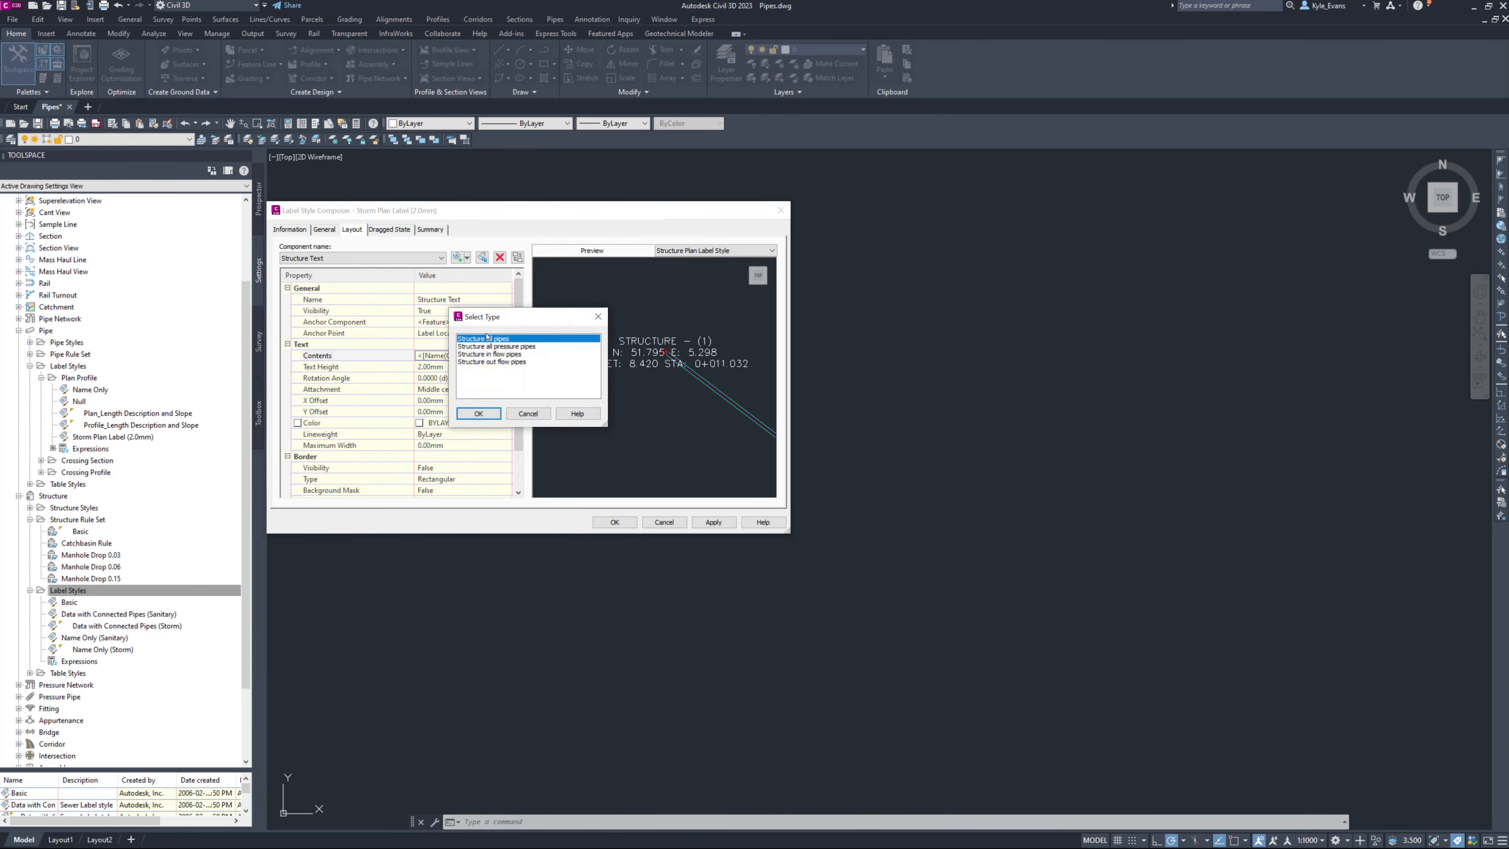
click(502, 347)
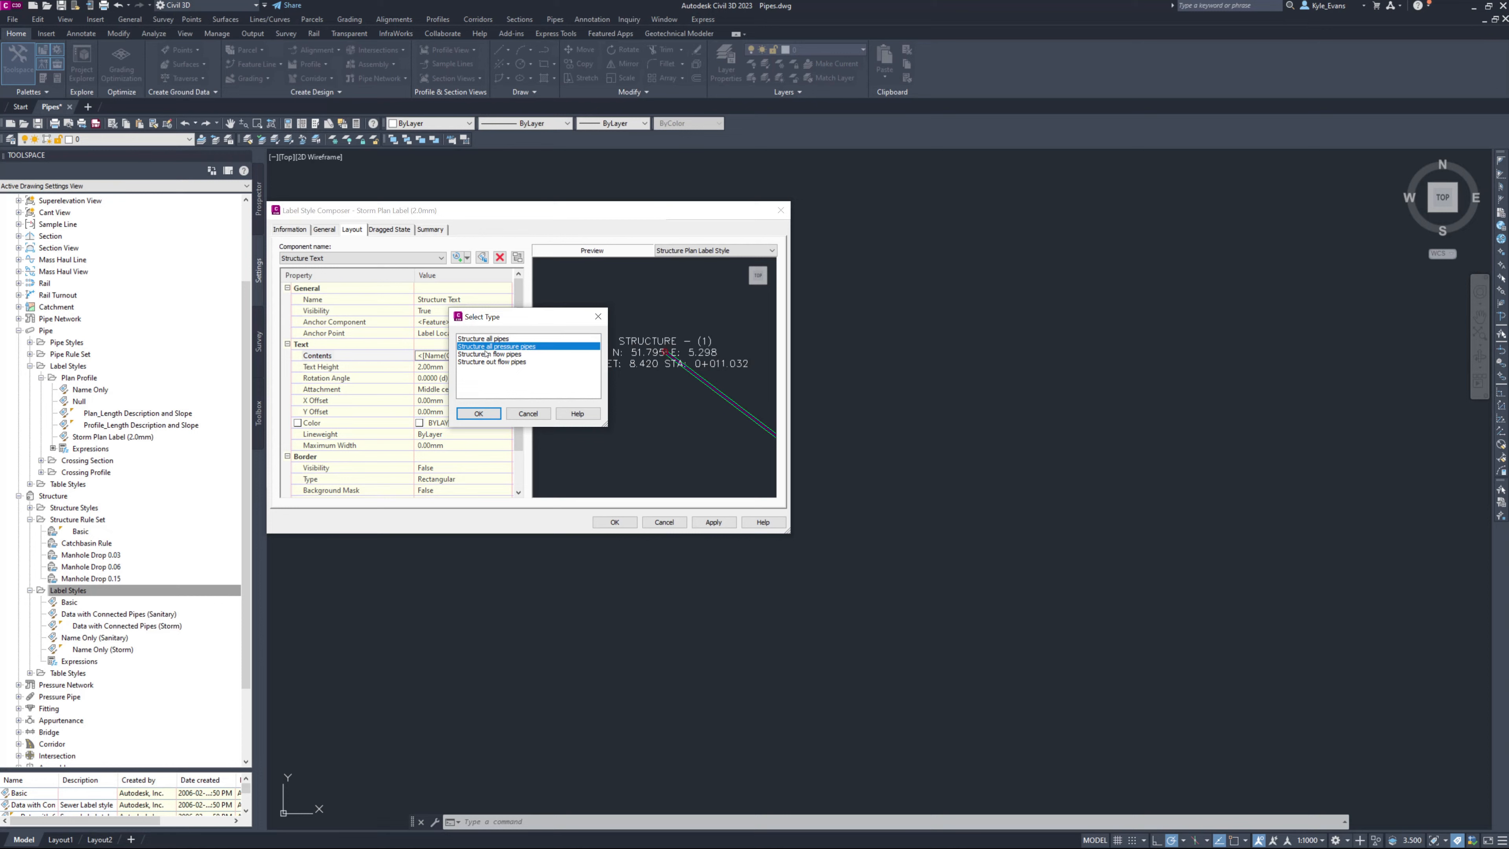
click(487, 354)
click(495, 362)
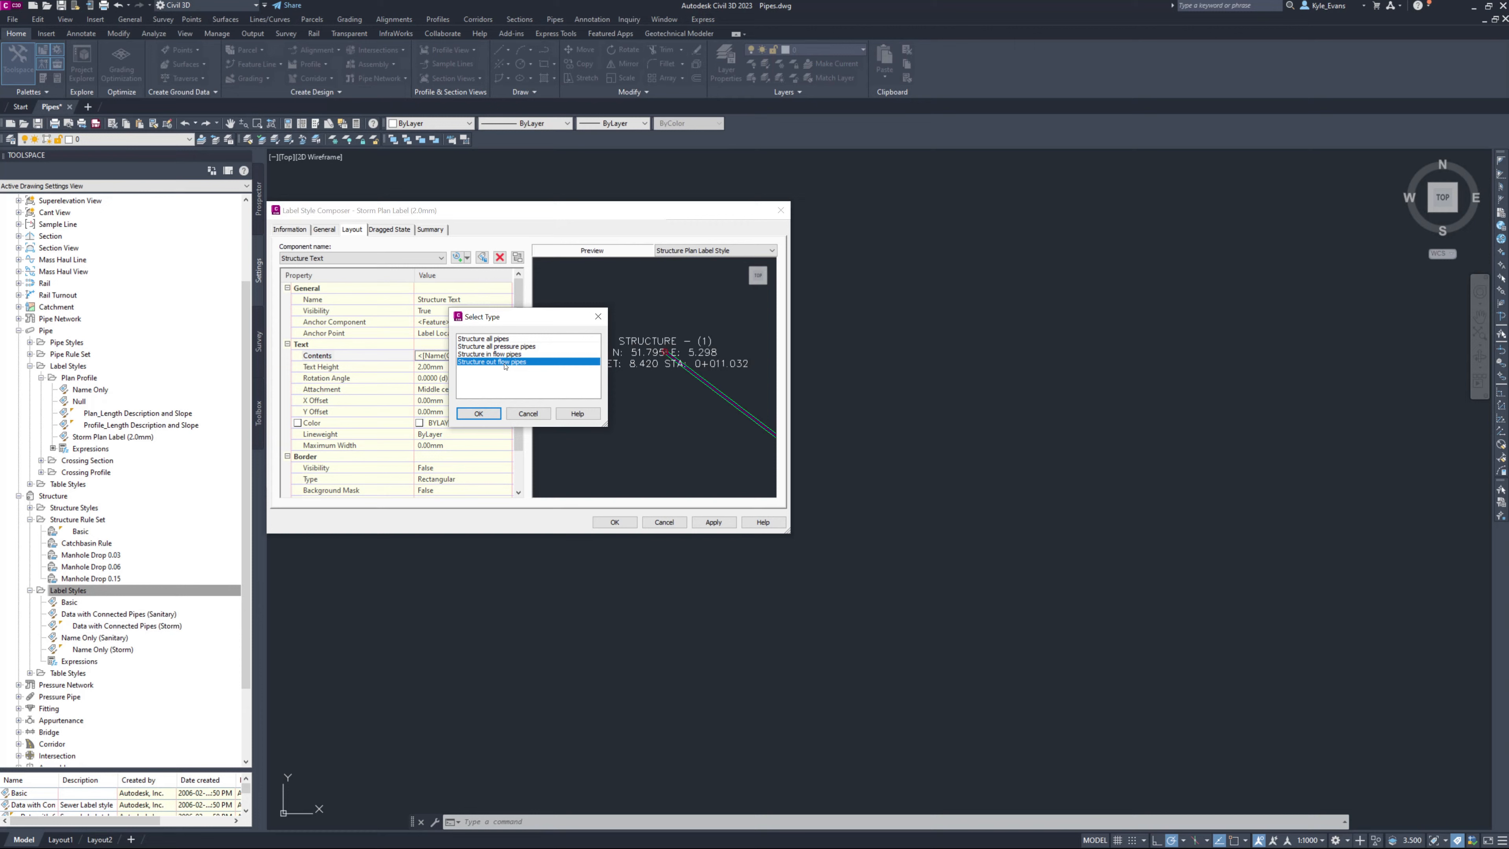
click(480, 413)
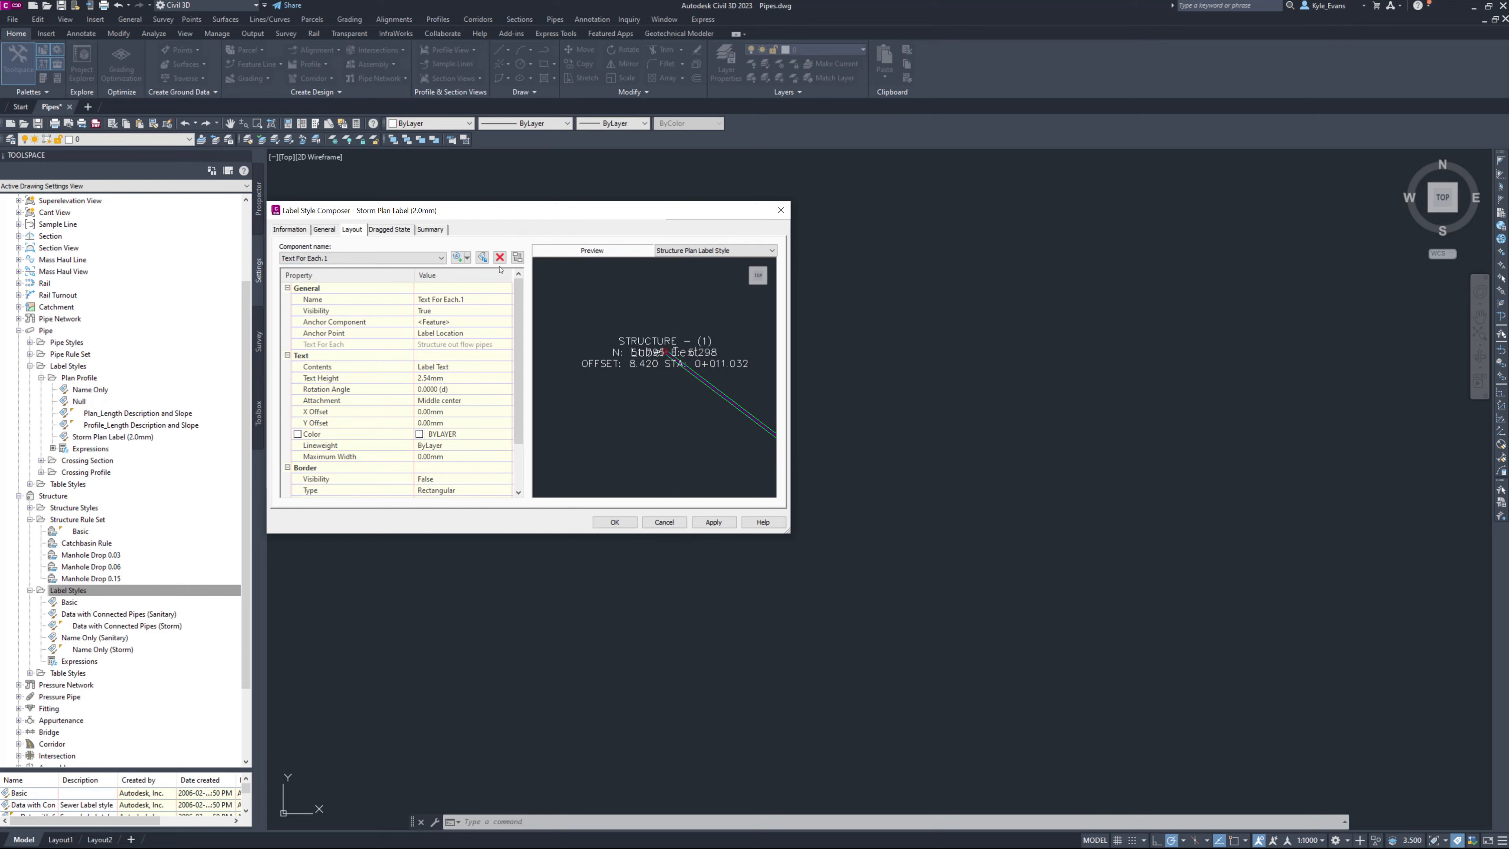
Rename the new component "Outflow Pipe" and anchor it to the Structure Text component.
click(466, 299)
text(Outflow R)
text(ipe)
key(Return)
click(459, 333)
click(459, 337)
click(445, 312)
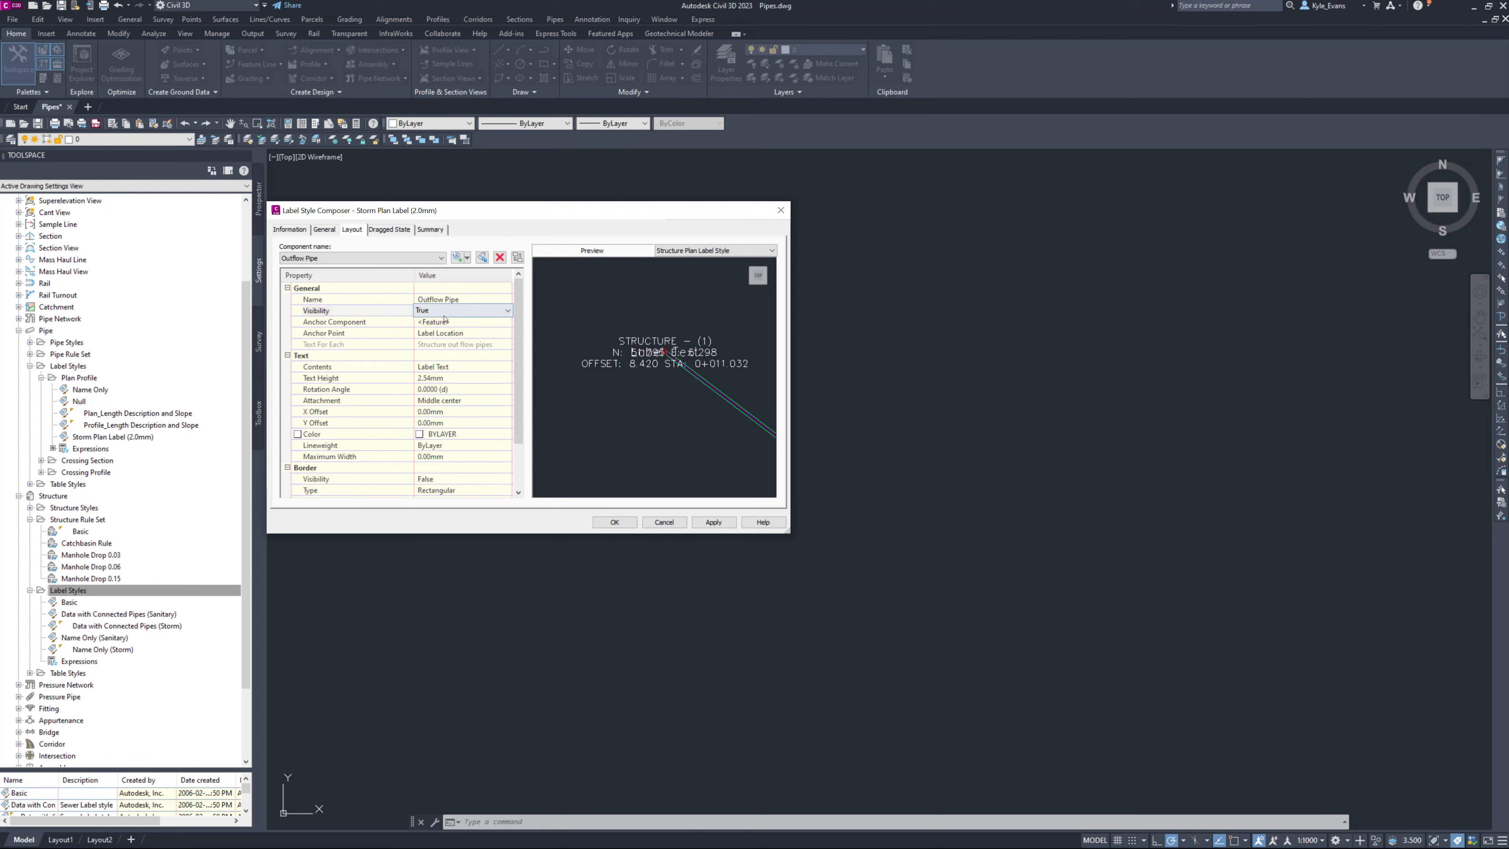
click(446, 323)
click(453, 324)
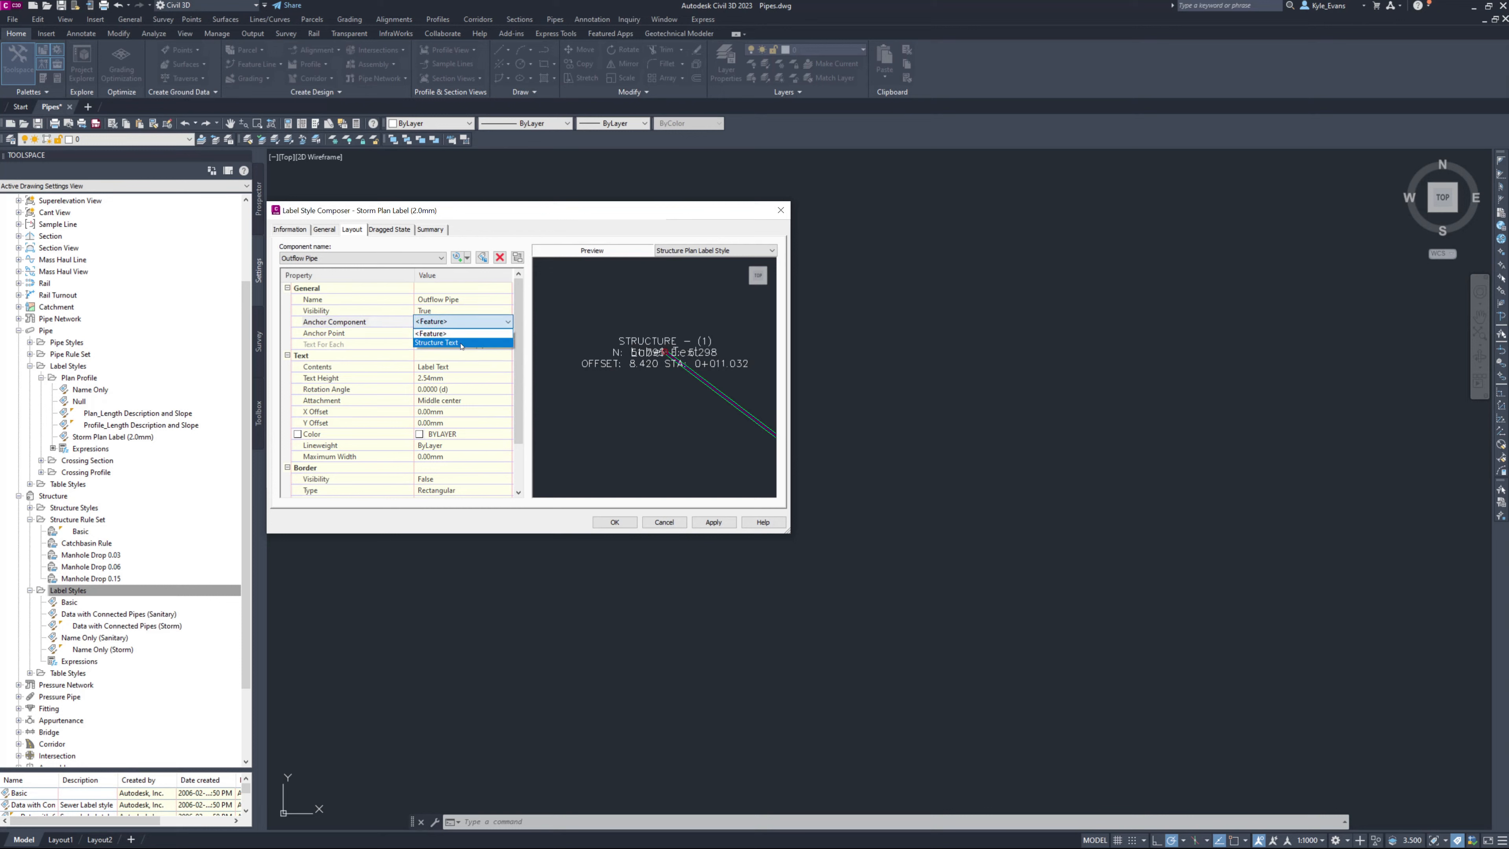
click(457, 342)
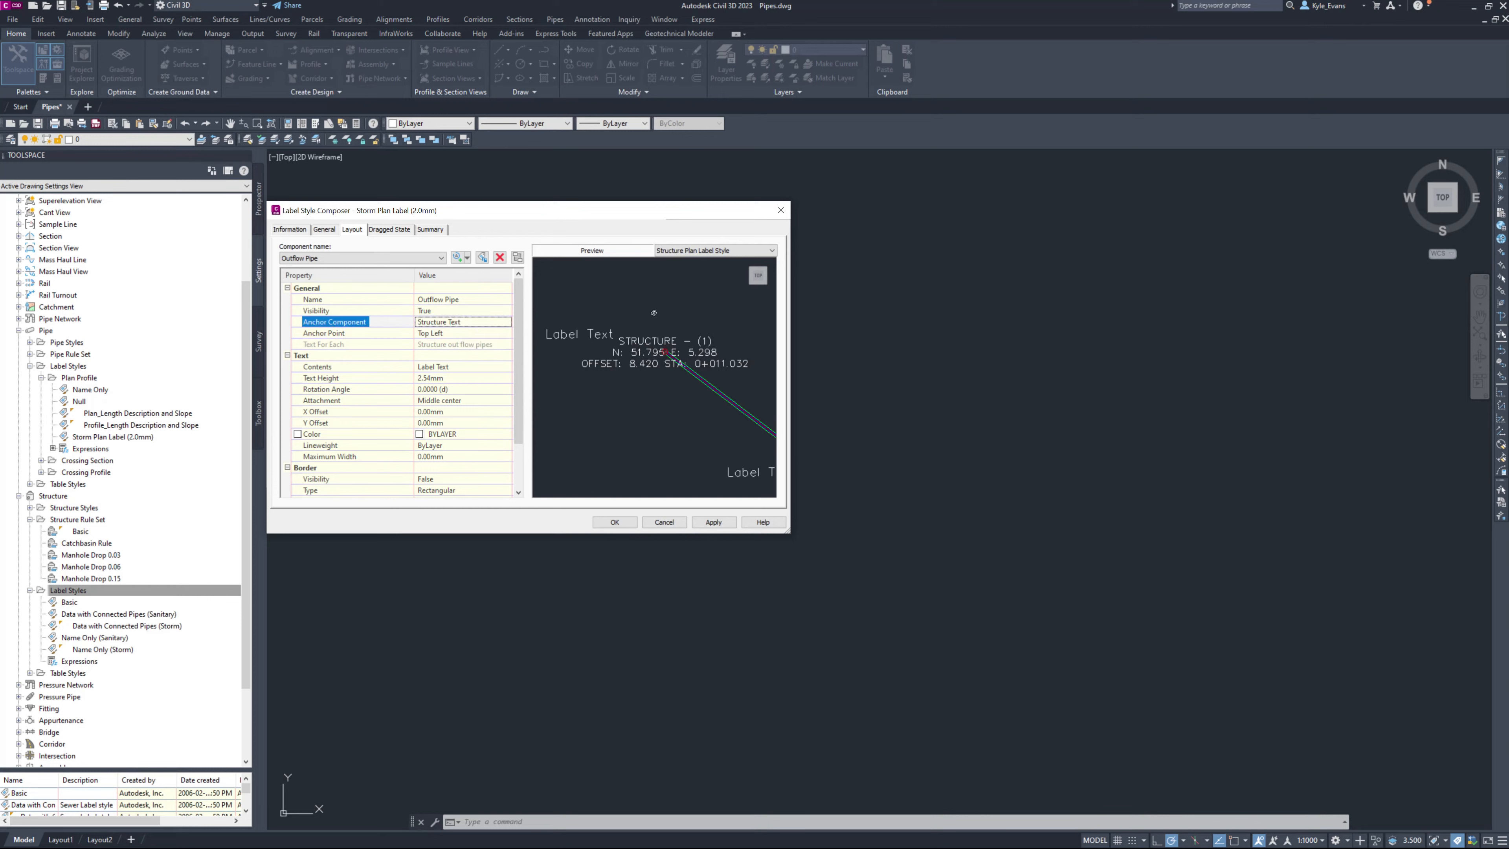
click(378, 258)
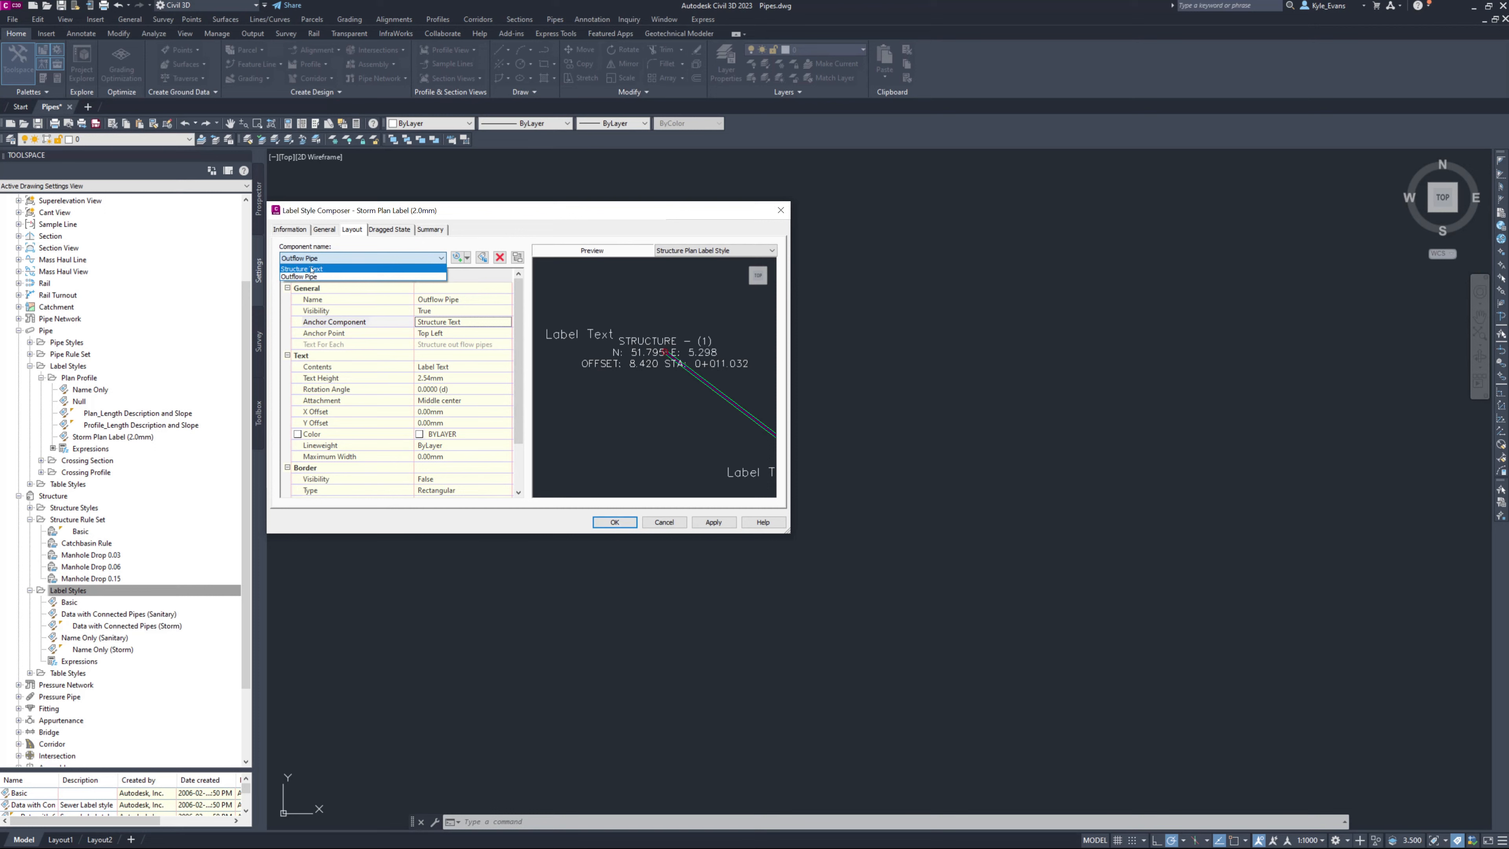
click(313, 267)
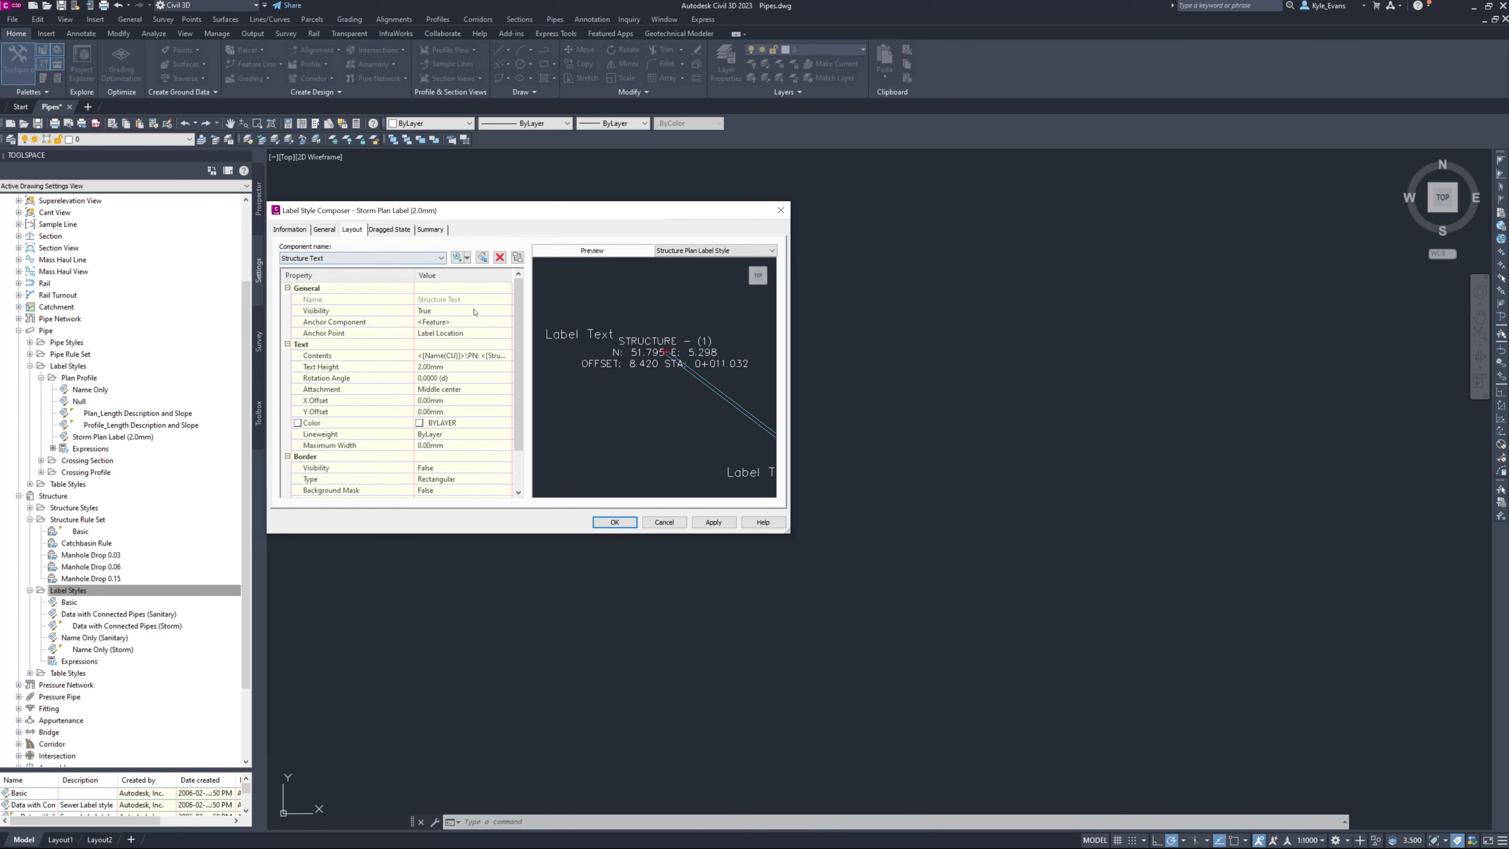
click(443, 393)
click(447, 389)
click(458, 401)
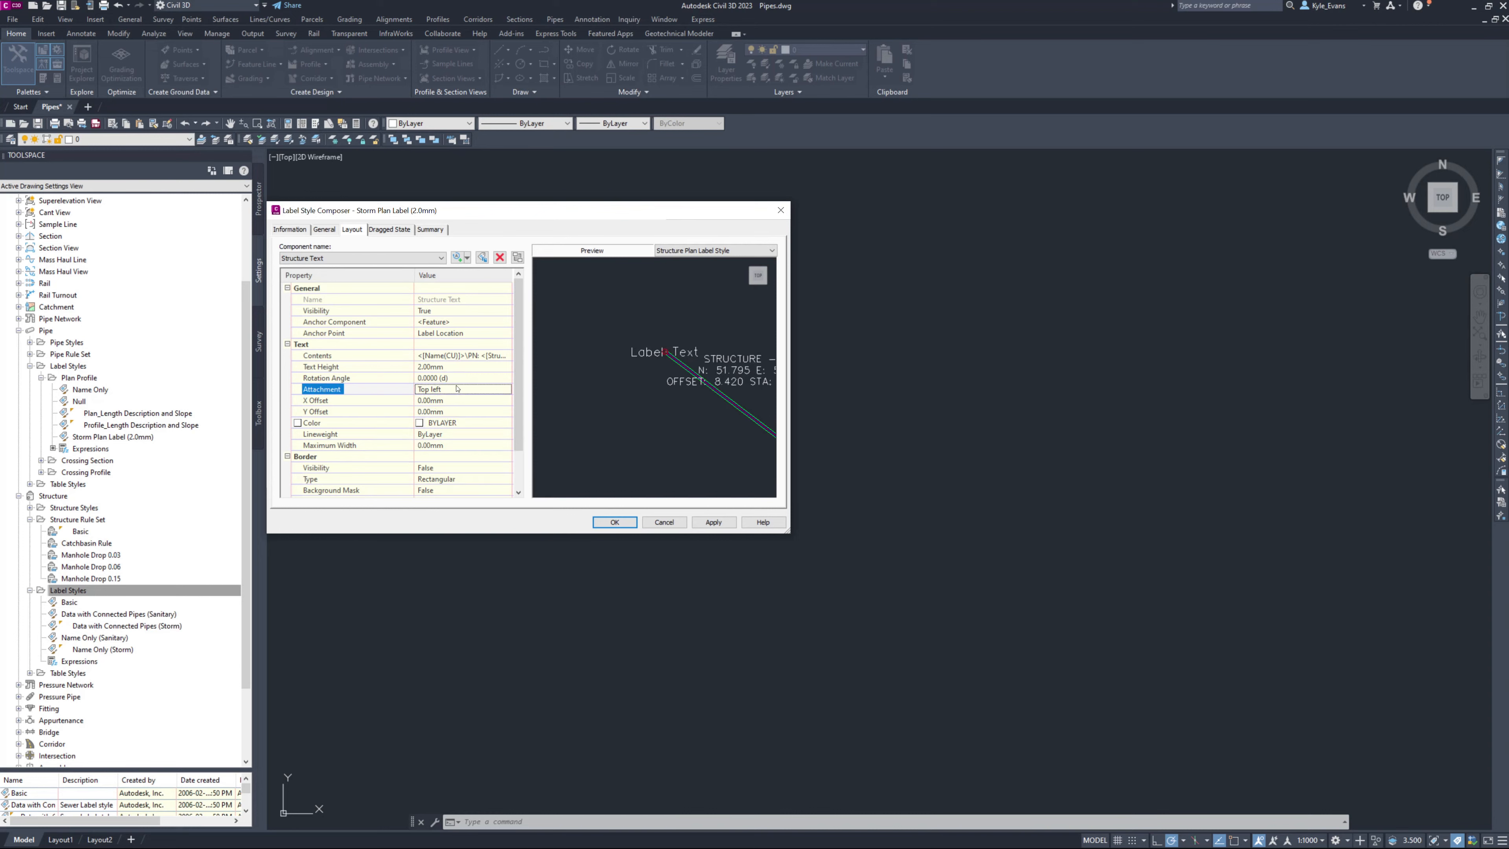
drag(794, 295, 969, 295)
click(493, 389)
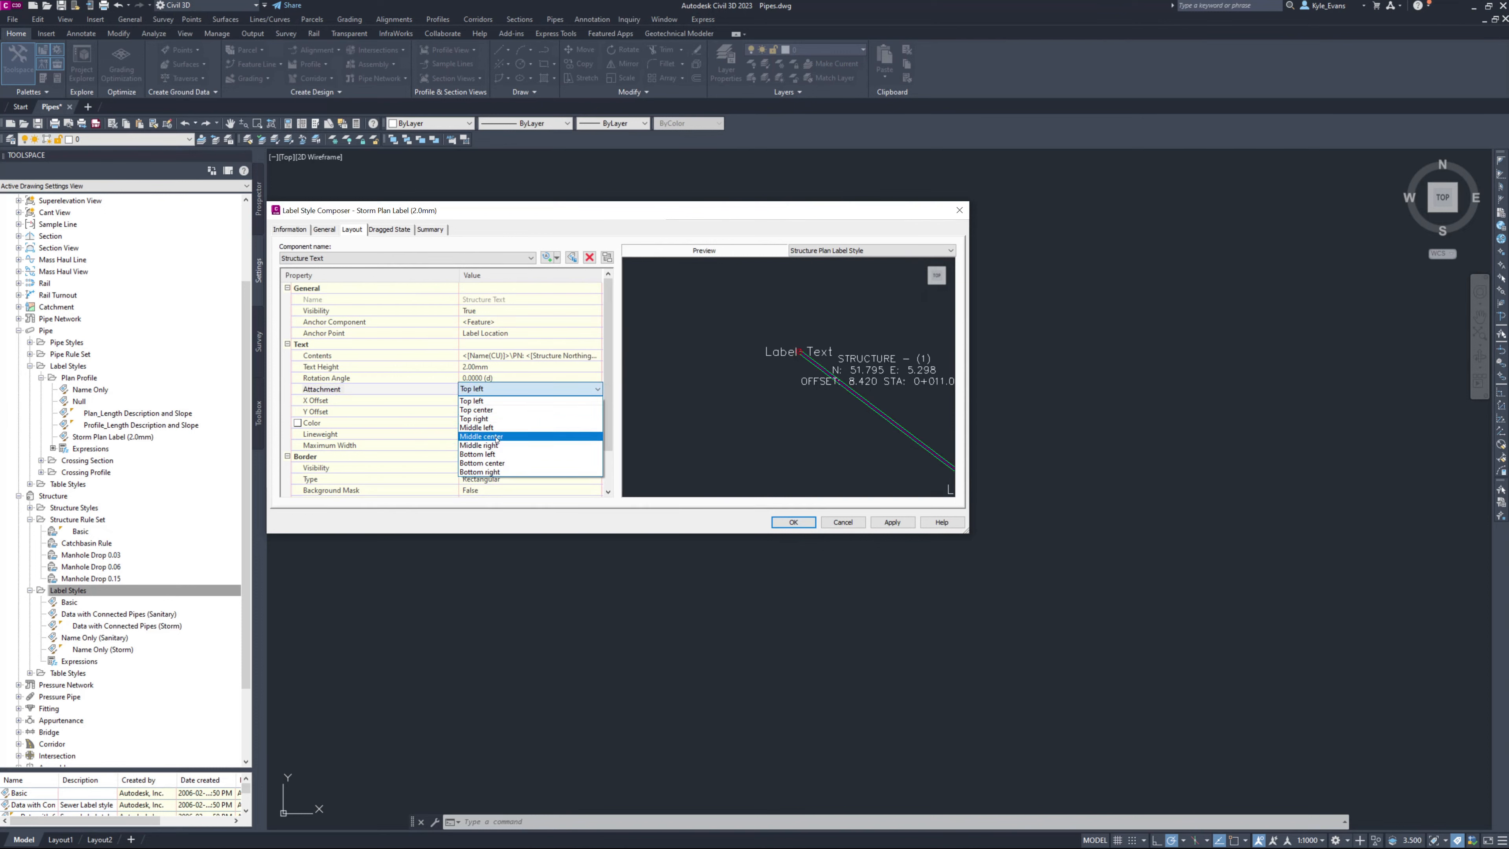
click(502, 436)
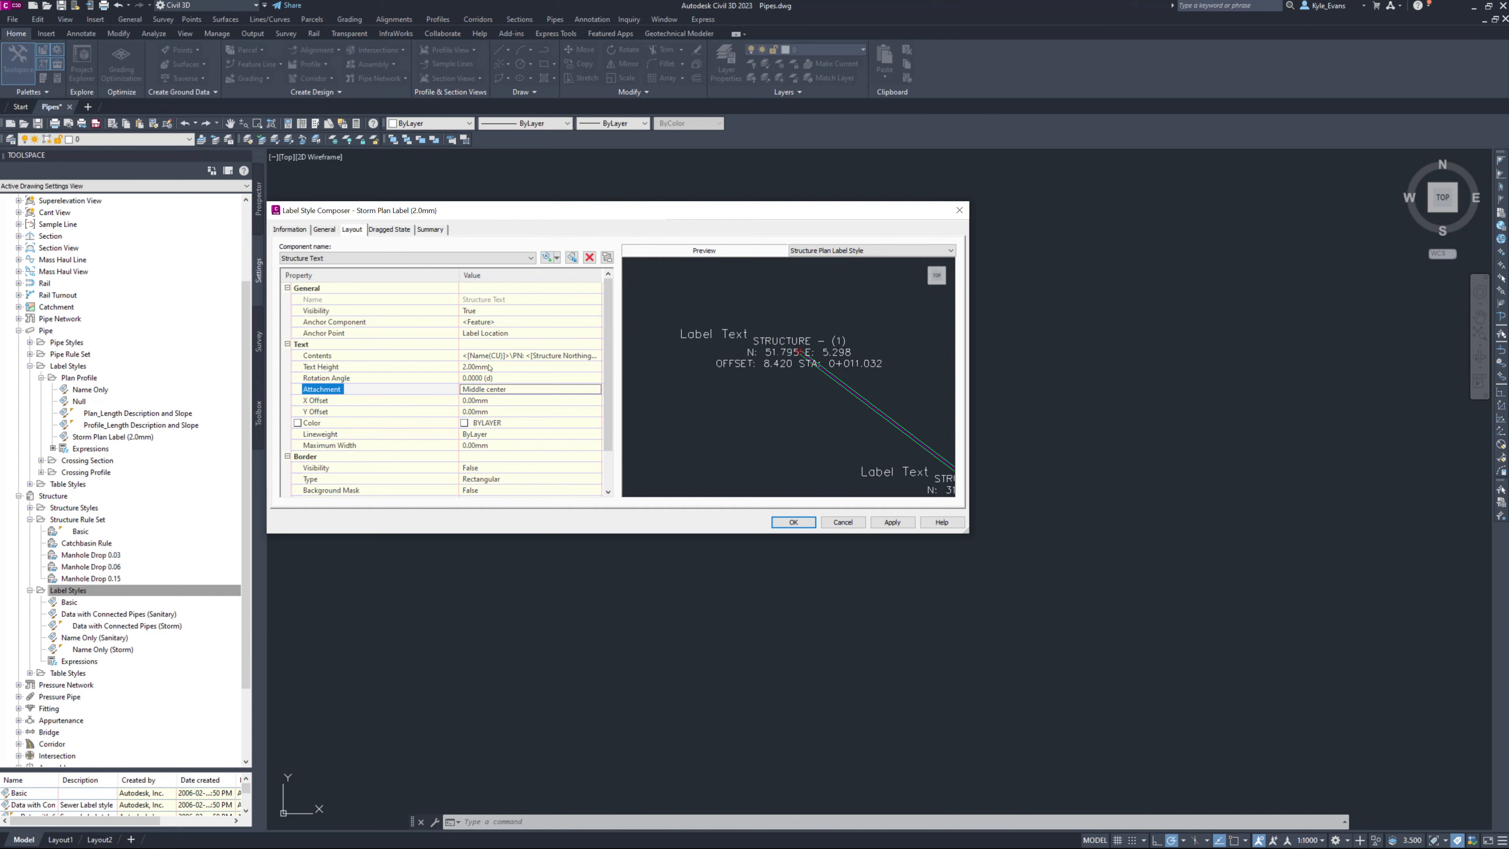
Set the Outflow Pipe component's attachment to Top center and its anchor point to Bottom Center.
click(413, 258)
click(410, 279)
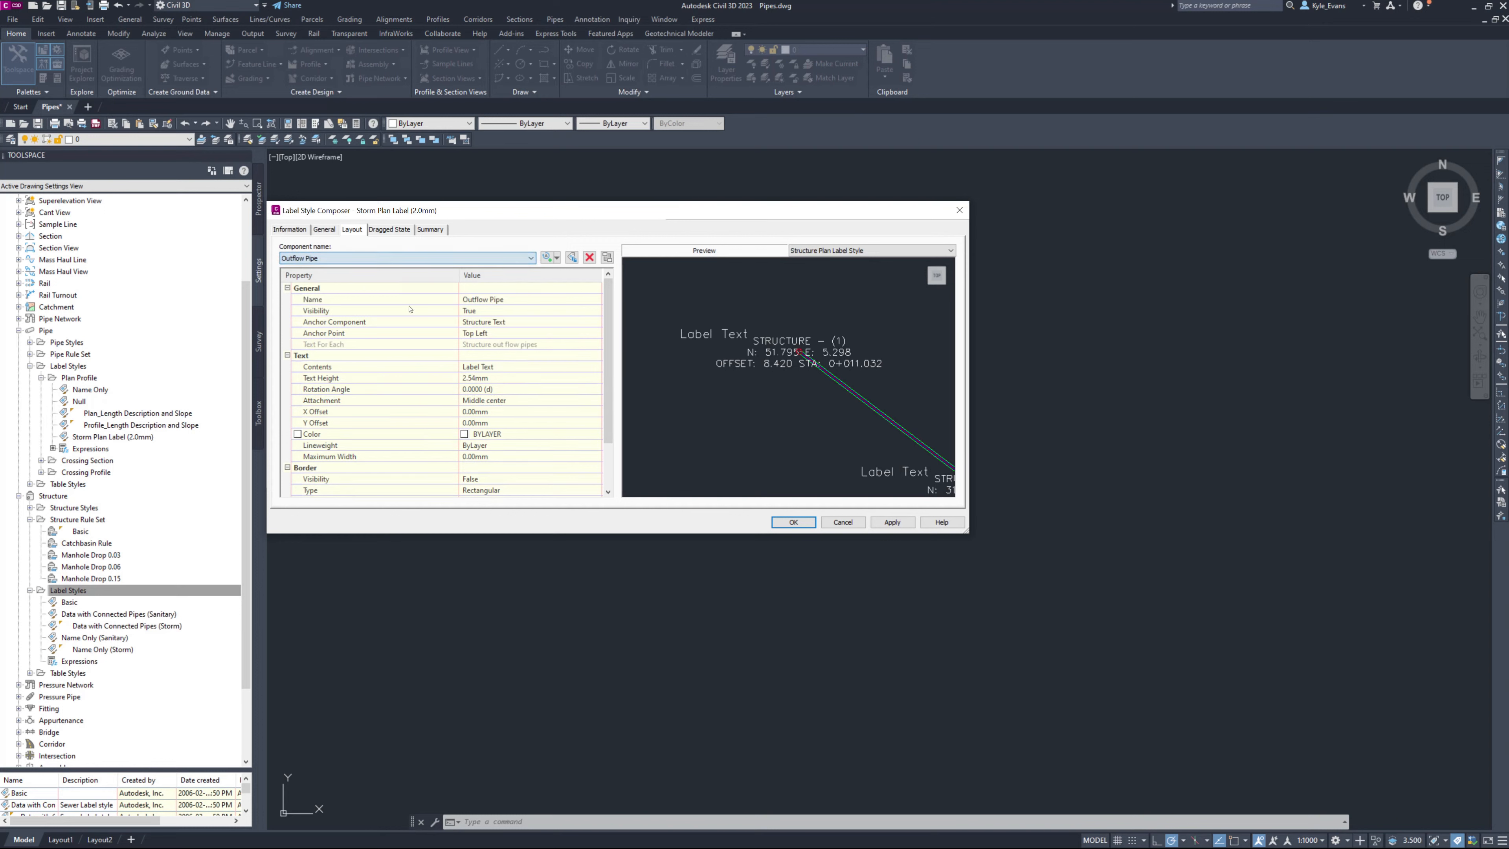
click(492, 403)
click(511, 402)
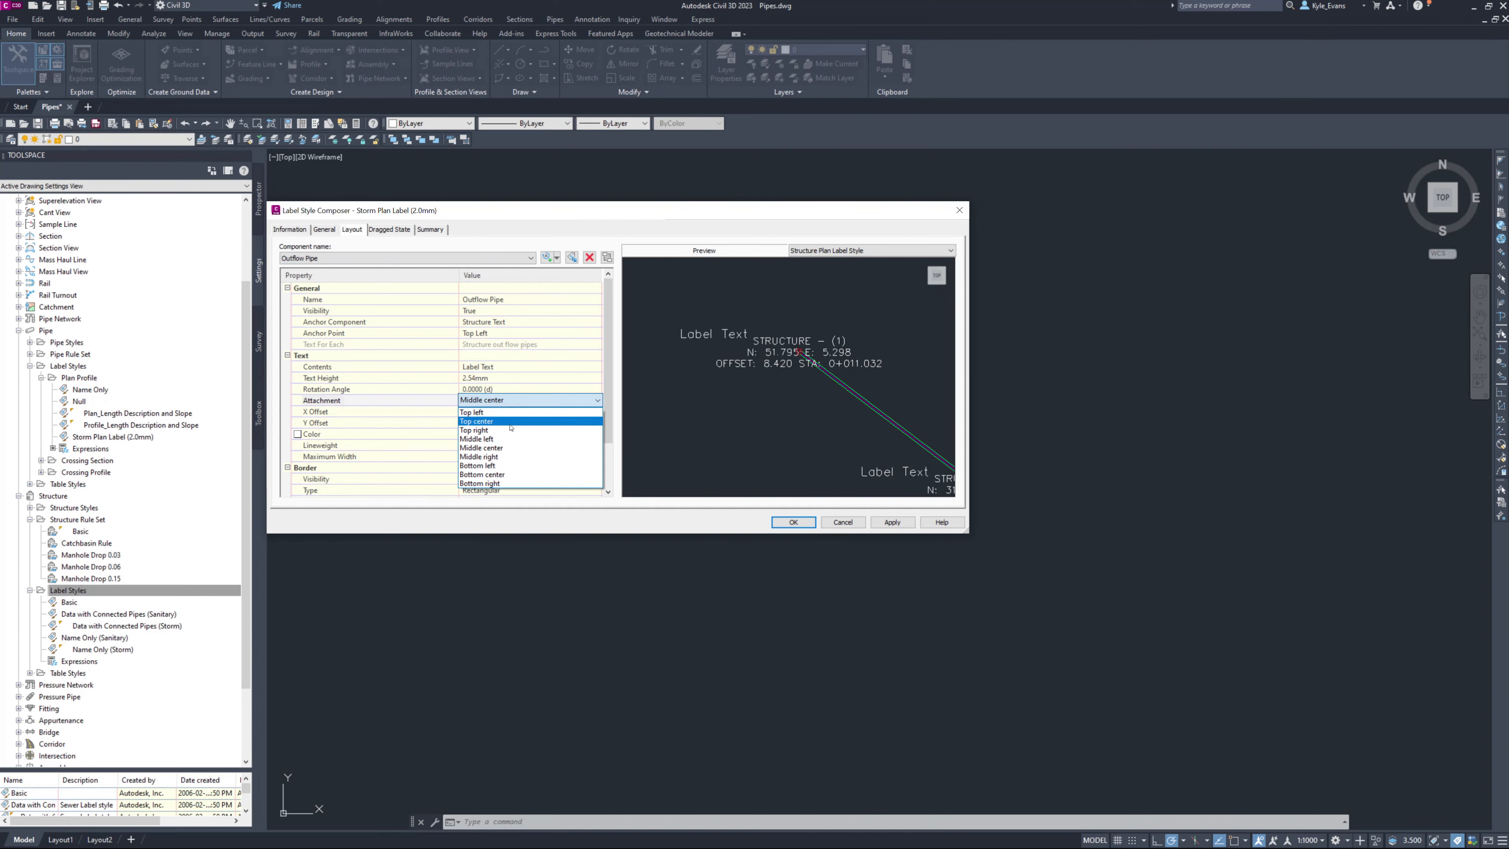
click(522, 421)
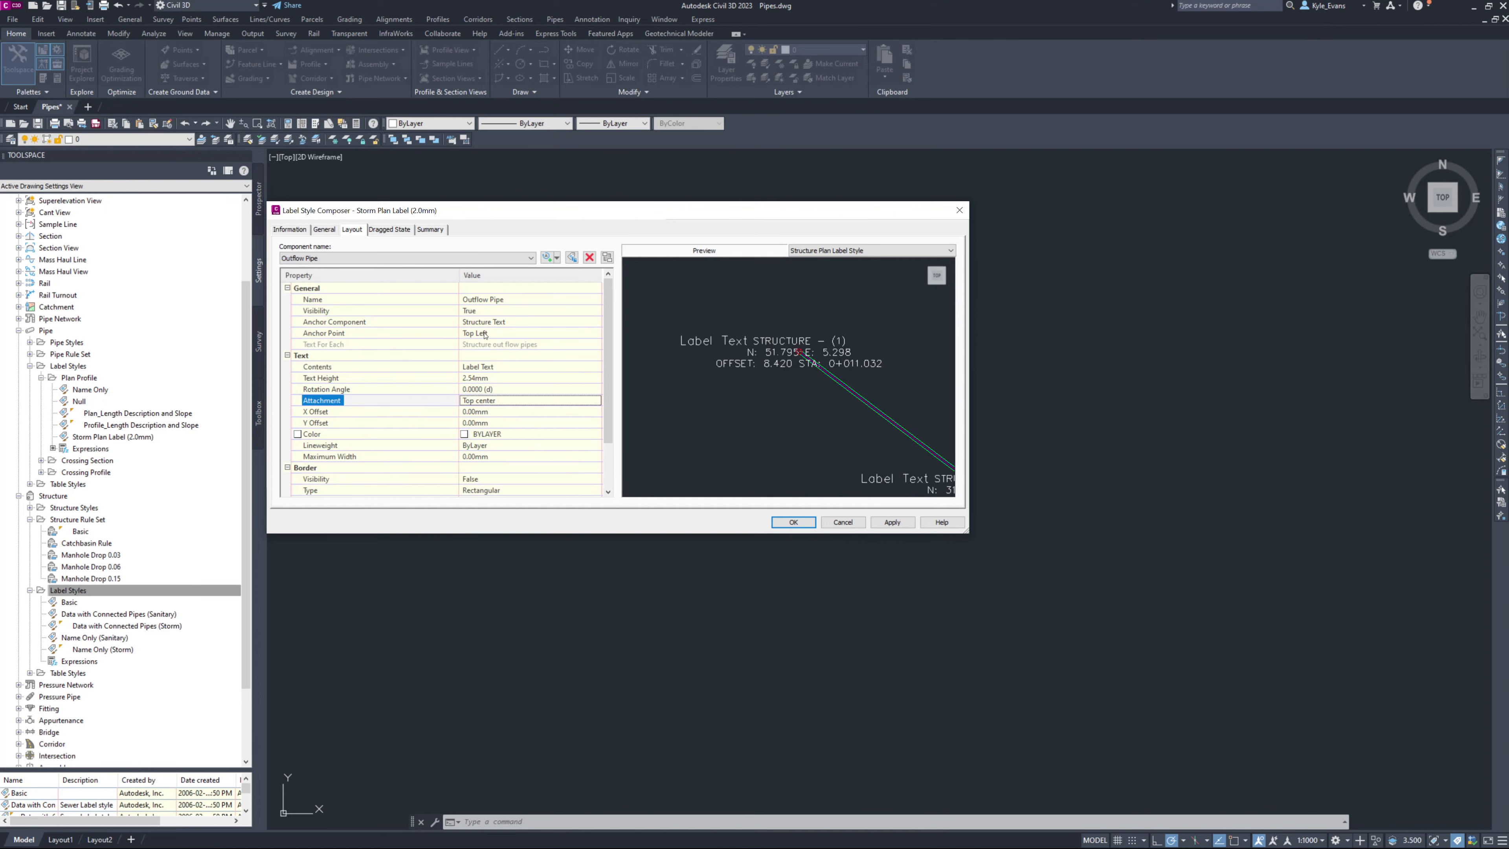
click(508, 334)
click(508, 334)
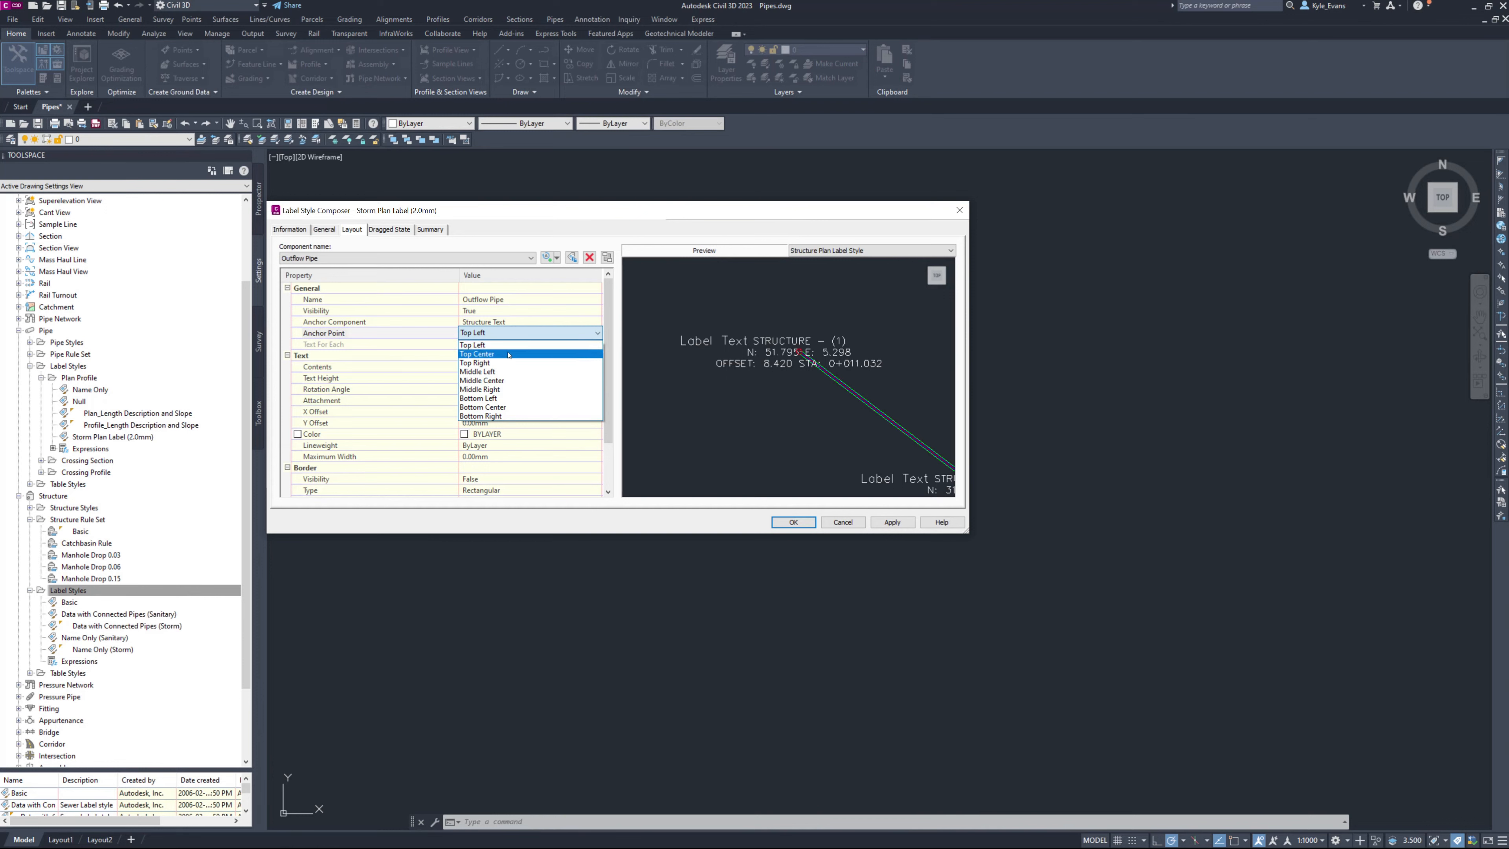
click(505, 407)
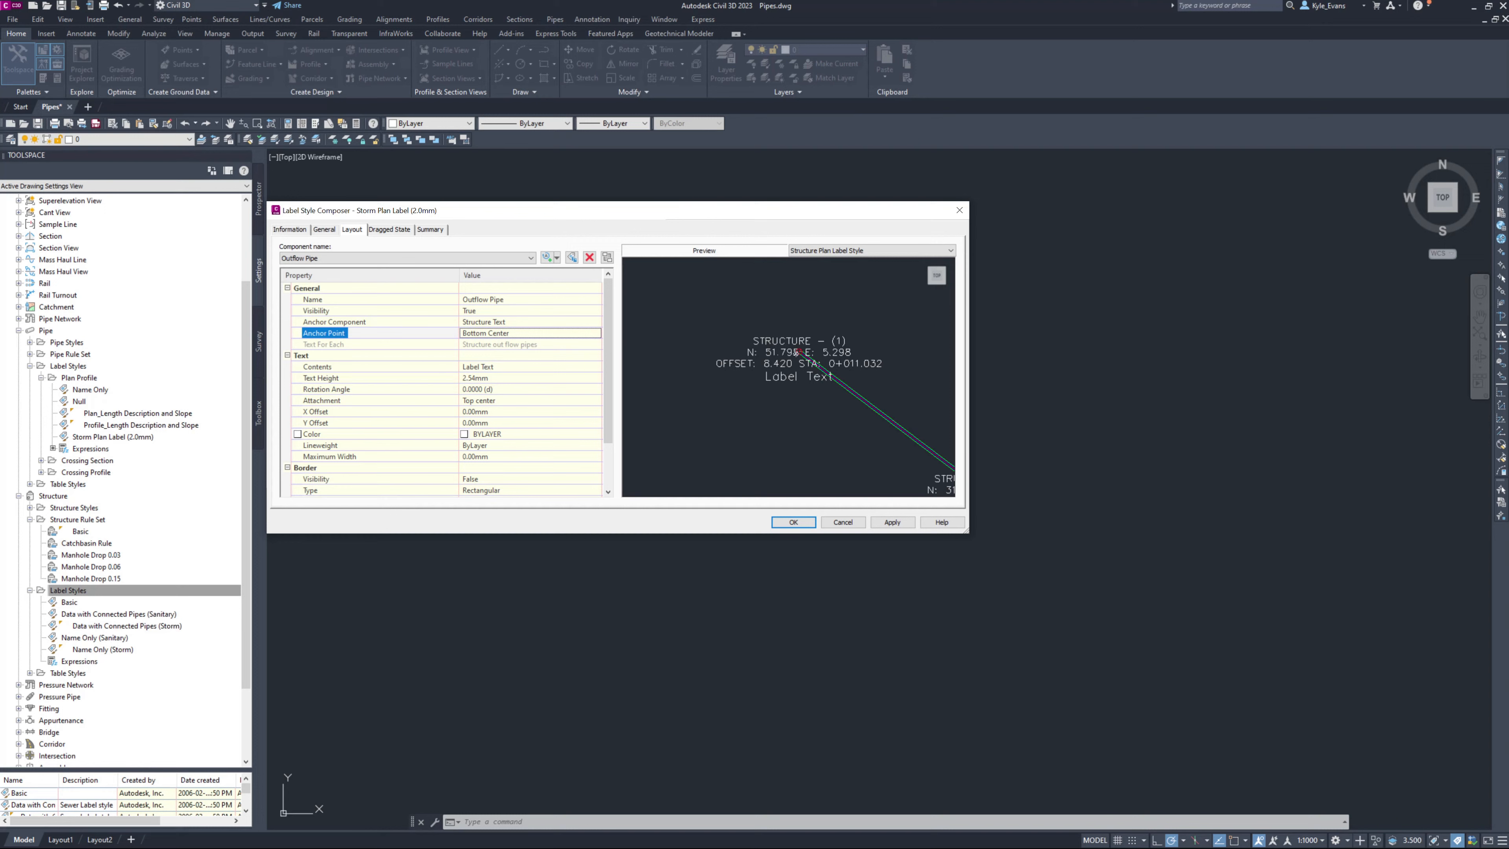
Set the Outflow Pipe component's text height to 2.00 mm.
click(515, 377)
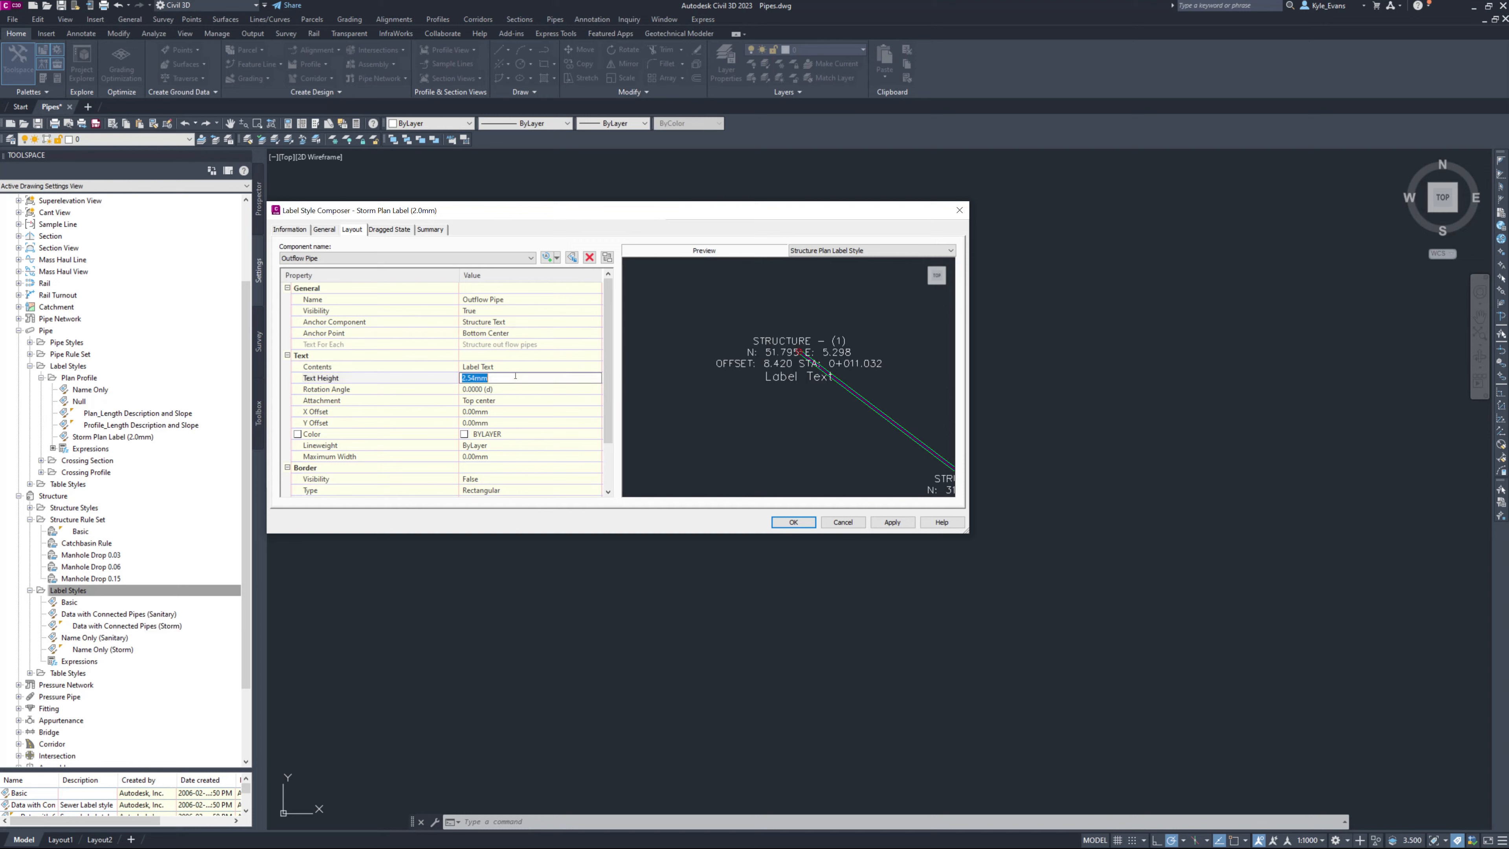
text(2.00)
key(Return)
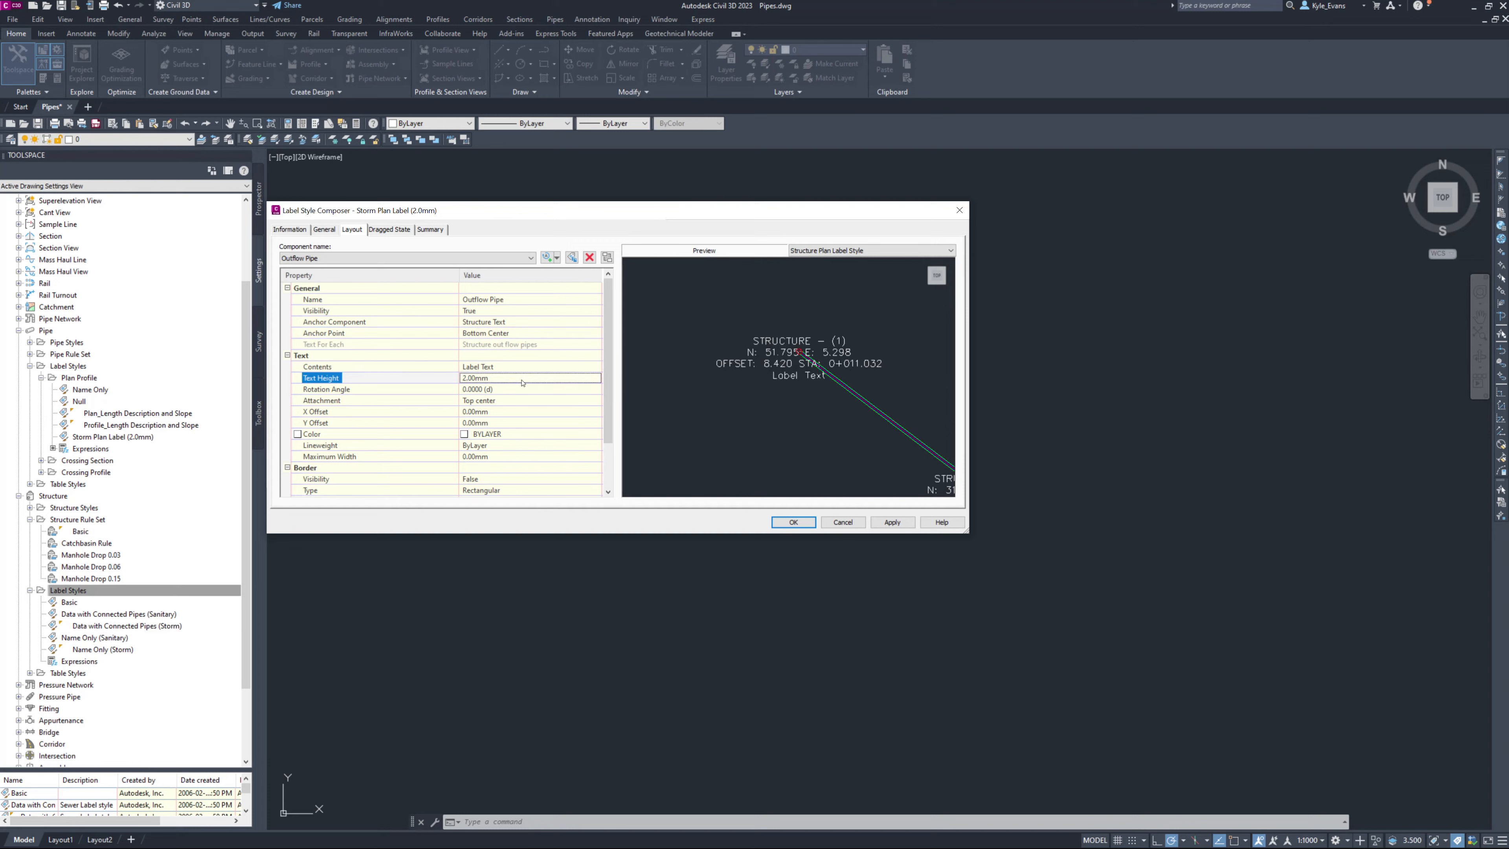
Replace the default Outflow Pipe label text with the Connected Pipe Flow Direction property in upper case.
click(529, 369)
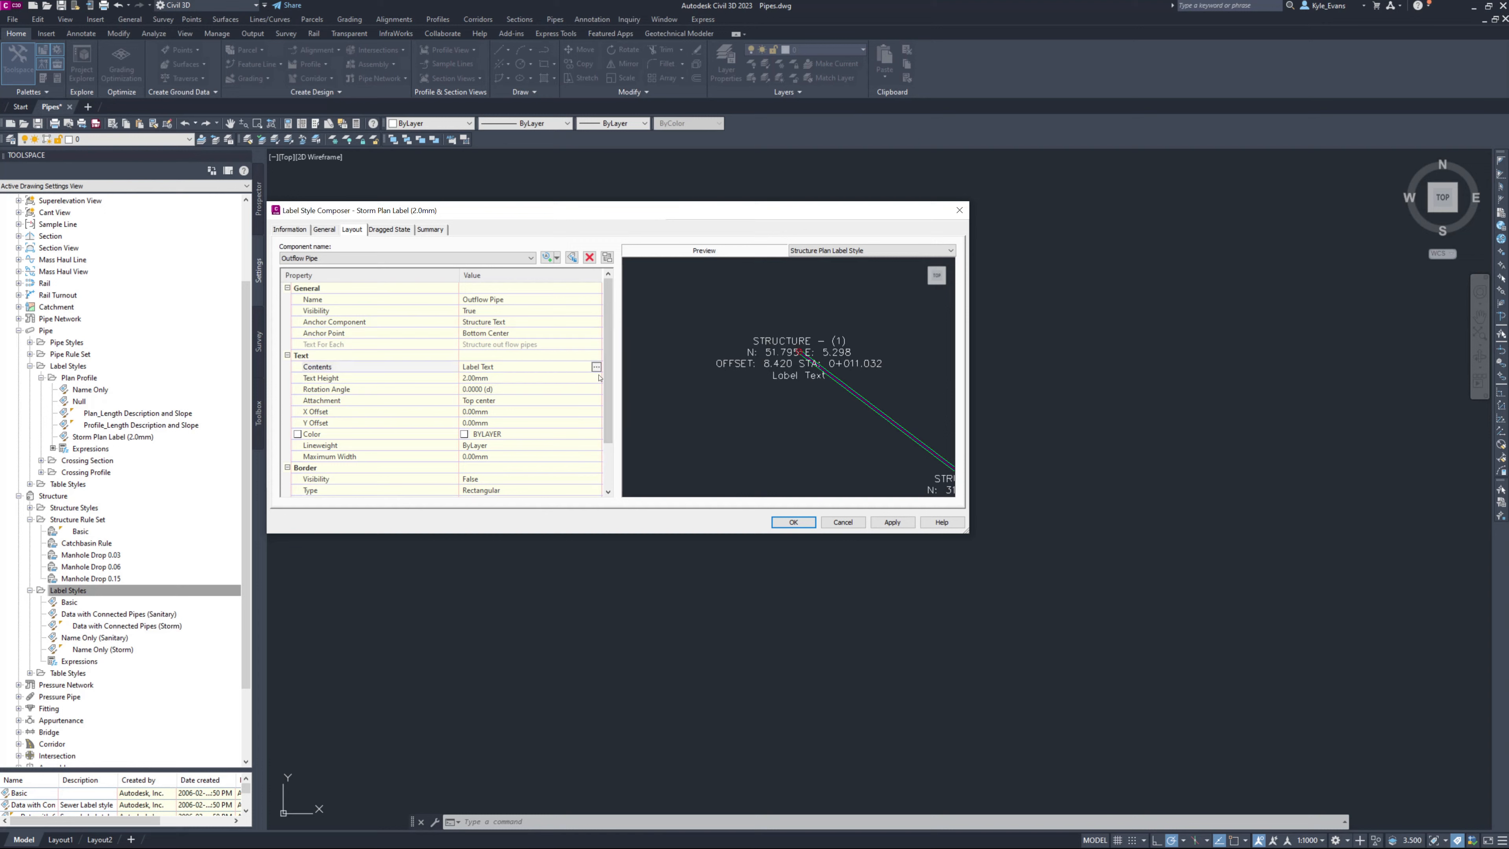
click(595, 367)
double_click(637, 319)
drag(659, 328, 554, 330)
key(Delete)
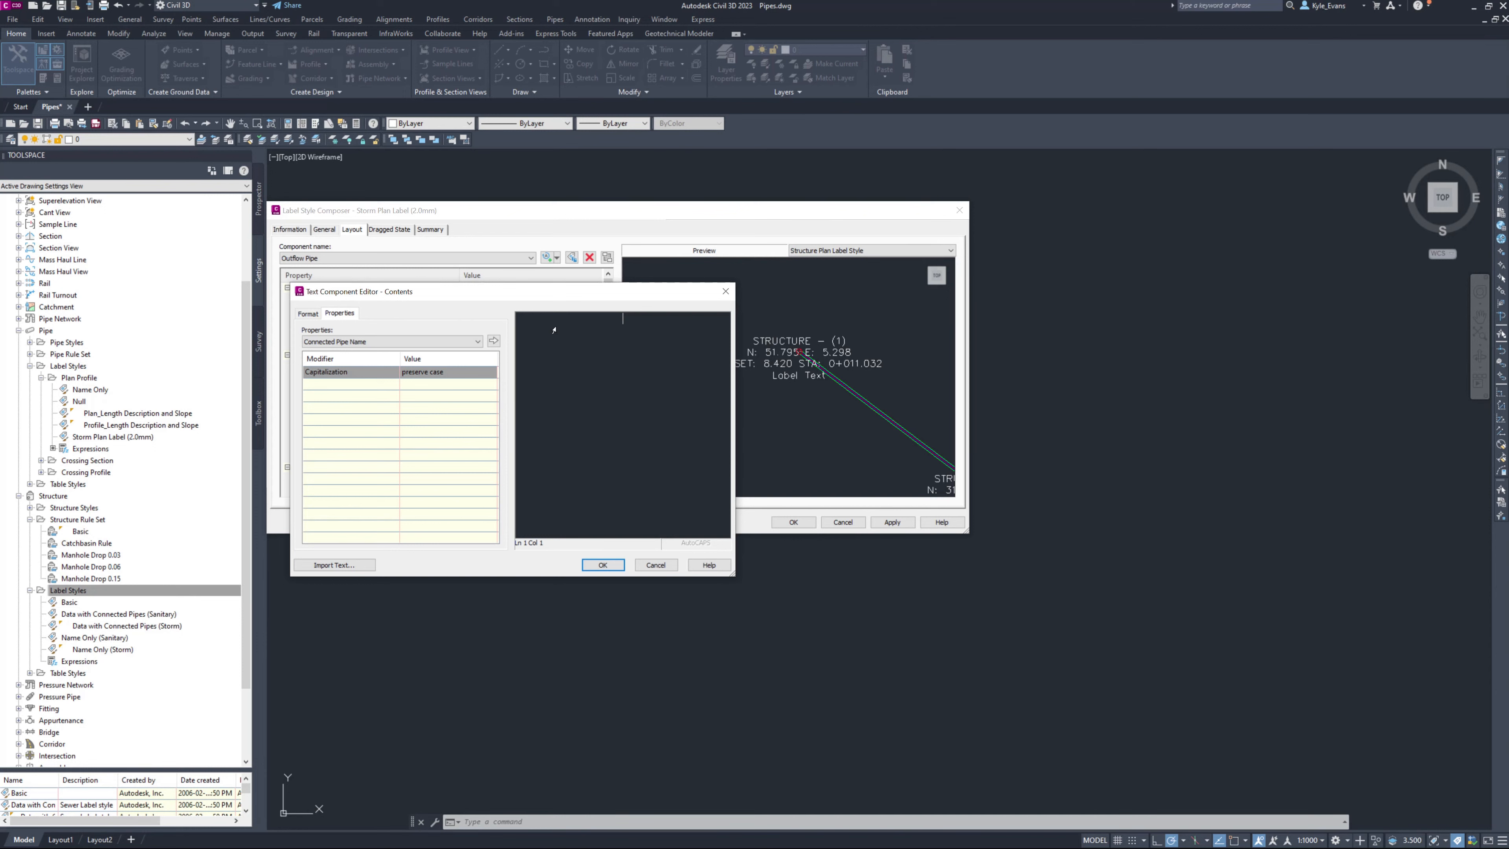
click(381, 341)
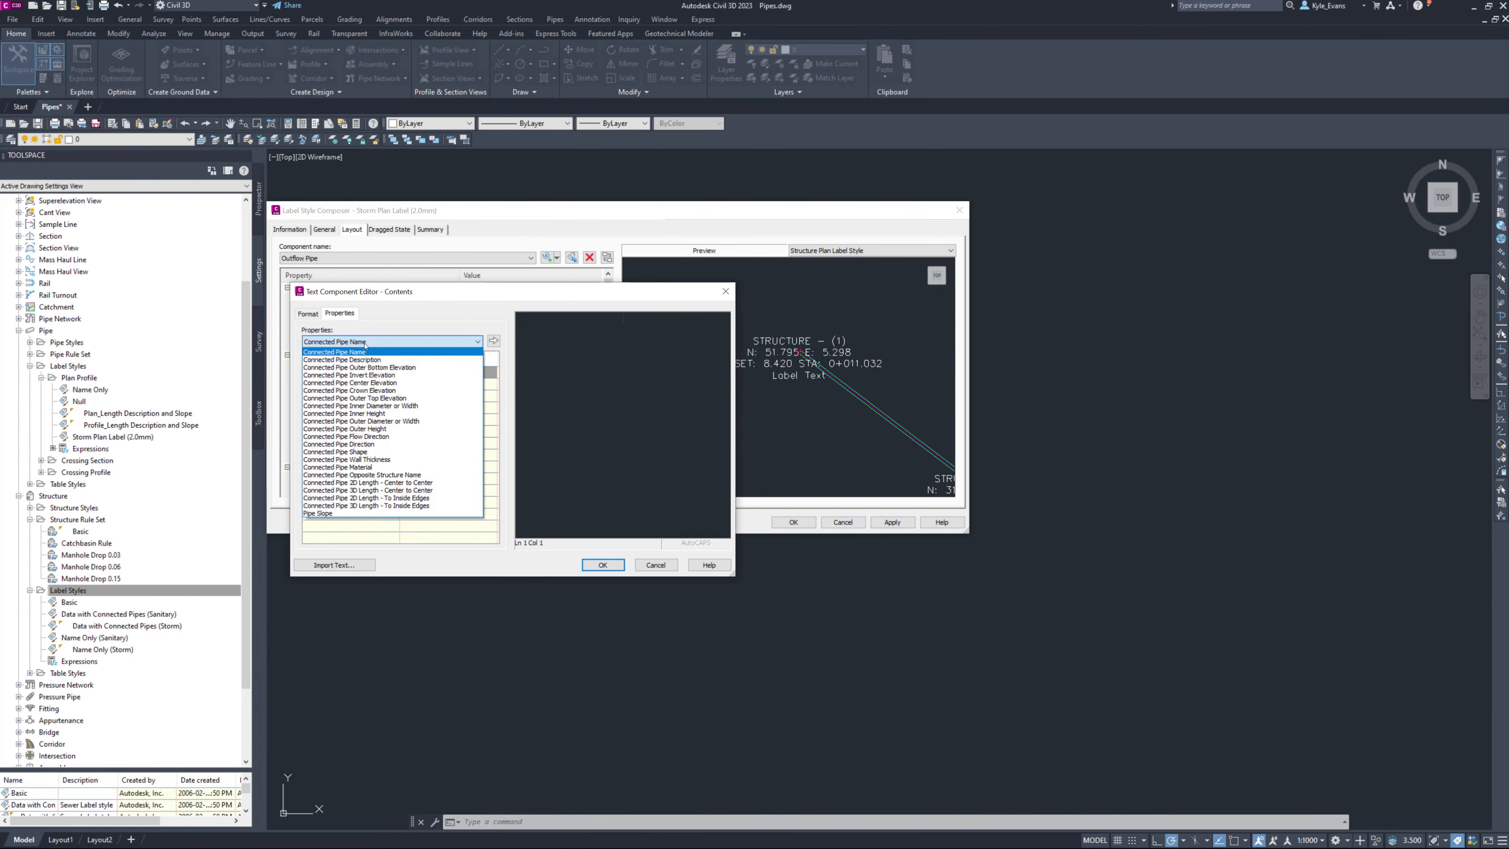
click(407, 437)
click(468, 371)
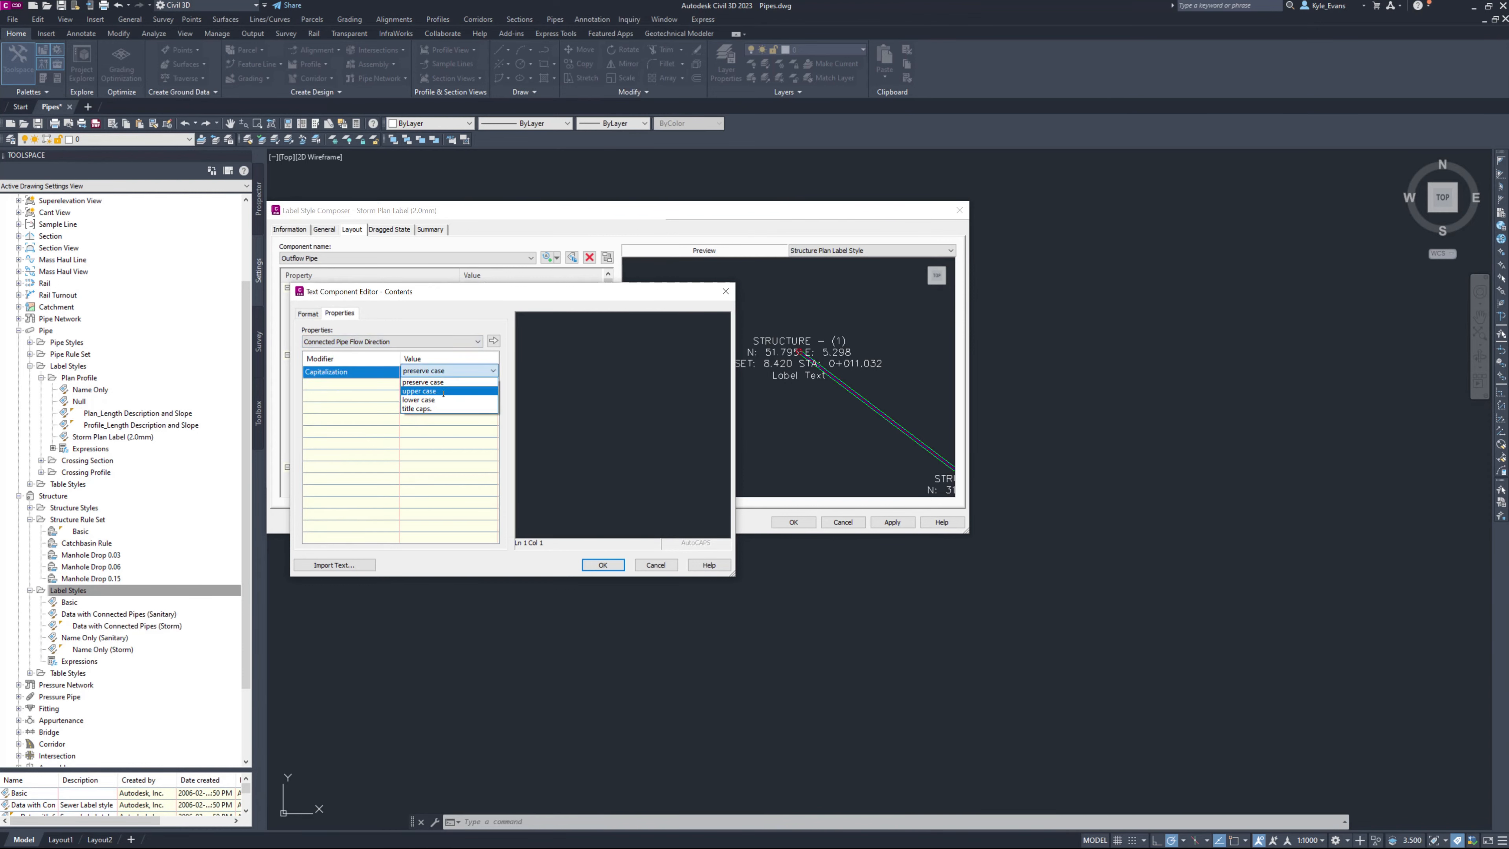
click(443, 391)
click(493, 340)
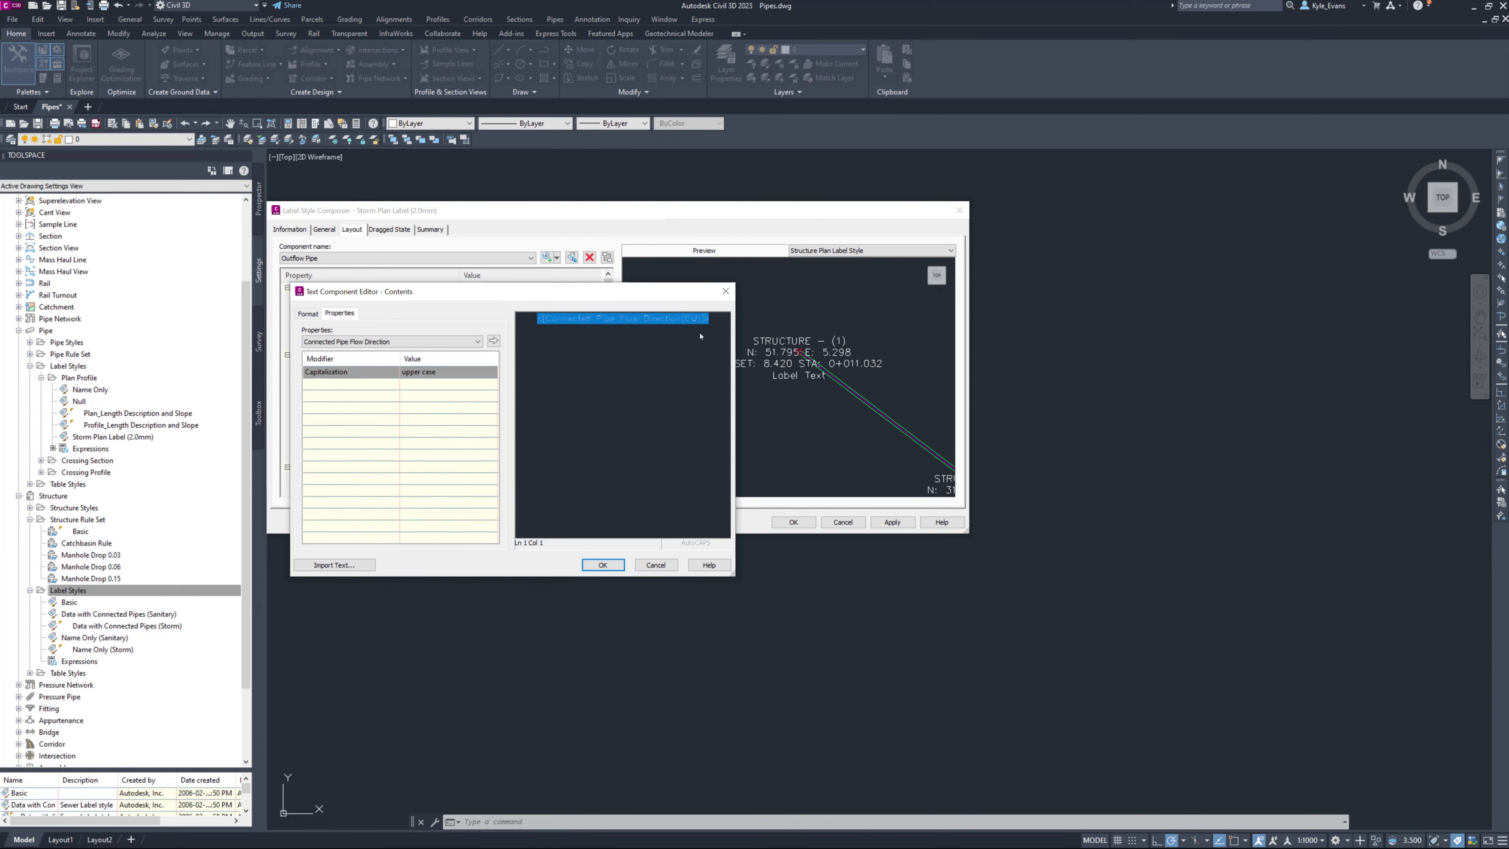
click(713, 320)
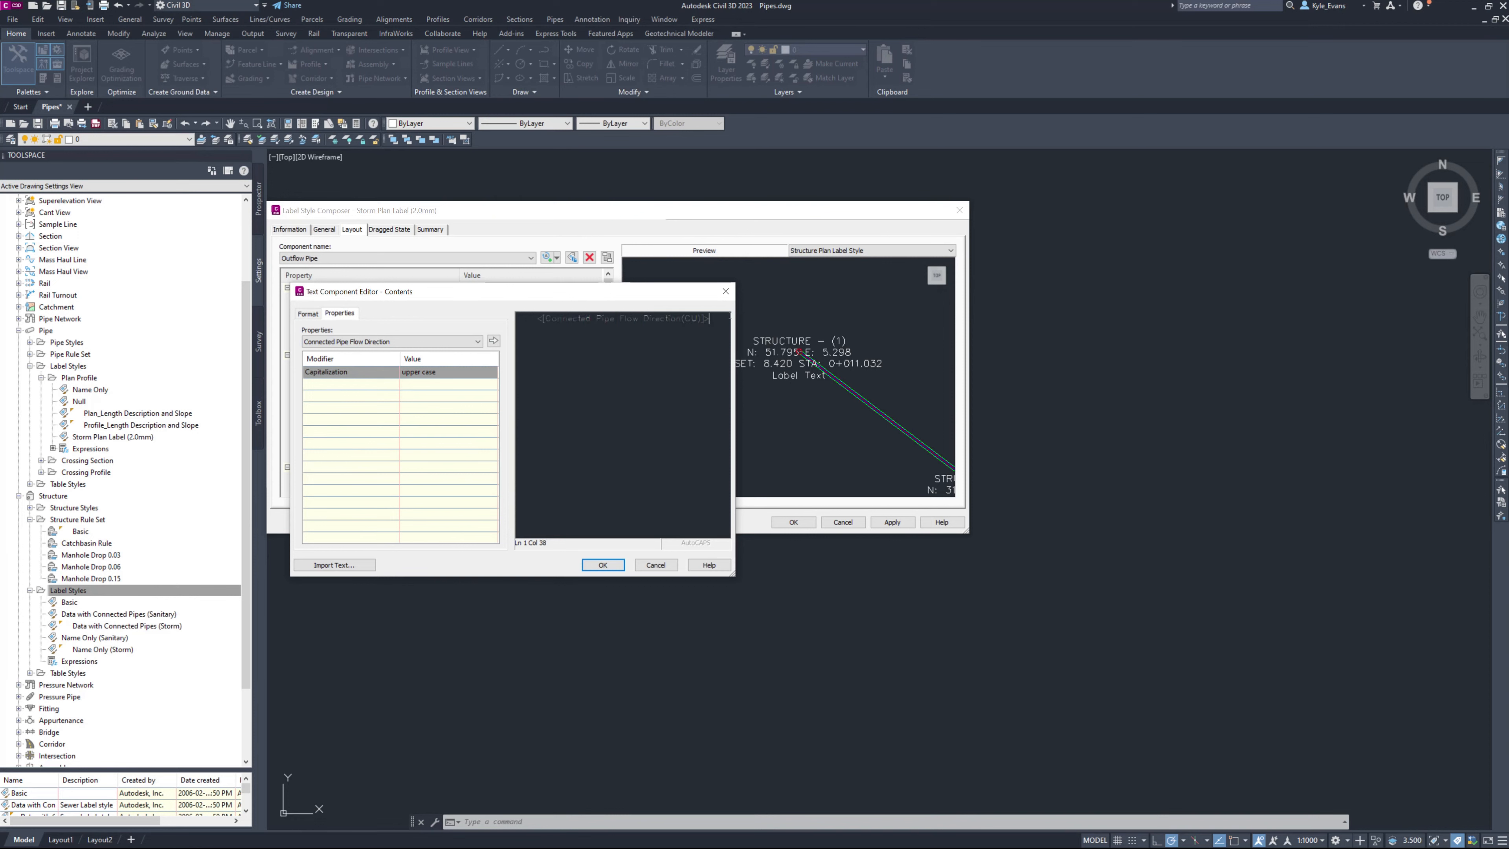
Insert the Connected Pipe Direction property with preserved case ahead of the flow direction.
click(347, 341)
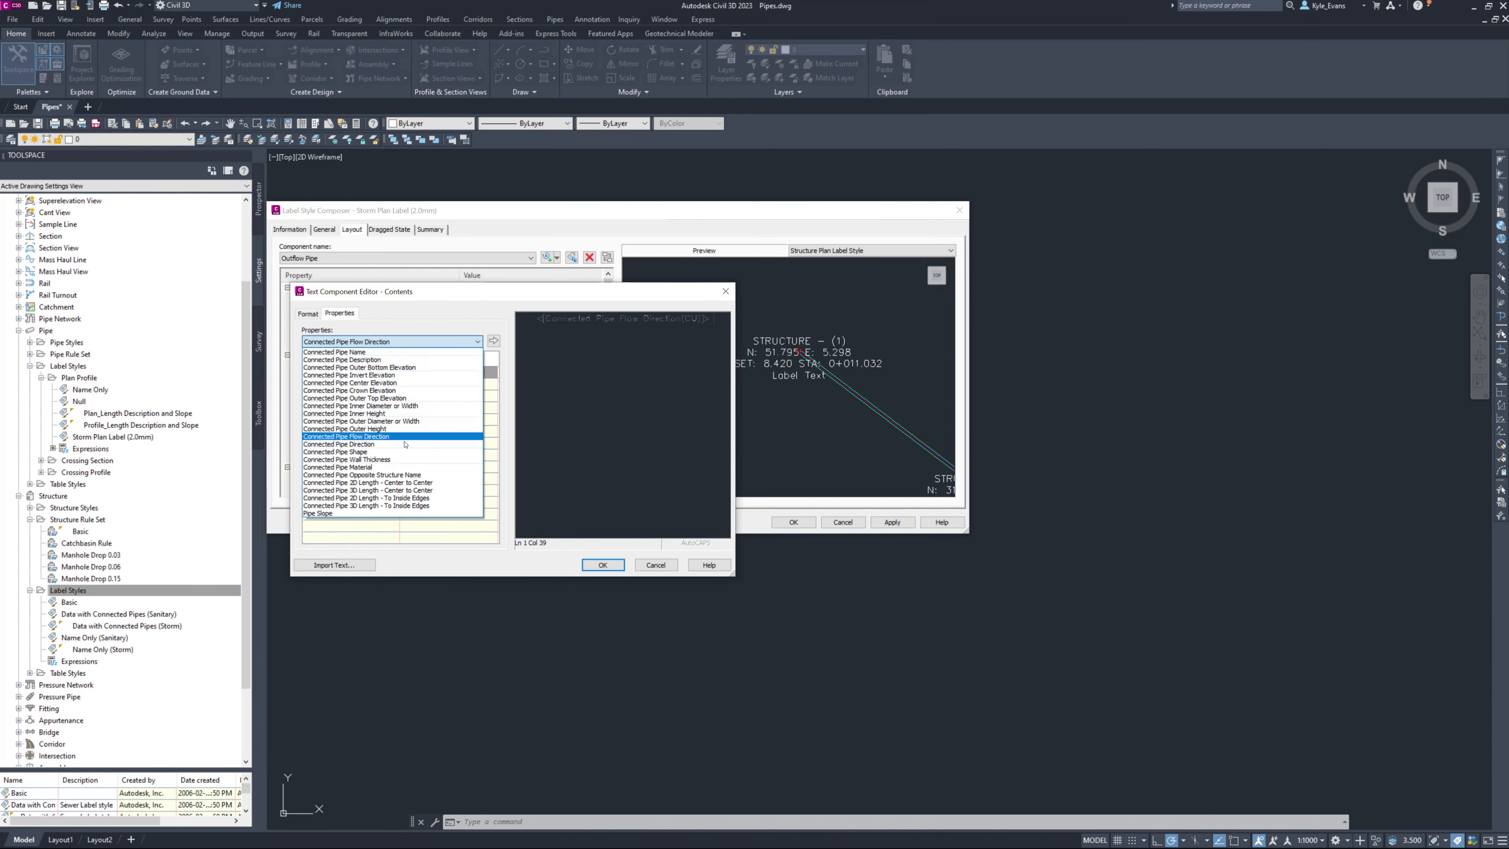
click(405, 444)
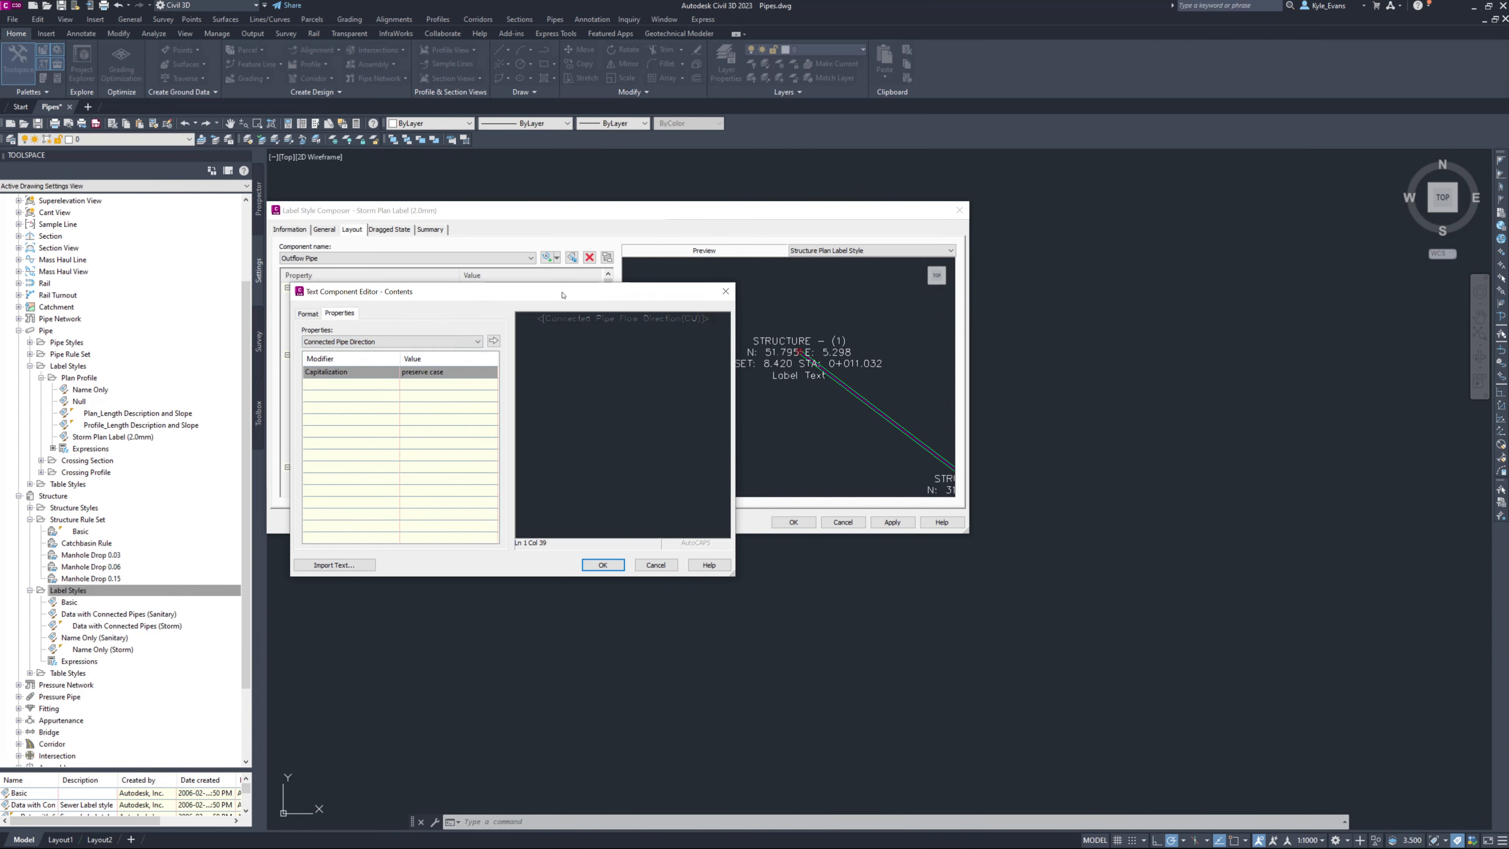
click(527, 321)
click(386, 341)
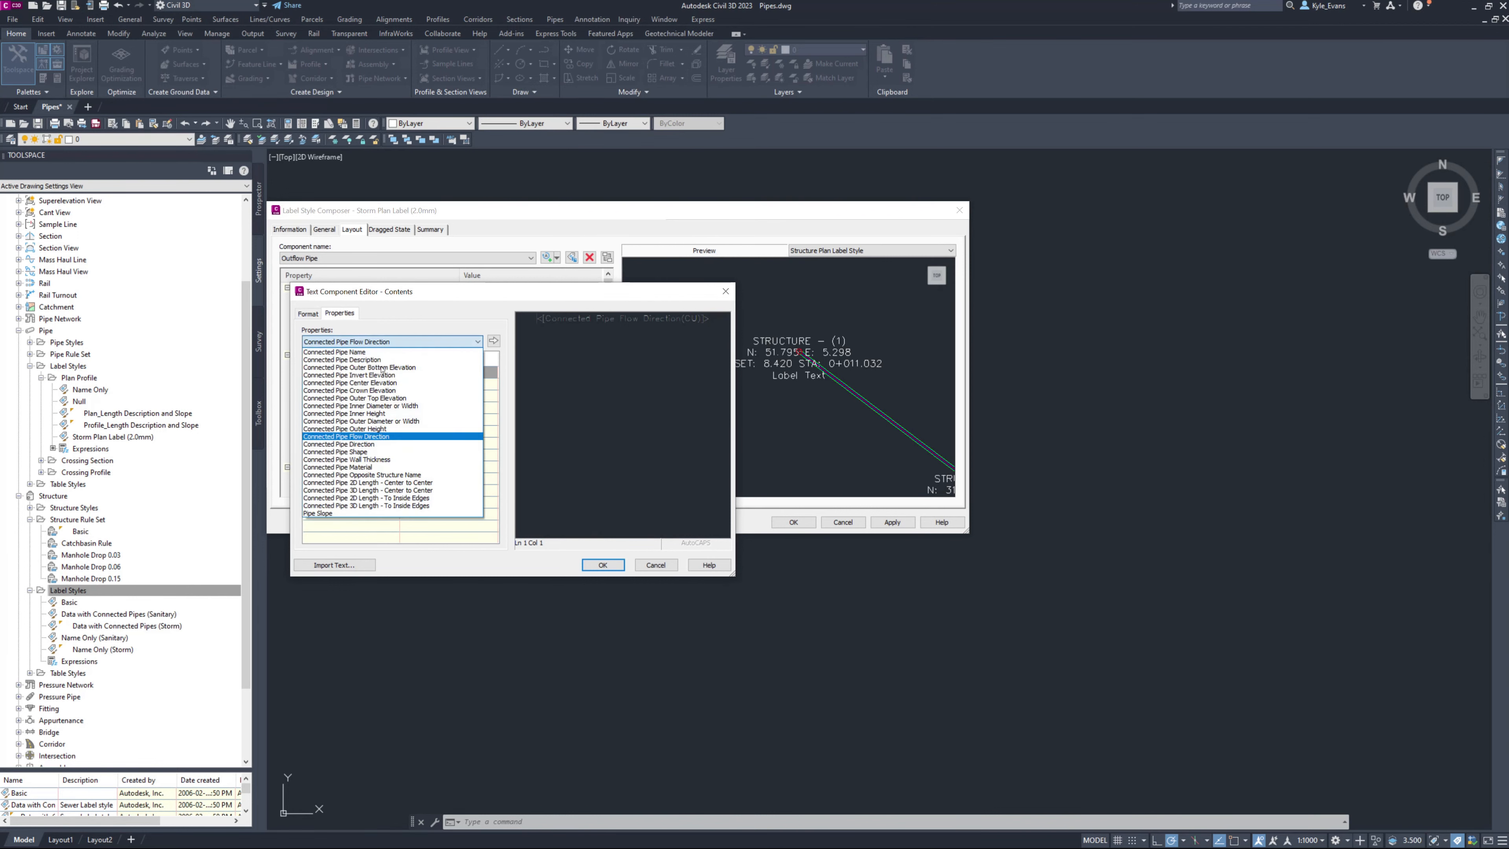
click(357, 444)
click(493, 341)
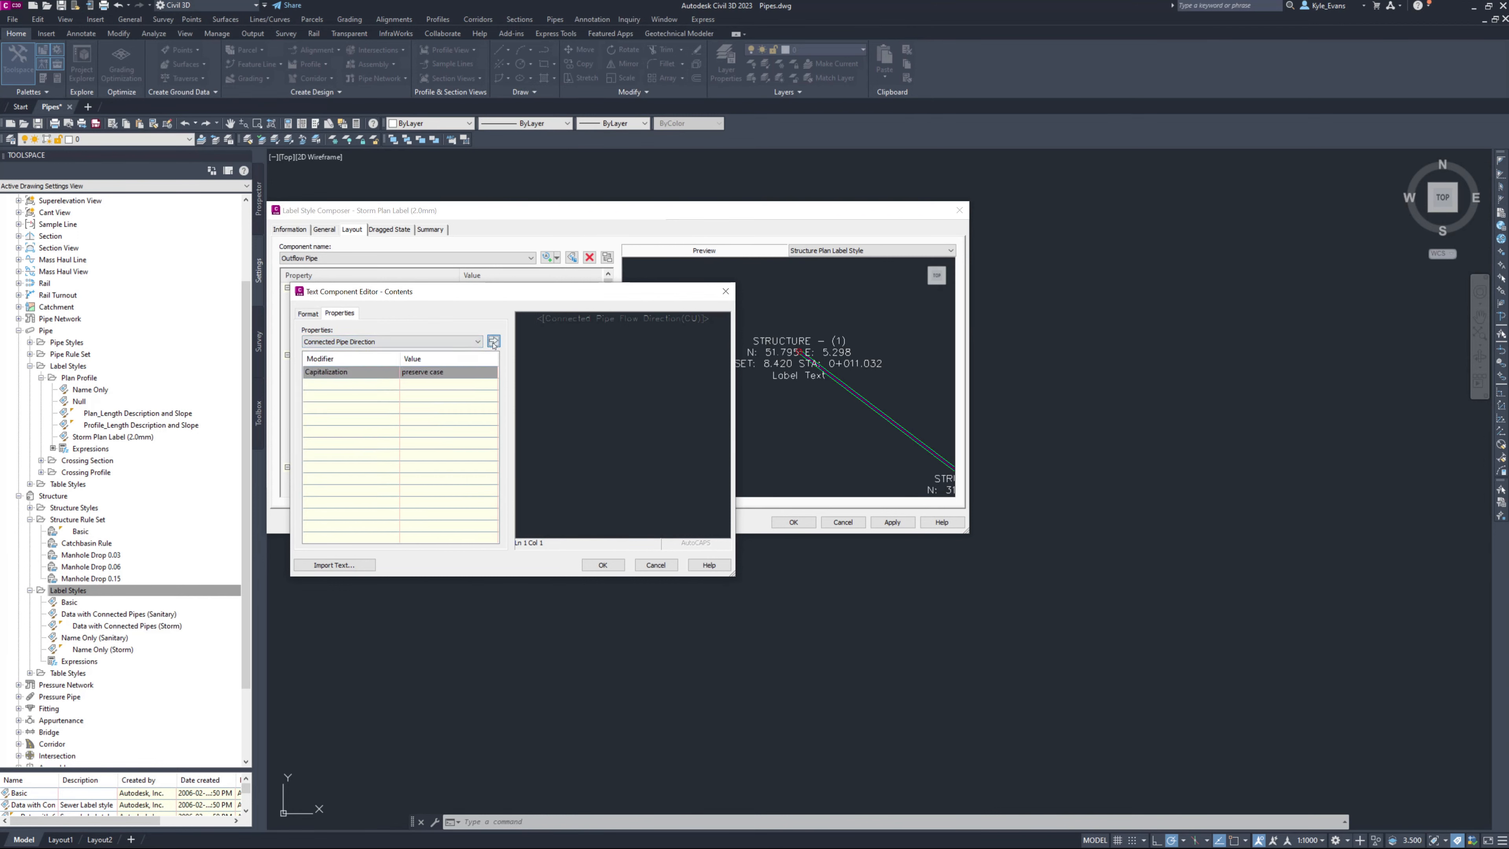
Append "INV:" and the Connected Pipe Invert Elevation property at 0.001 precision, and accept the Outflow Pipe contents.
click(672, 318)
text(INVVV:)
key(BackSpace)
click(403, 343)
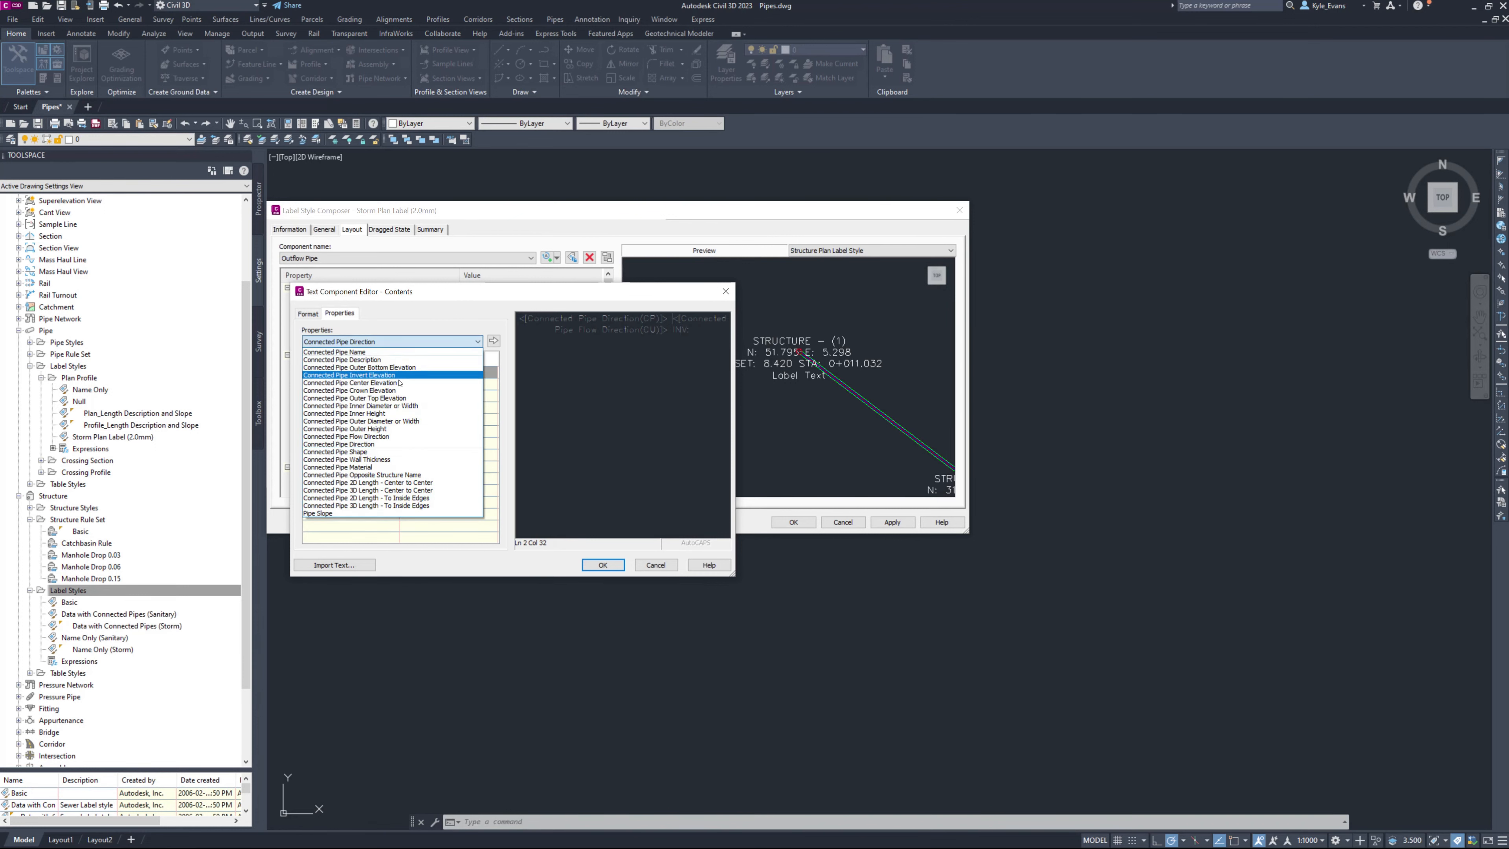
click(446, 376)
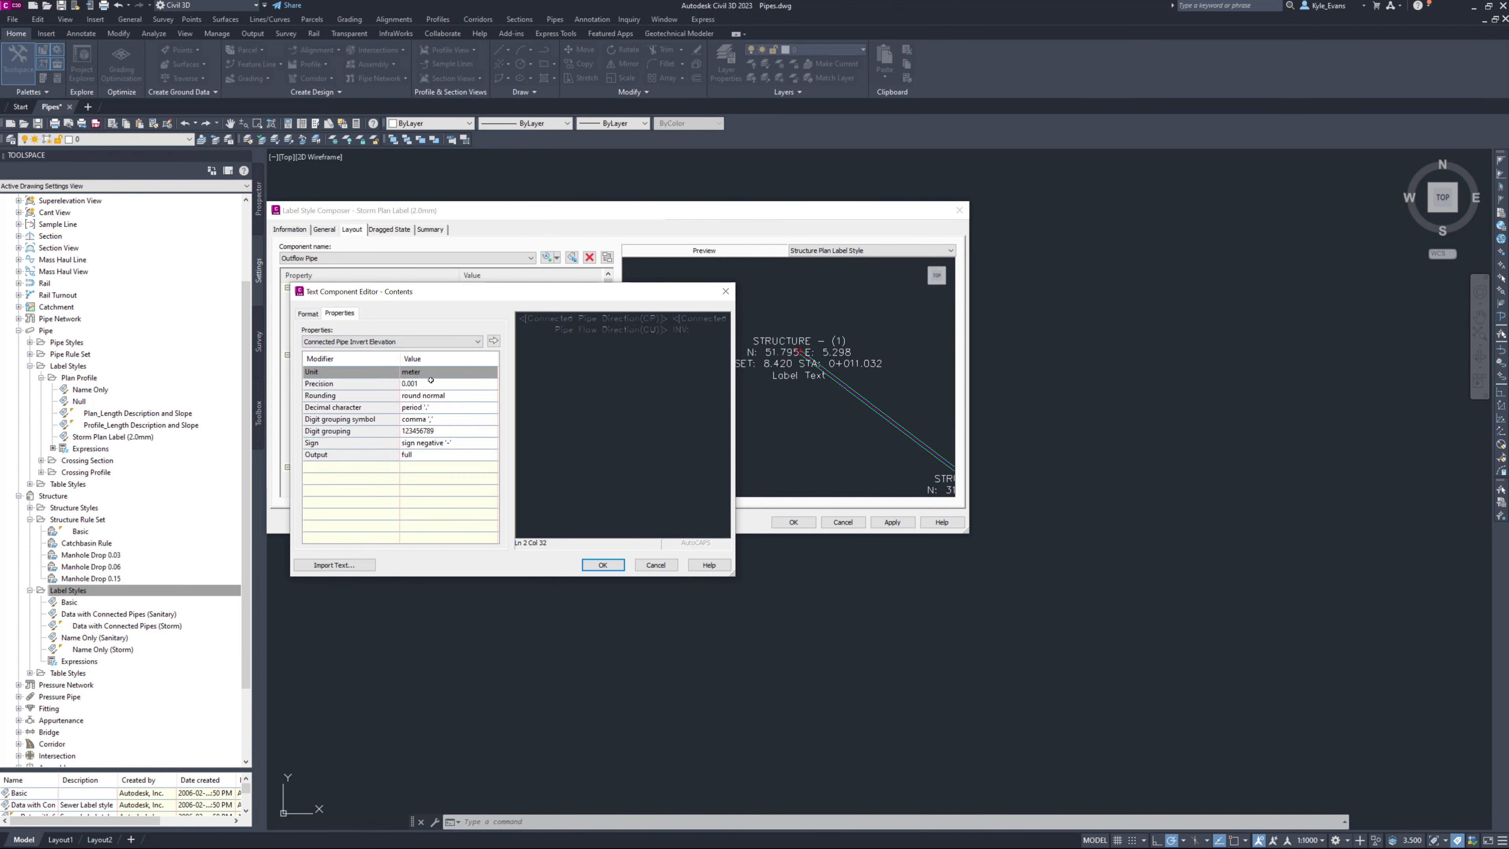
click(493, 341)
click(603, 565)
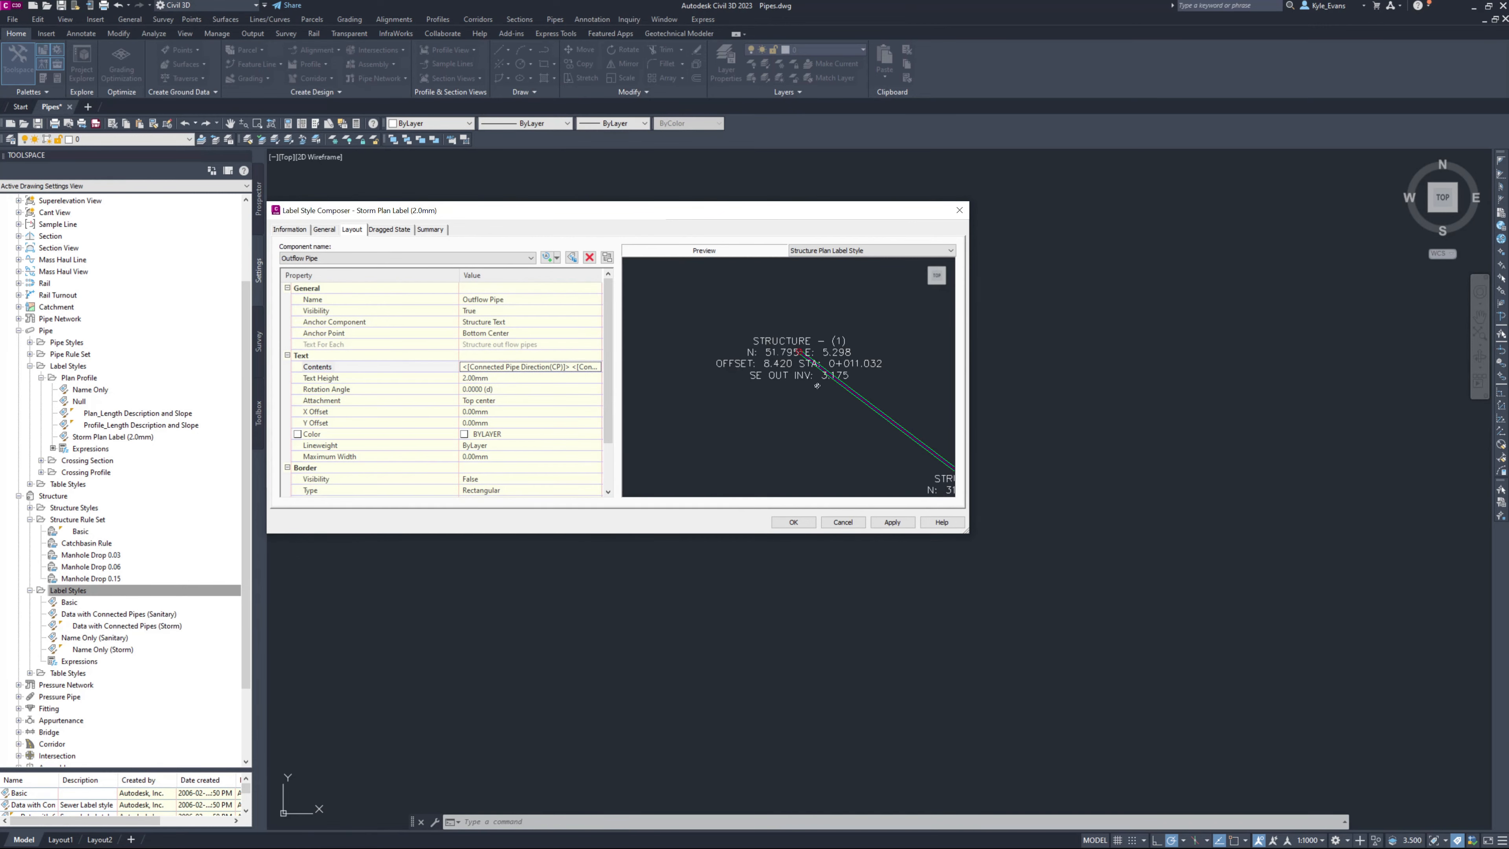
Add a Text For Each component for the structure in flow pipes to the label.
click(557, 257)
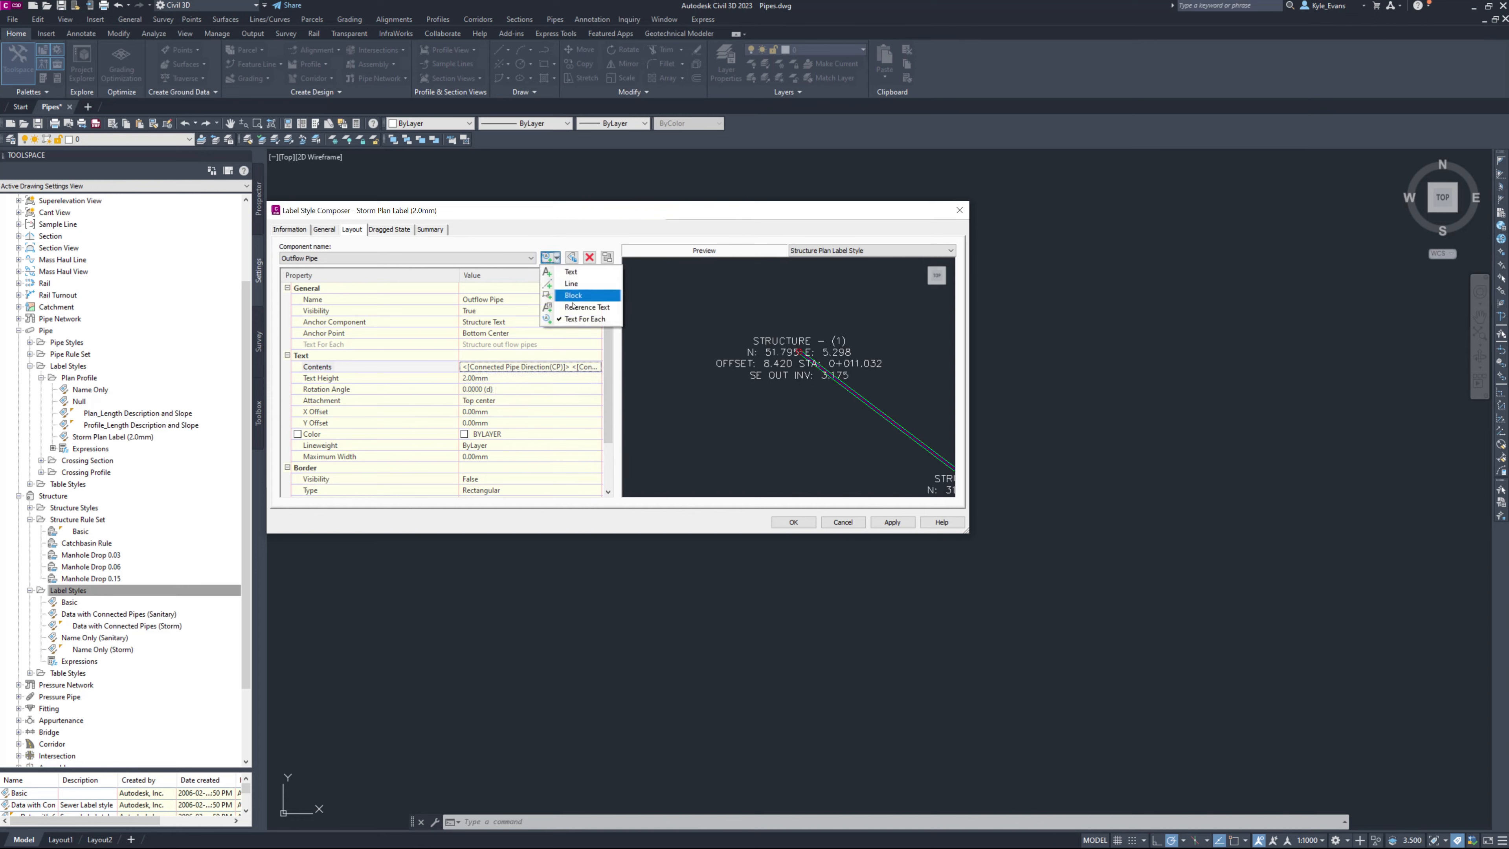
click(585, 319)
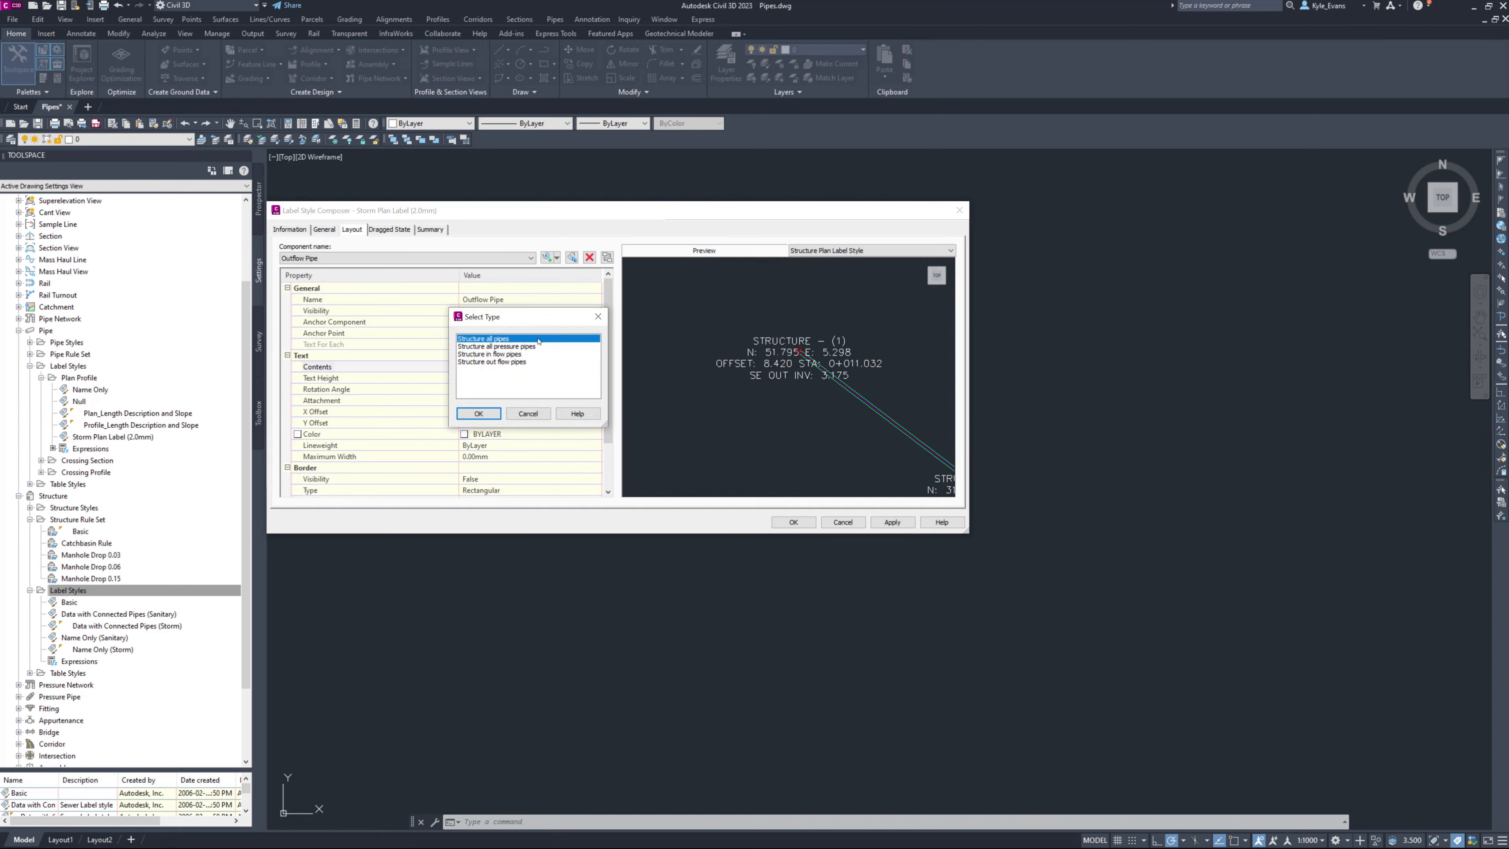
click(507, 354)
click(479, 413)
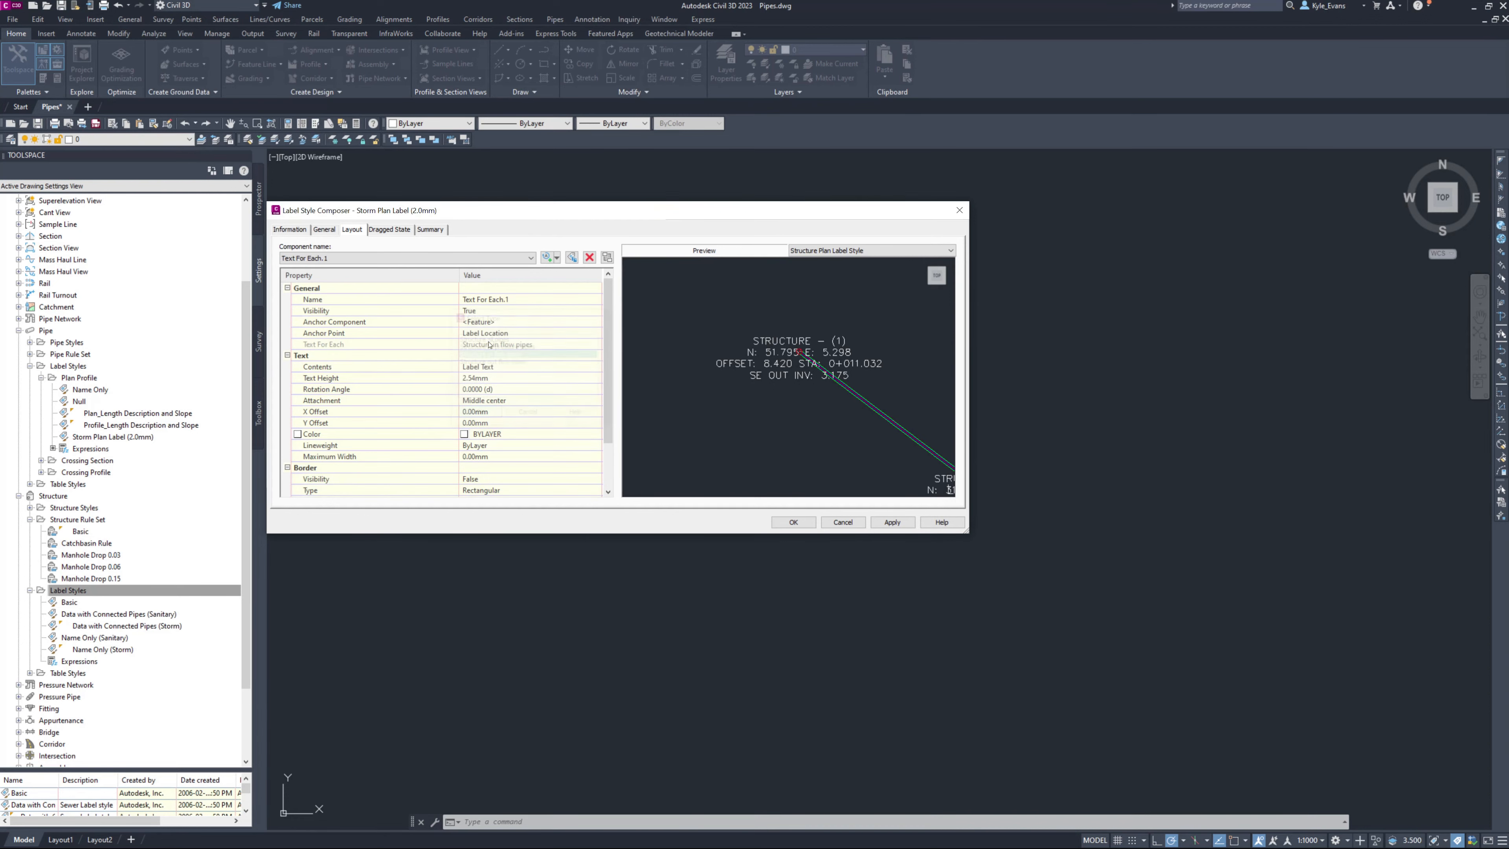
Anchor the new in flow pipes component to the Bottom Center of the Outflow Pipe component.
click(505, 333)
click(505, 333)
click(505, 333)
click(505, 321)
click(505, 322)
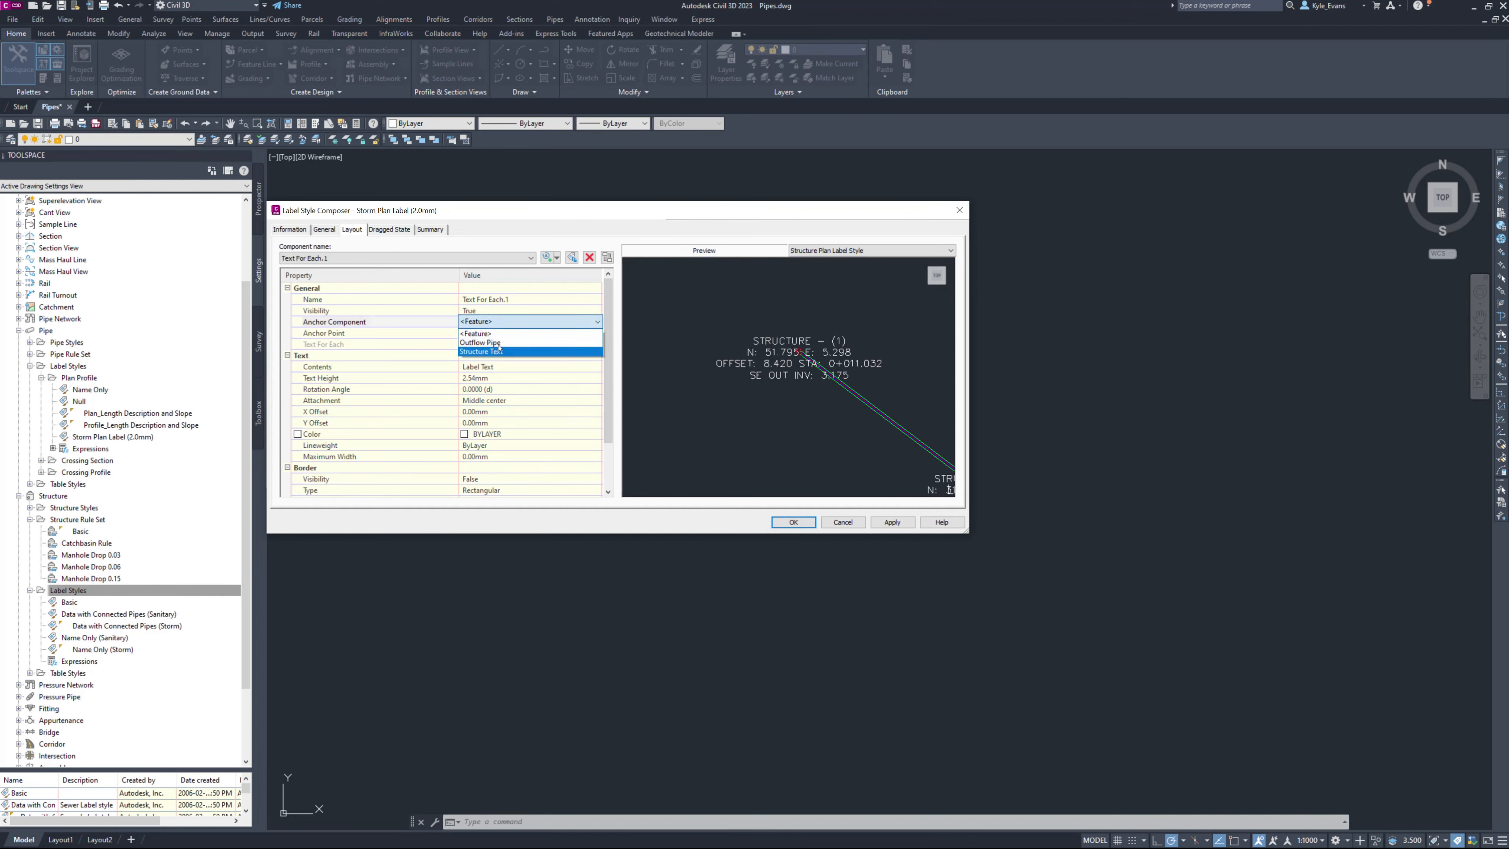
click(499, 345)
click(493, 333)
click(493, 333)
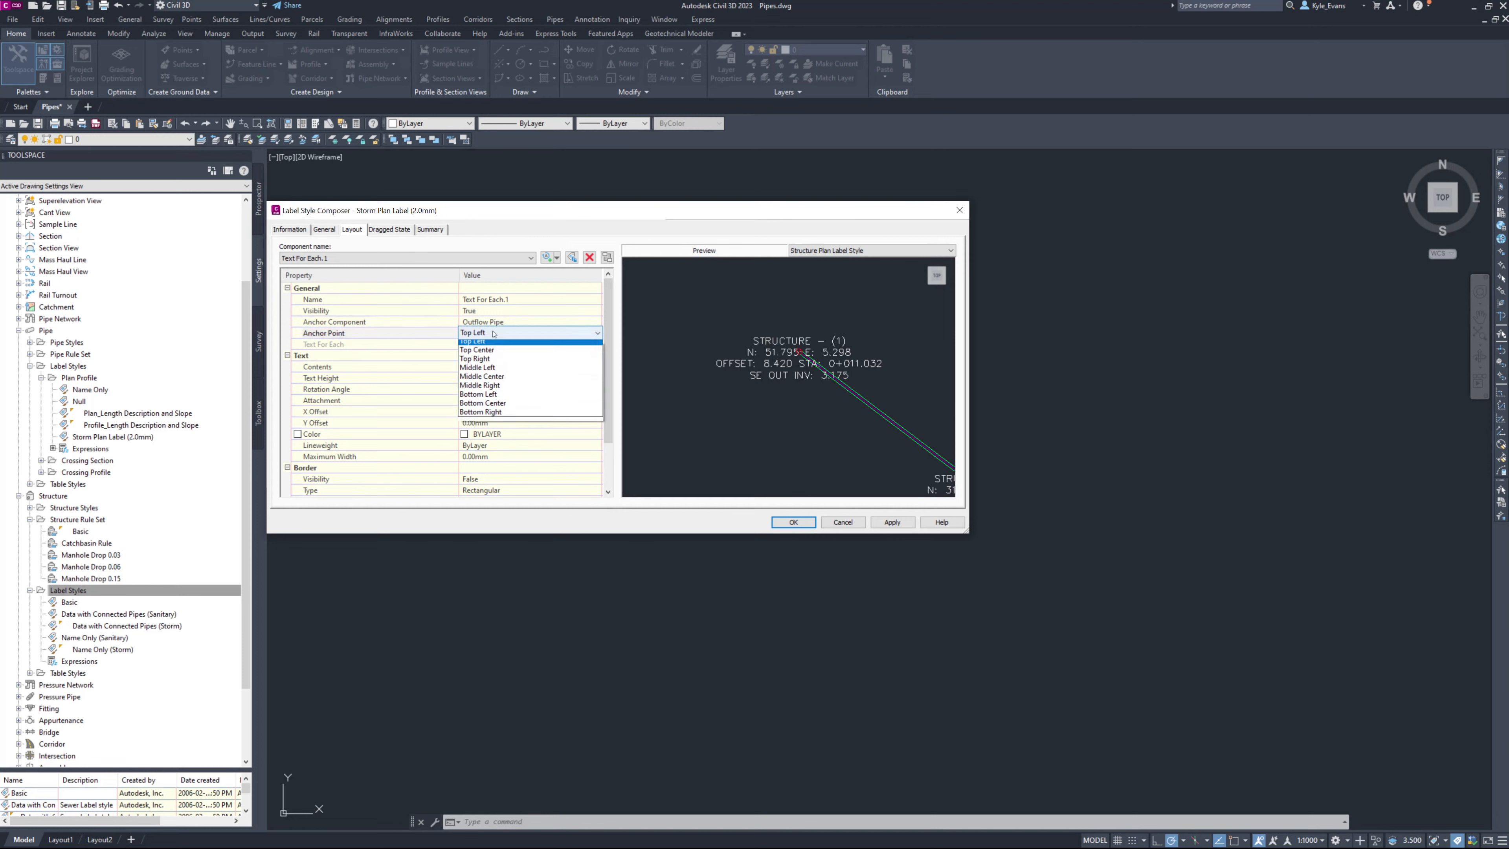
click(482, 403)
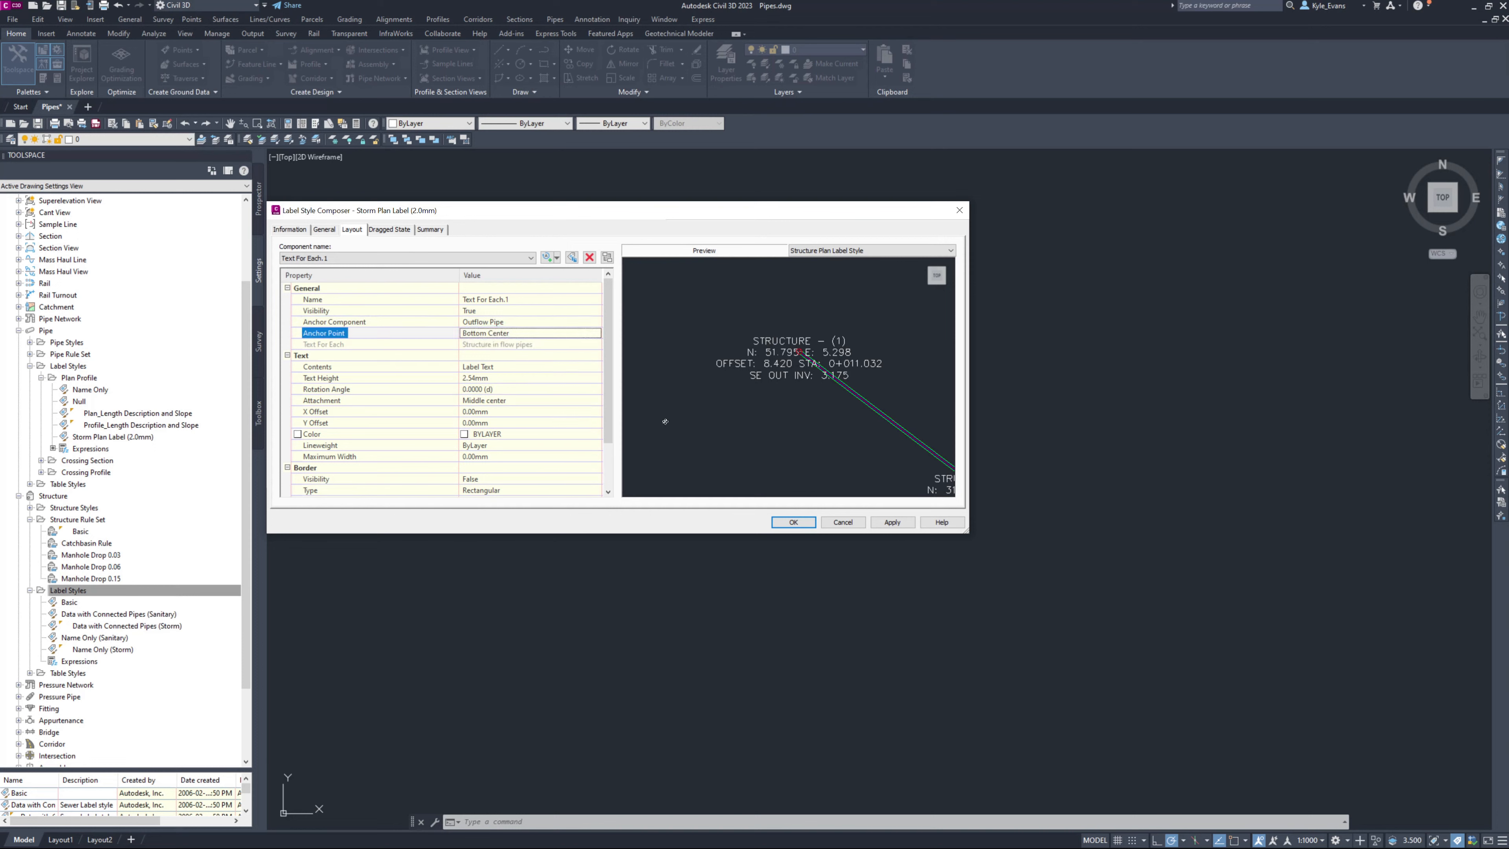
Set the in flow pipes component's text height to 2.00 mm and its attachment to Top center.
click(550, 366)
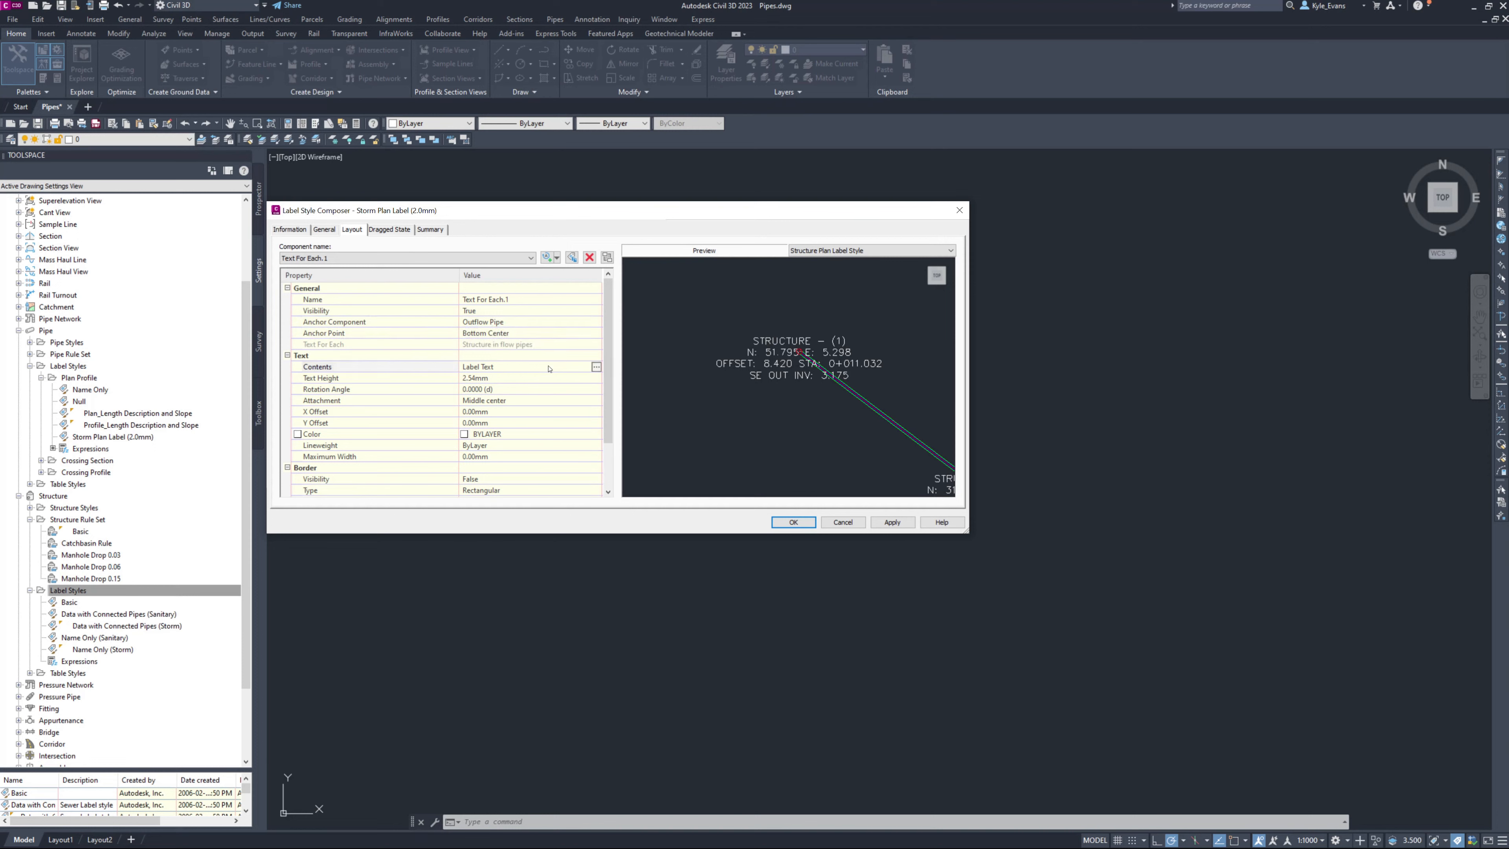
click(509, 380)
text(2)
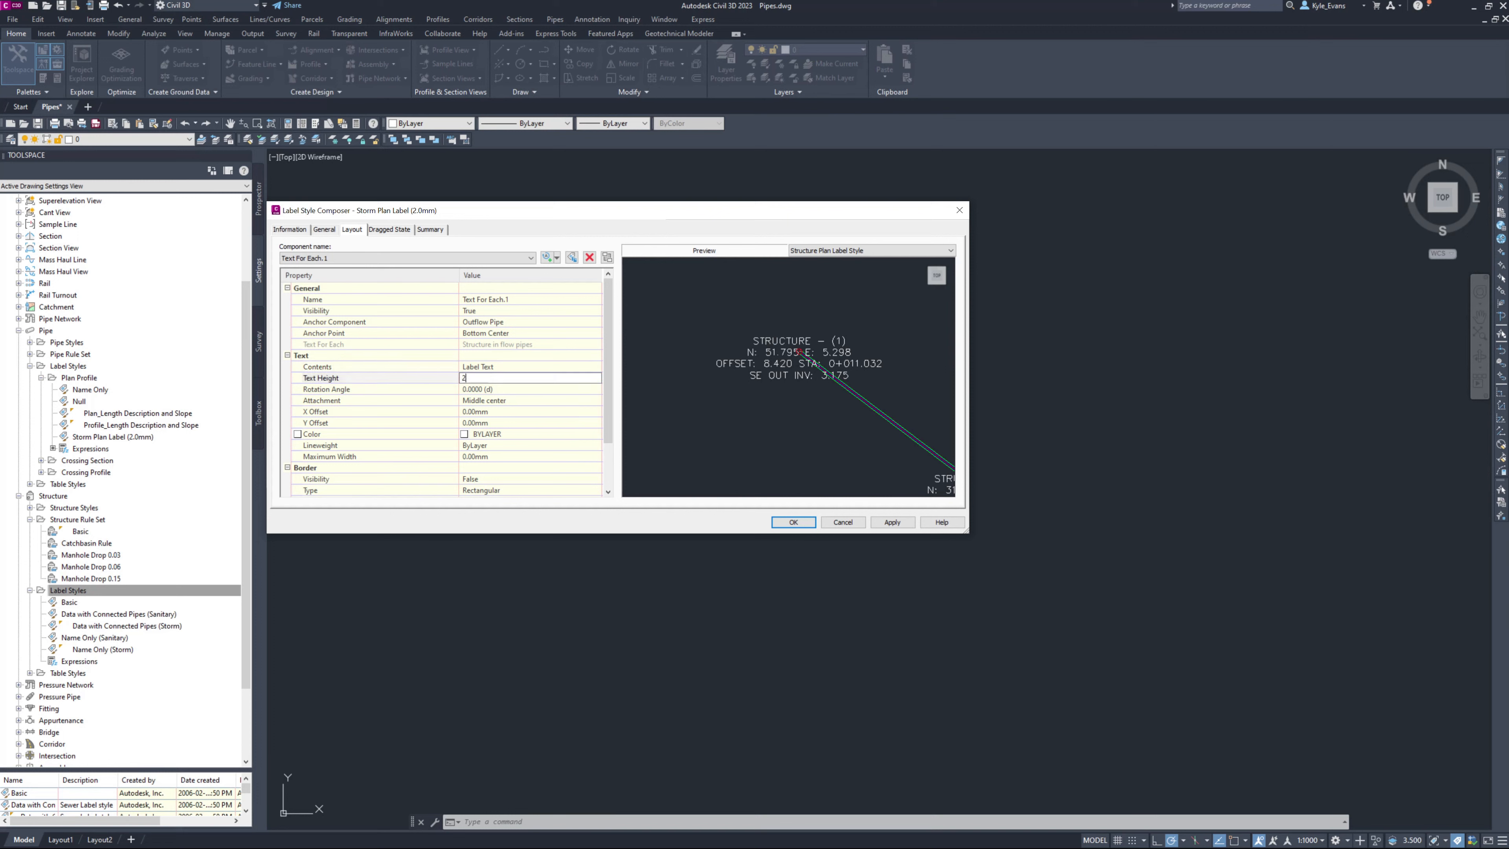
text(.0)
key(Return)
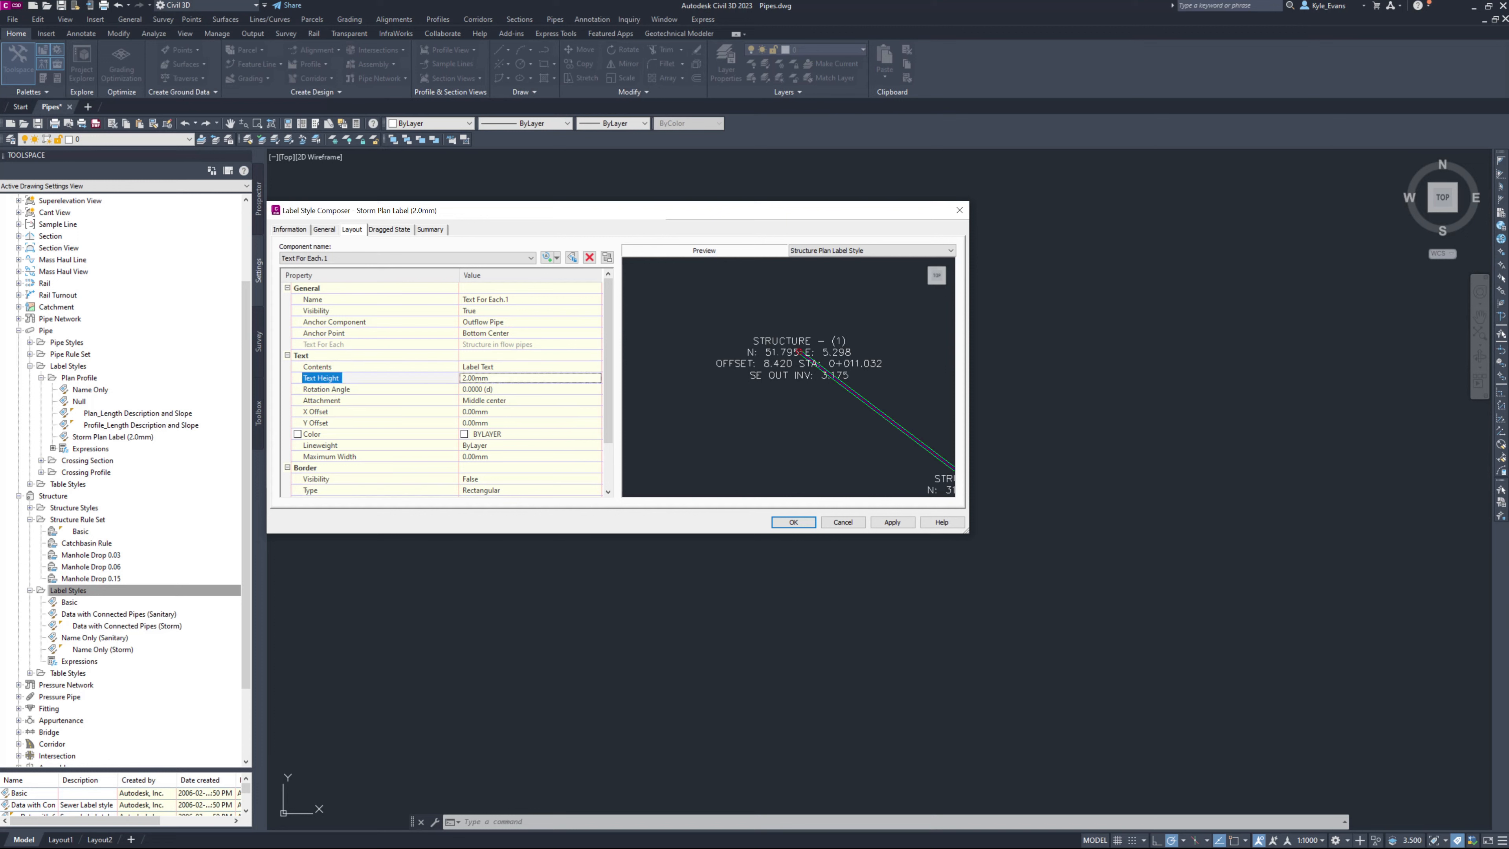
click(505, 405)
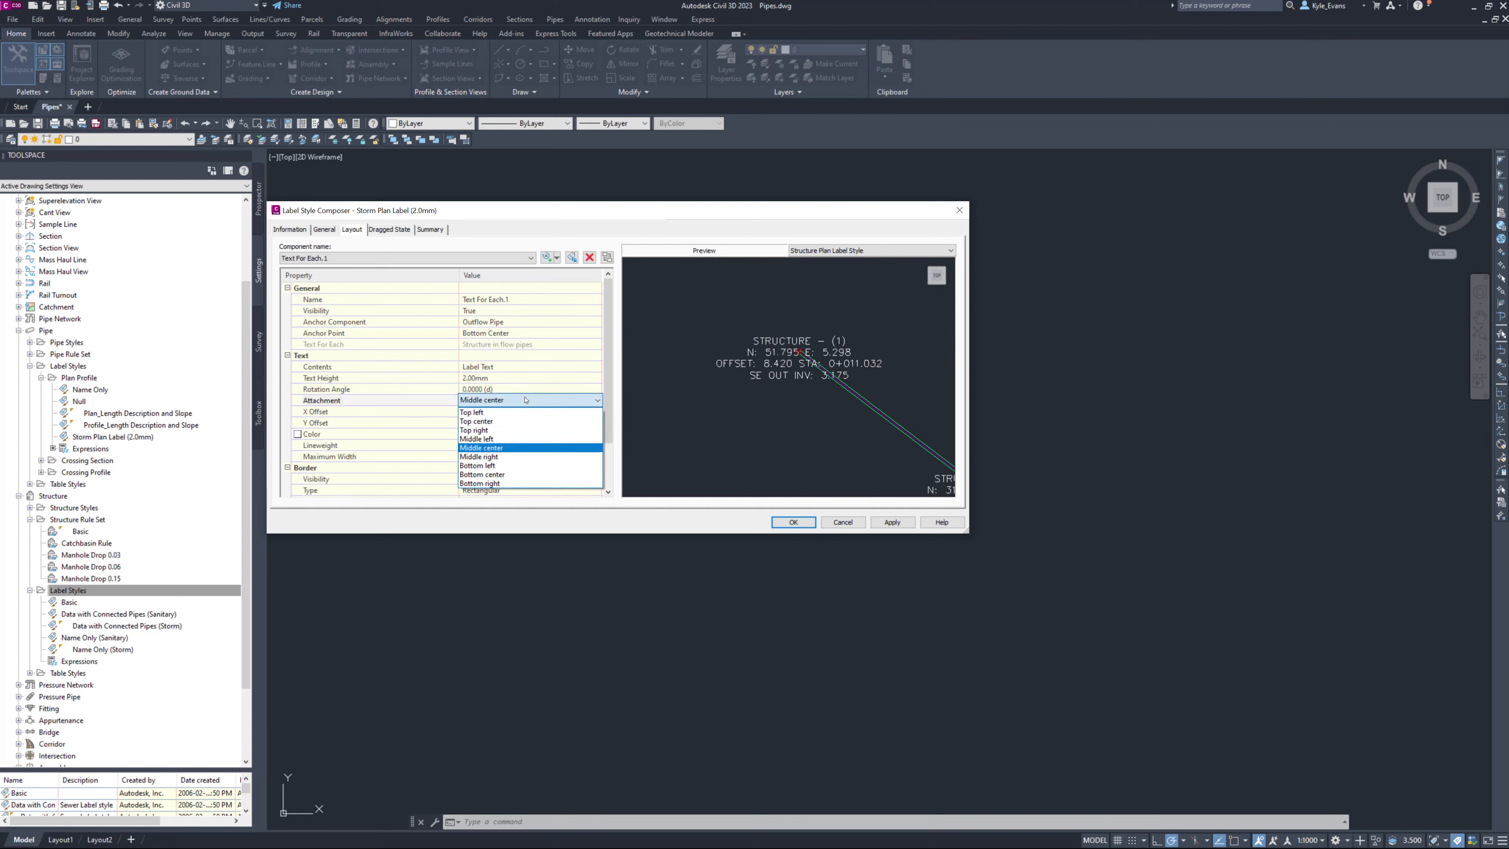
click(510, 423)
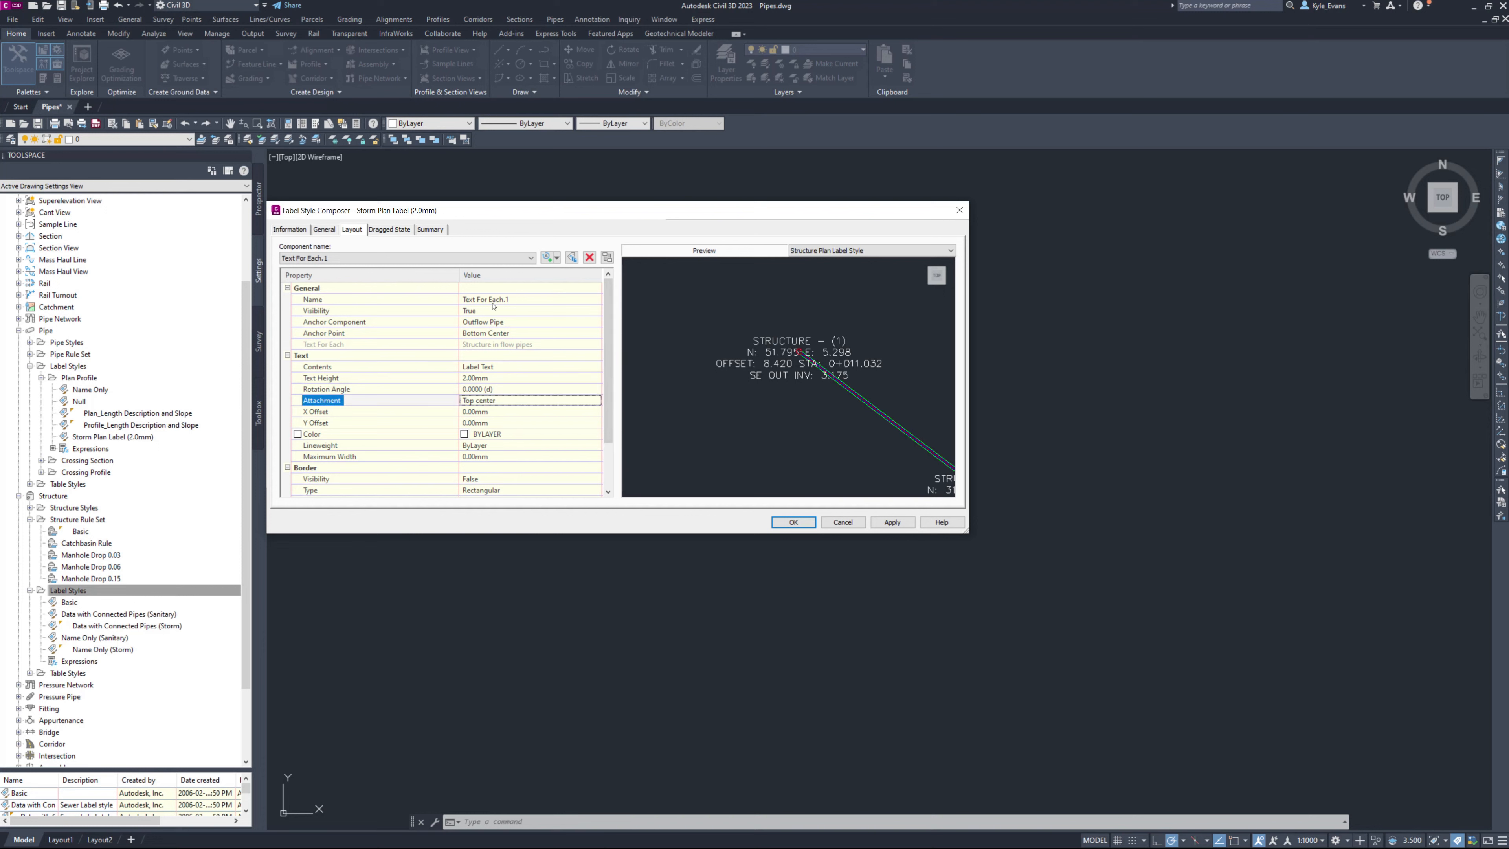
Rename the in flow pipes component as Inflow Pipes.
click(531, 300)
text(Inflow Pipes)
key(Return)
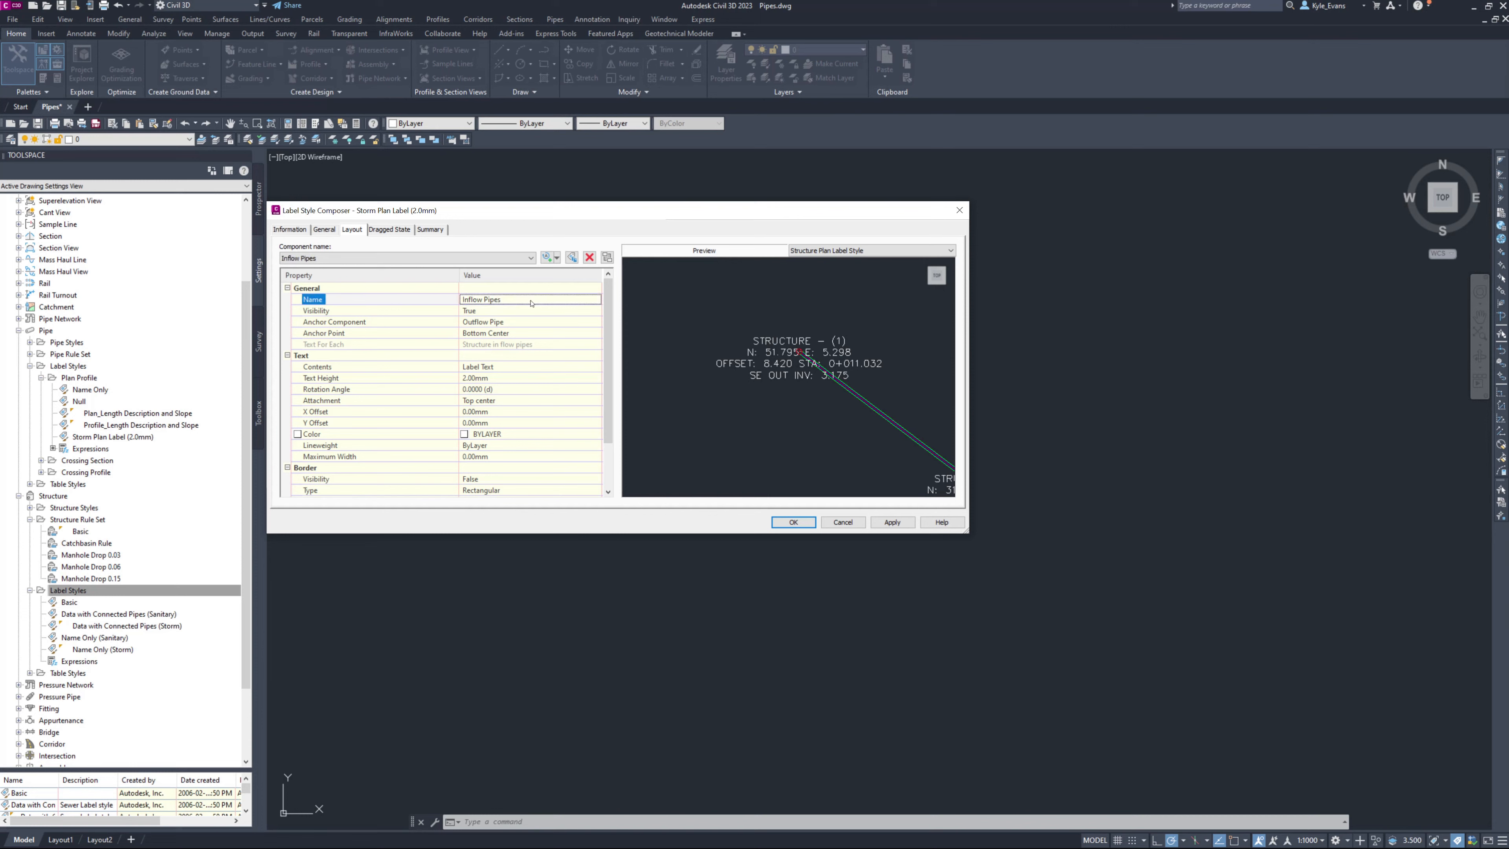
Replace the default Inflow Pipes label text with the Connected Pipe Direction property in upper case.
click(505, 366)
click(596, 367)
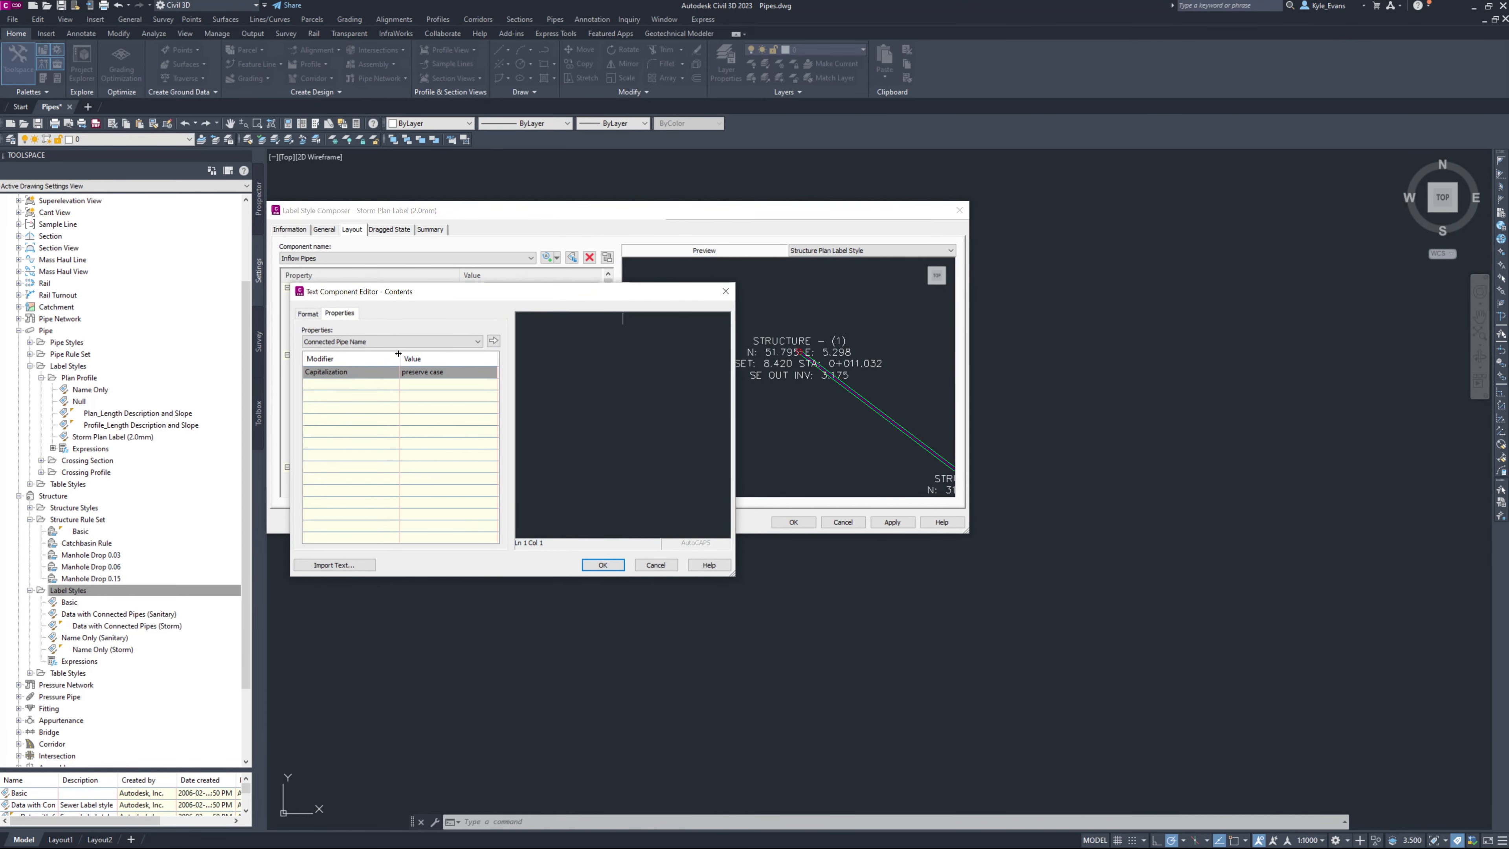
click(414, 343)
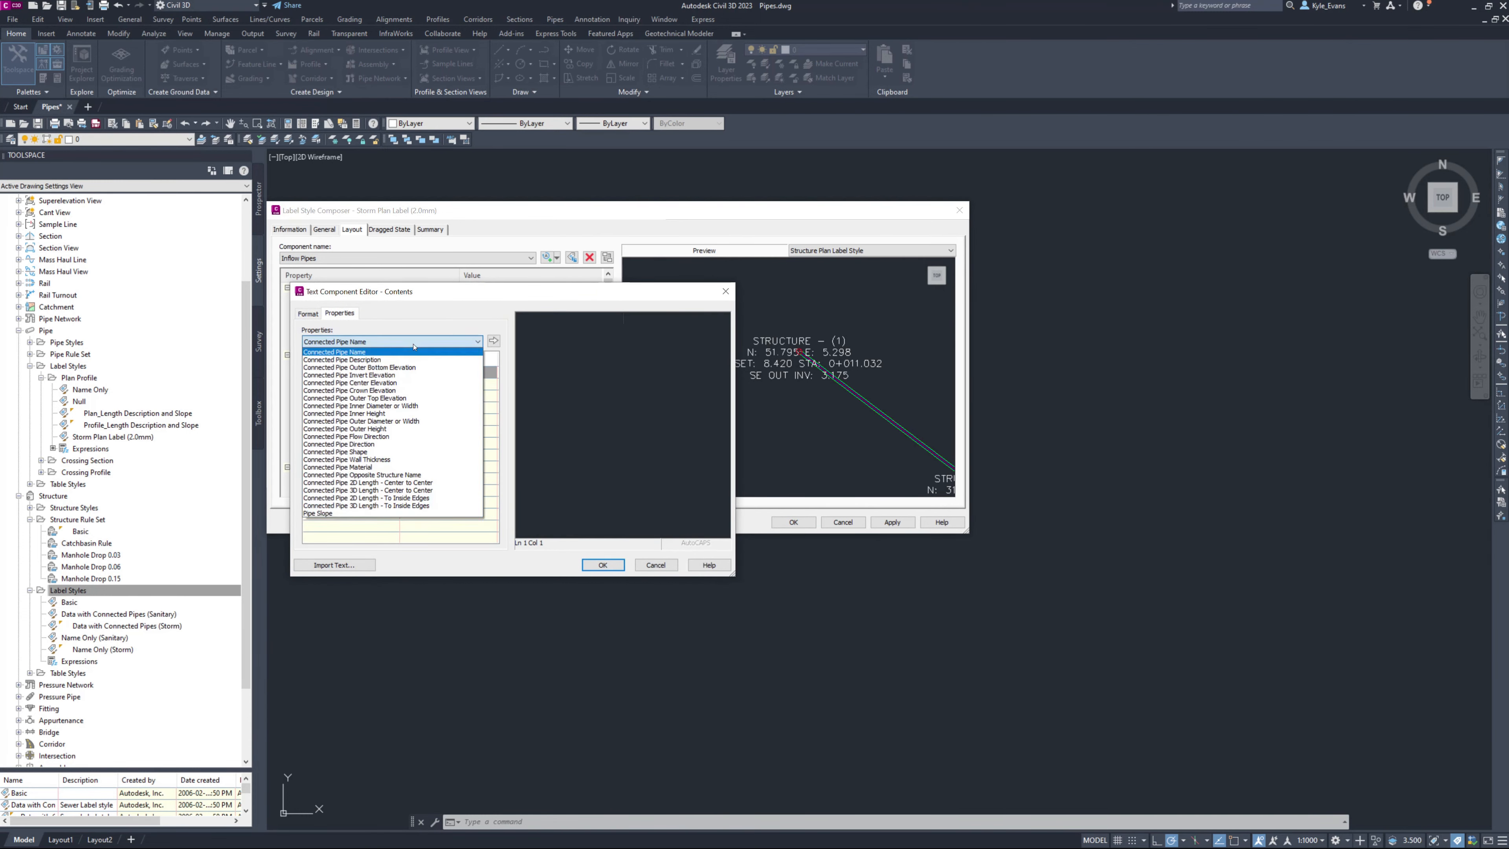
click(387, 444)
click(448, 371)
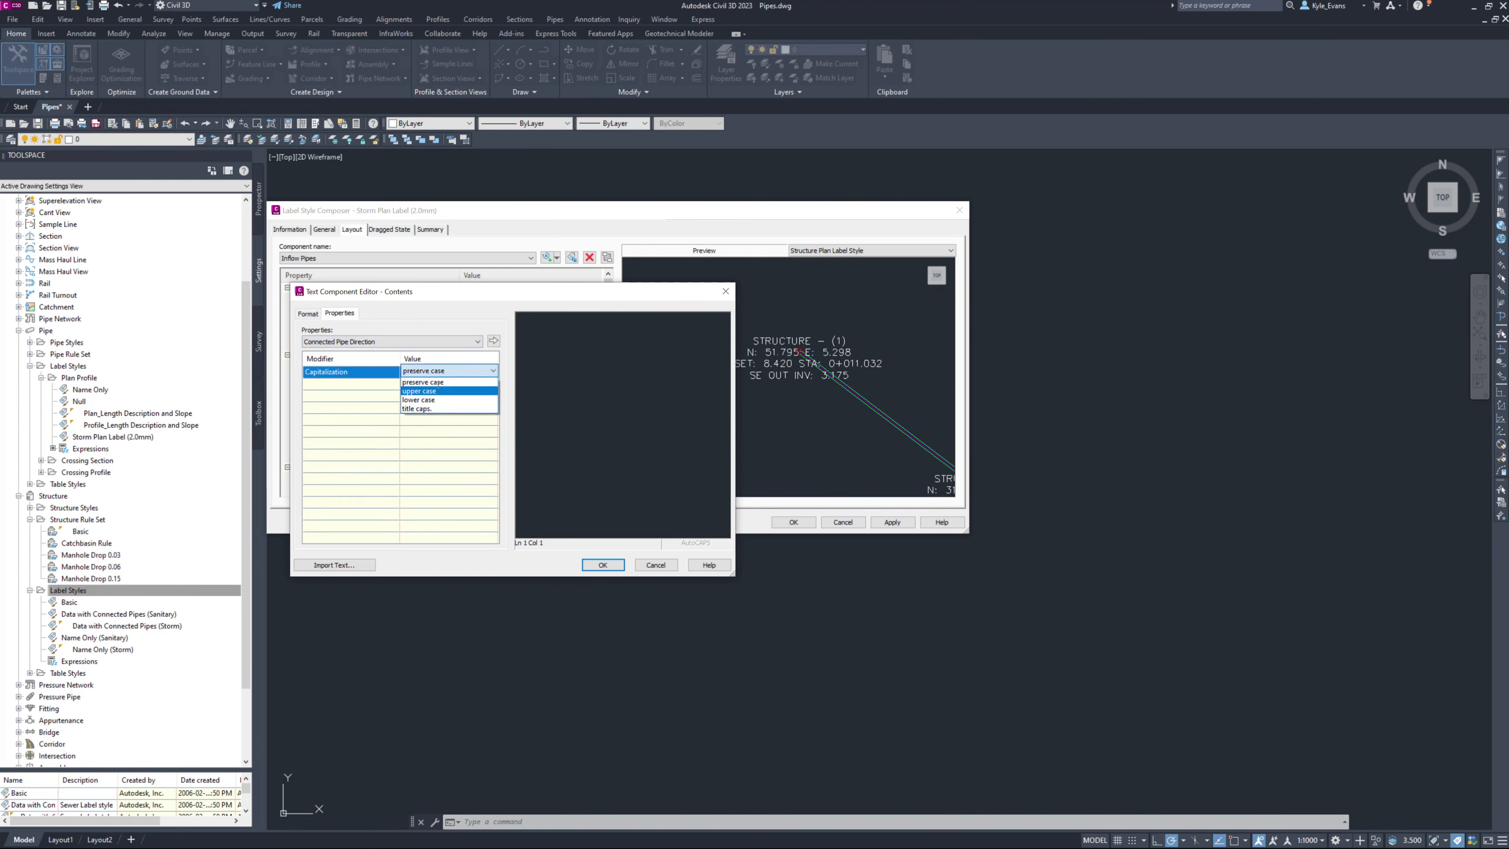
click(428, 393)
click(494, 342)
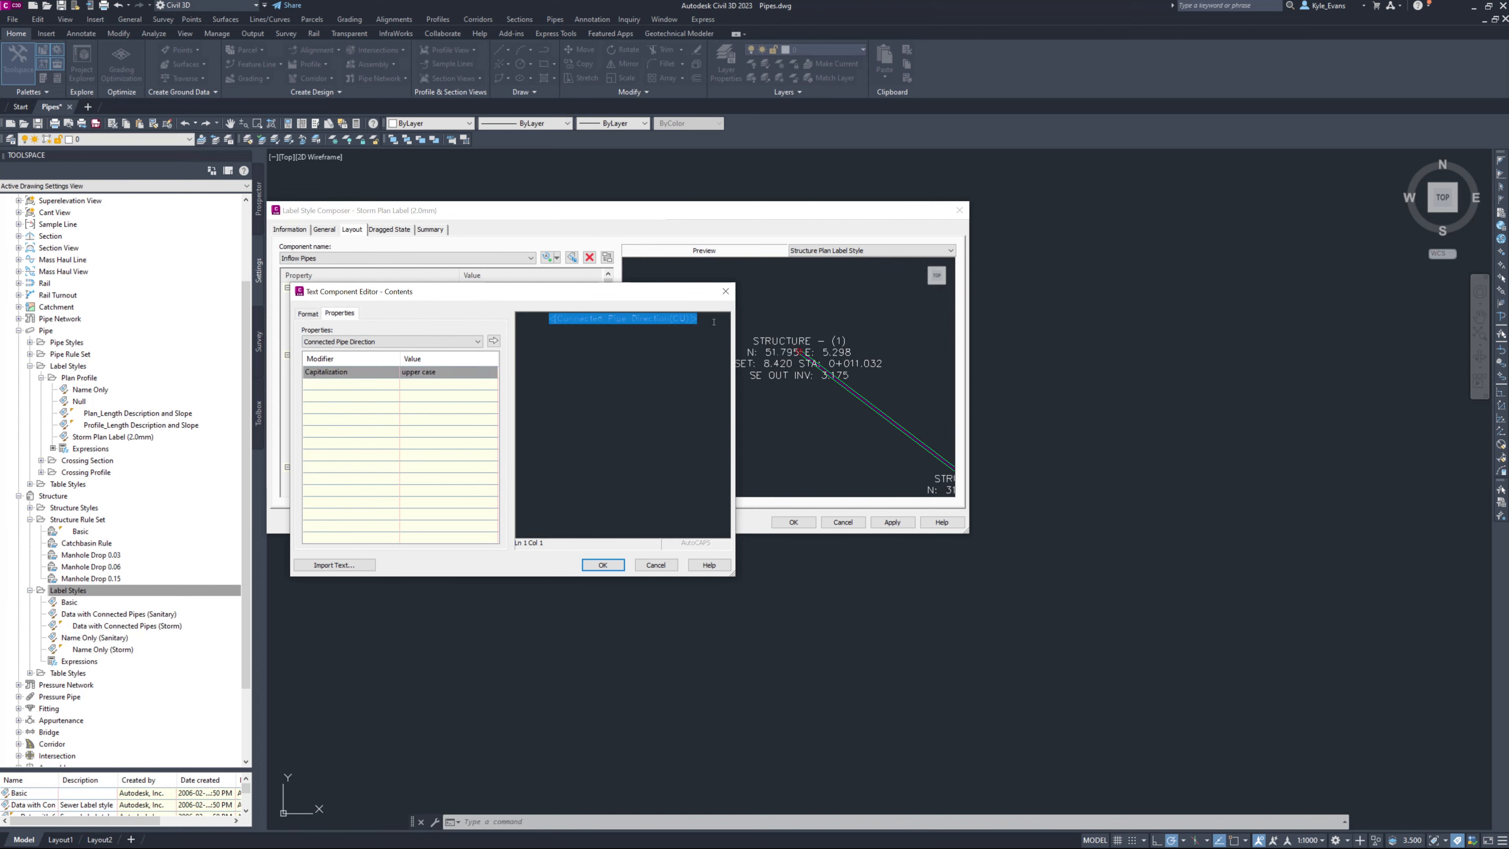
Add the Connected Pipe Flow Direction property in upper case after the pipe direction.
click(396, 341)
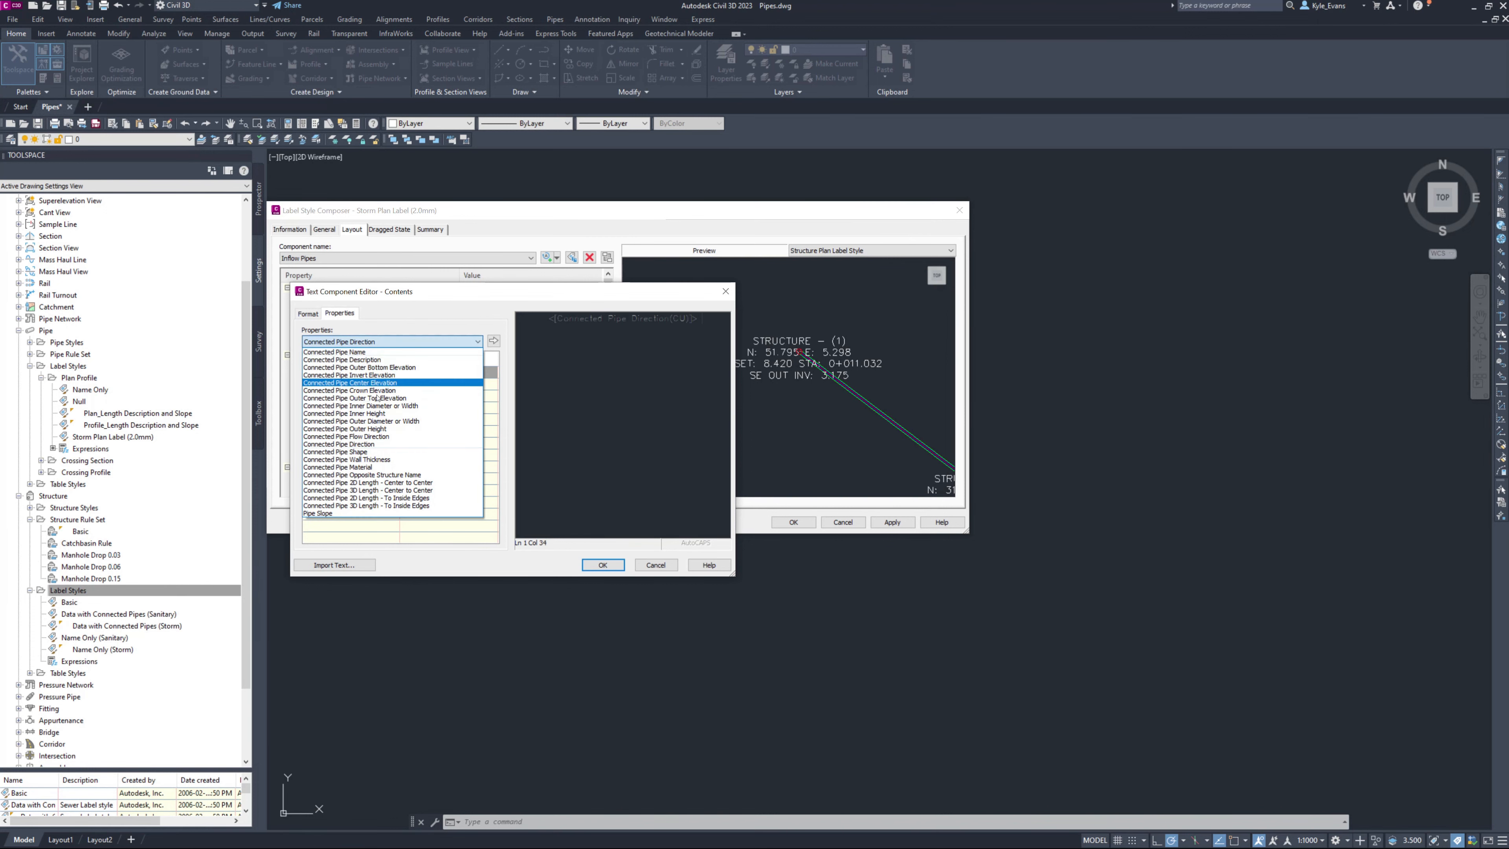
click(386, 442)
click(448, 371)
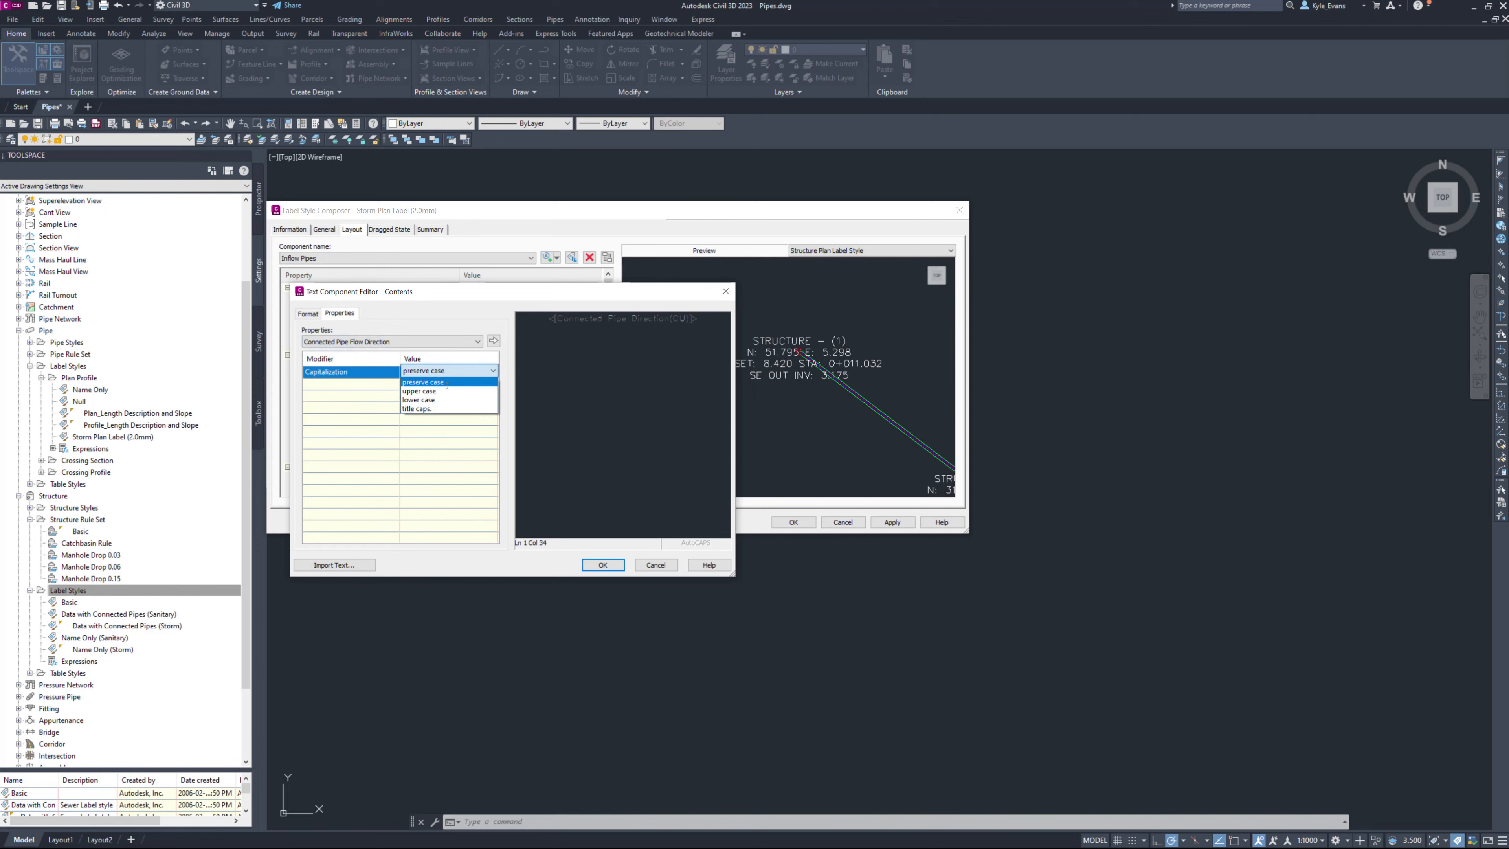
click(428, 393)
click(494, 340)
Append "INV:" and the Connected Pipe Invert Elevation property at 0.001 precision, and accept the Inflow Pipes contents.
click(690, 333)
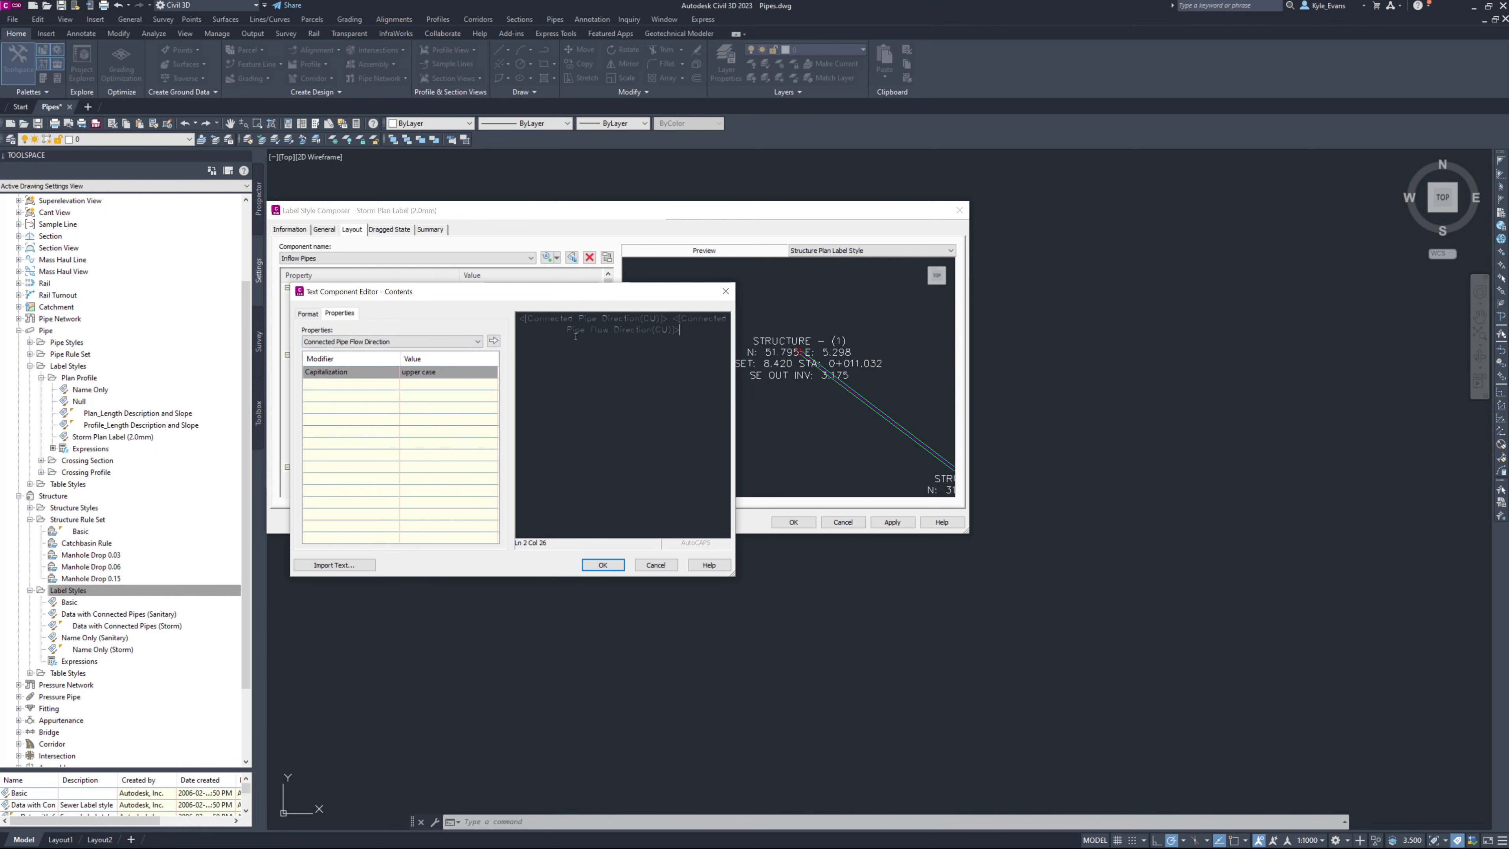
text(INV:)
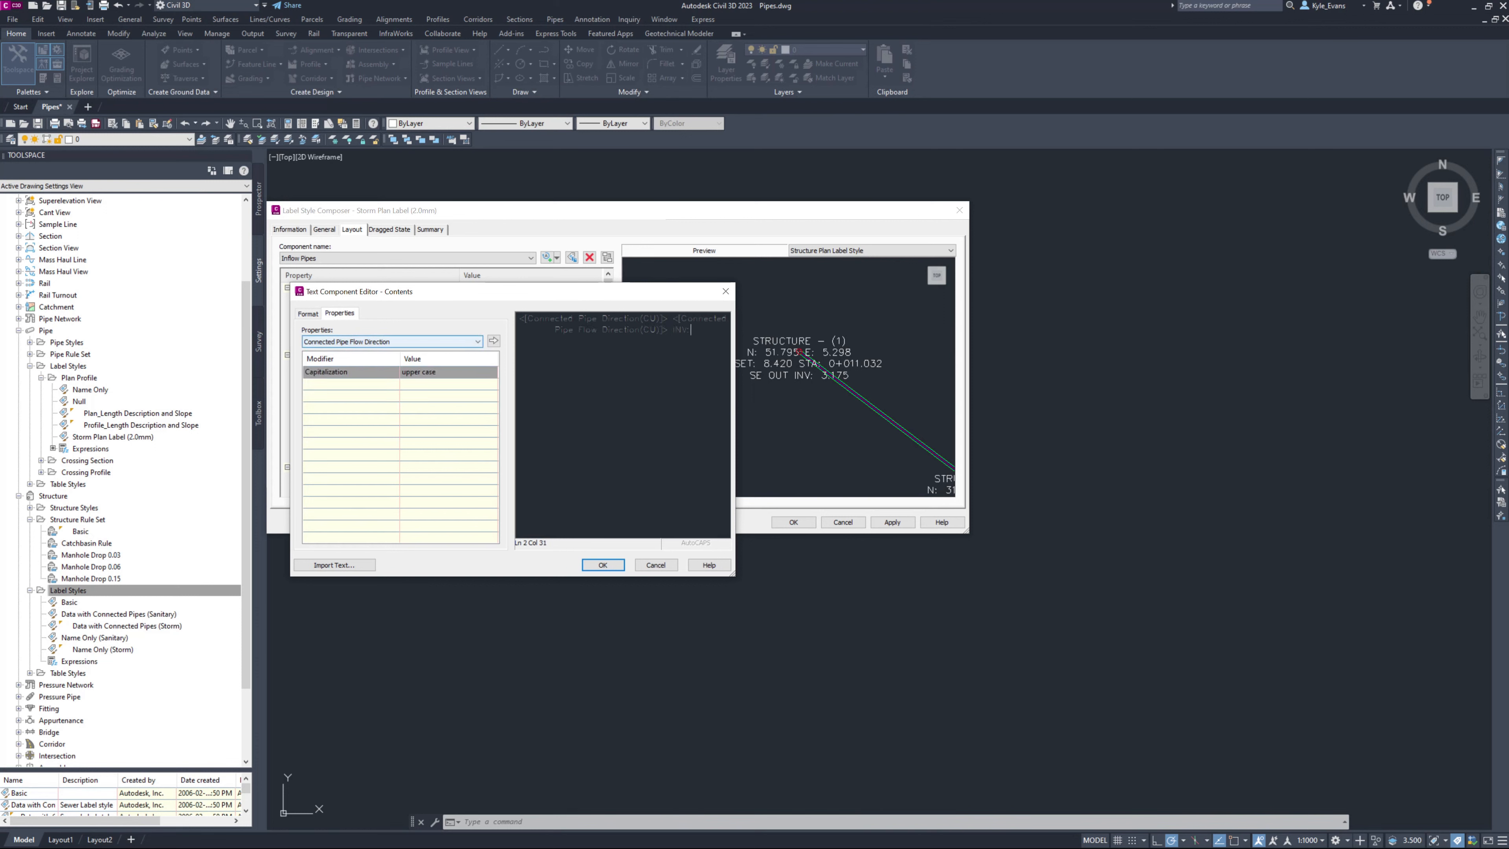
click(356, 344)
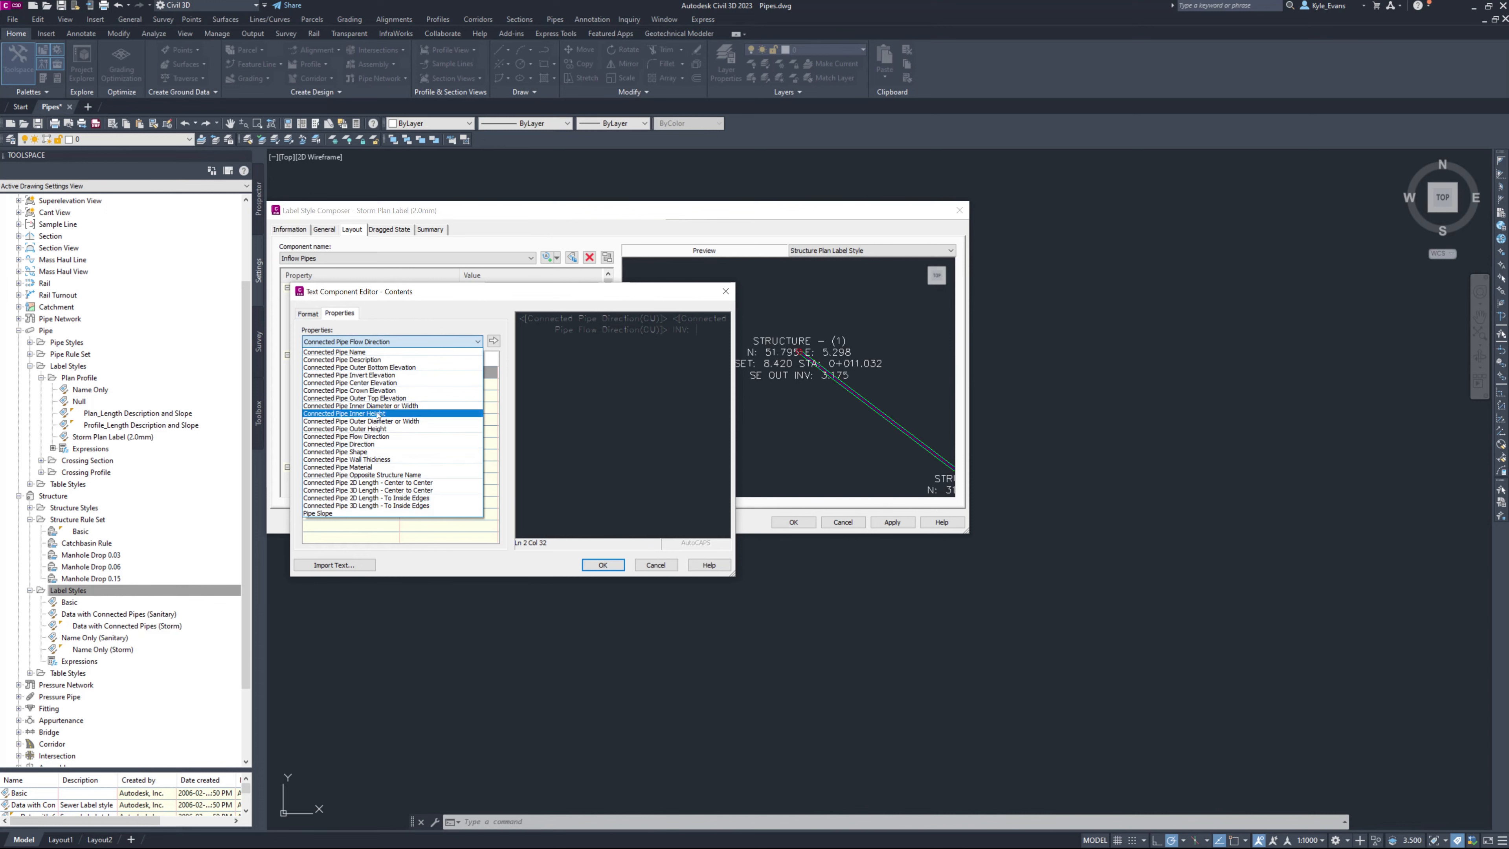
click(356, 375)
click(493, 341)
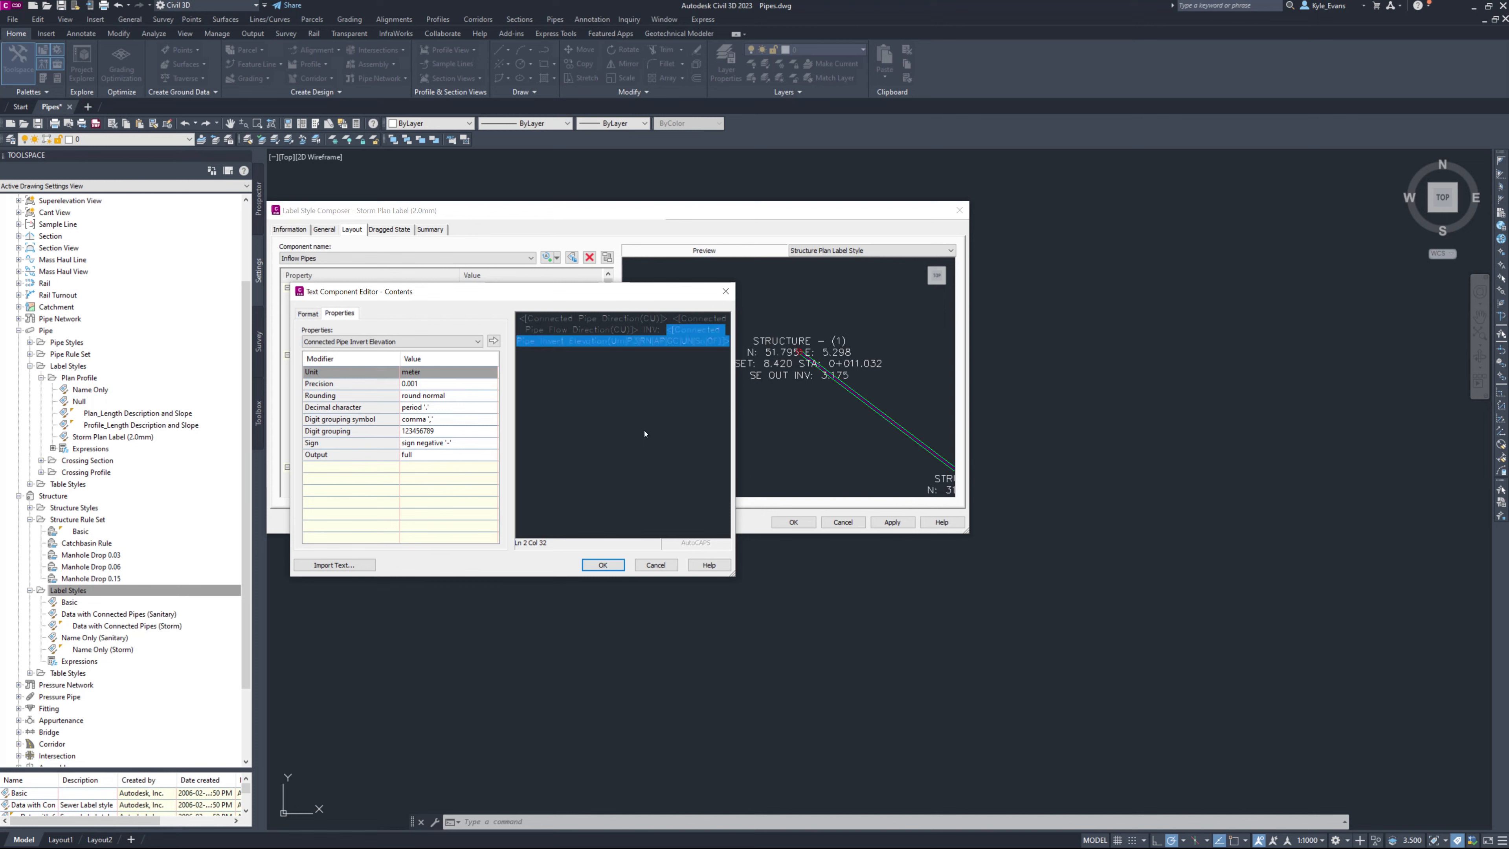
click(603, 565)
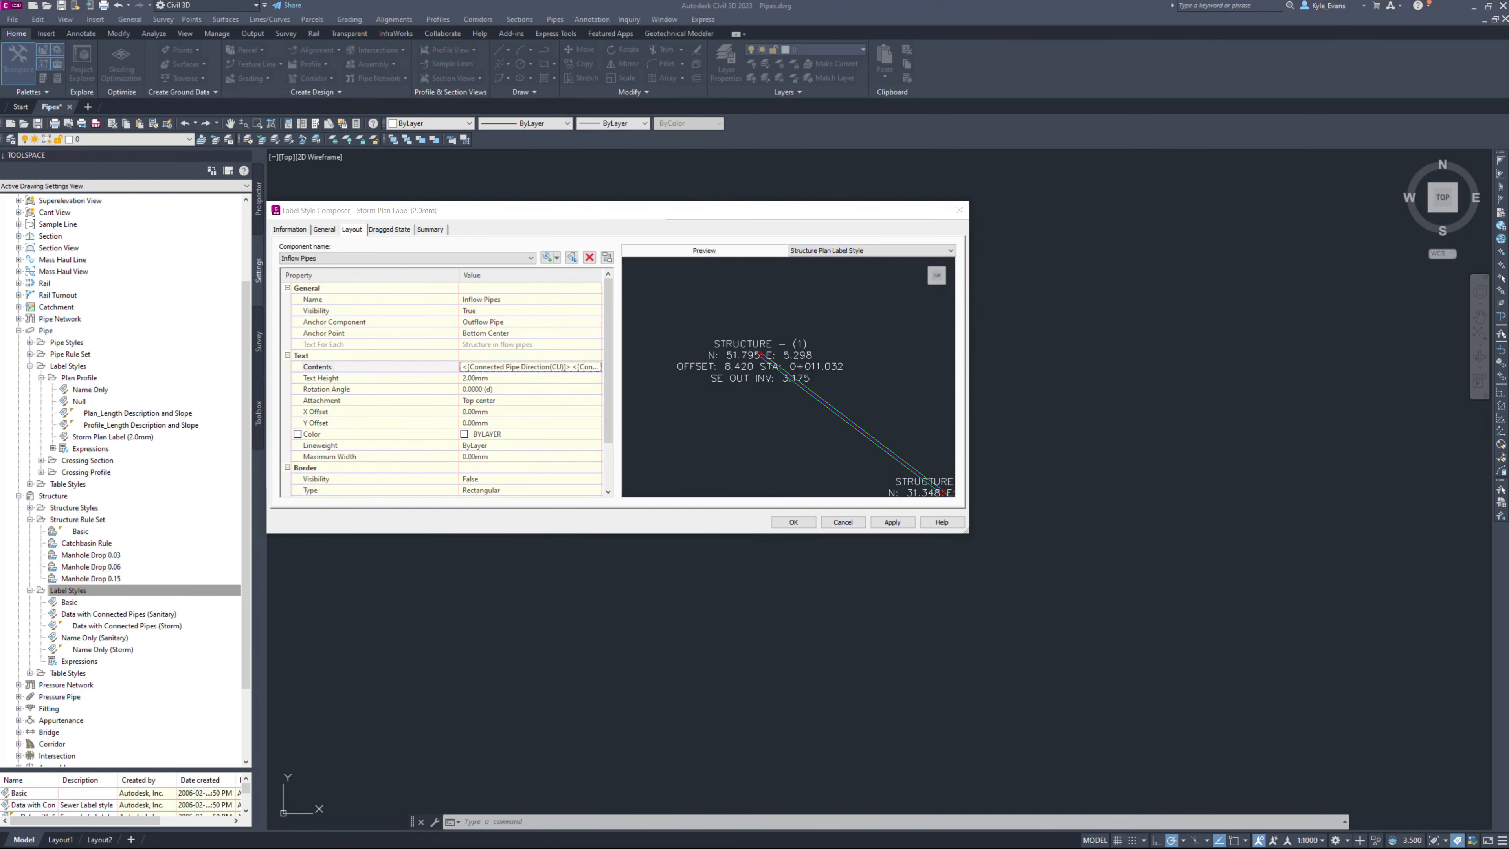
middle_drag(874, 432, 784, 346)
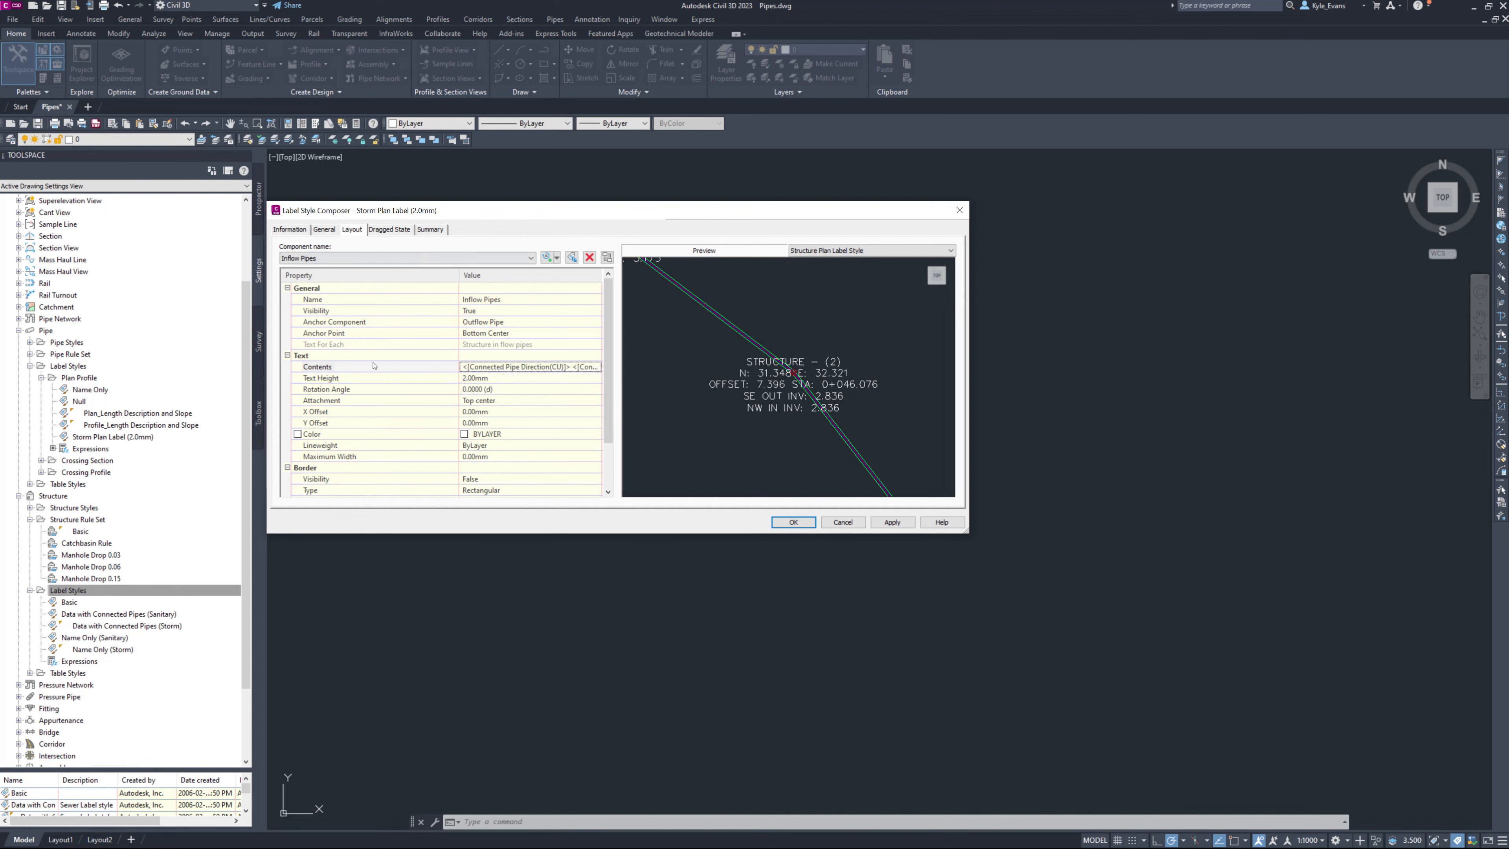
click(418, 262)
click(418, 261)
click(293, 262)
click(292, 262)
Add a text component named SUMP to the structure label.
click(552, 257)
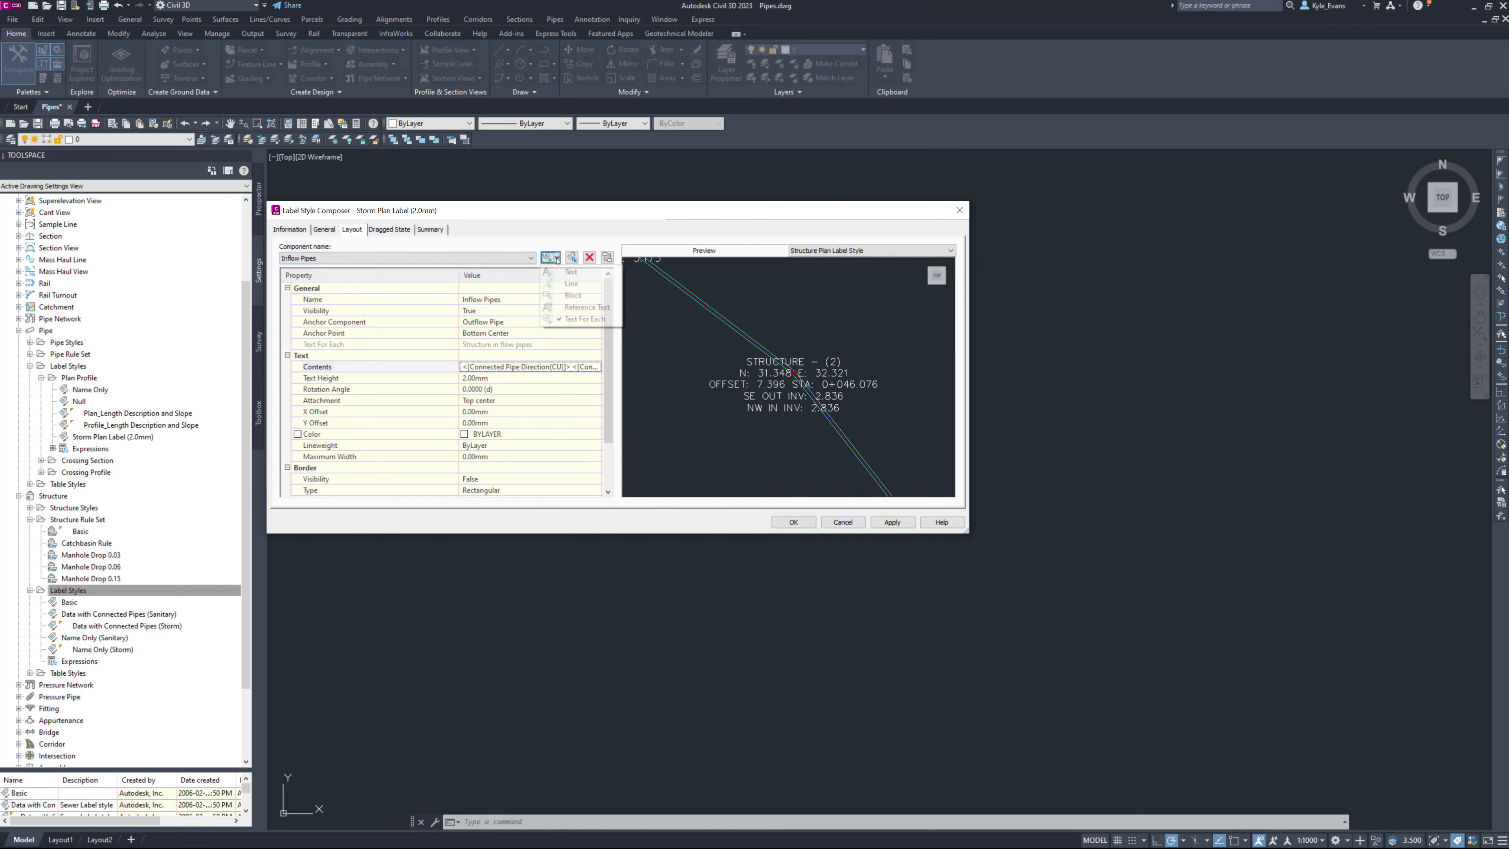
click(575, 273)
click(494, 300)
text(SUMP)
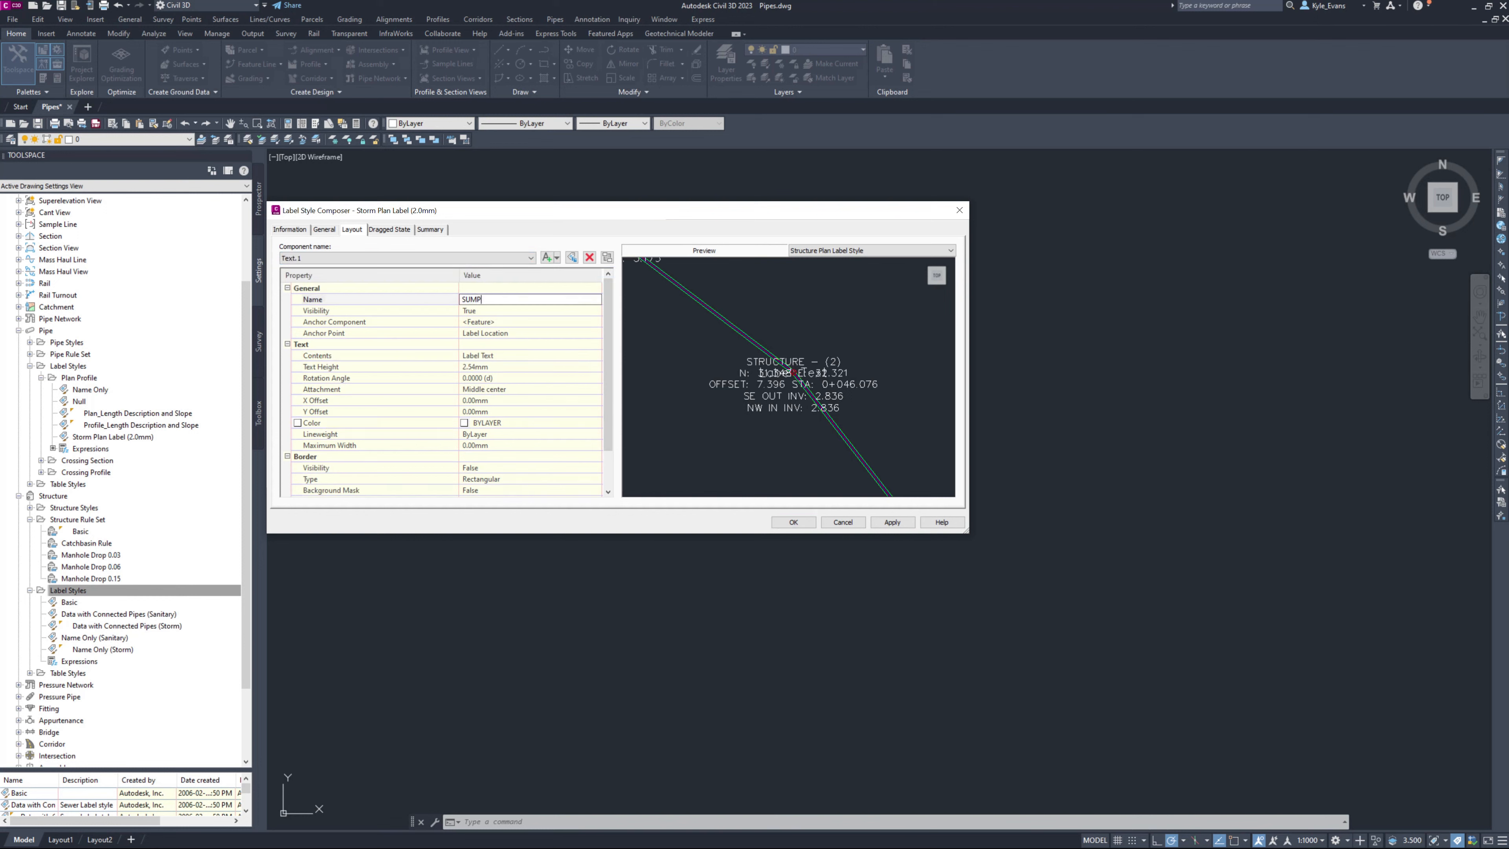
Anchor the SUMP component to the Bottom Center of the Inflow Pipes component.
click(534, 322)
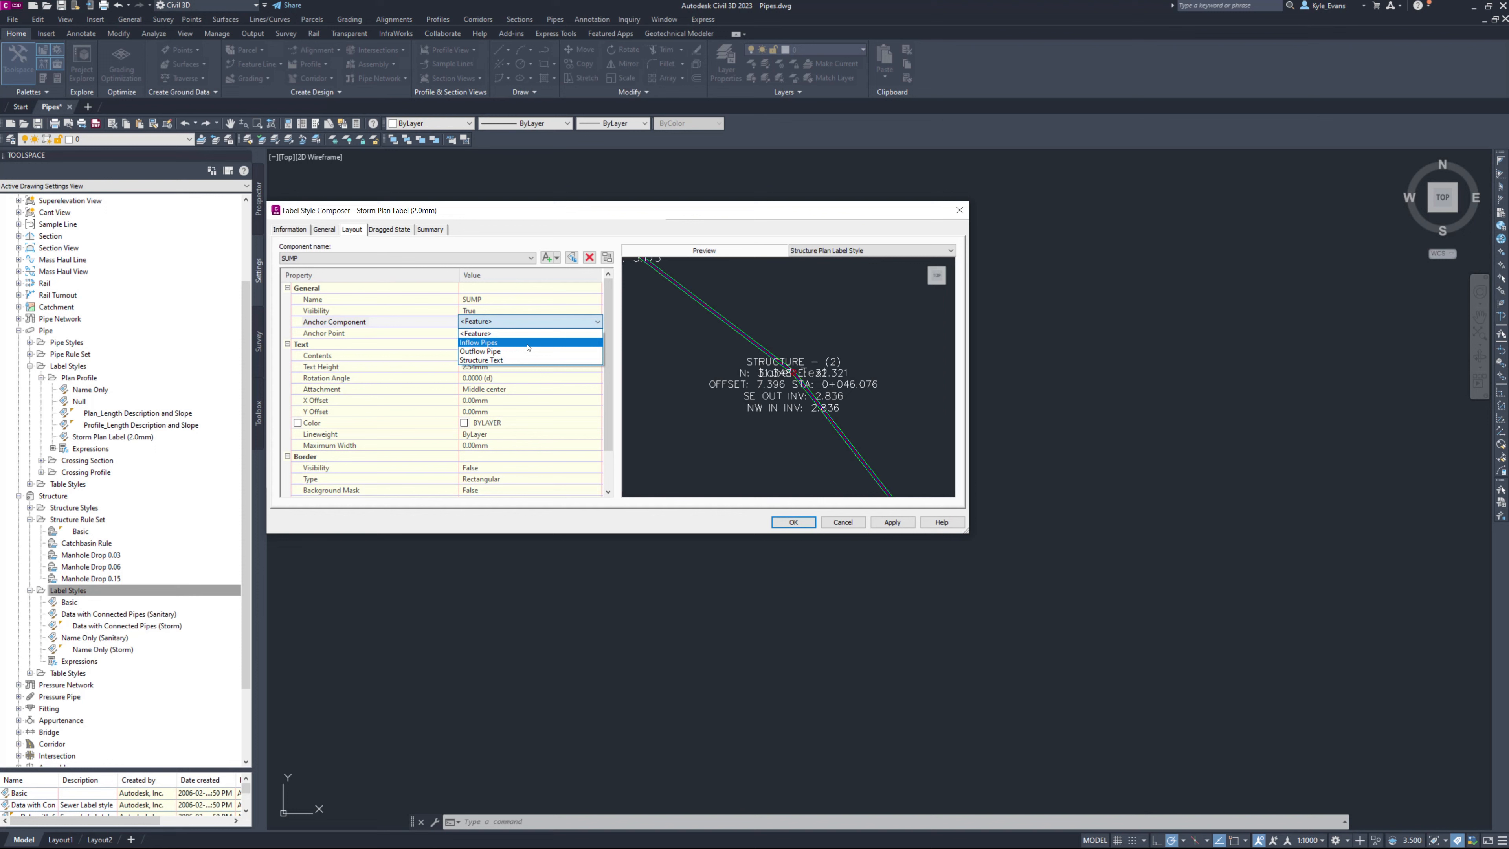
click(528, 343)
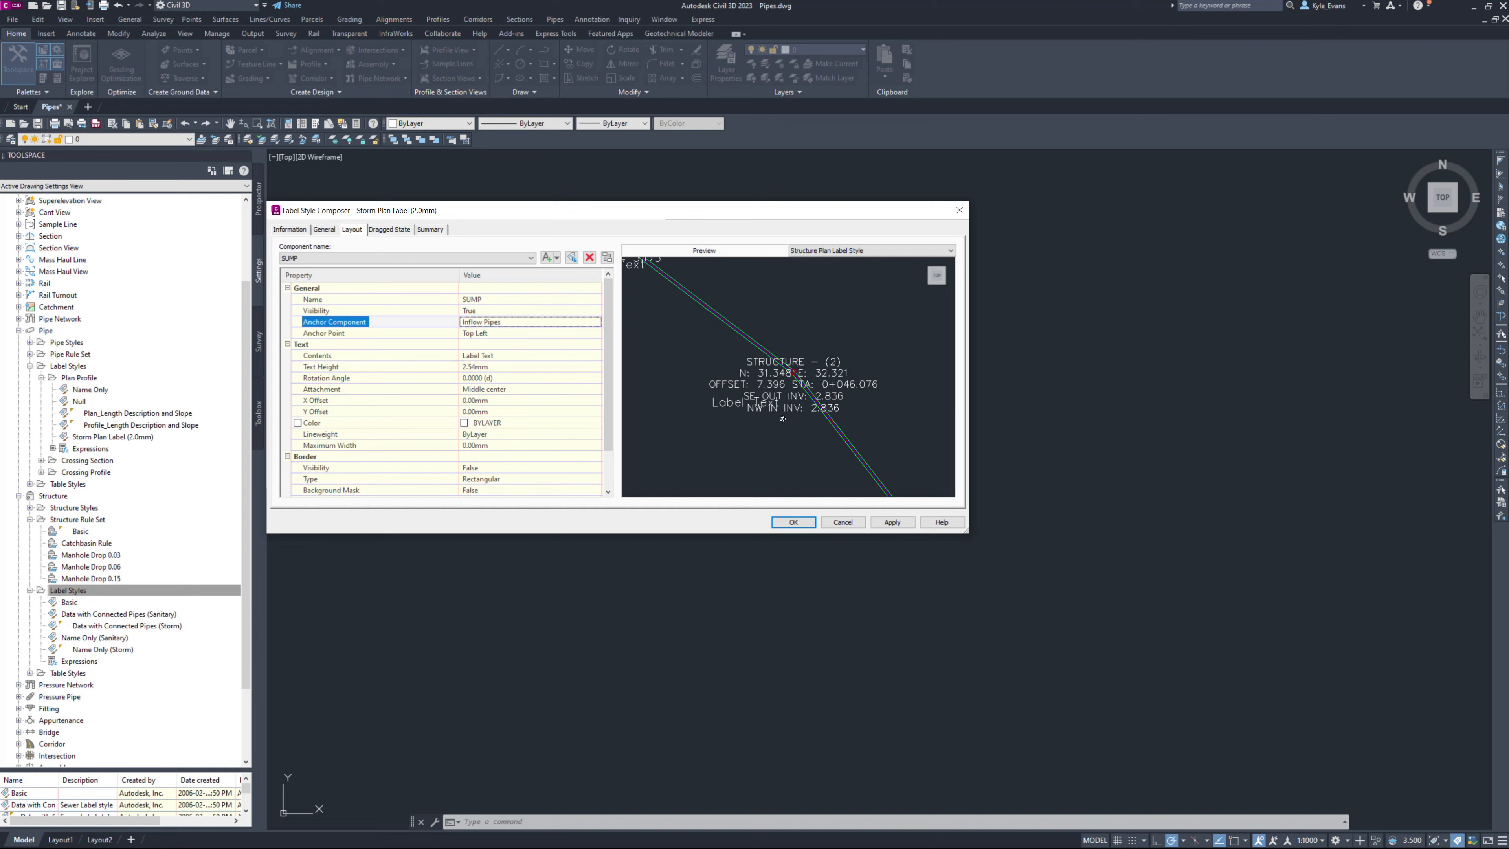
click(500, 337)
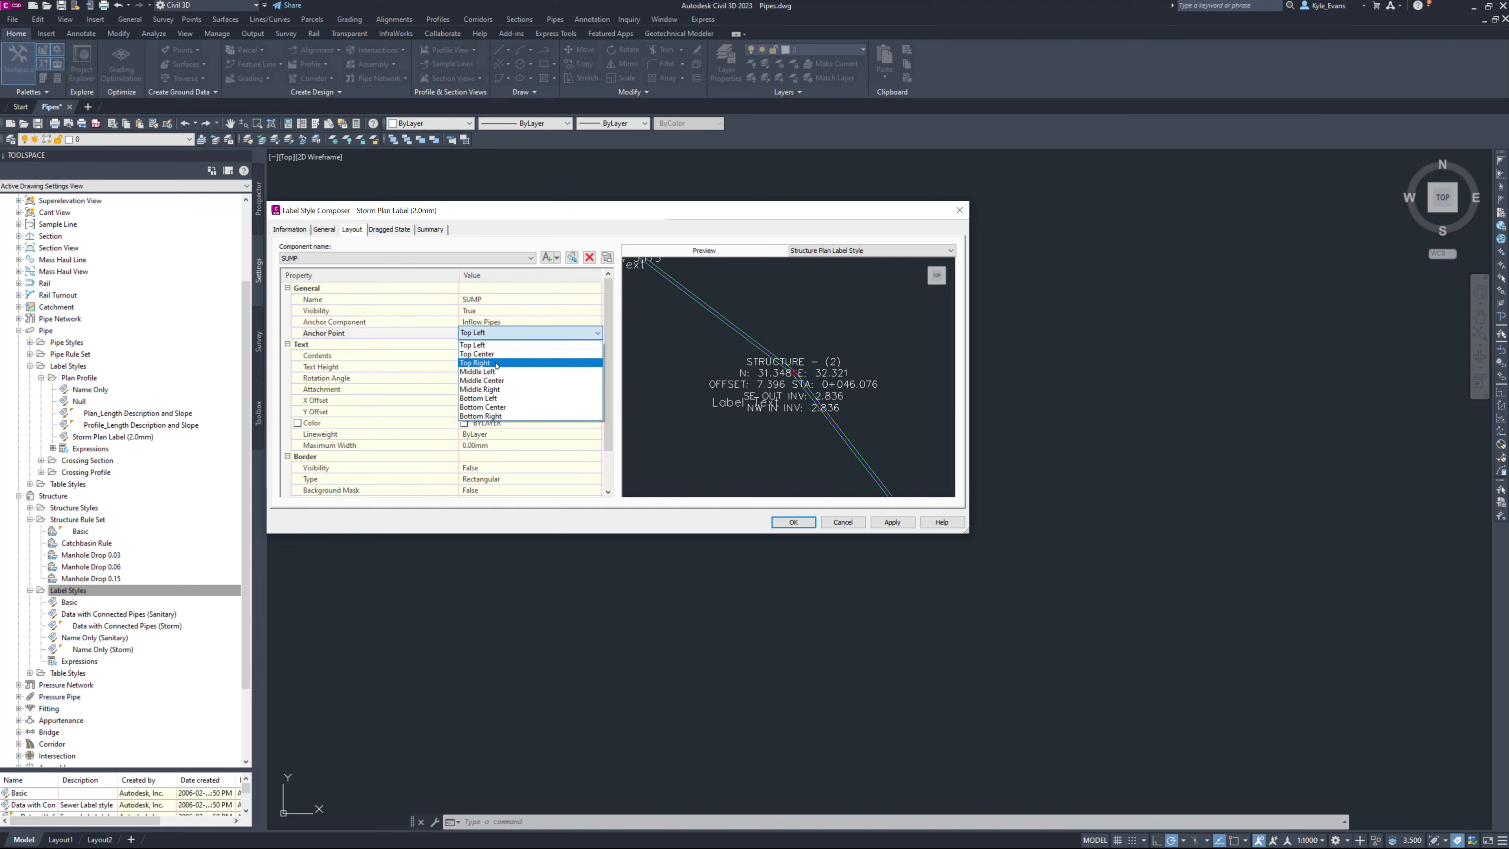
click(482, 407)
Replace the SUMP component's contents with "SUMP:" followed by the Sump Elevation property at 0.001 precision.
click(521, 359)
click(595, 356)
click(595, 356)
key(ctrl+a)
text(SUMP:)
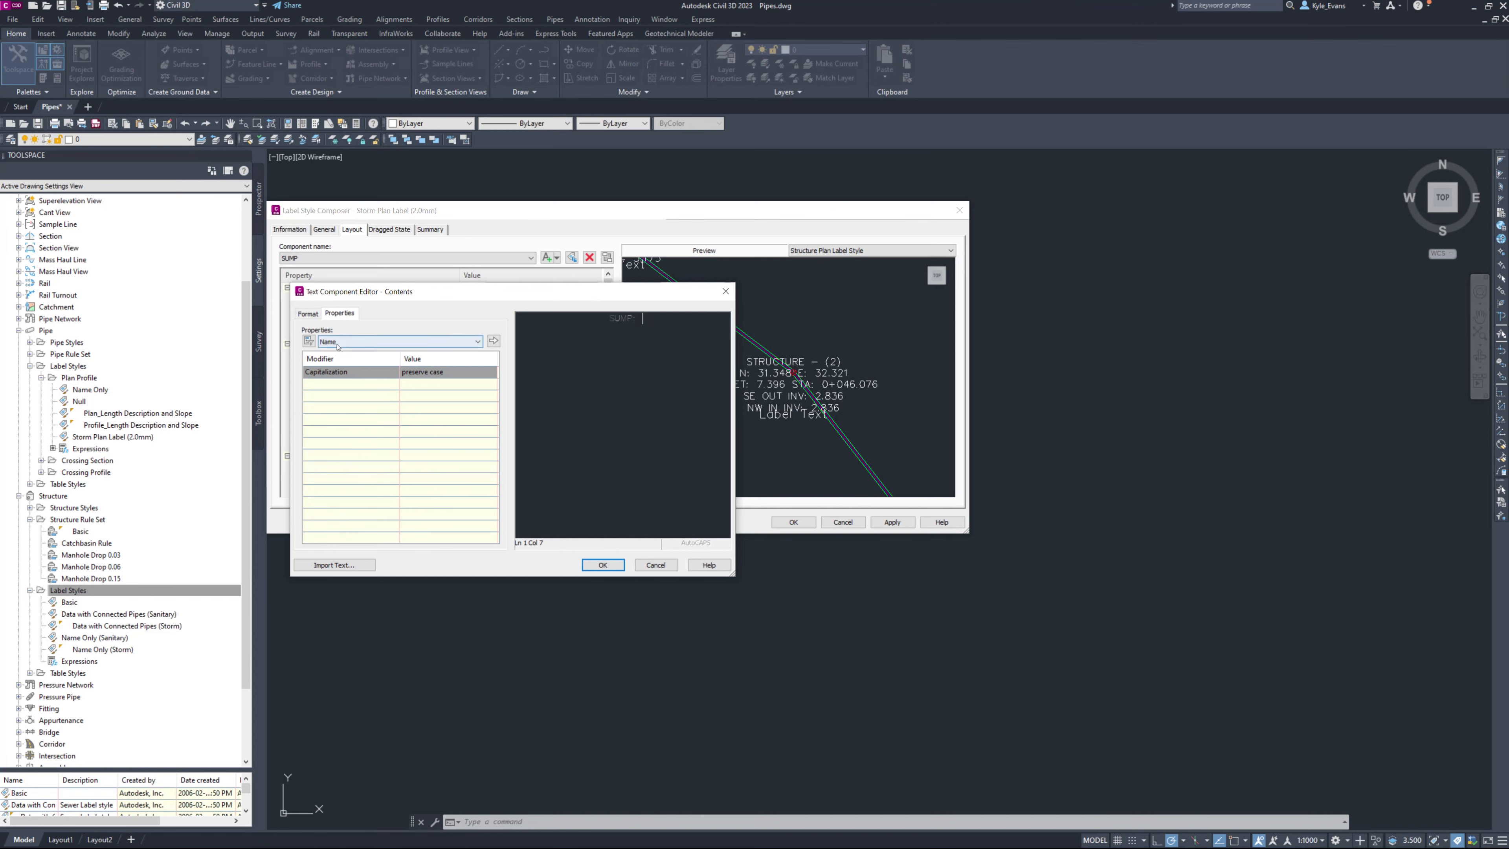
click(380, 341)
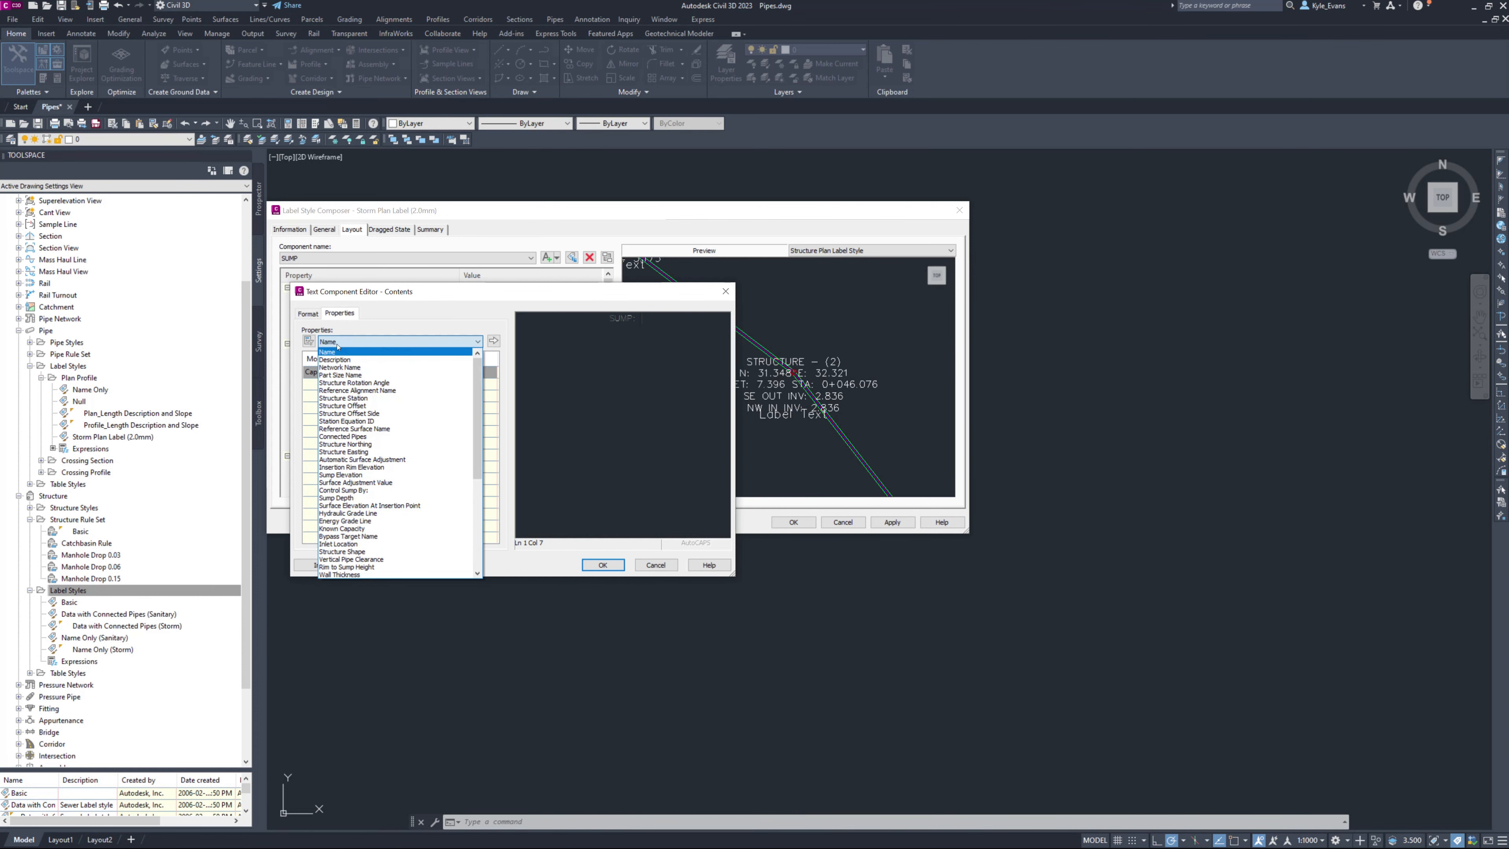
click(387, 475)
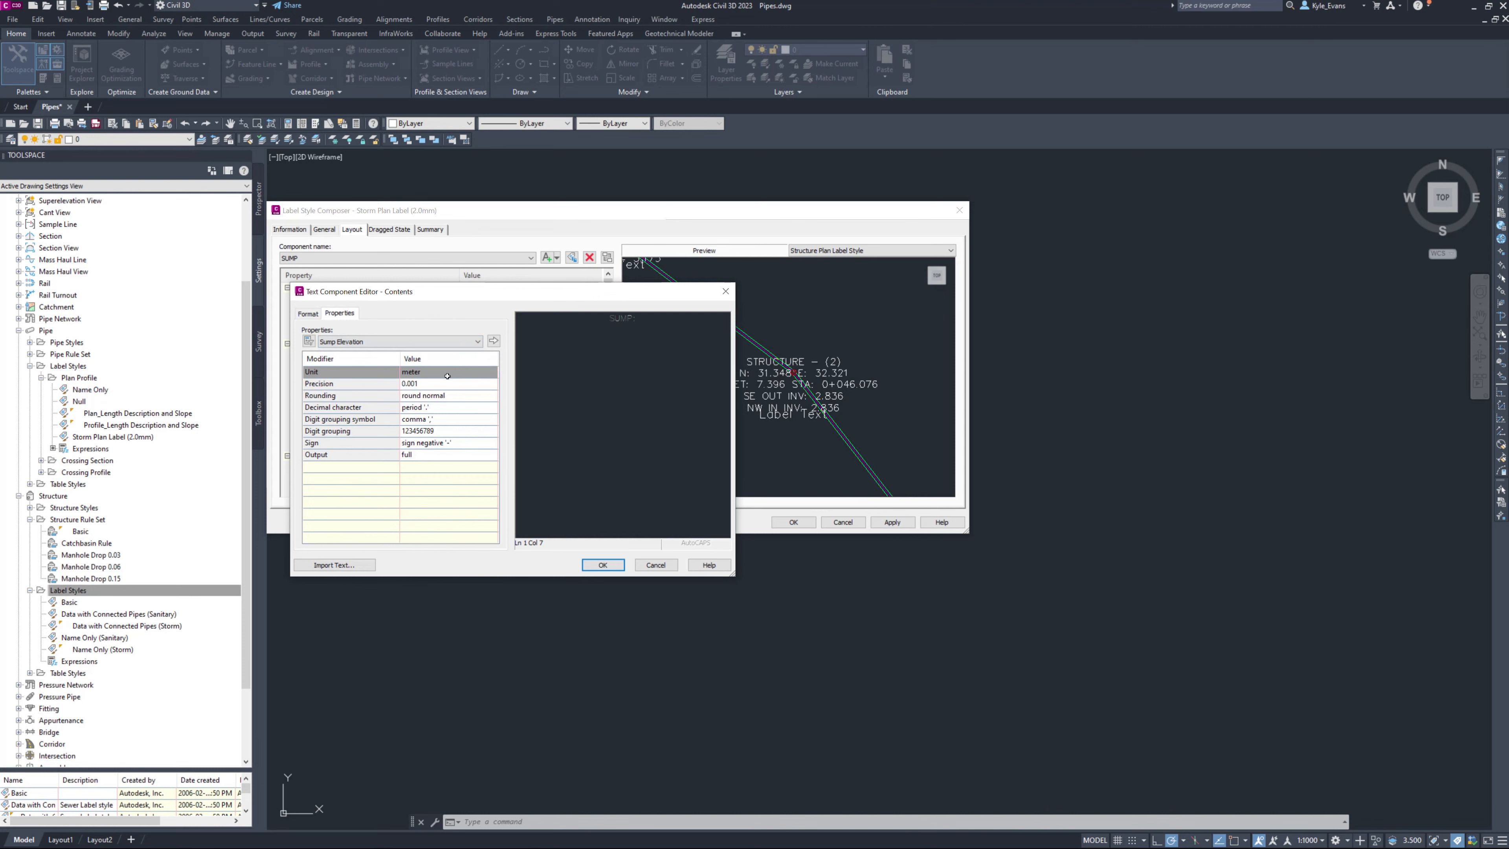
click(493, 341)
click(599, 564)
Set the SUMP component's text height to 2.00 mm and its attachment to Top center.
click(490, 368)
text(2.00mm)
key(Return)
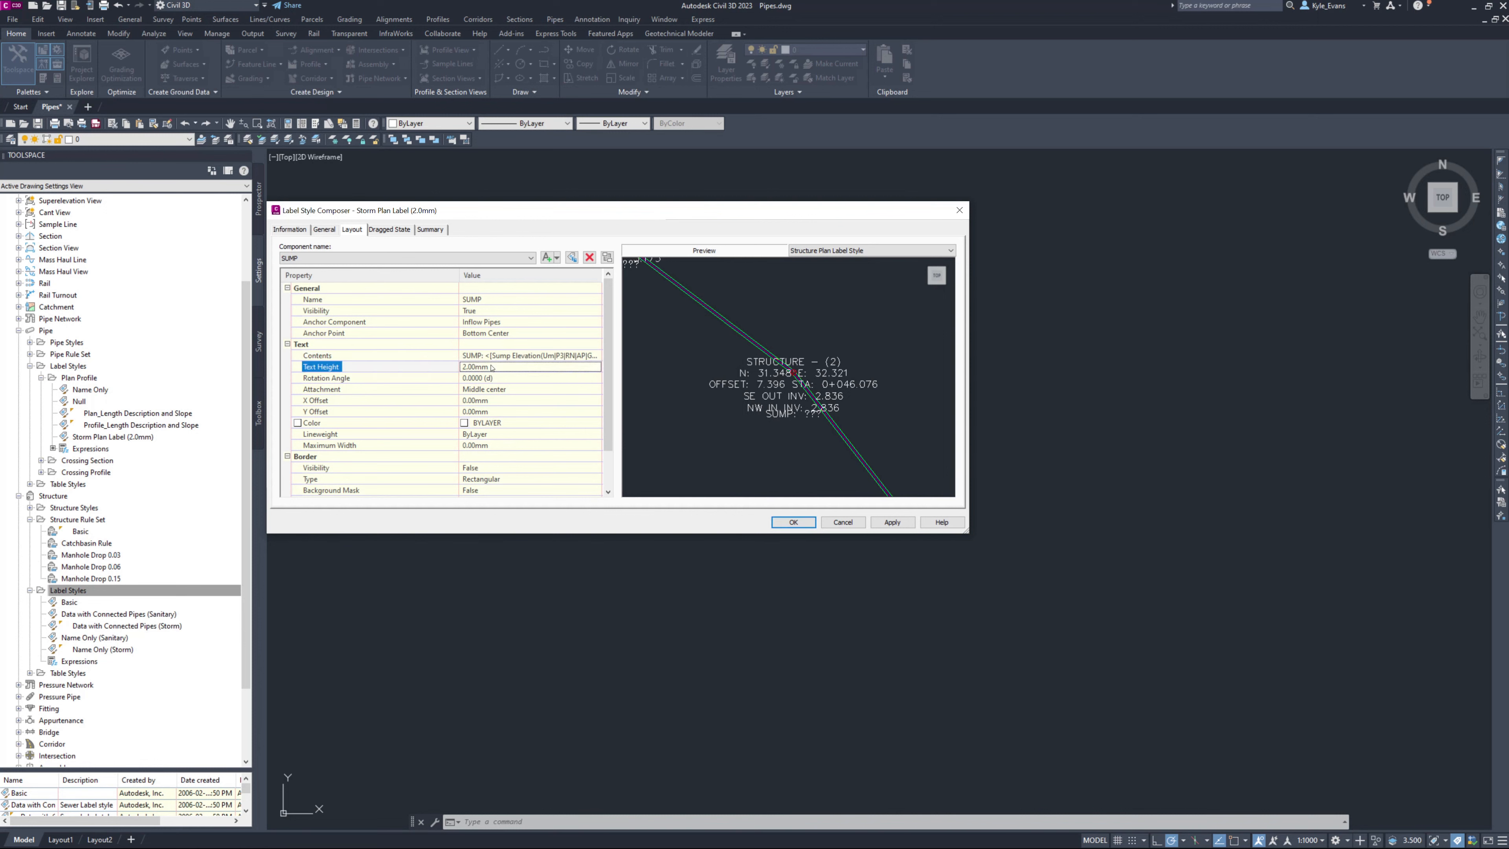
click(499, 389)
click(499, 388)
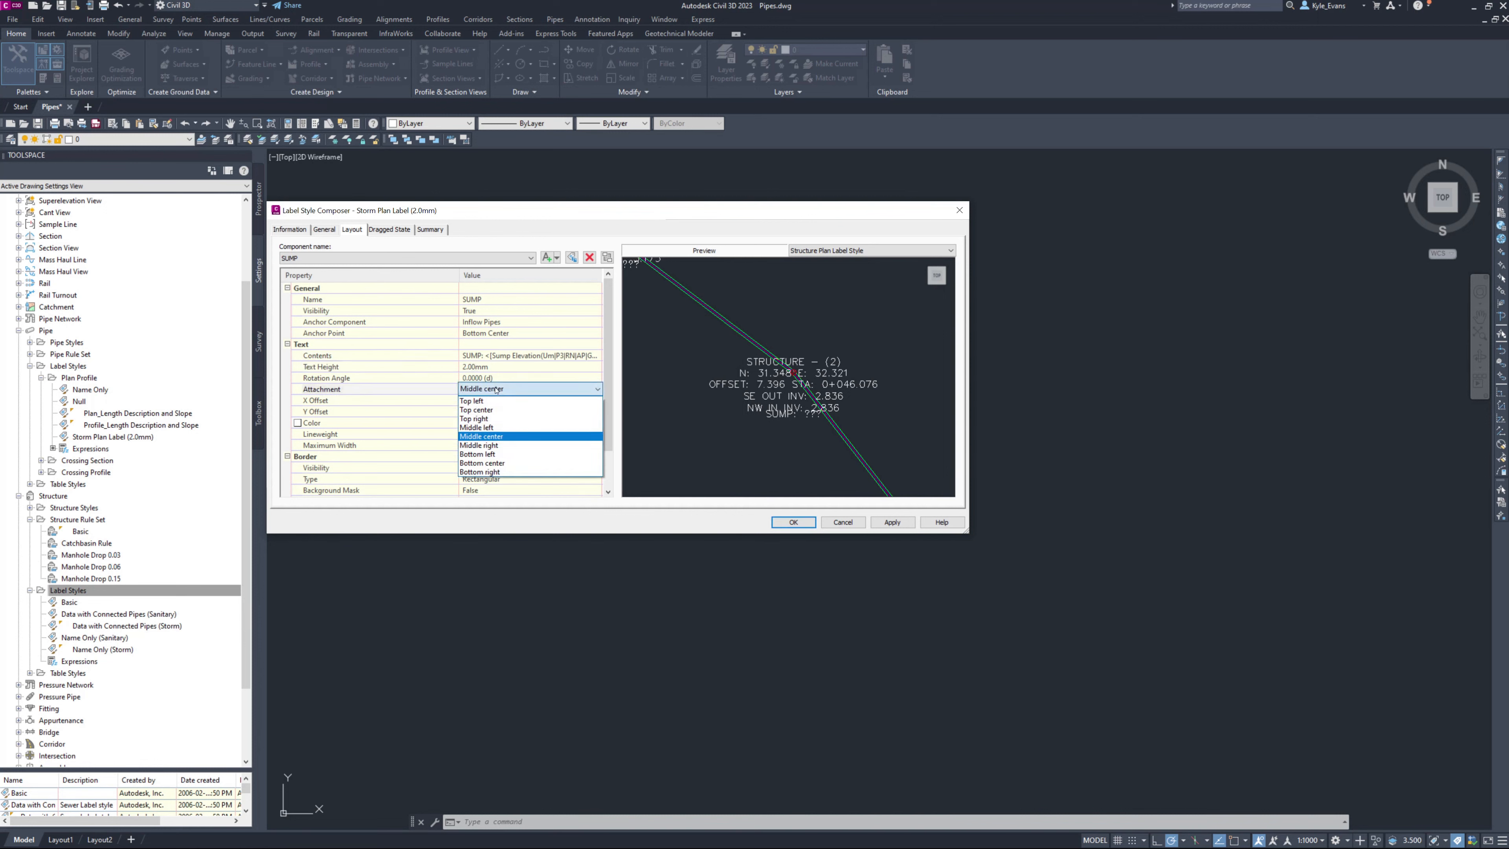
click(499, 411)
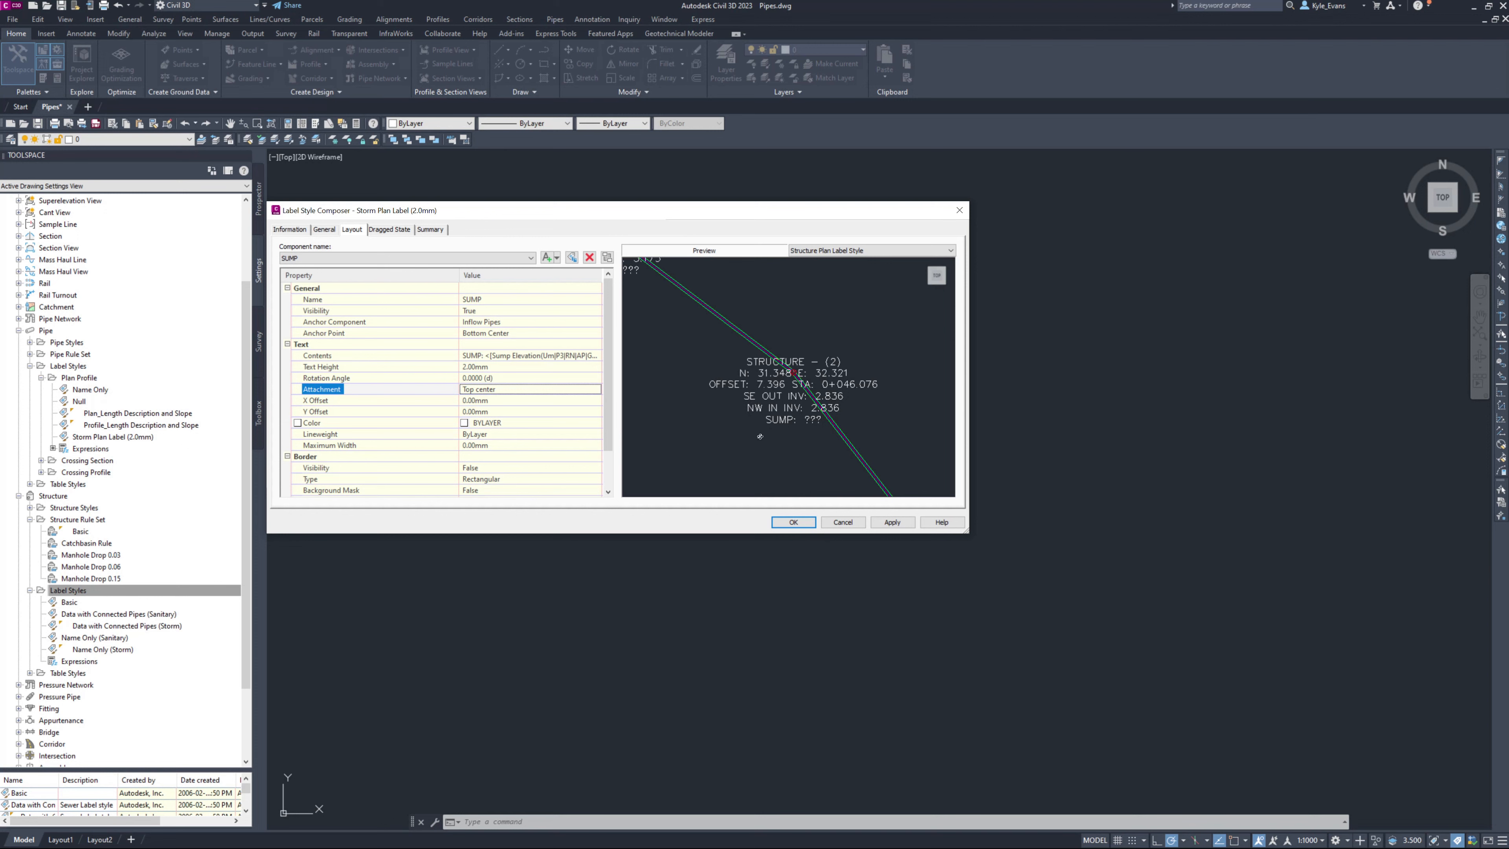
Set the label's dragged-state leader arrow head size and text height both to 2.00 mm.
click(389, 230)
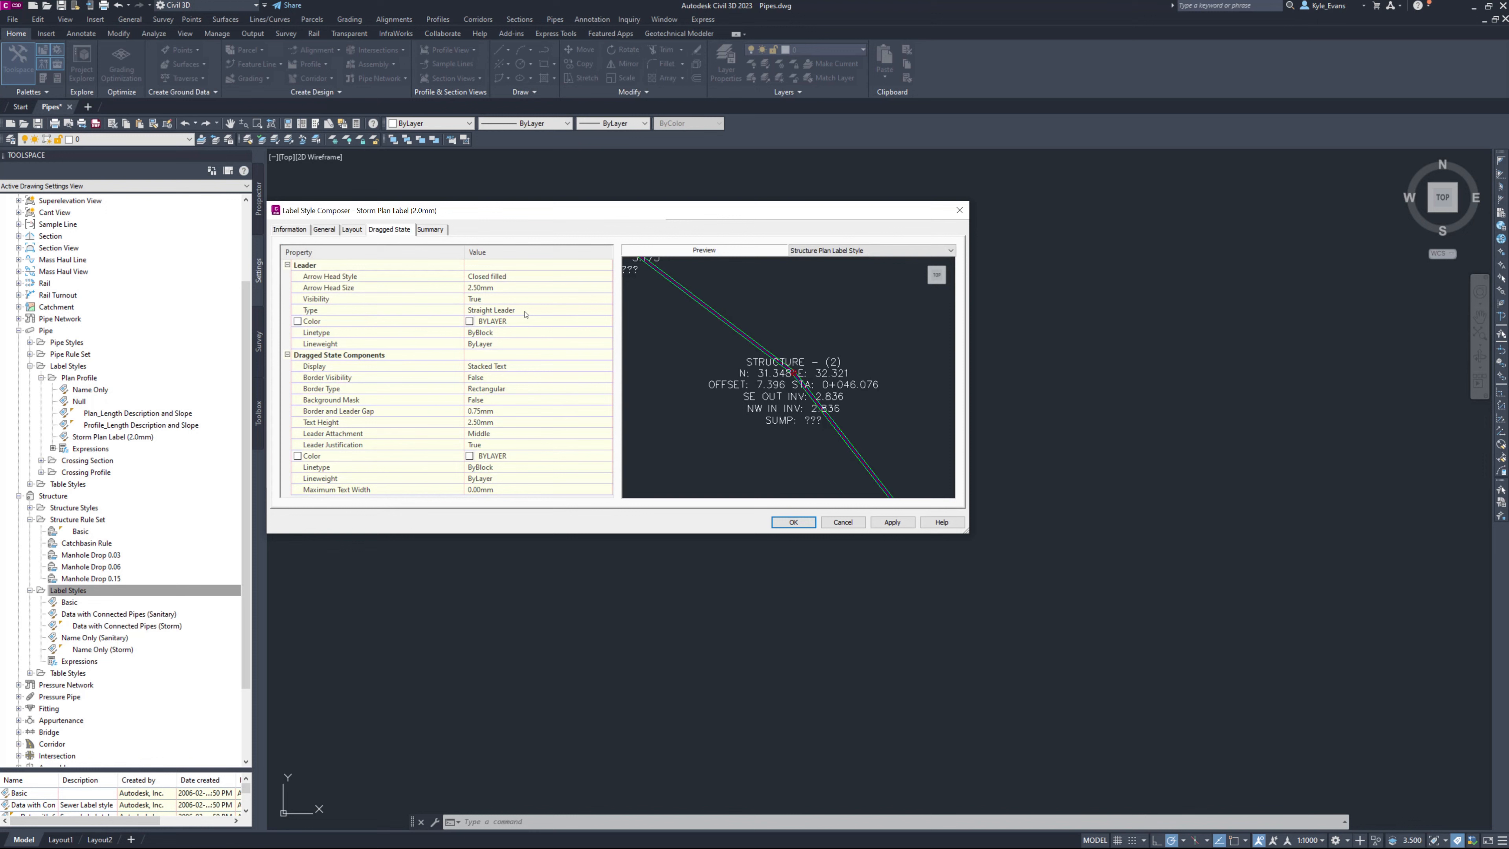
click(498, 289)
text(2)
key(Return)
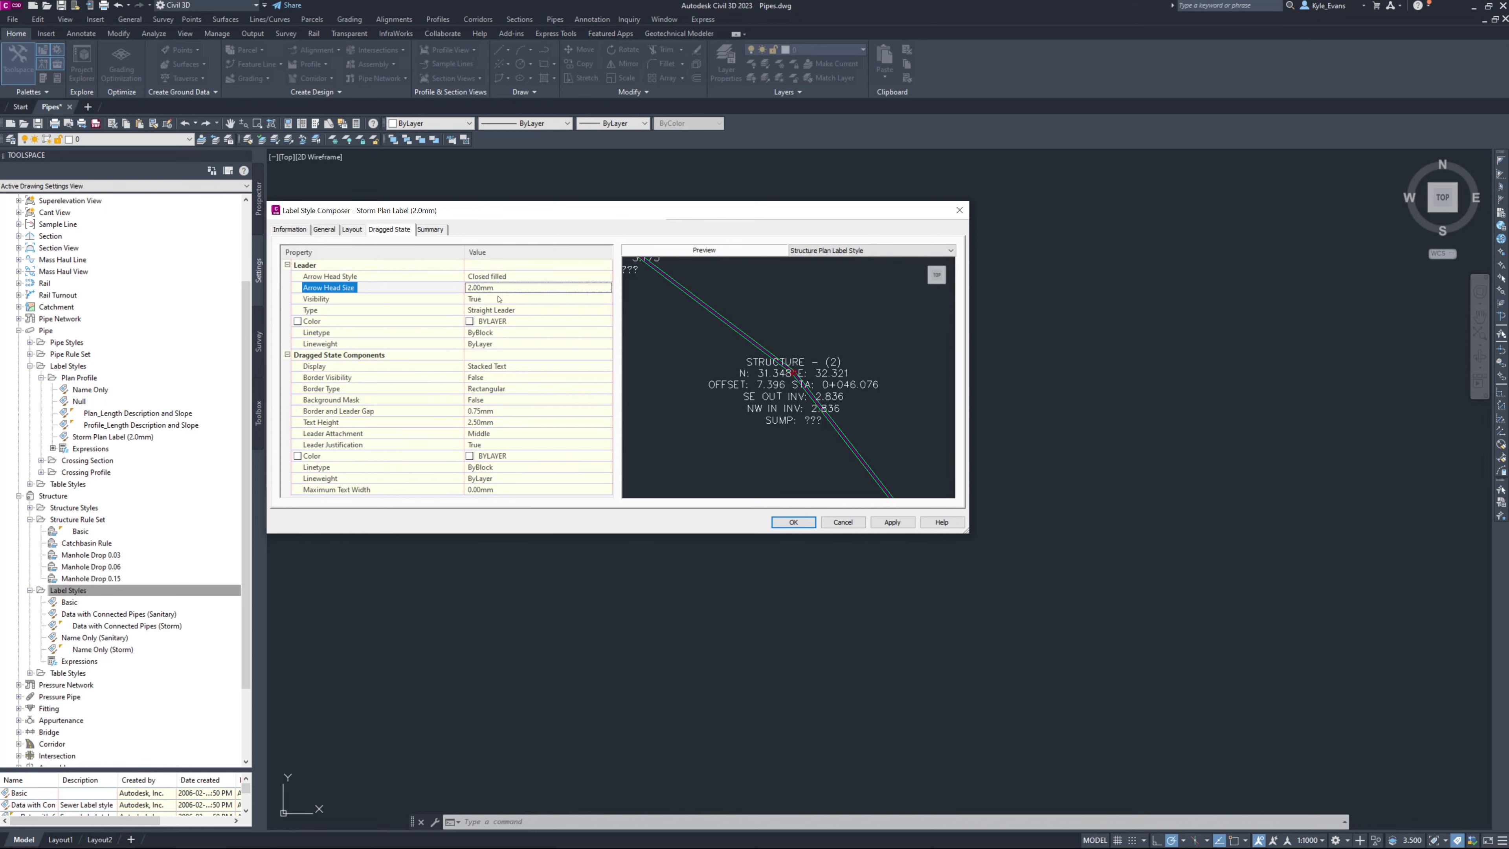
click(494, 422)
text(2)
key(Return)
click(448, 357)
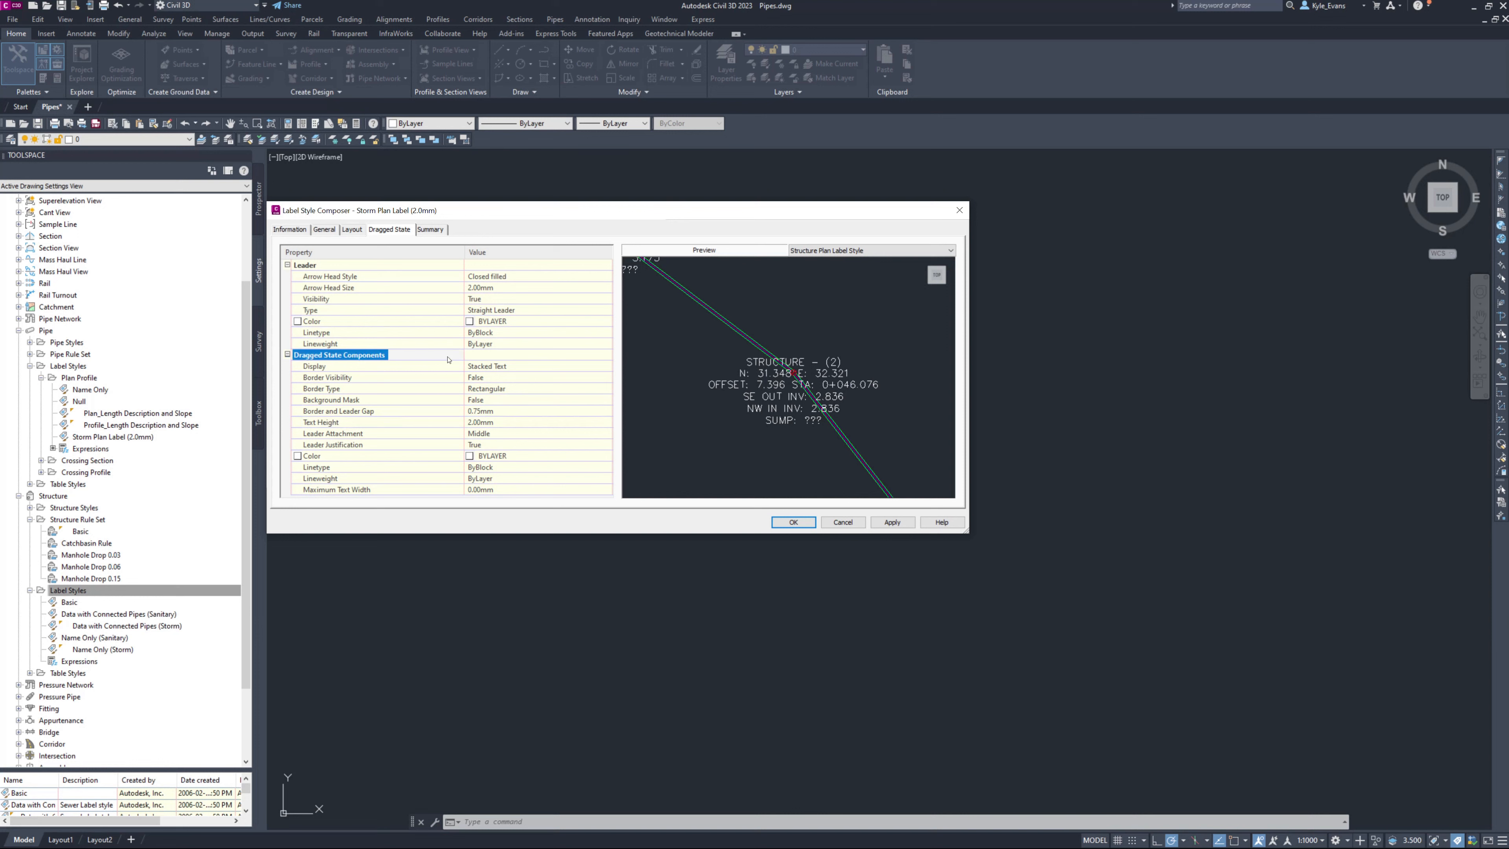
Make the dragged-state border visible and set its type to Rounded Rectangular.
double_click(505, 379)
click(506, 397)
click(508, 389)
click(507, 390)
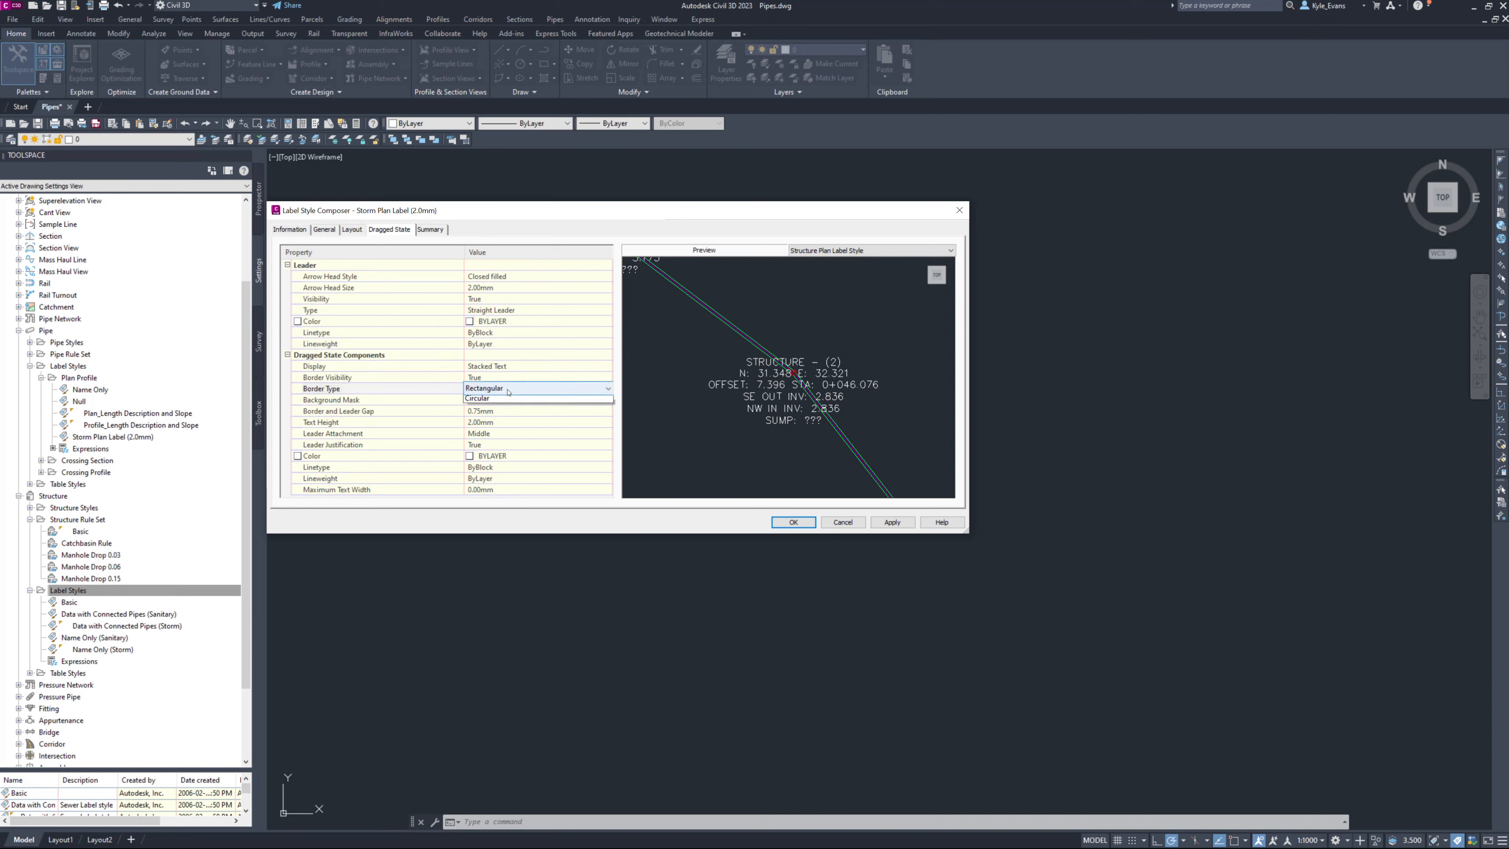
click(499, 409)
Set the dragged-state border and leader gap to 0.50 mm, and return to the SUMP component's layout properties.
click(499, 410)
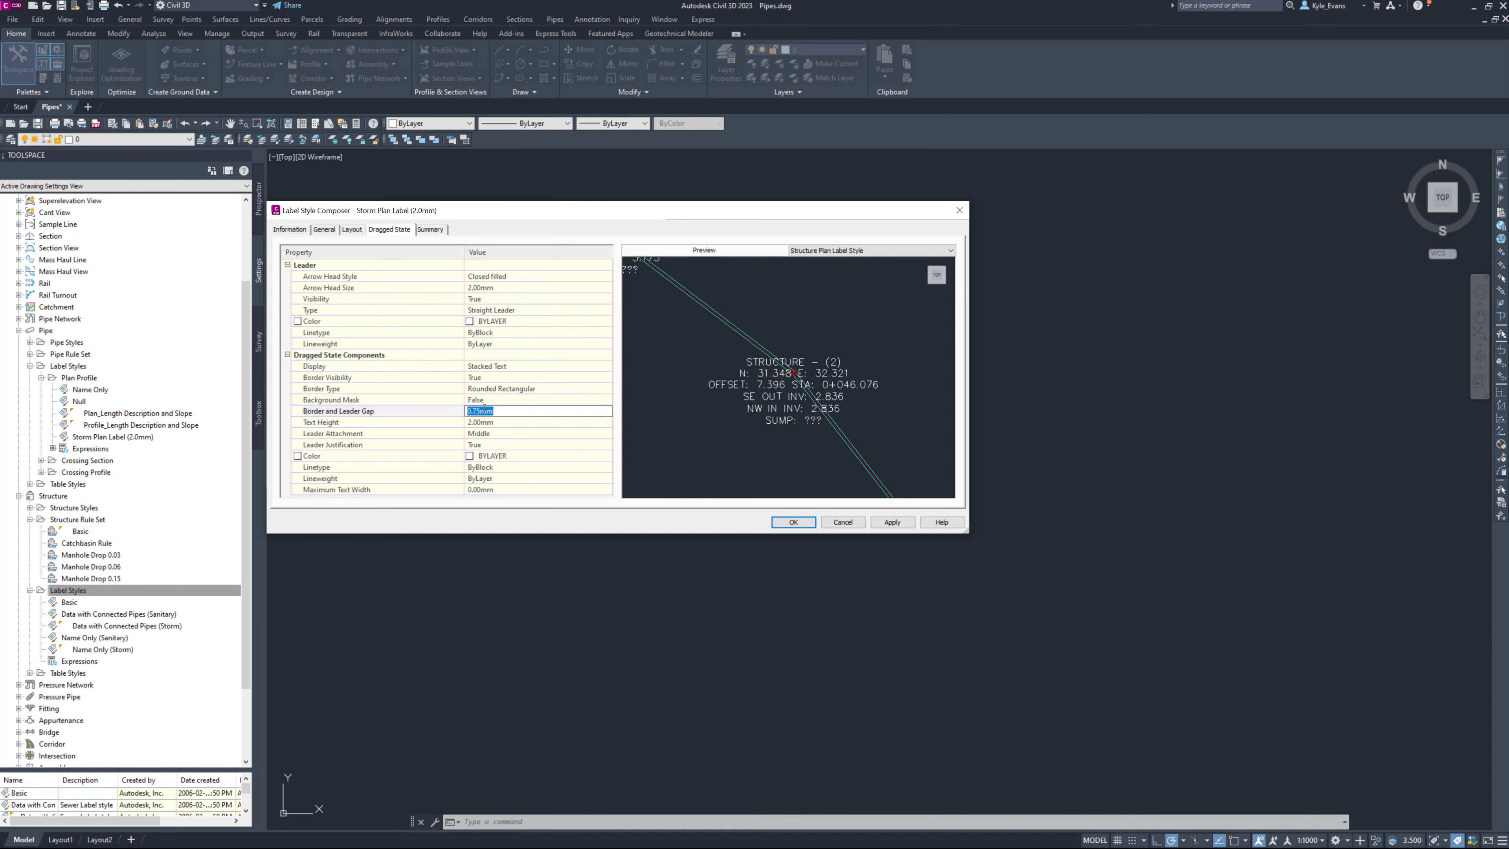
text(.5)
key(Return)
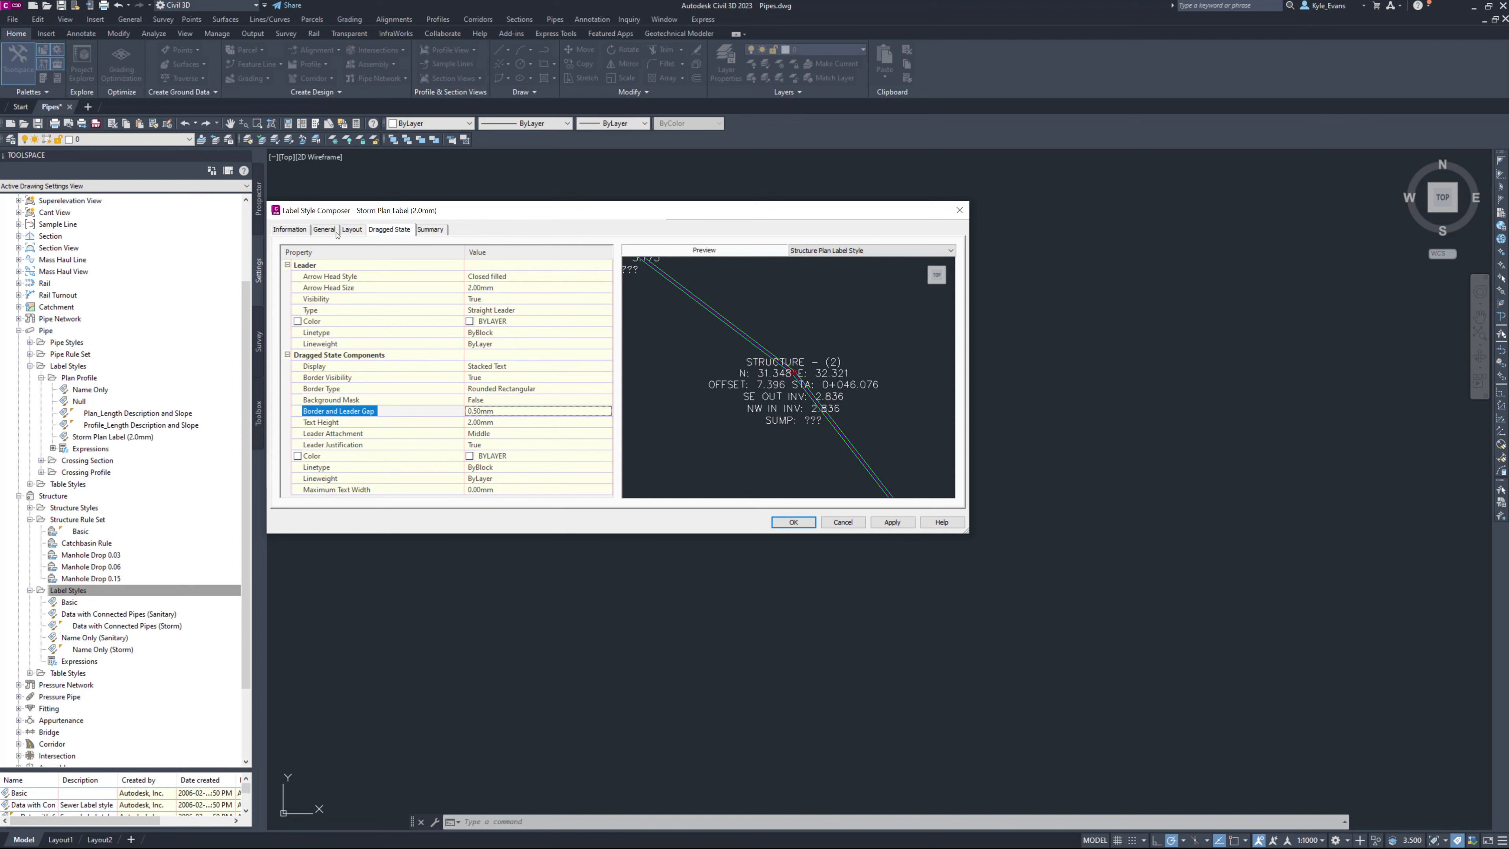
click(350, 230)
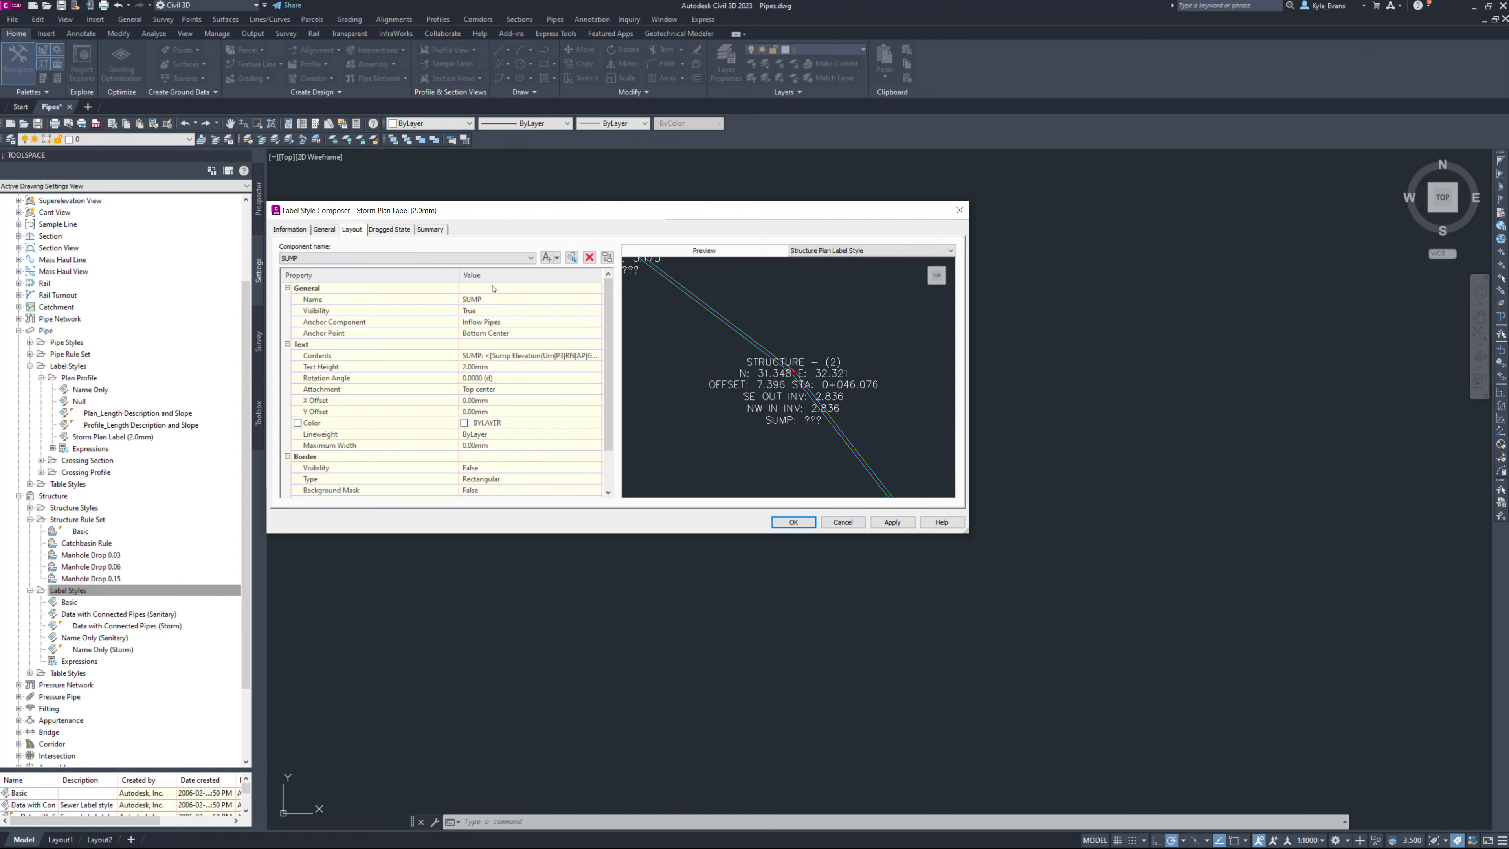